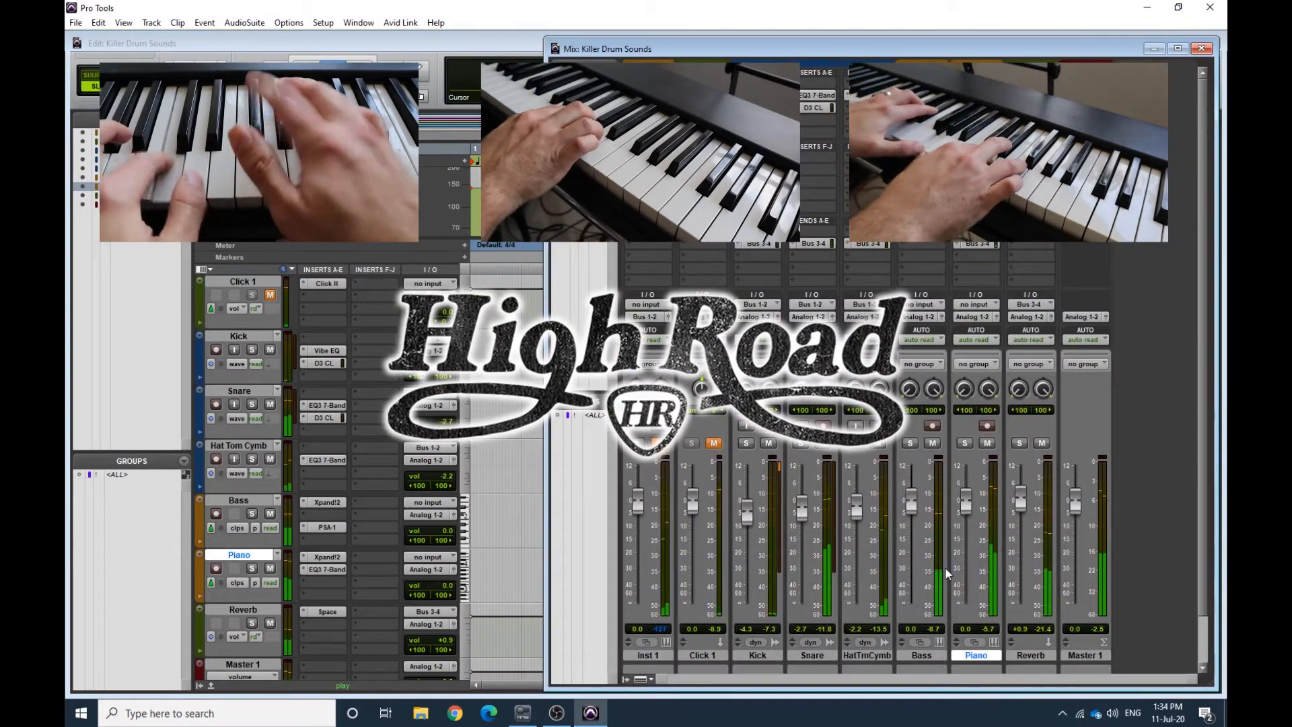
left_click_drag(966, 504, 967, 515)
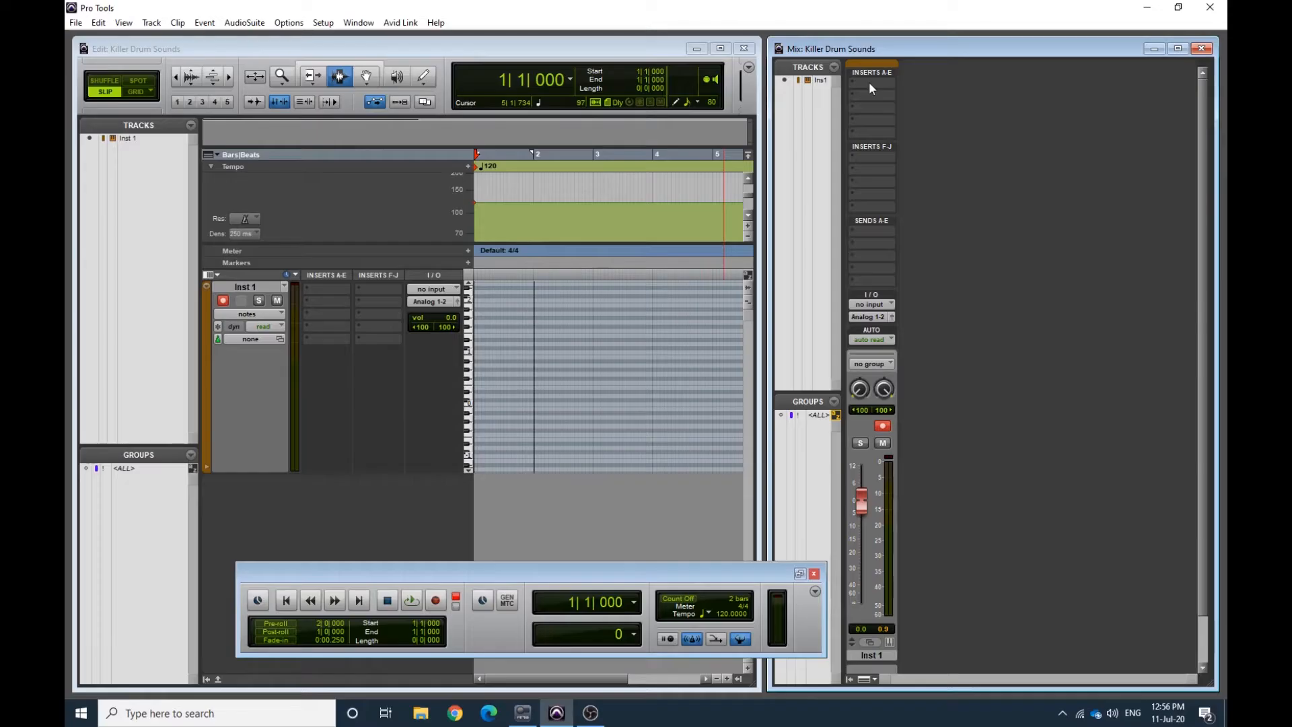
Insert the stereo Xpand!2 instrument as a multichannel plug-in in the first insert slot of the Inst 1 track
left_click(869, 82)
mouse_move(879, 121)
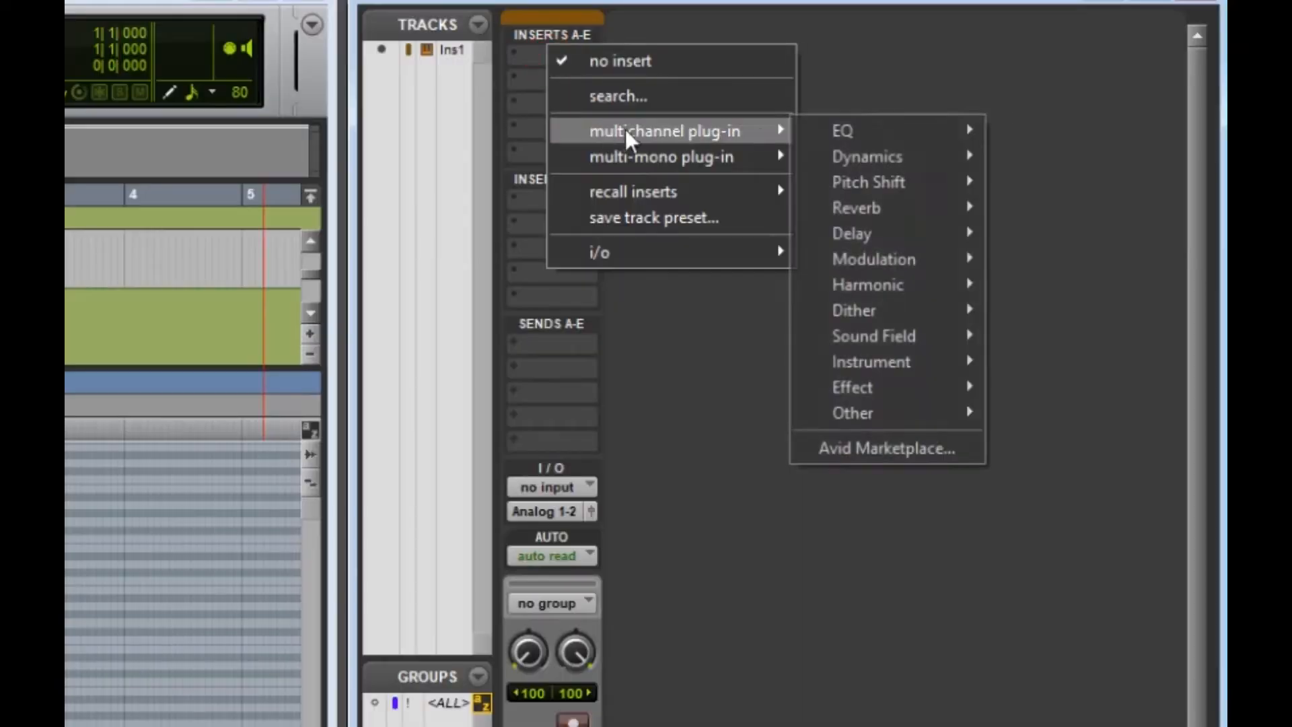
mouse_move(903, 375)
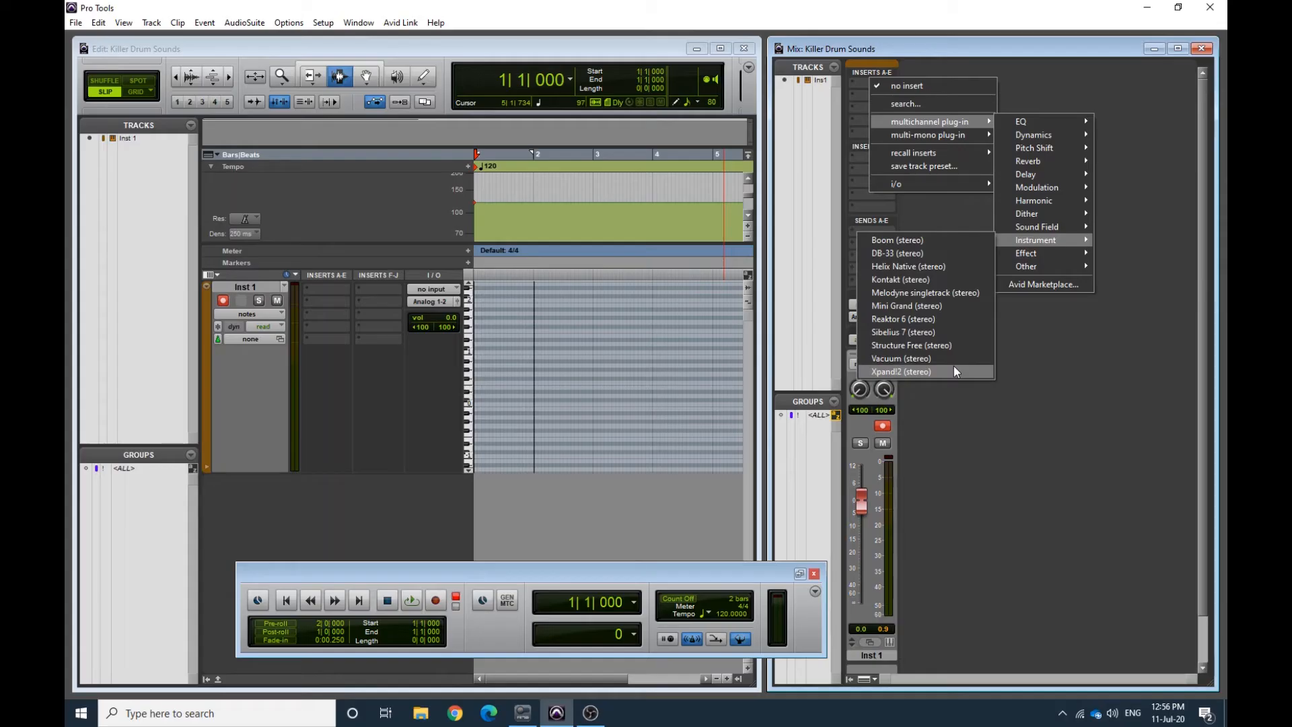
left_click(954, 372)
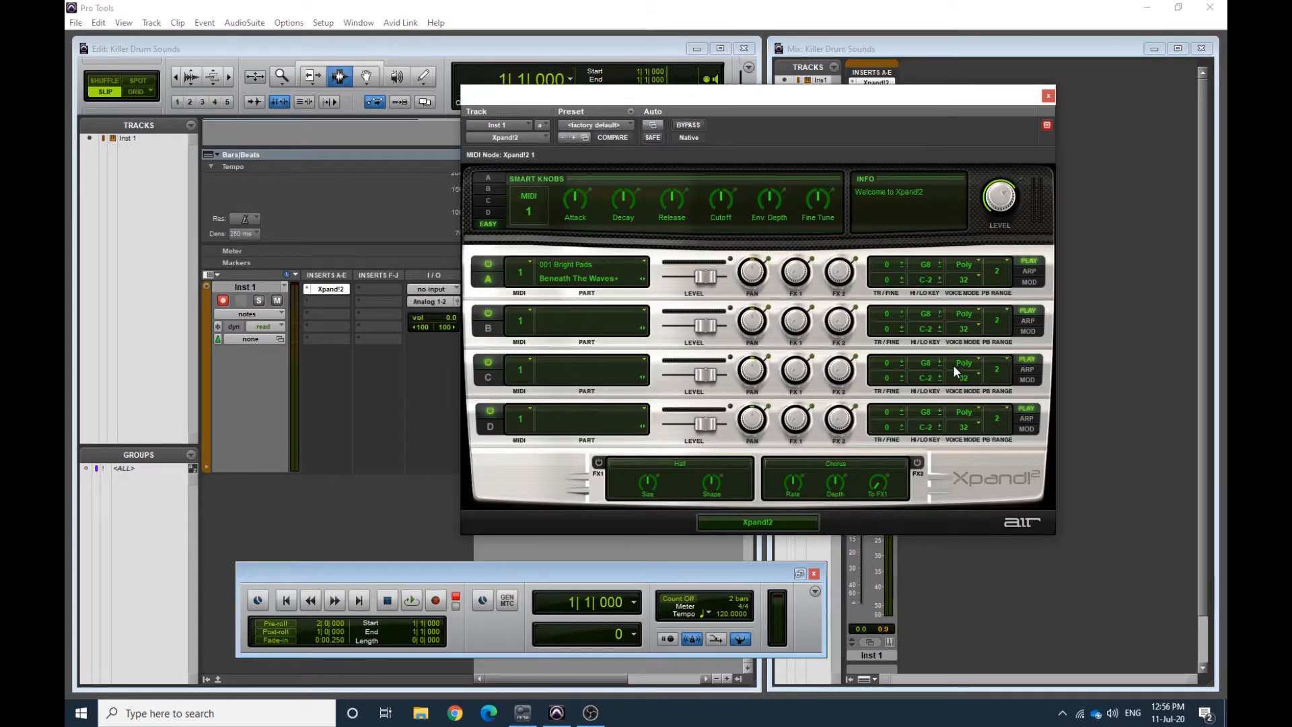
Load the +02 Pop Kit preset from the 26 Drums category in Xpand!2
left_click(618, 125)
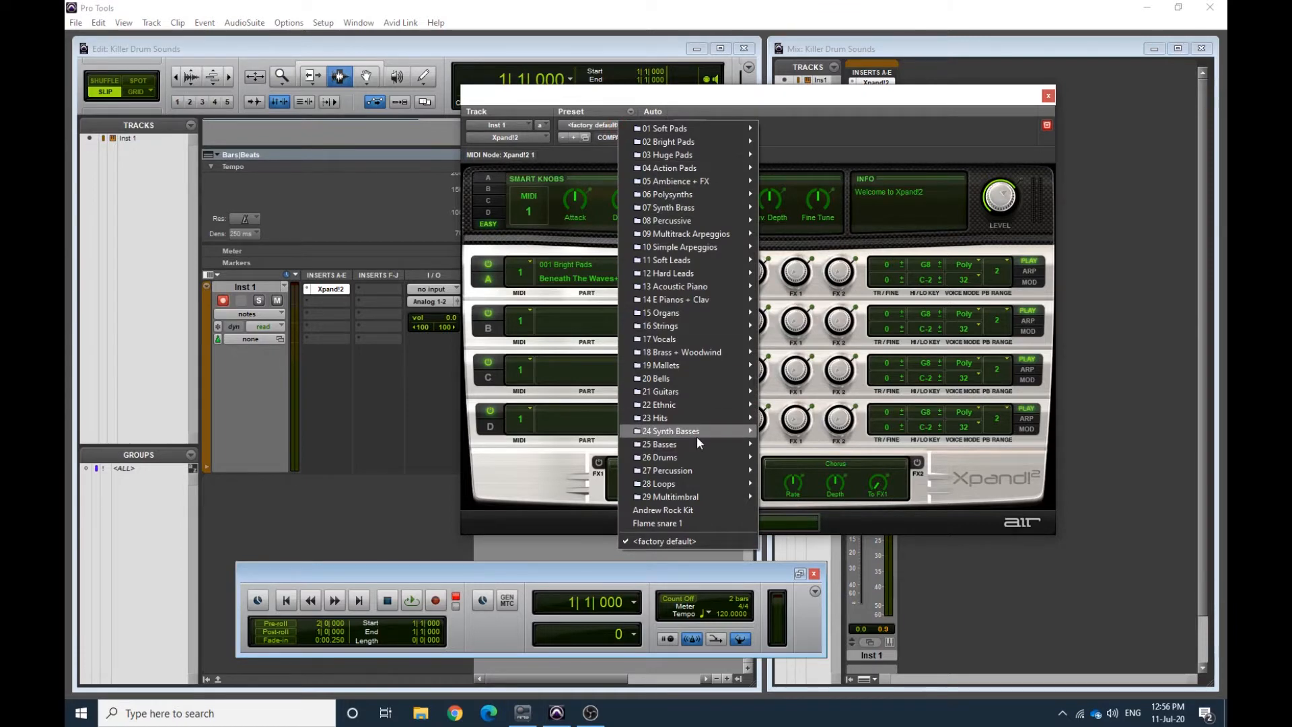
mouse_move(676, 461)
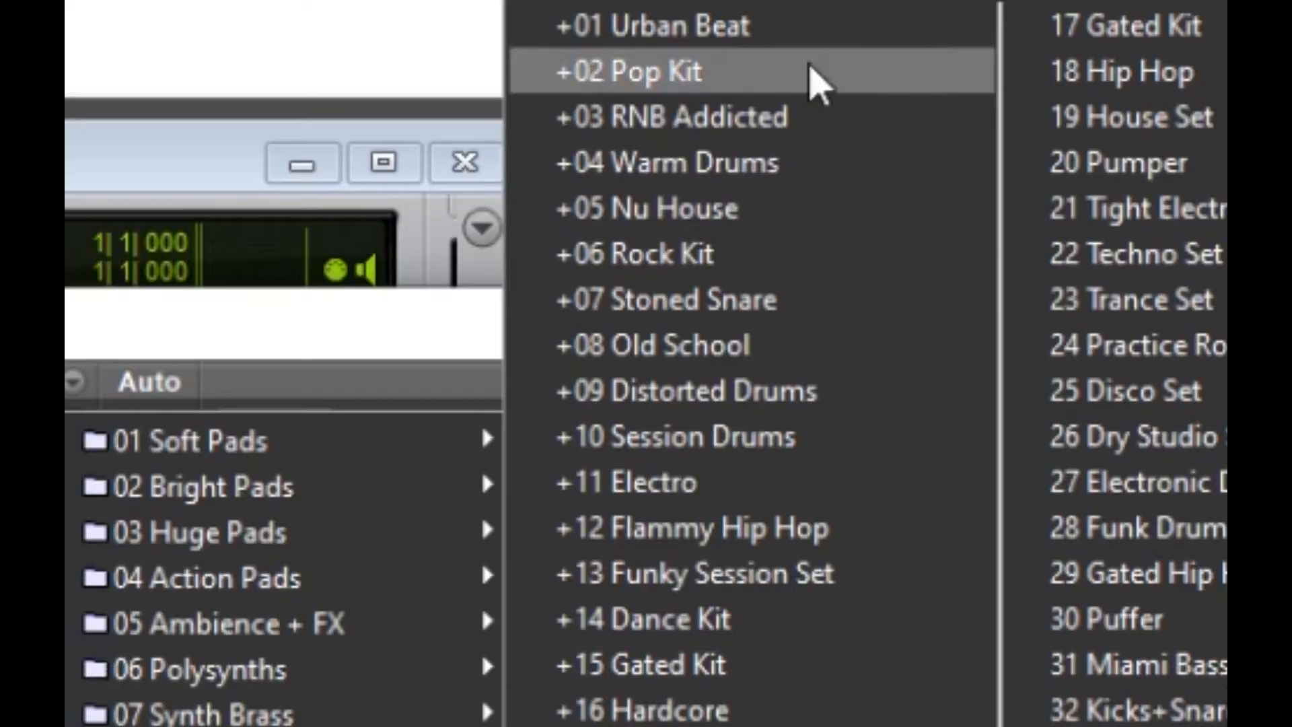
left_click(810, 67)
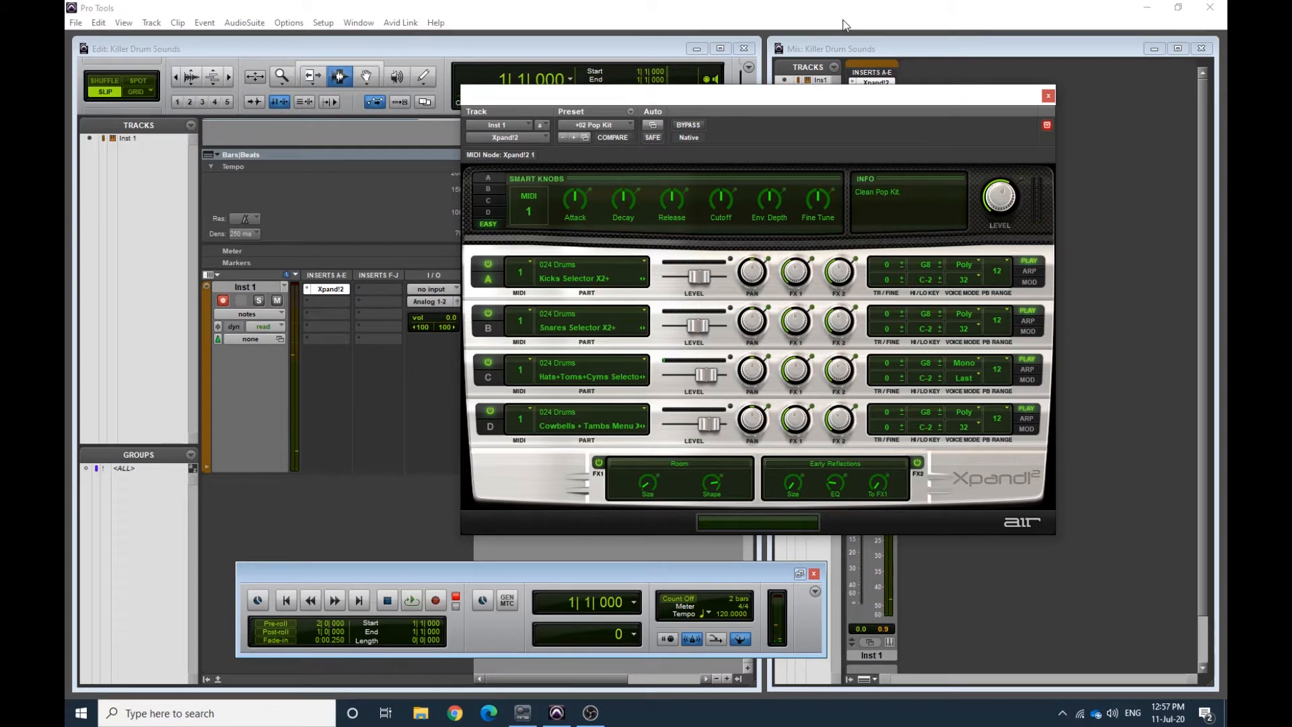
Change the Xpand!2 preset to +06 Rock Kit from the 26 Drums category
left_click(615, 124)
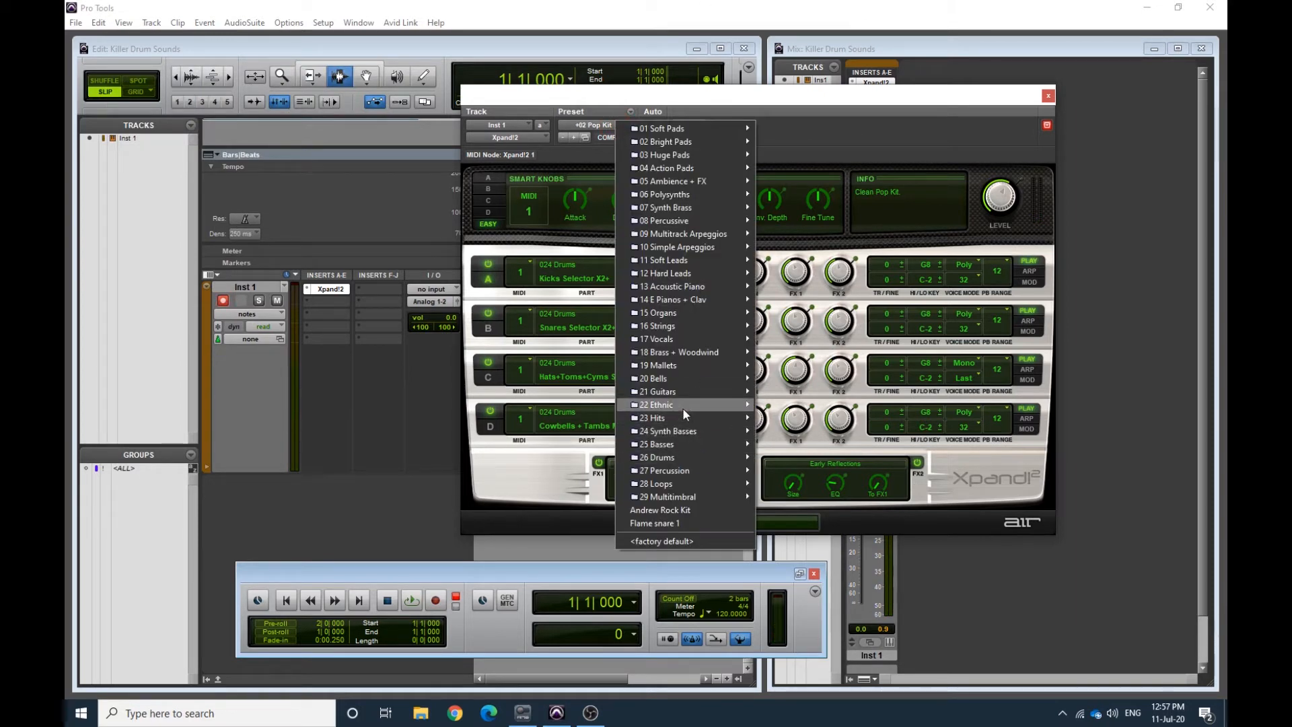
mouse_move(688, 459)
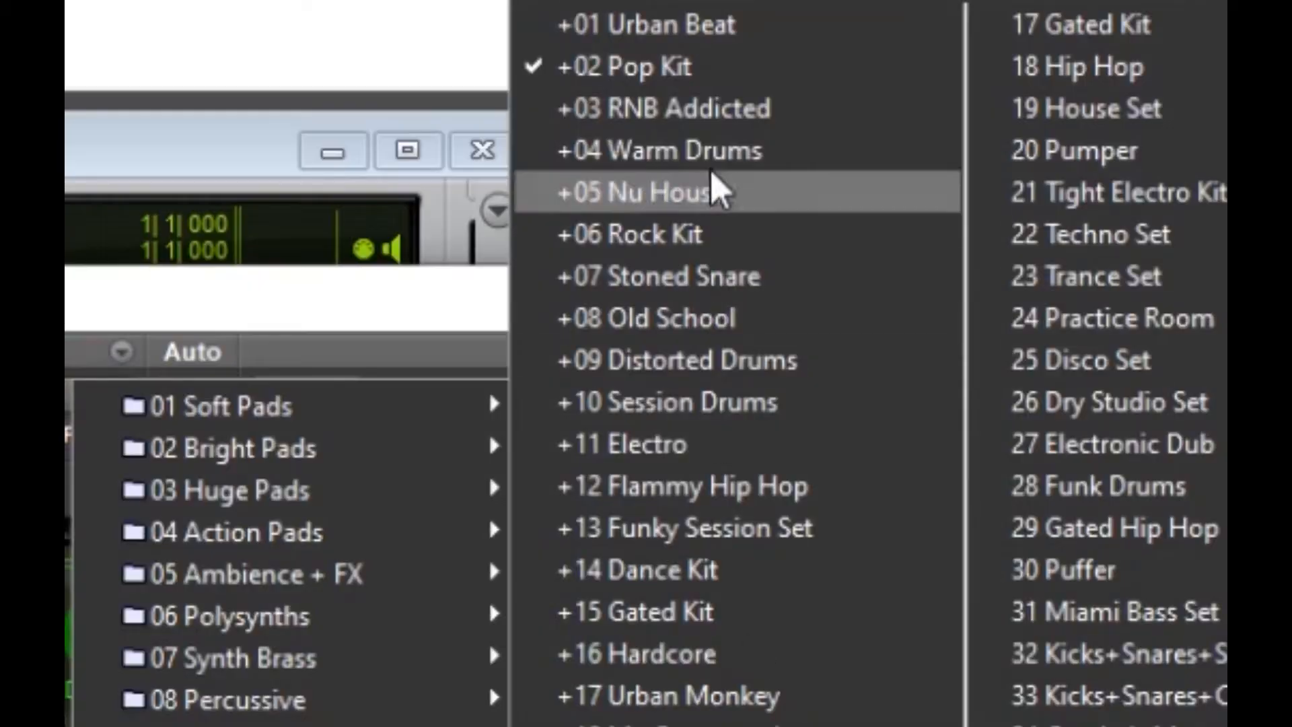
left_click(765, 237)
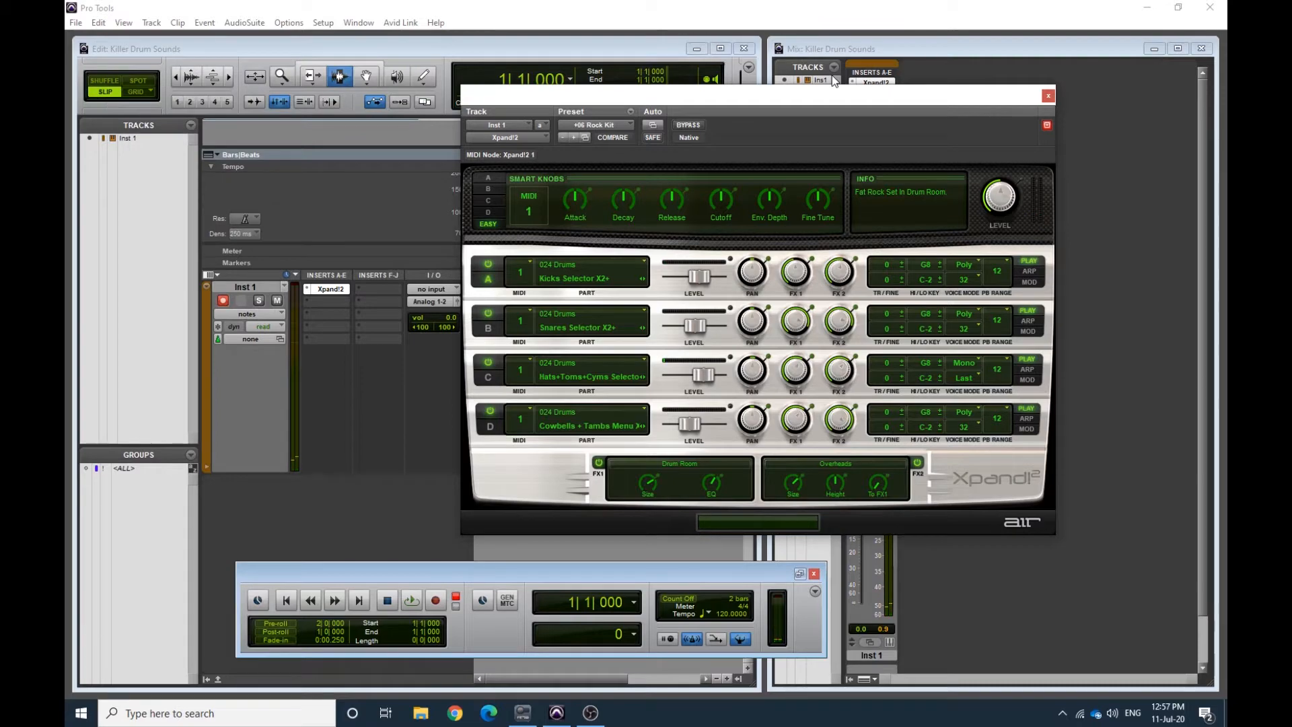
Load the +10 Session Drums preset from the 26 Drums category and move the Xpand!2 window slightly lower
left_click(615, 124)
mouse_move(682, 238)
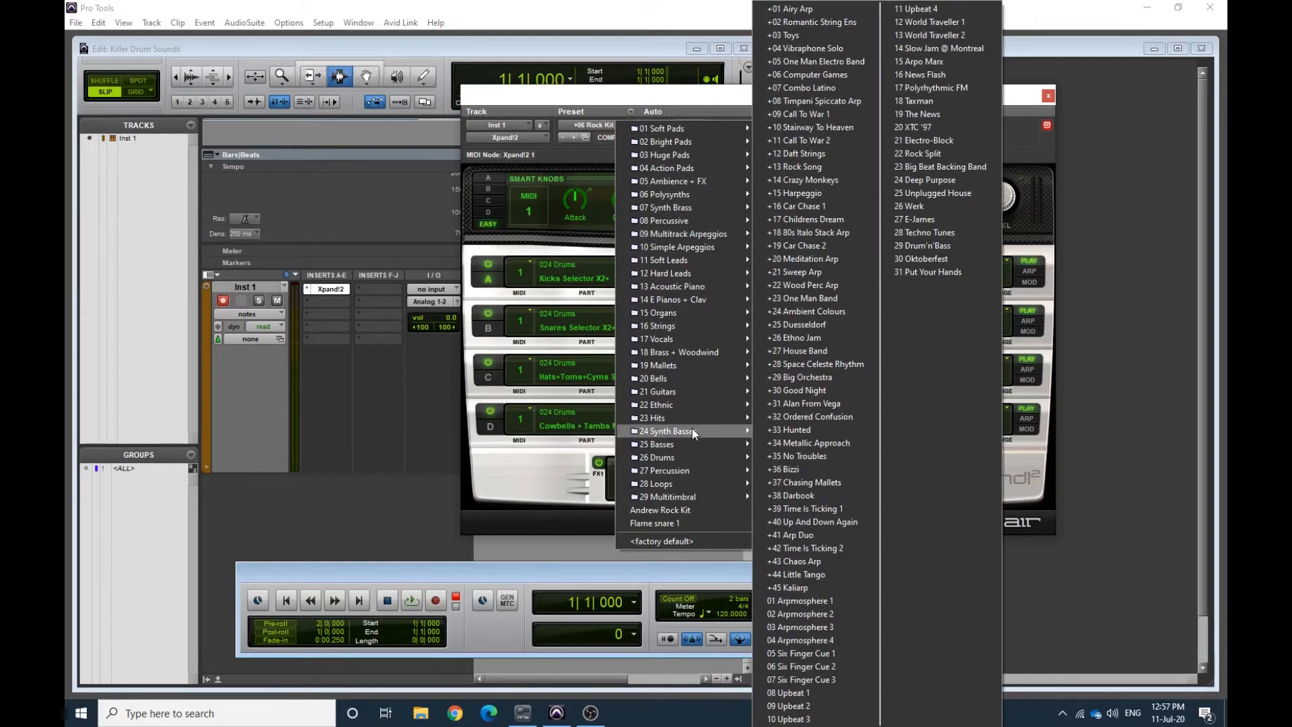
mouse_move(696, 459)
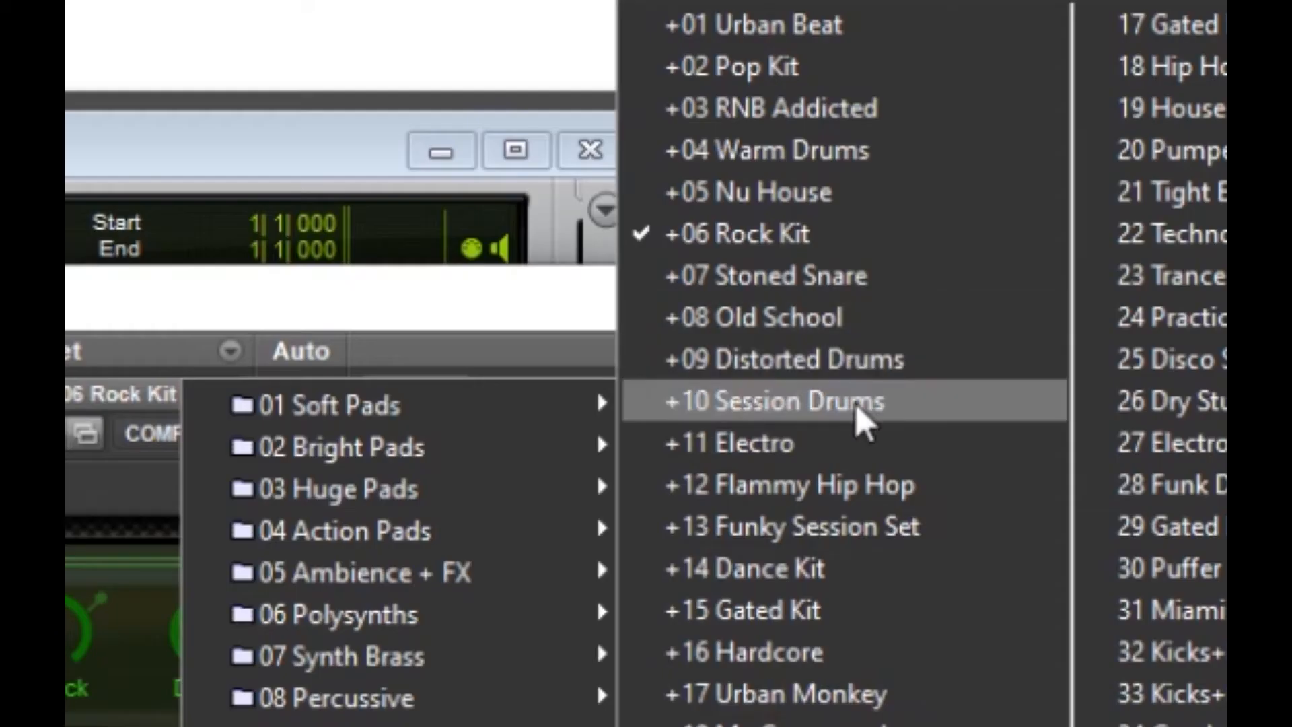
left_click(857, 411)
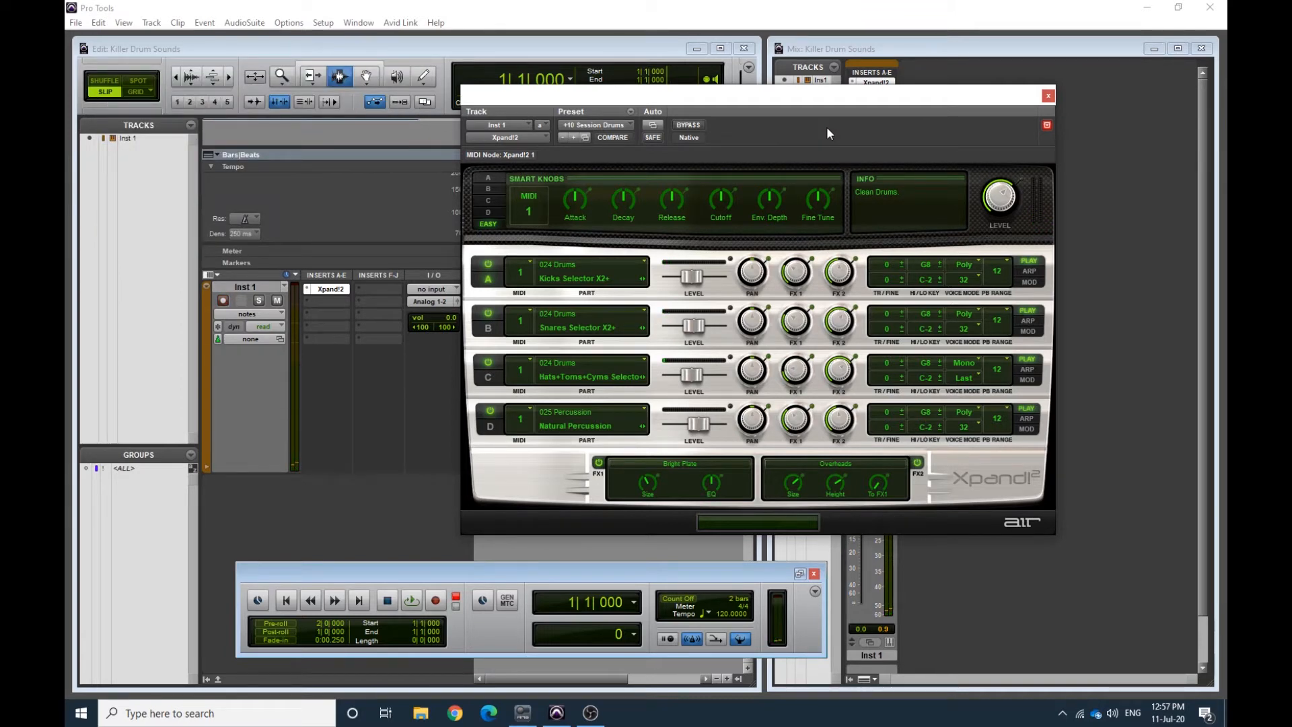
left_click_drag(807, 101, 812, 135)
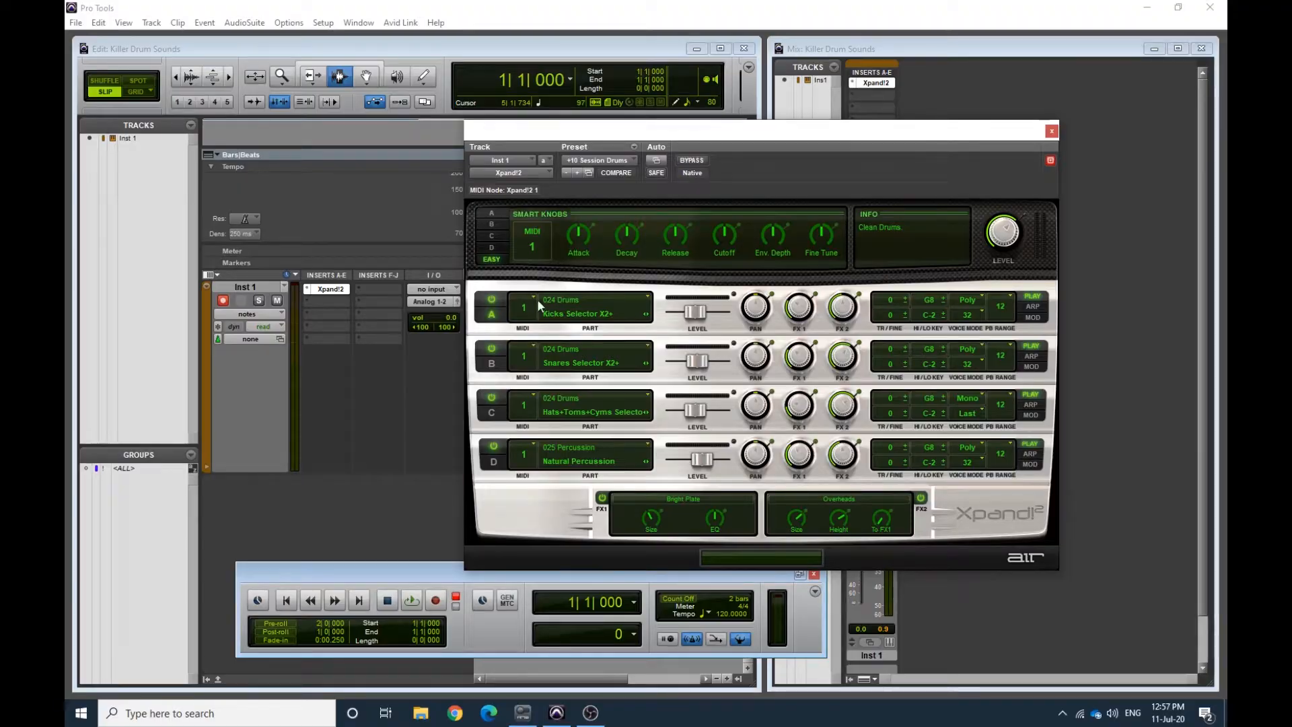
Examine the smart knobs of parts A to D: kicks, snares, hats with toms and cymbals, and natural percussion
left_click(503, 318)
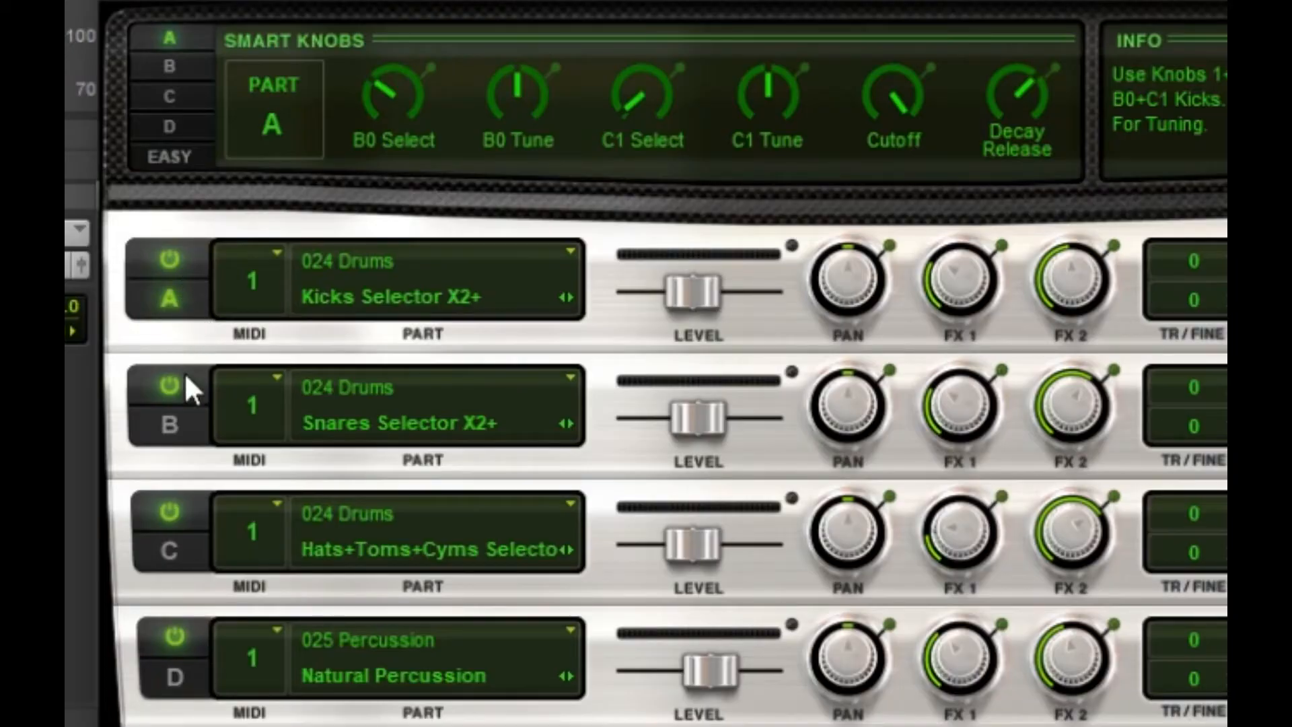
left_click(174, 423)
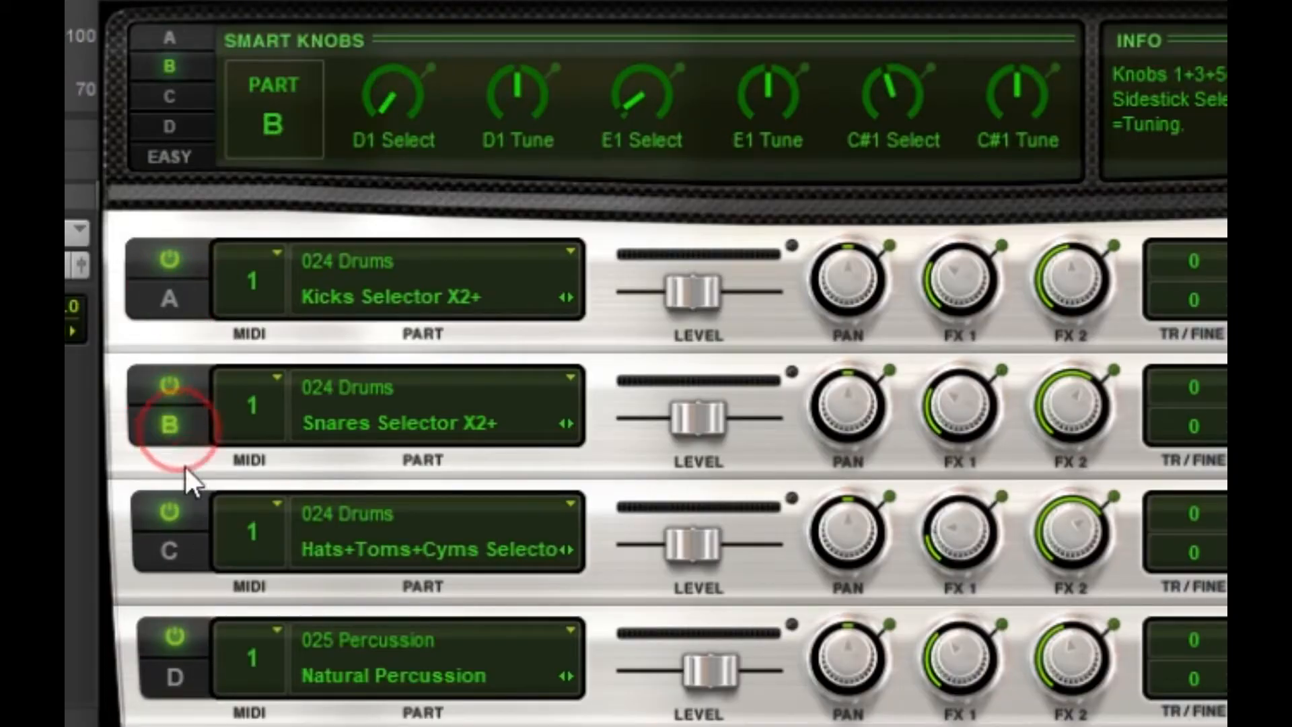
left_click(174, 569)
left_click(177, 669)
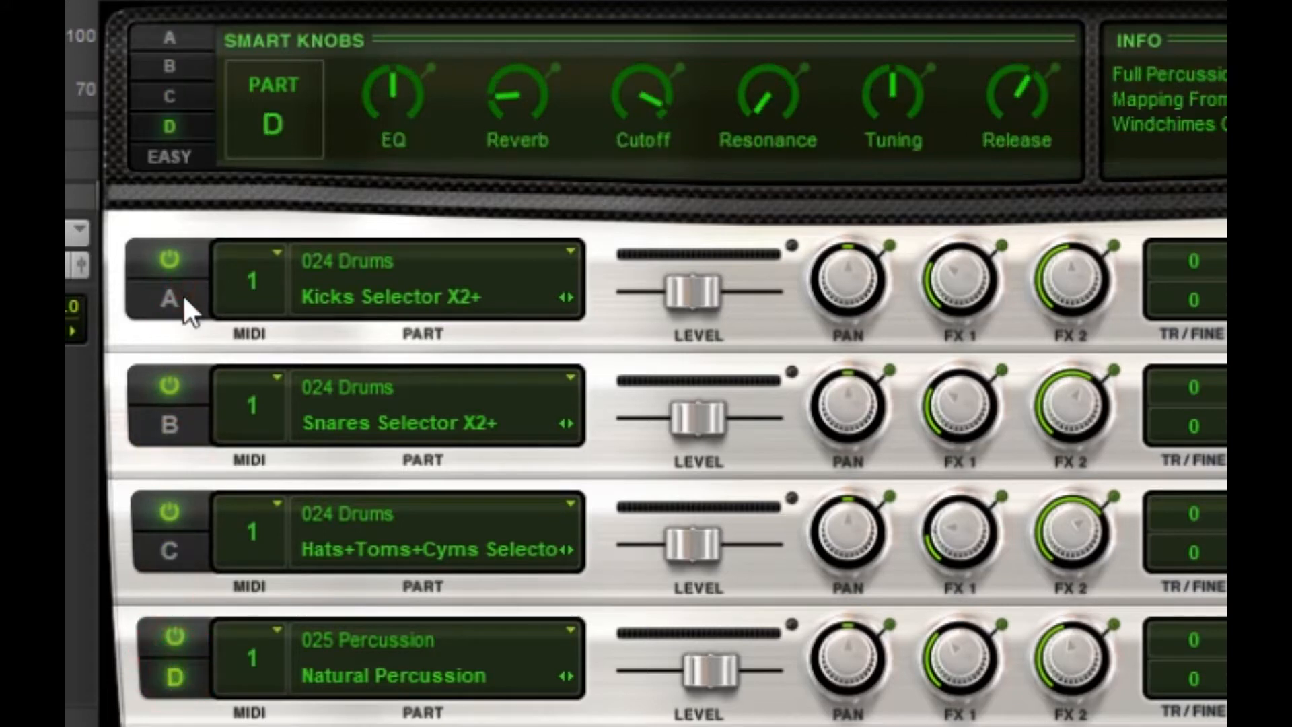
left_click(479, 296)
left_click(166, 423)
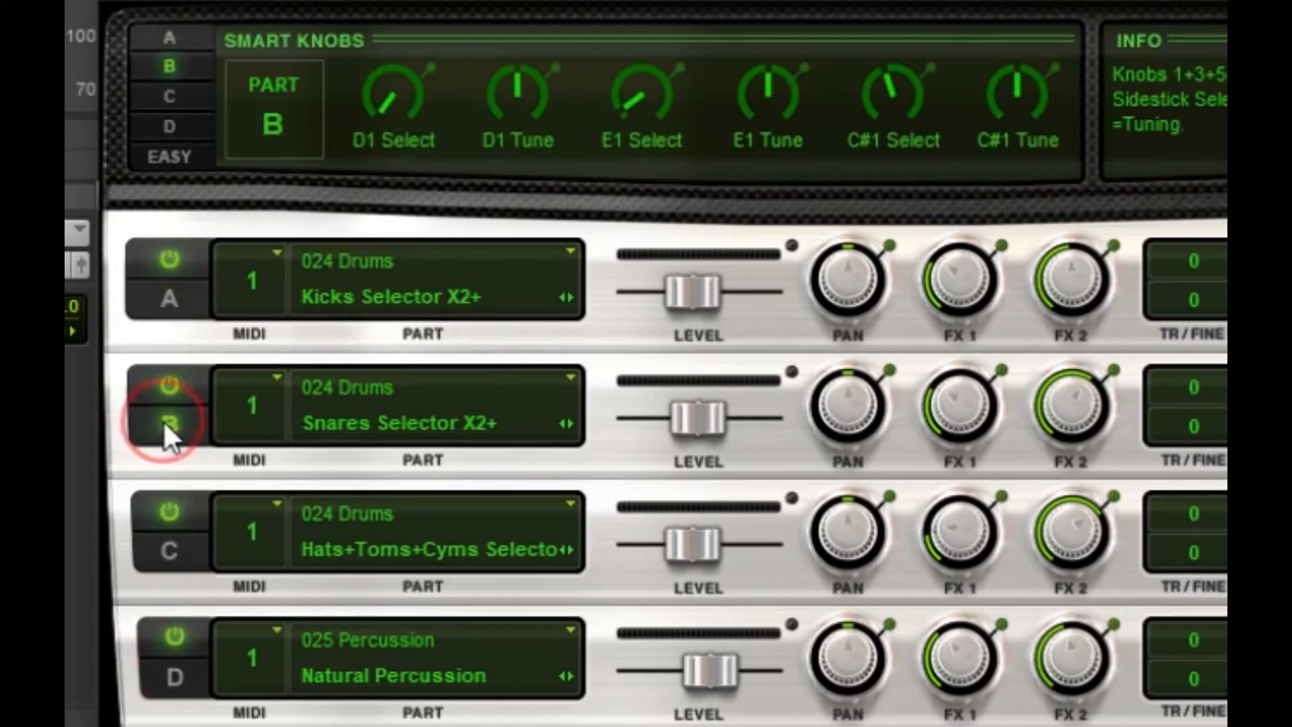
left_click(169, 551)
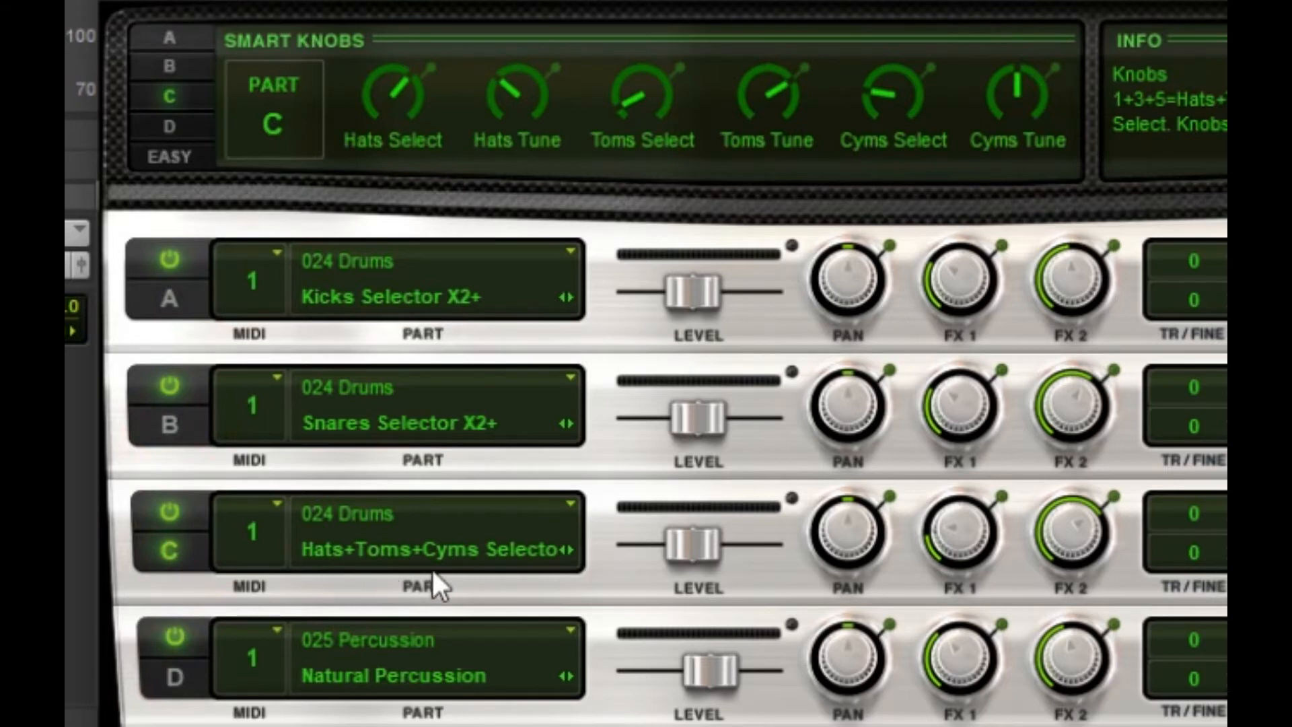
left_click(181, 680)
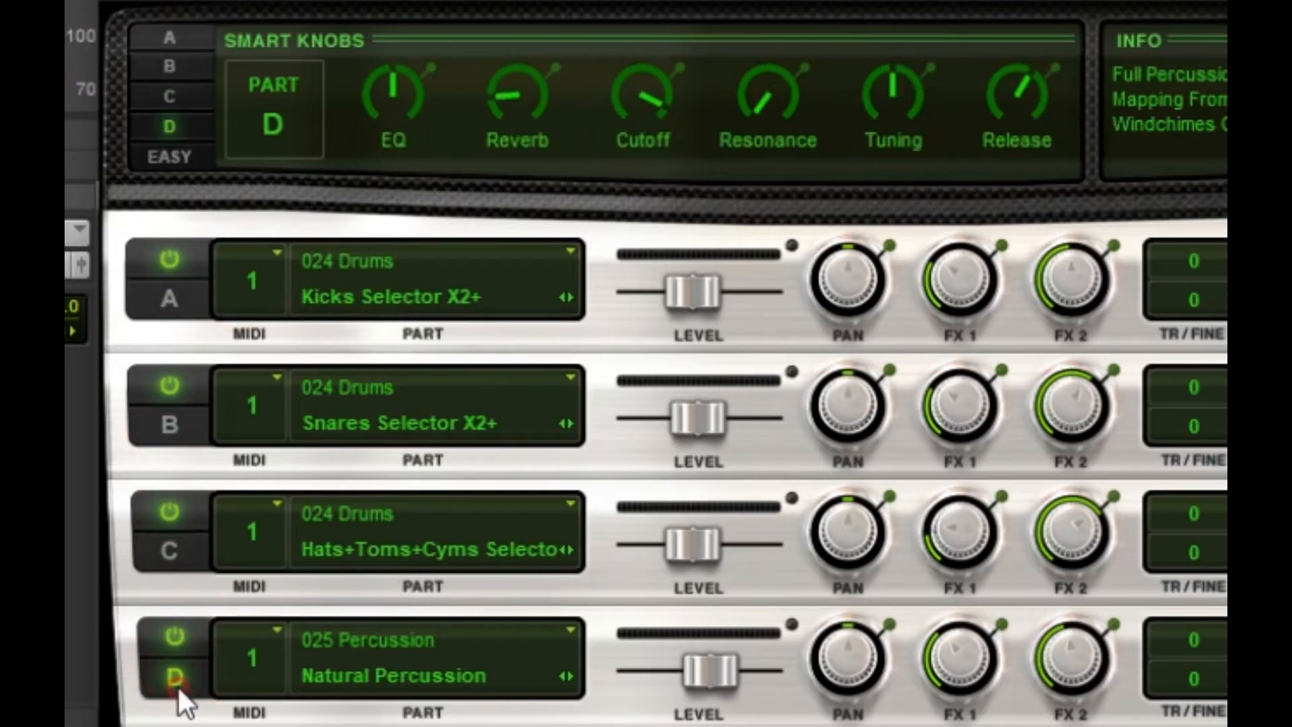
Raise the level of part A, Kicks Selector X2+, and choose a different kick sound with its C1 Select knob
left_click(172, 304)
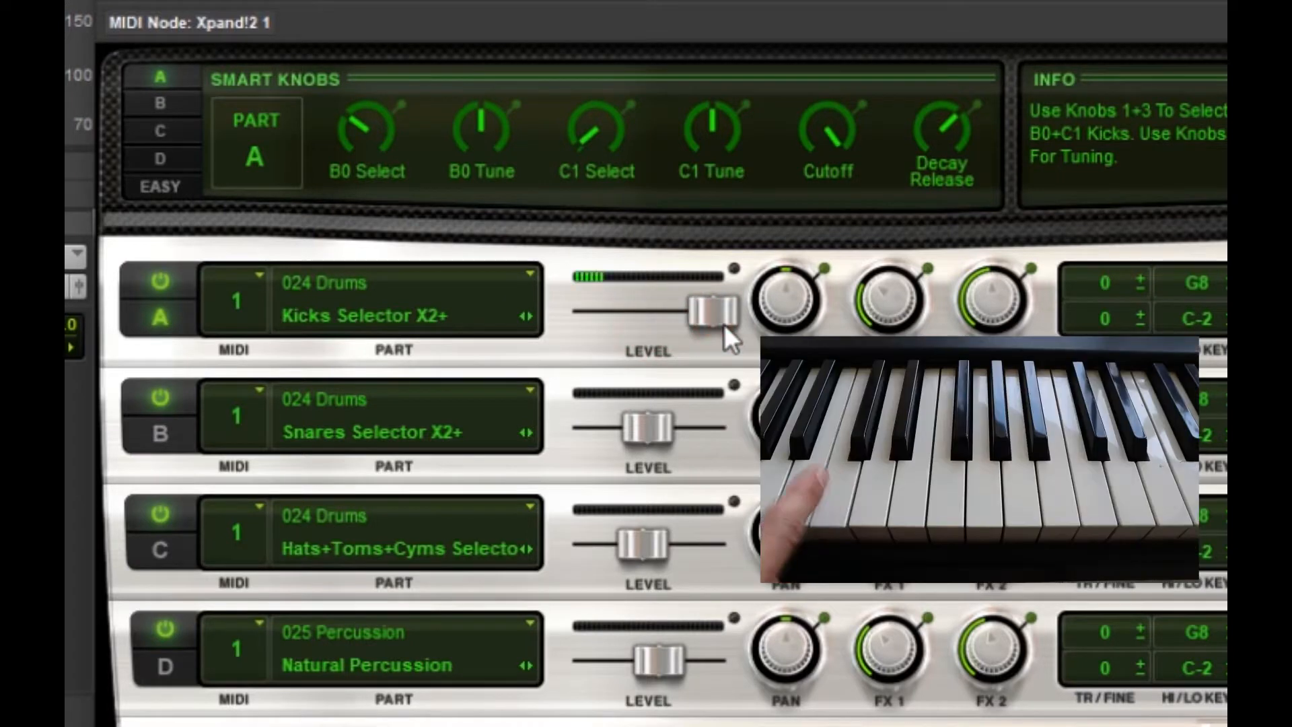
mouse_move(724, 324)
left_mouse_down()
mouse_move(587, 356)
mouse_move(737, 344)
left_mouse_up()
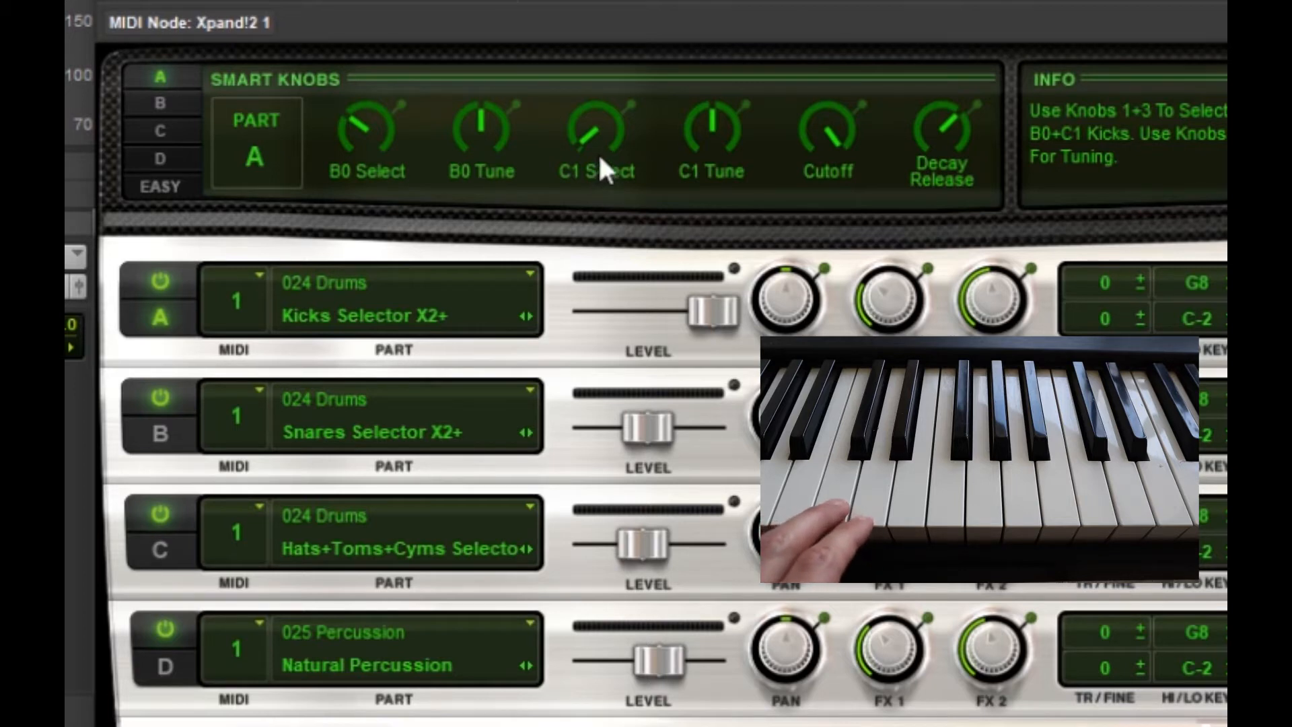
left_click_drag(599, 132, 603, 54)
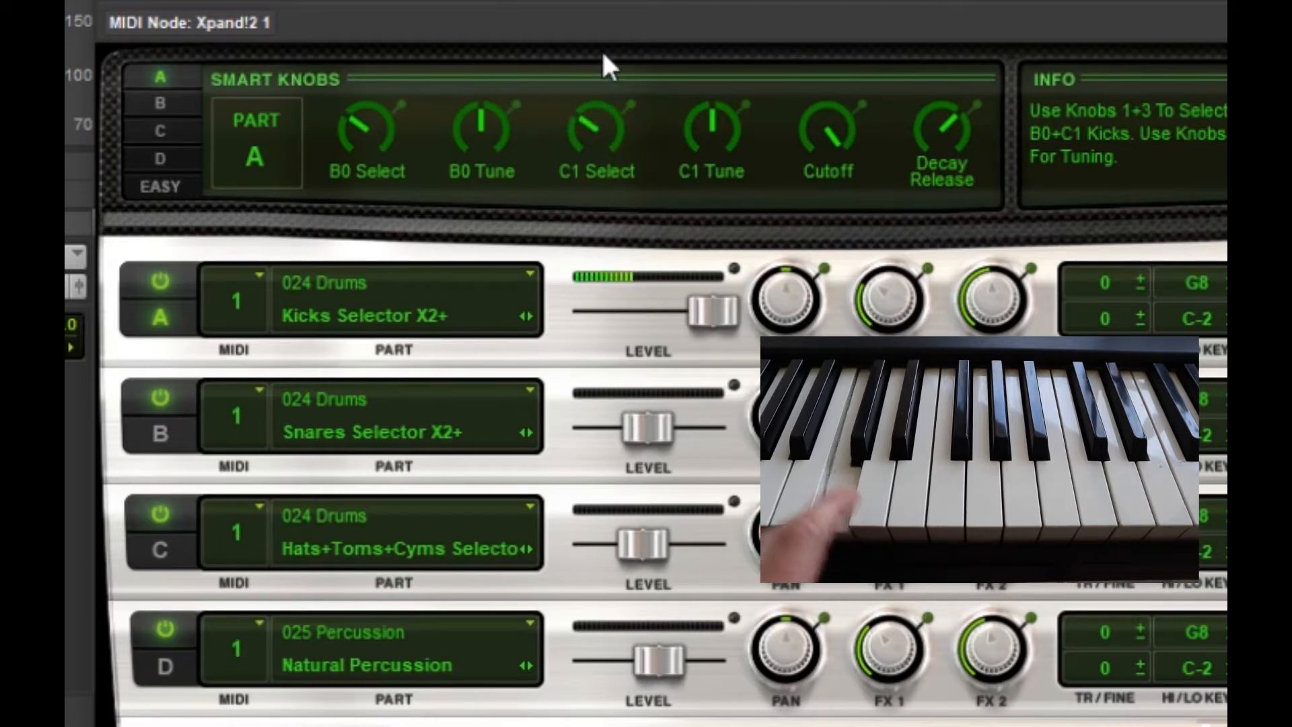
left_click_drag(588, 127, 576, 236)
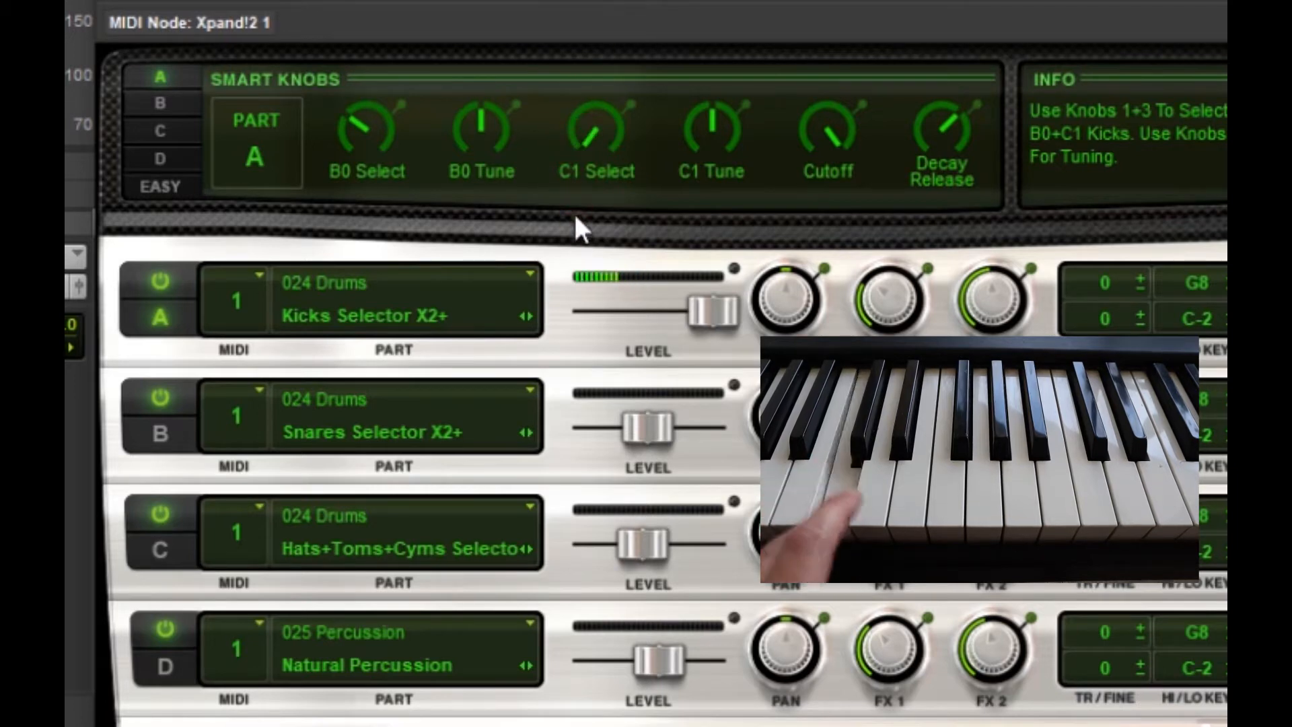
left_click(587, 113)
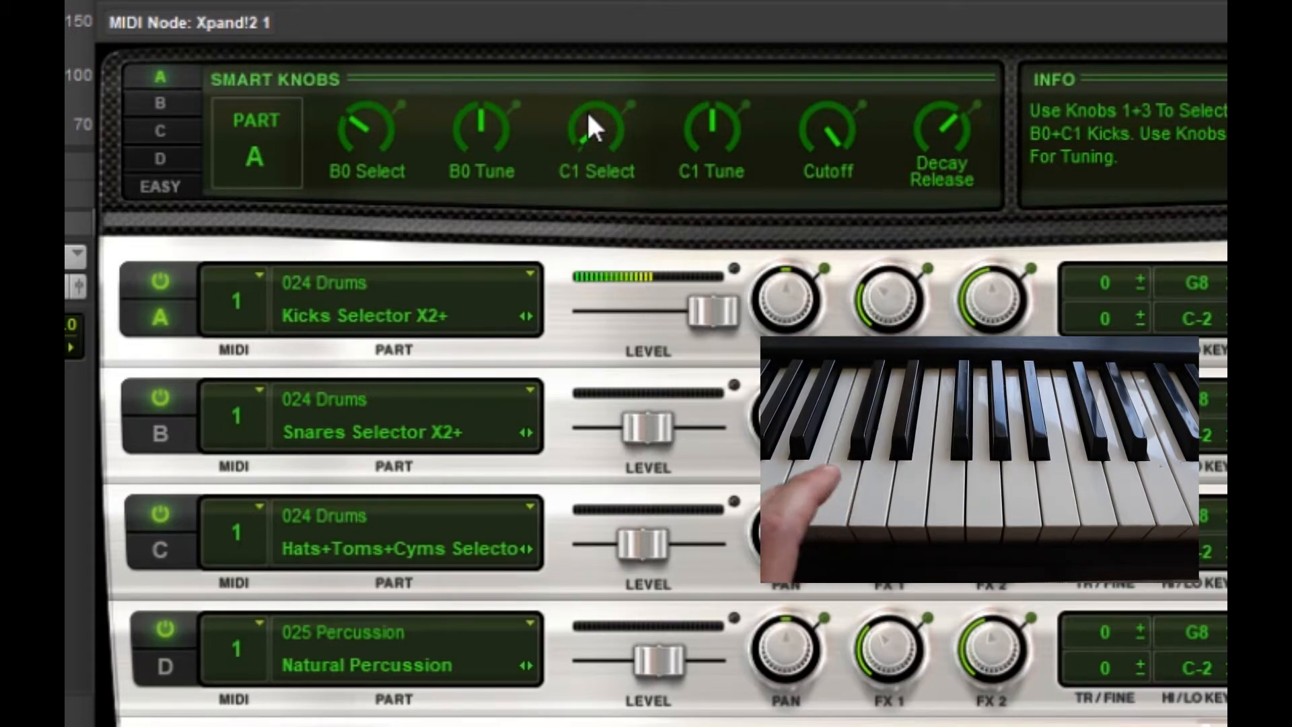
left_click_drag(587, 134, 588, 160)
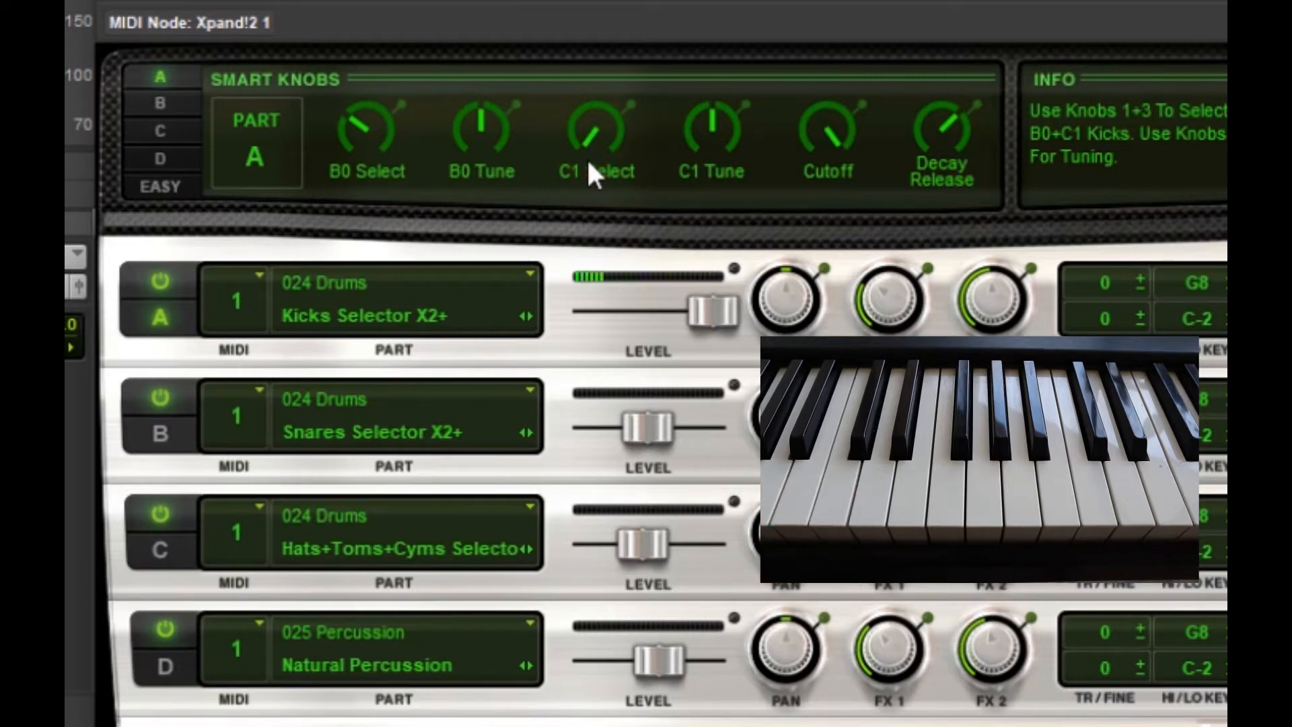
Raise the C1 Tune of the part A kick and keep its Cutoff fully open
left_click(712, 125)
left_click_drag(715, 109, 726, 8)
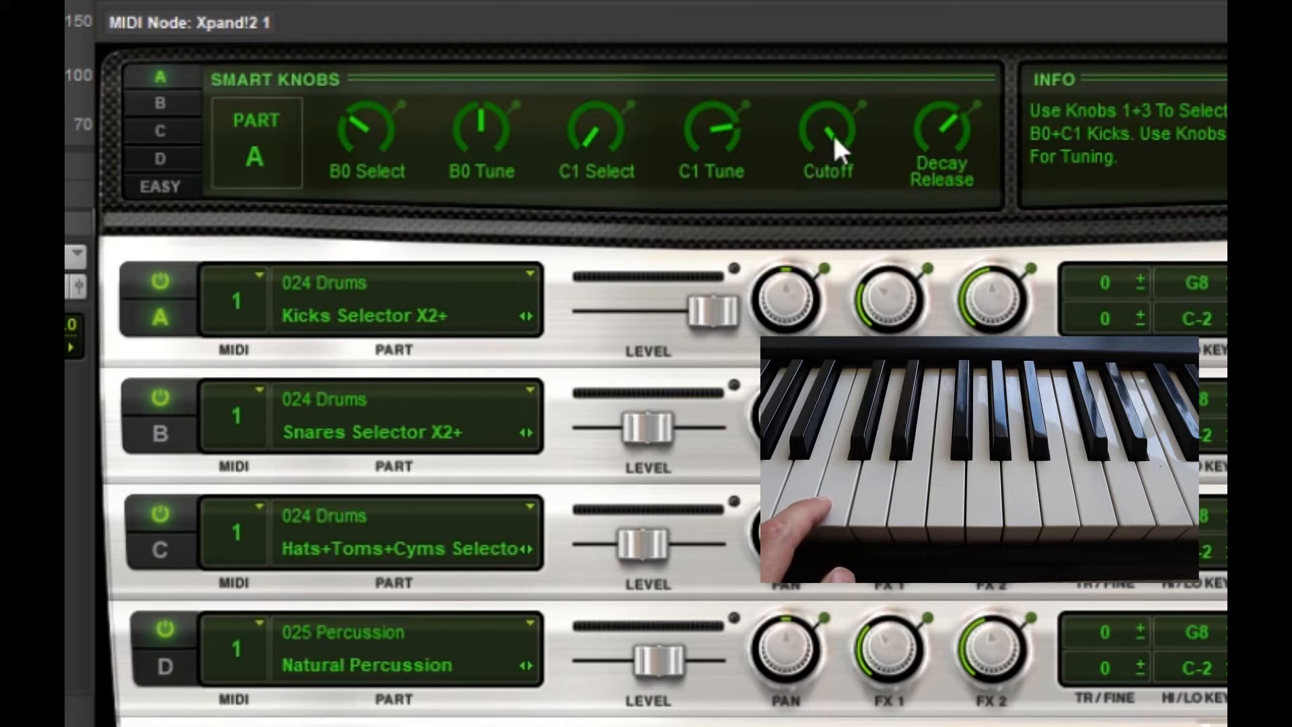
left_click_drag(827, 129, 862, 73)
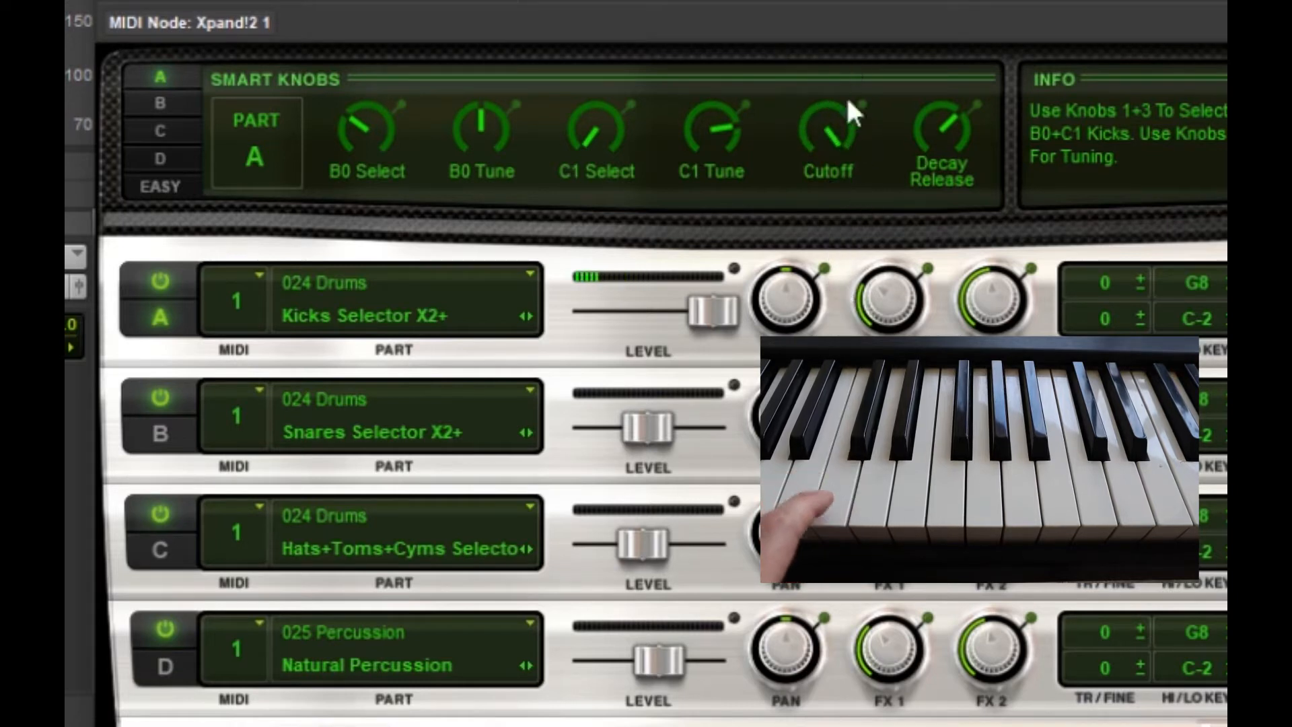
left_click_drag(829, 148, 852, 116)
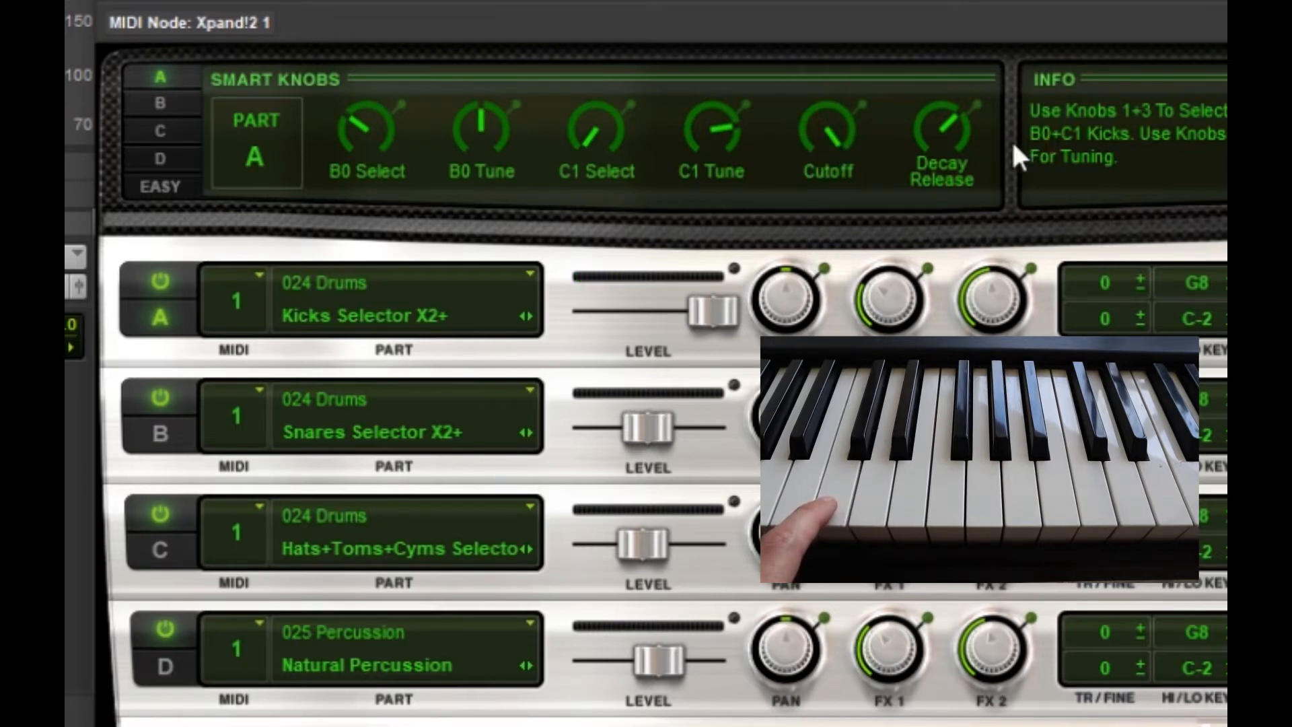
Turn part A's Decay Release up to its maximum for a longer kick
left_click(949, 130)
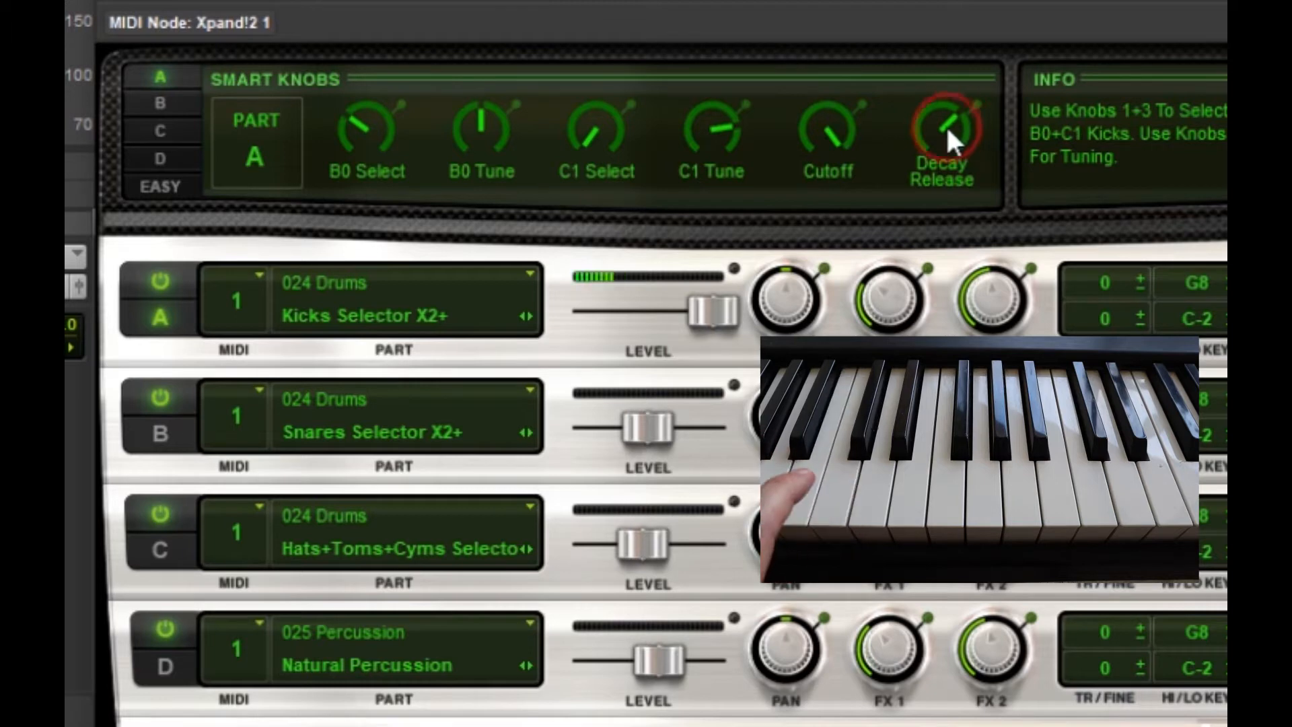
mouse_move(946, 124)
left_mouse_down()
mouse_move(957, 14)
mouse_move(959, 363)
mouse_move(961, 20)
mouse_move(966, 135)
mouse_move(942, 141)
left_mouse_up()
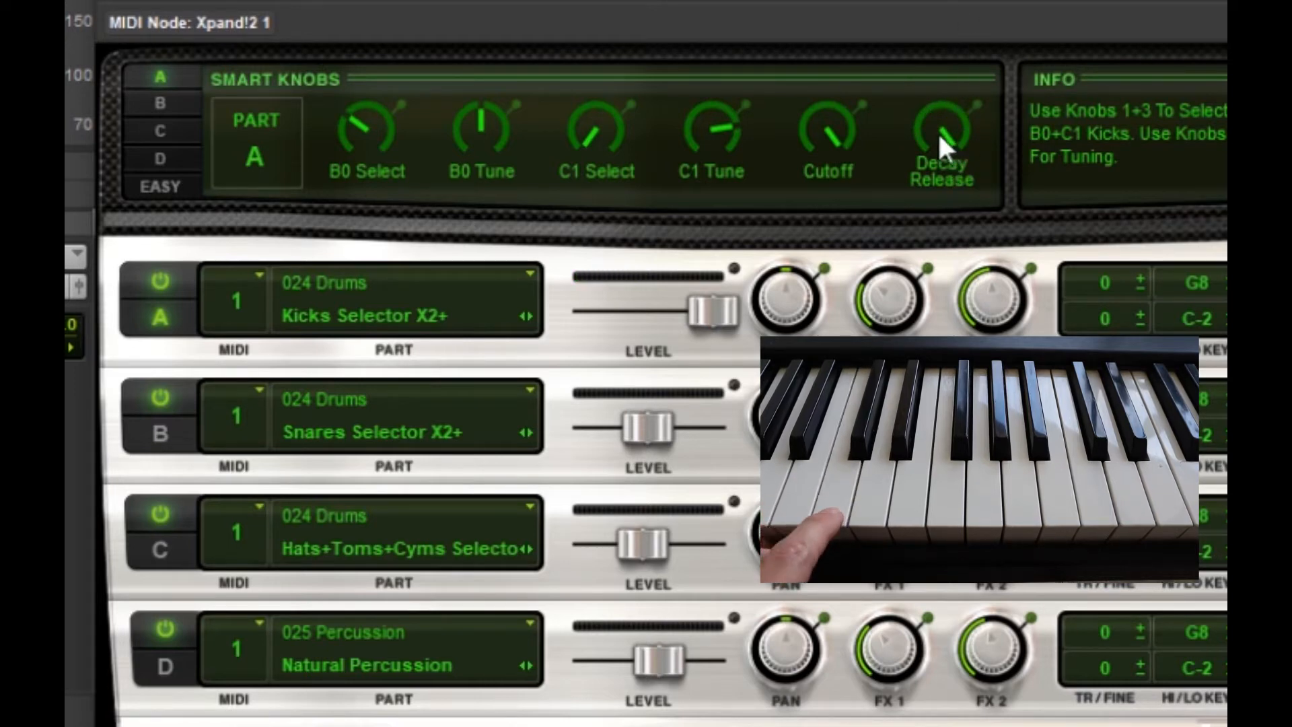
left_click_drag(946, 130, 985, 116)
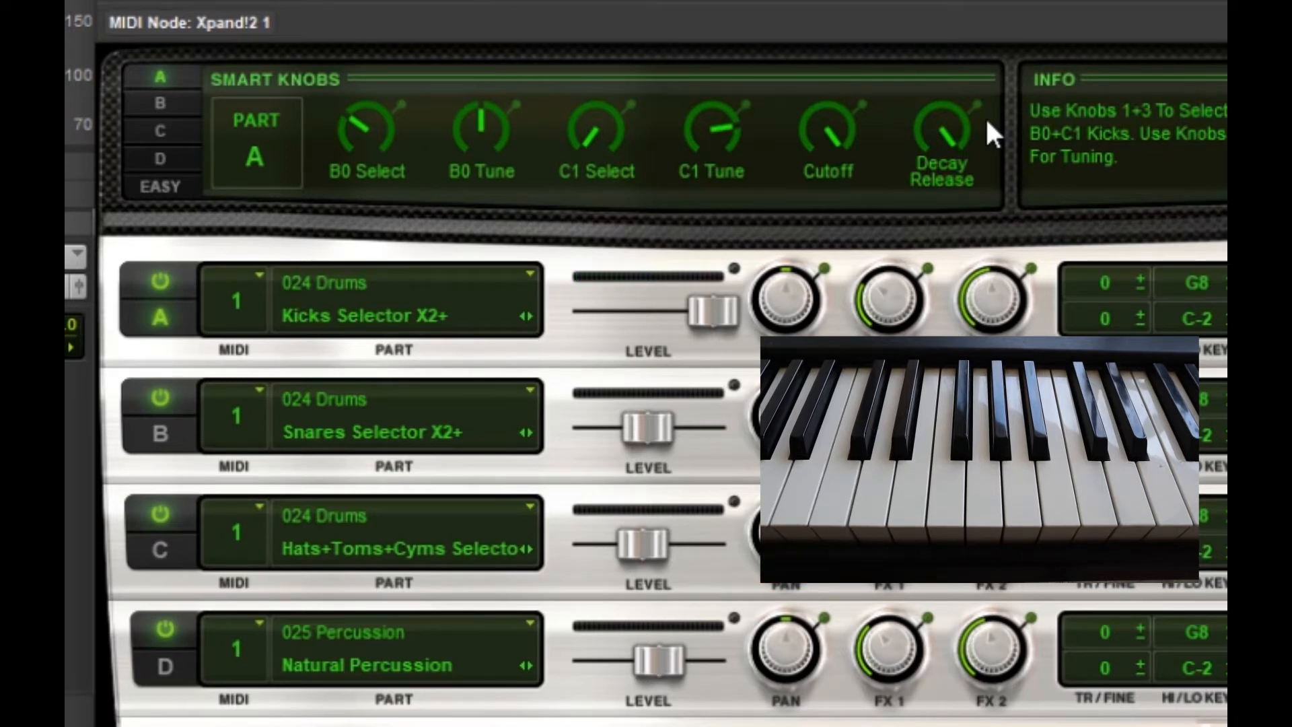
Sweep part B's E1 Select through the available snare sounds, ending near the low end of its range
left_click(152, 434)
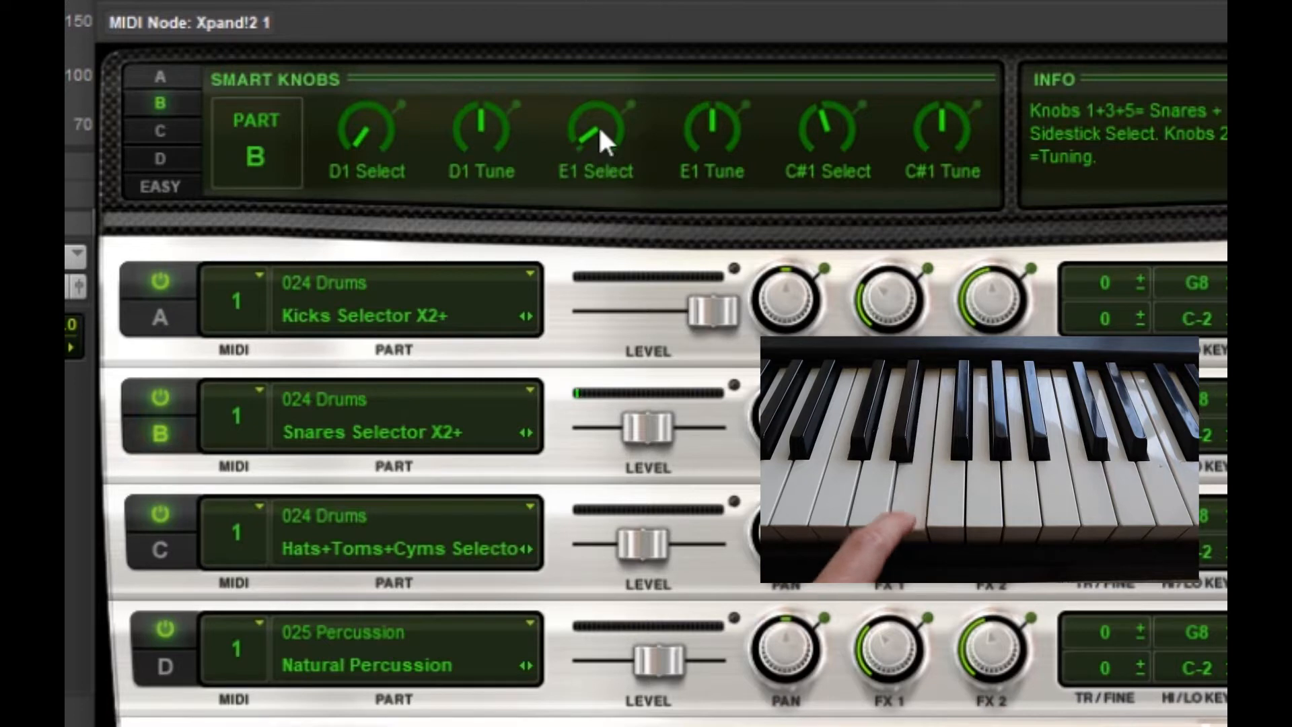
left_click_drag(600, 129, 605, 0)
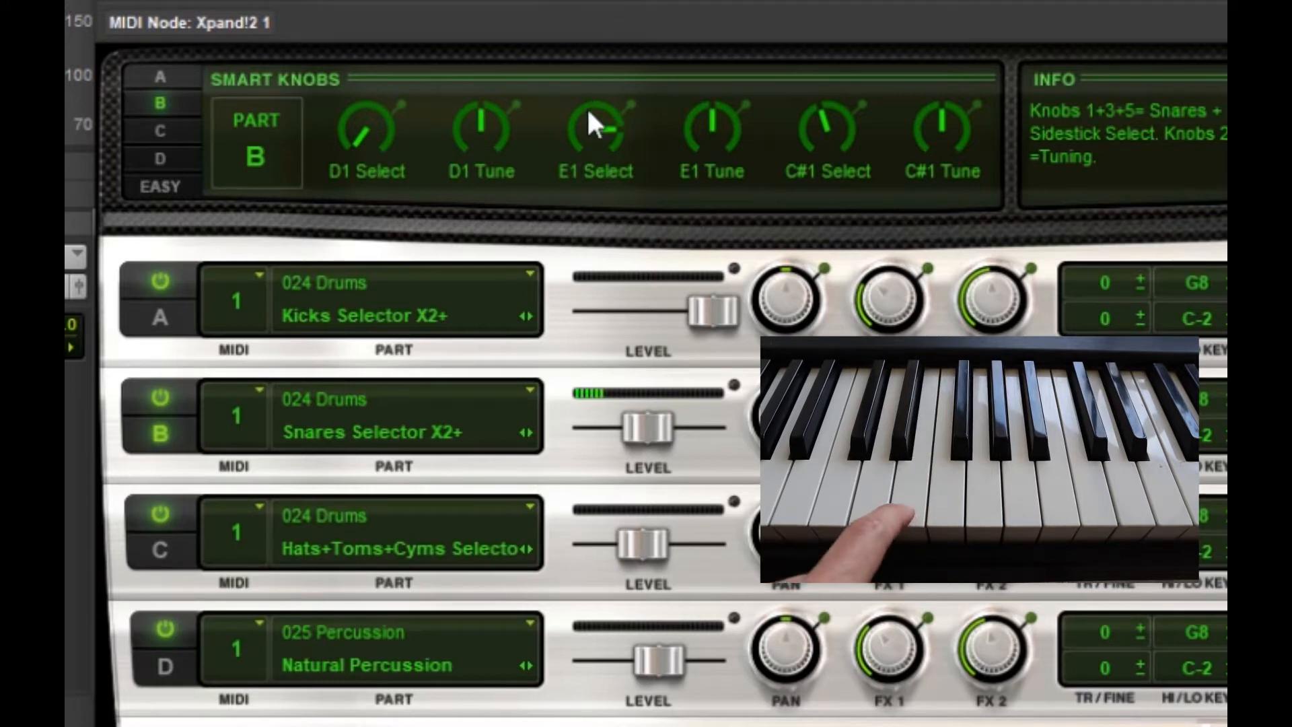
left_click_drag(595, 129, 619, 413)
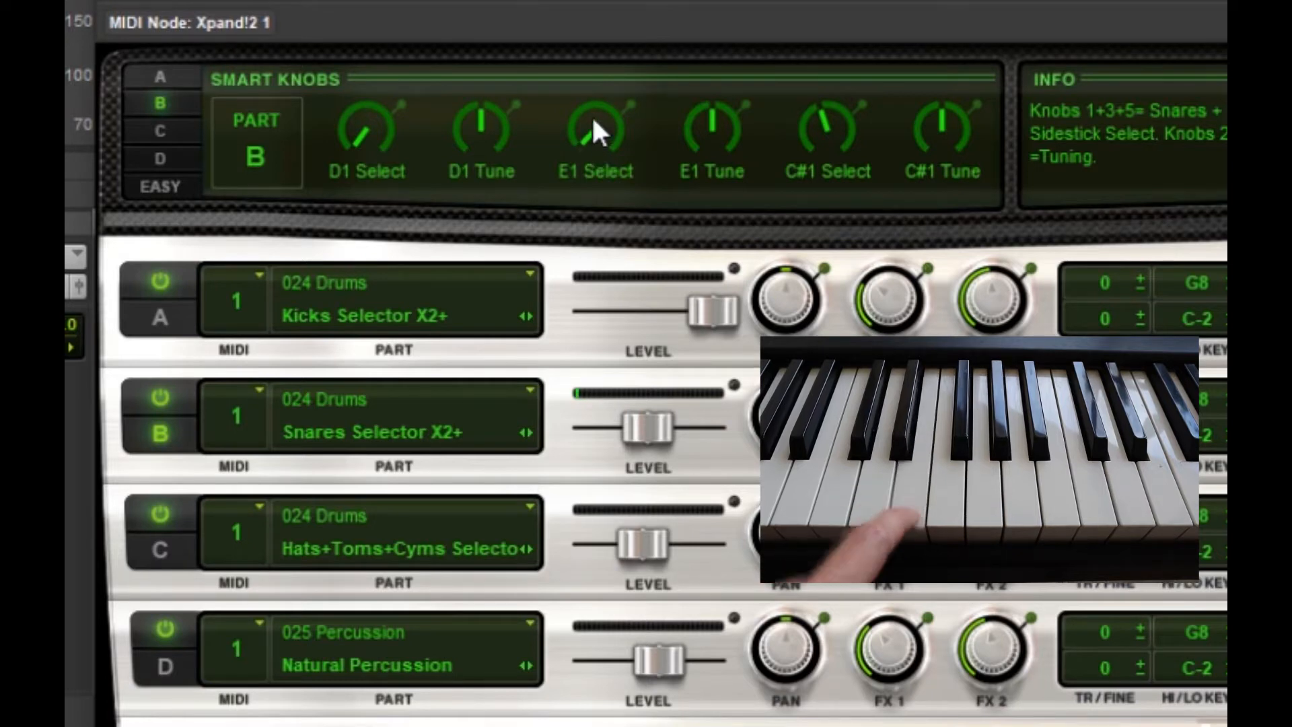
Audition different snares with part B's E1 Select and settle on a low setting, trying a slightly raised E1 Tune
left_click_drag(592, 111, 587, 74)
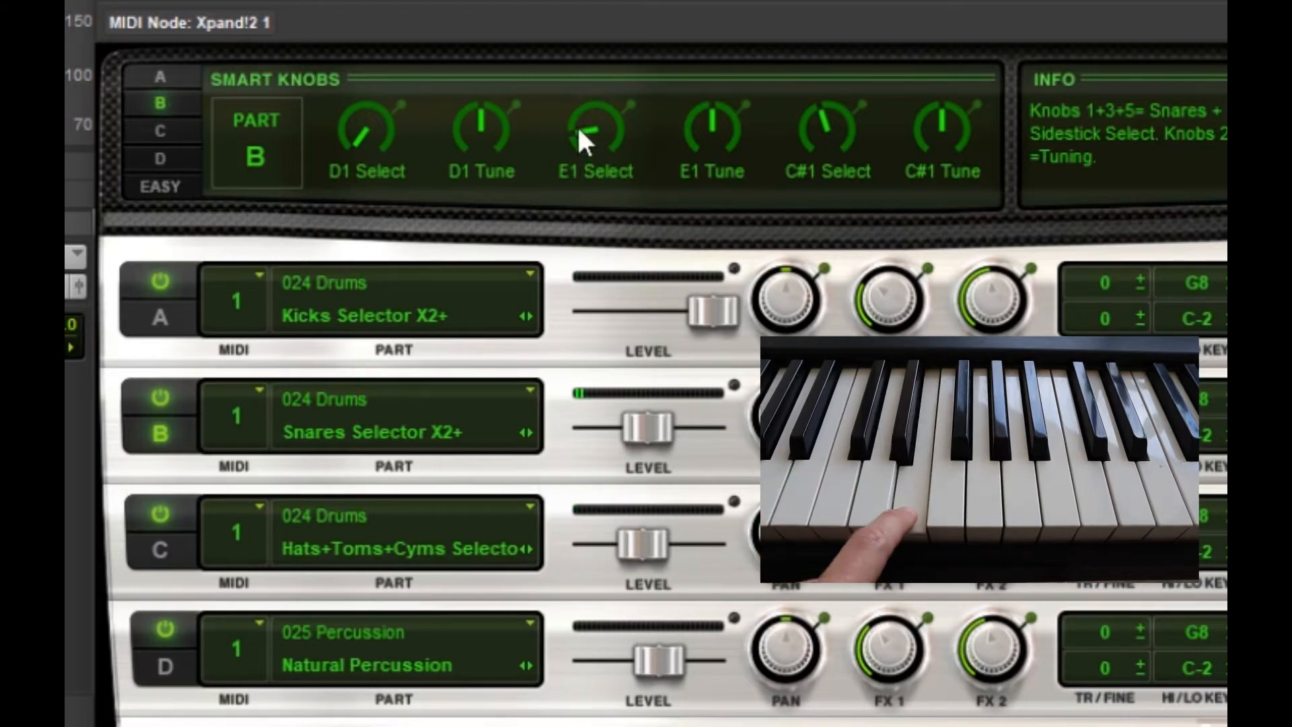
left_click_drag(589, 127, 597, 137)
left_click_drag(709, 128, 712, 153)
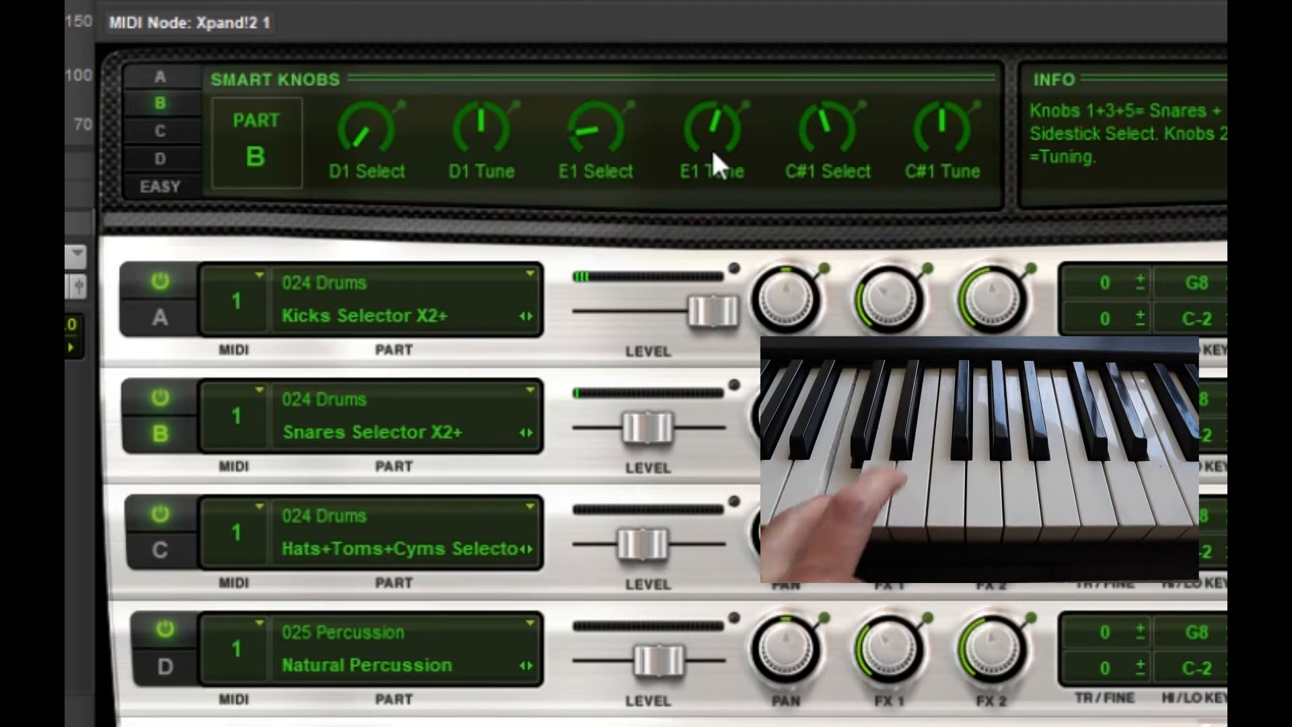
left_click_drag(589, 114, 593, 62)
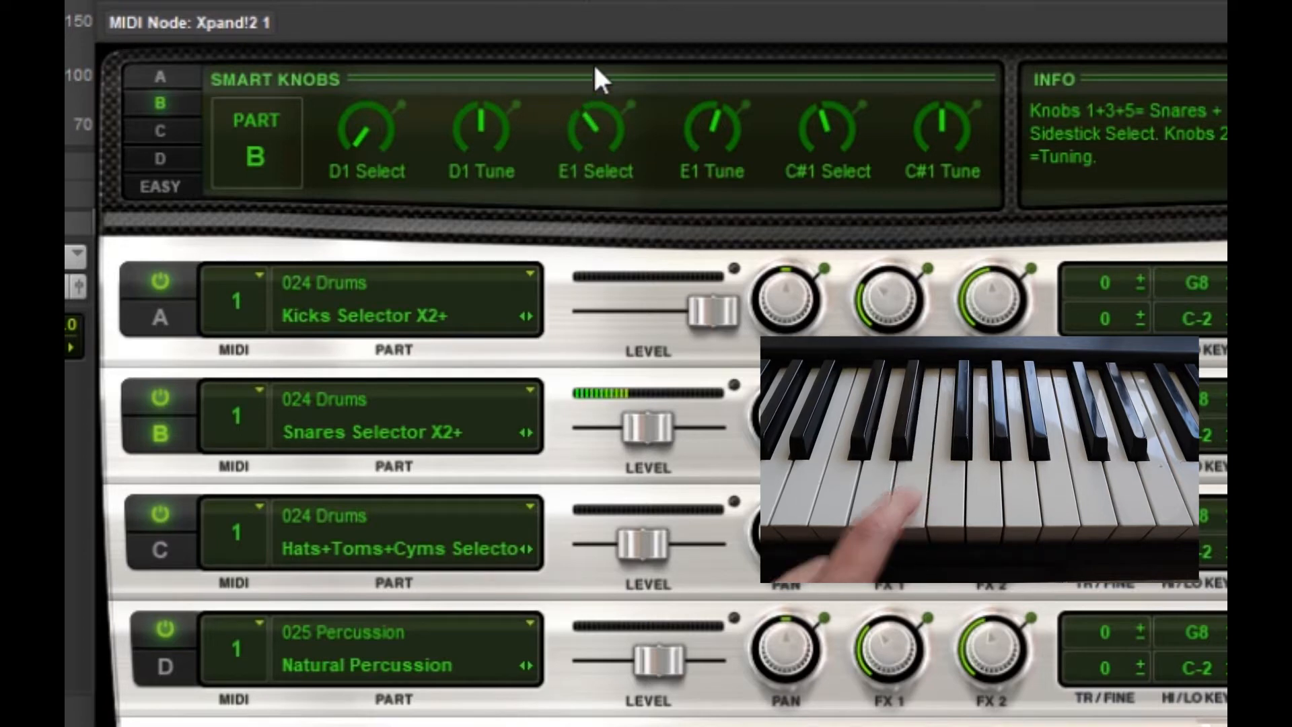
left_click_drag(588, 122, 595, 232)
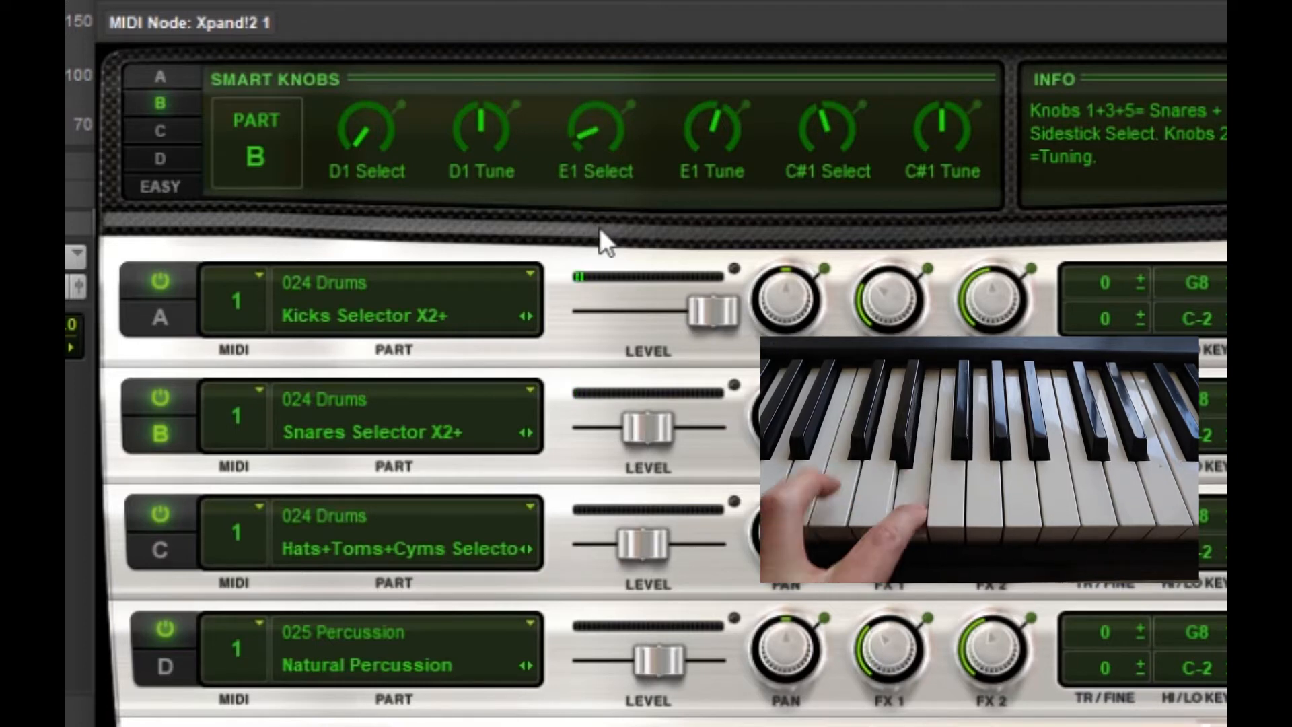
Lower part B's E1 Tune slightly below centre and raise the Snares Selector X2+ level to match the kick part
left_click(716, 146)
left_click_drag(713, 140, 712, 180)
left_click_drag(648, 427, 713, 428)
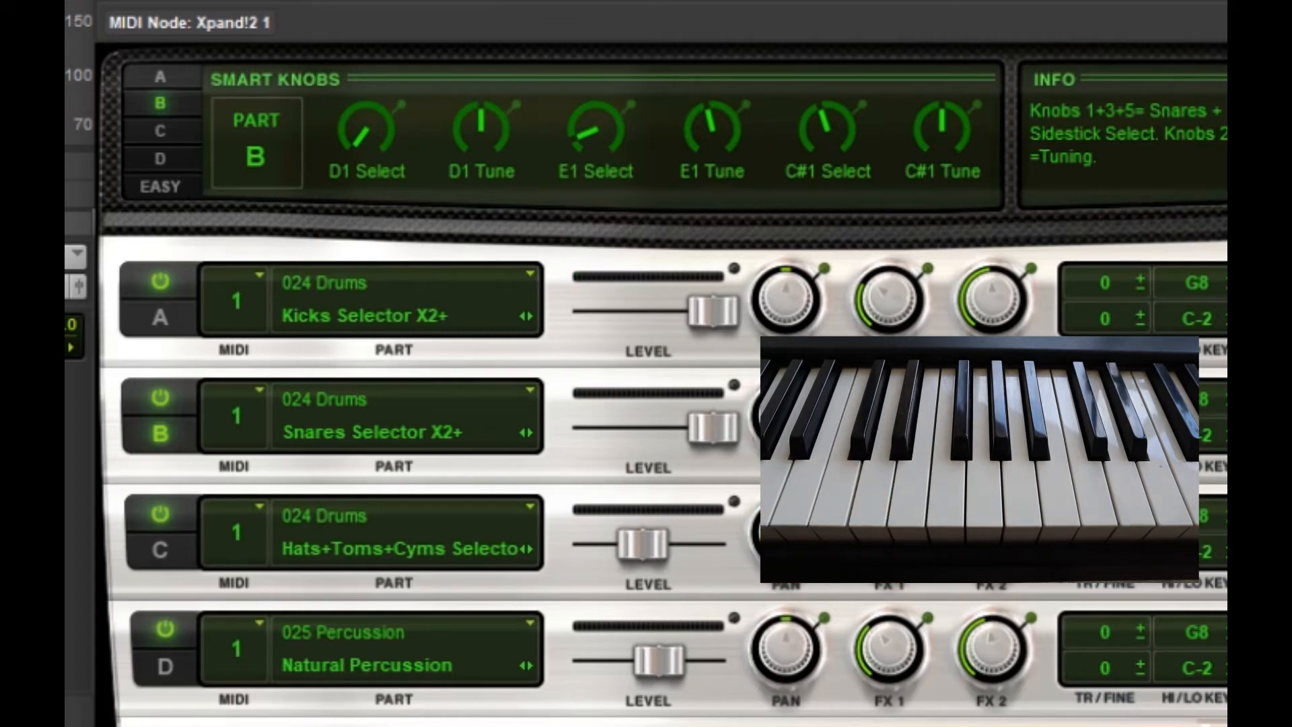
Select part C, audition other hi-hats with Hats Select, and turn Toms Select up slightly to another tom sound
left_click(164, 547)
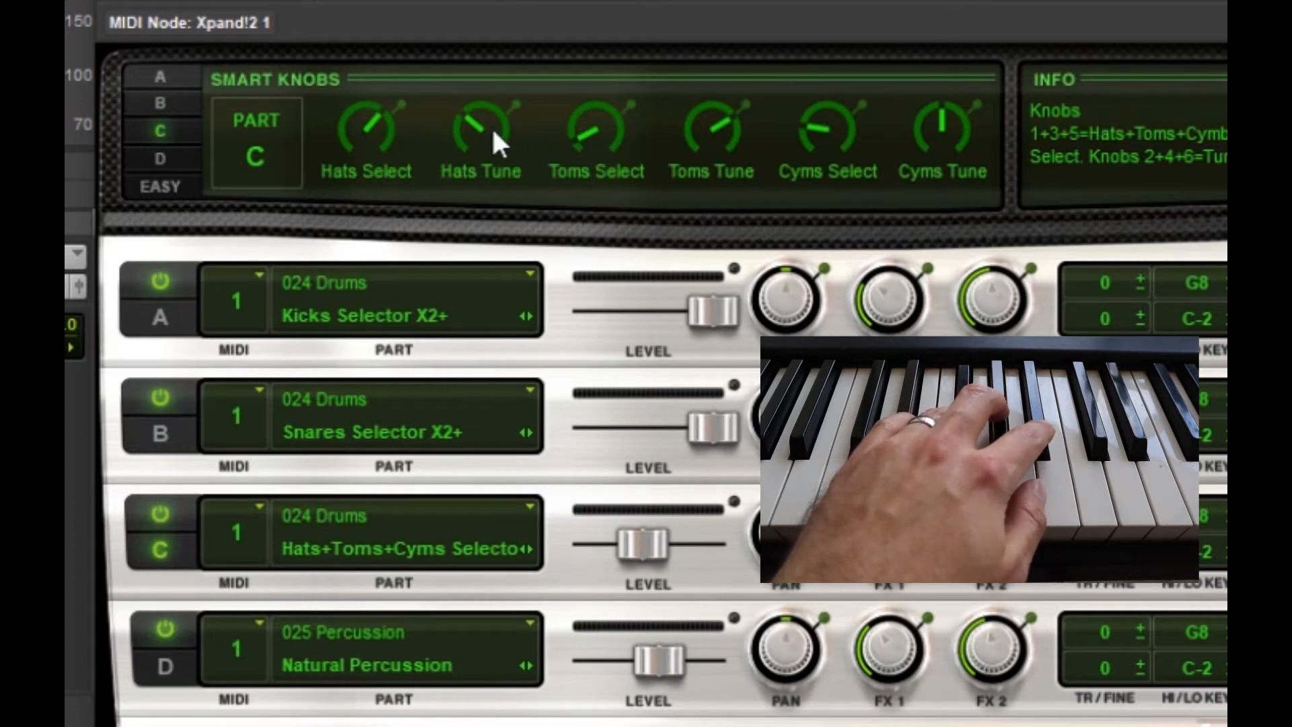
mouse_move(362, 139)
left_mouse_down()
mouse_move(370, 362)
mouse_move(385, 223)
mouse_move(381, 268)
mouse_move(353, 159)
left_mouse_up()
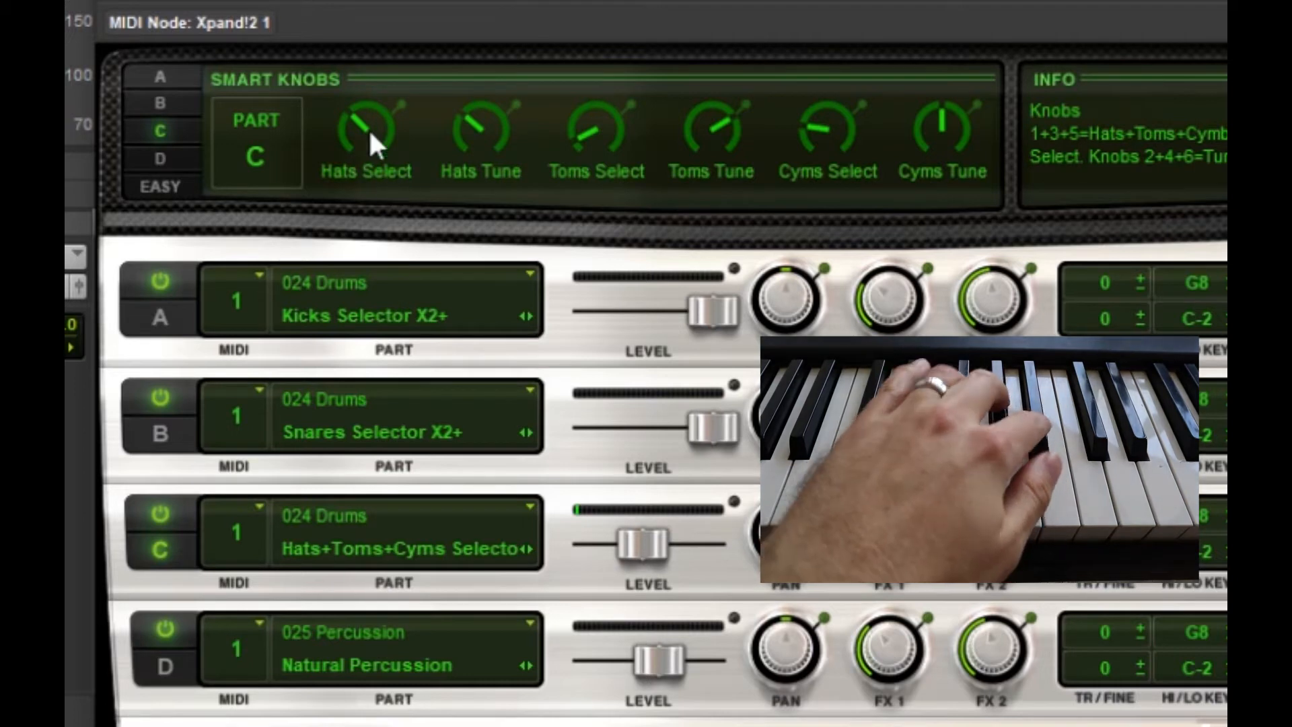
left_click_drag(368, 92, 372, 53)
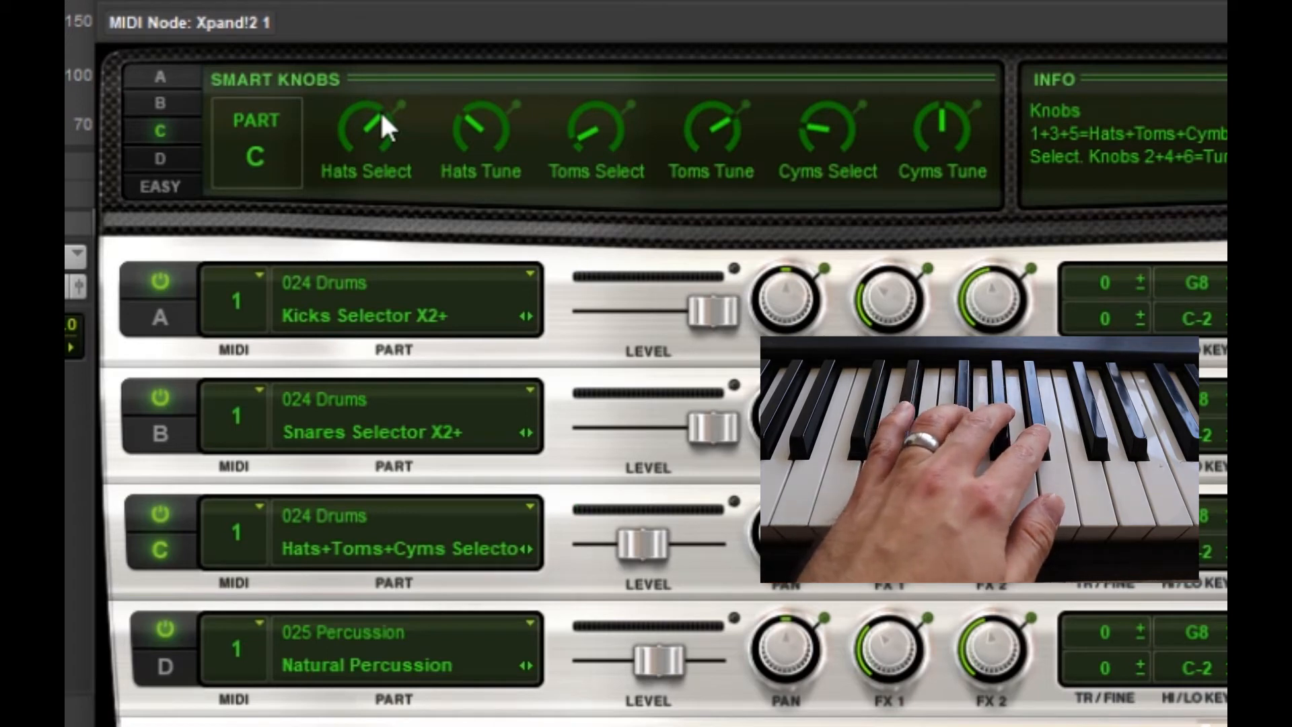
left_click(470, 121)
mouse_move(470, 118)
left_mouse_down()
mouse_move(471, 217)
mouse_move(472, 111)
left_mouse_up()
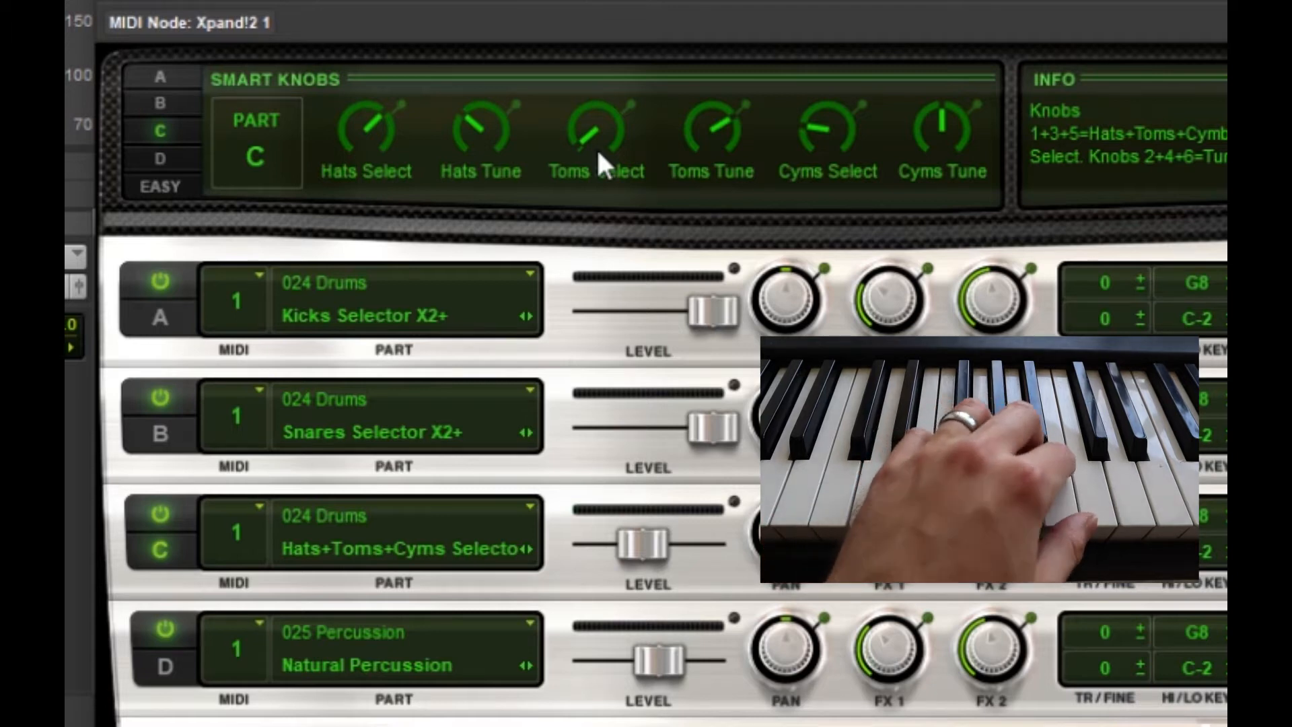
left_click_drag(590, 131, 591, 102)
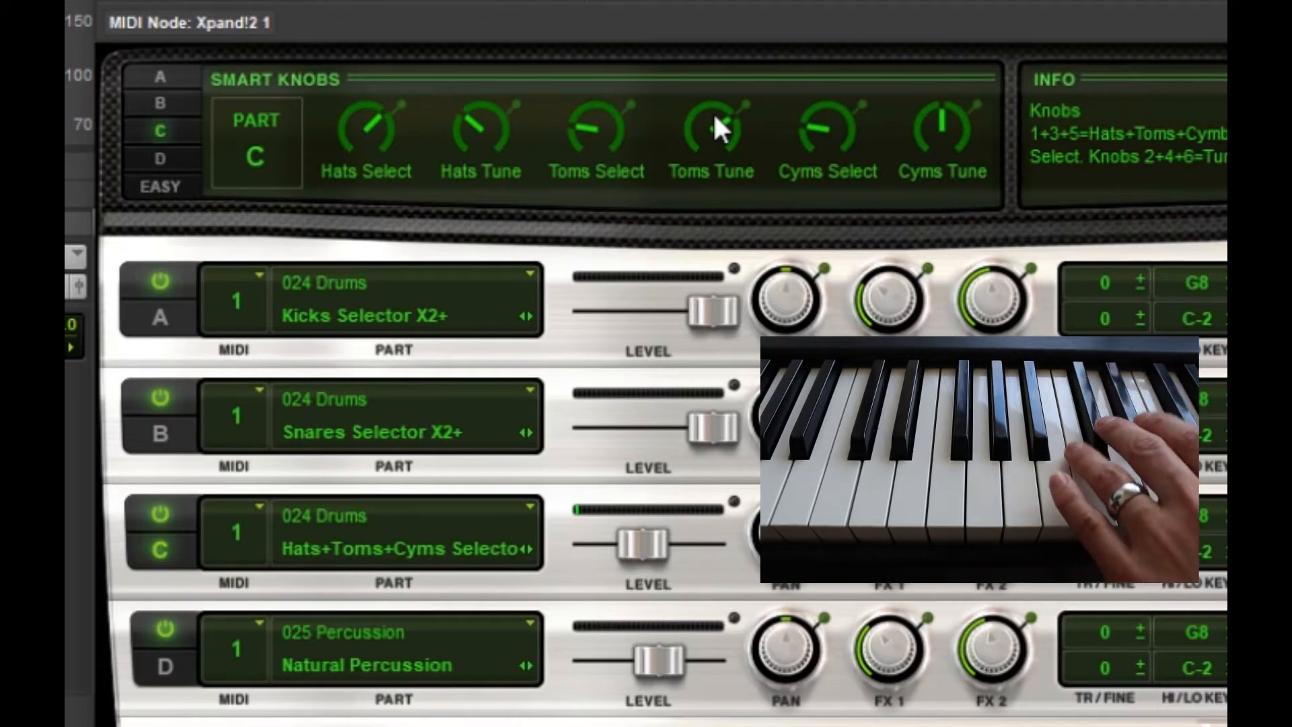
Audition other cymbals with part C's Cyms Select and bring the knob back to its starting setting
left_click_drag(817, 120, 810, 152)
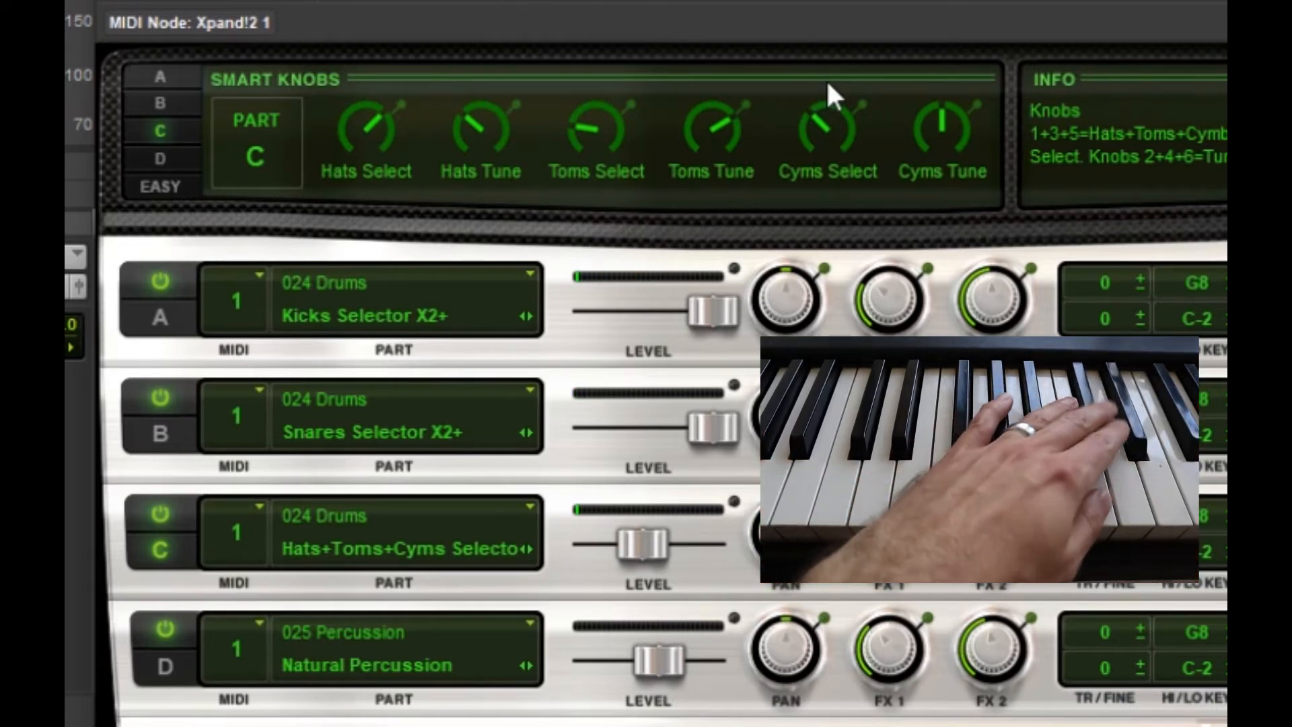
left_click_drag(822, 137, 866, 125)
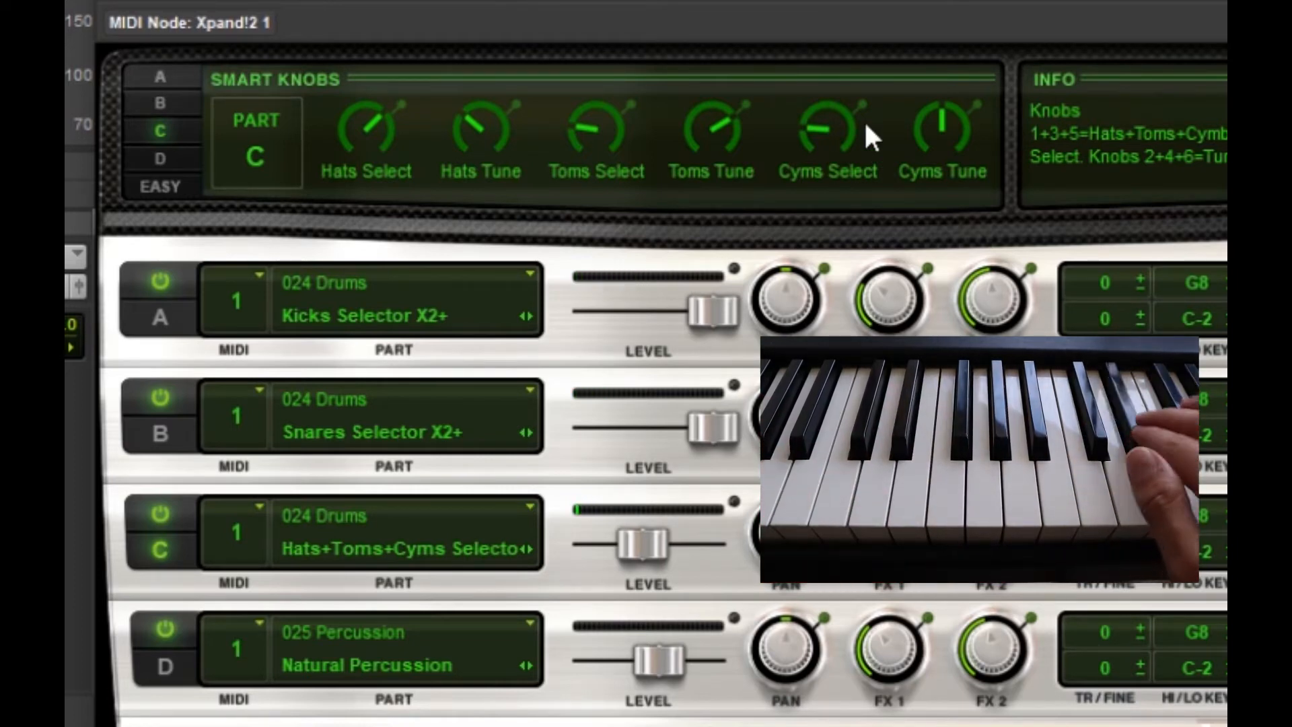
left_click_drag(865, 124, 884, 10)
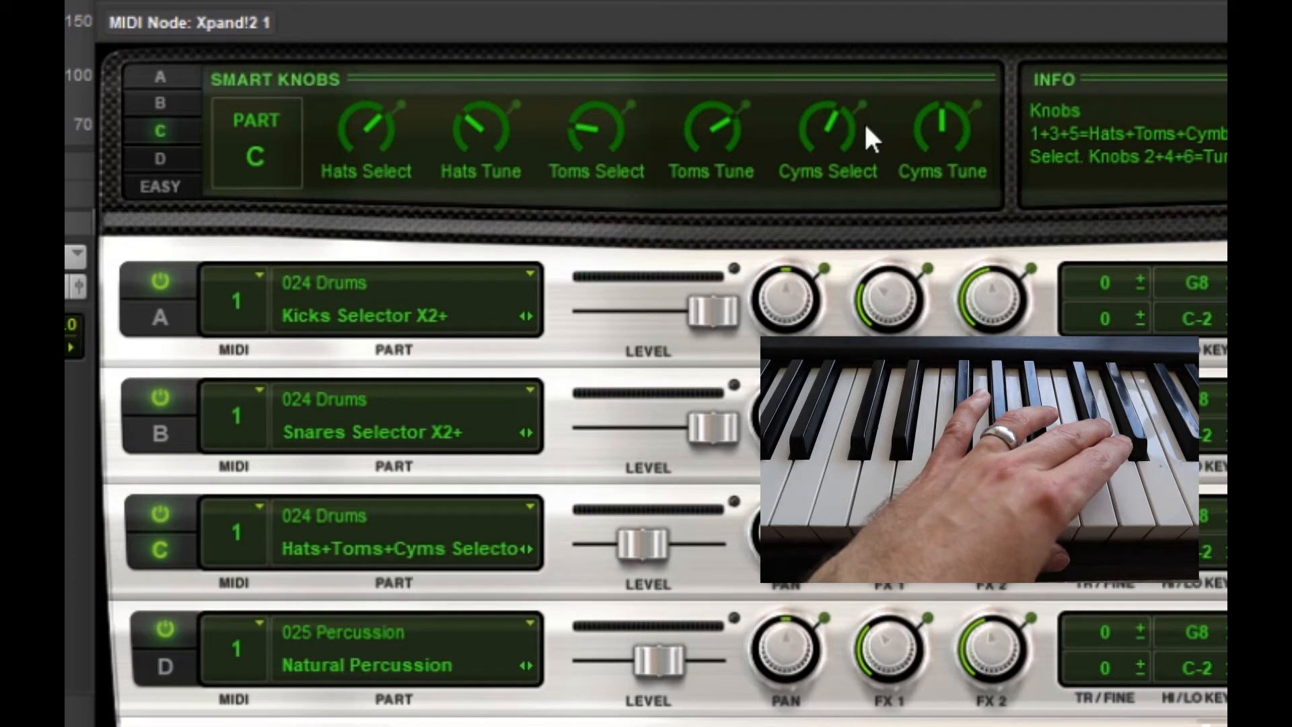
left_click(831, 126)
left_click(831, 126)
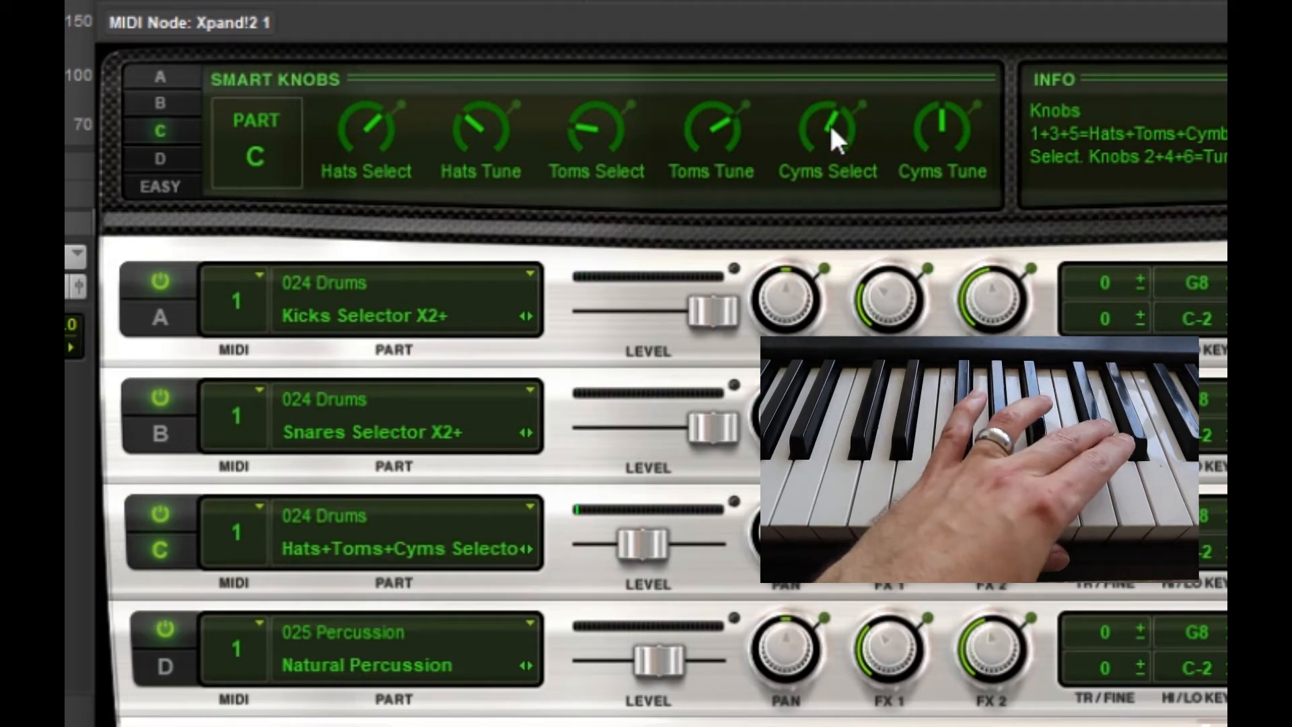
left_click_drag(829, 123, 843, 257)
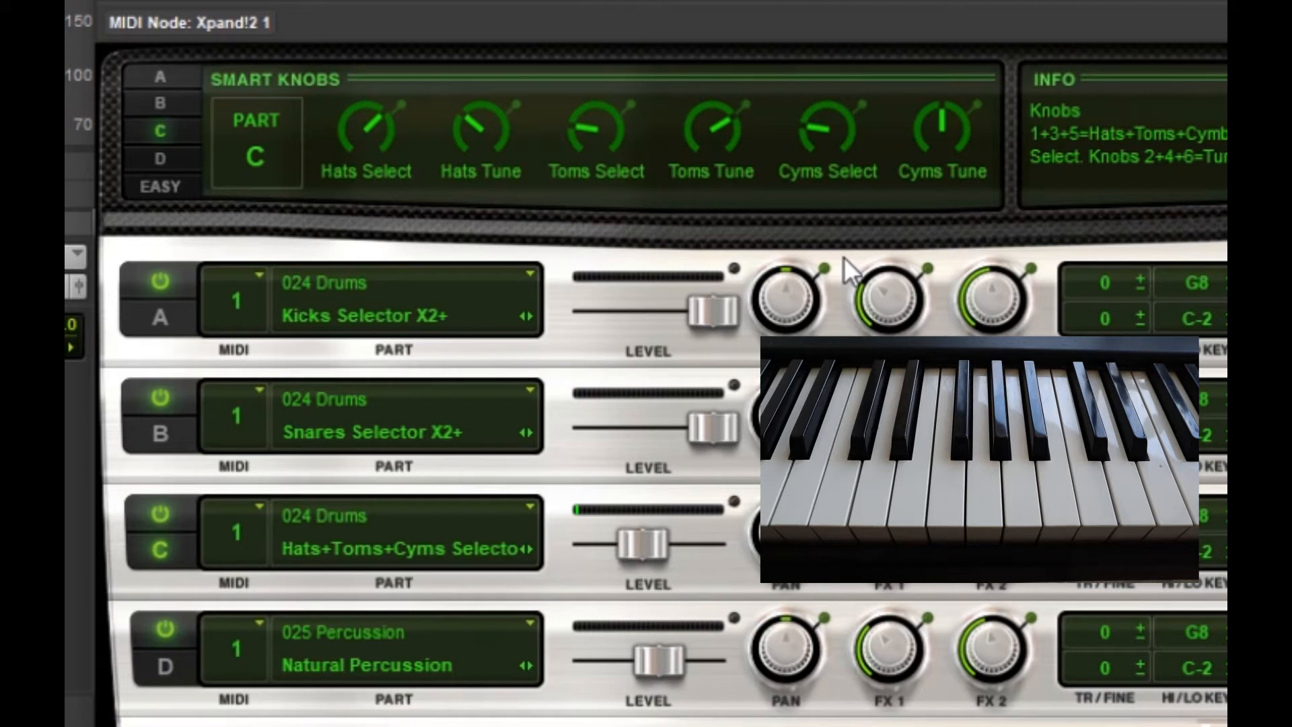
Raise the level of part C, Hats+Toms+Cyms, slightly and switch off part D, Natural Percussion
left_click(642, 548)
left_click_drag(649, 548, 650, 548)
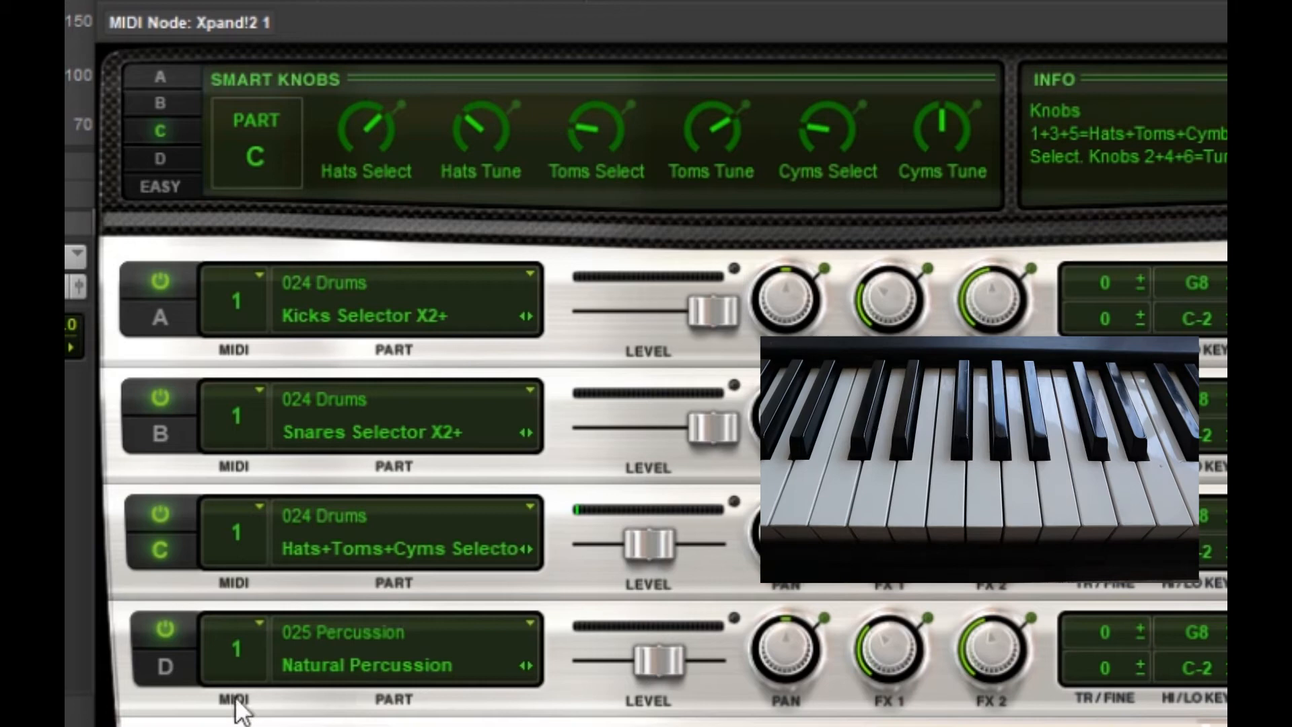
left_click(173, 675)
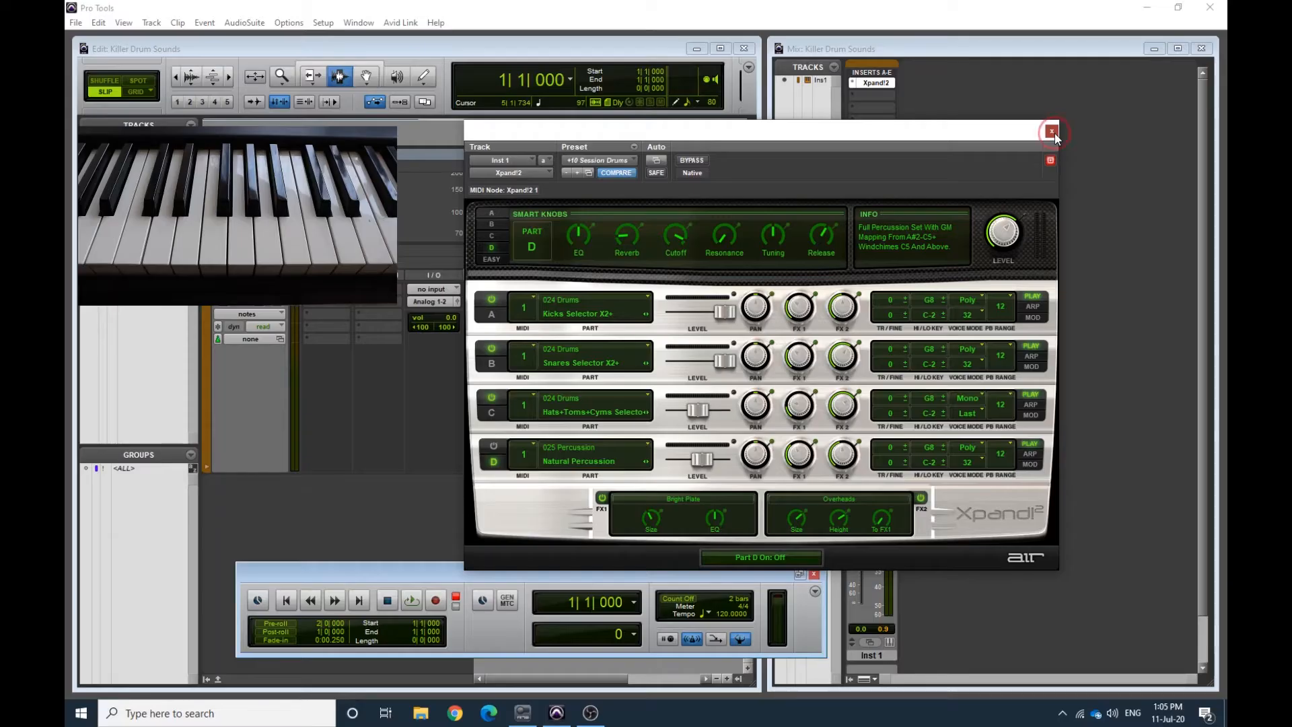
Close the Xpand!2 window, reopen it from the Inst 1 insert, and move it clear of the mixer channel
left_click(1055, 132)
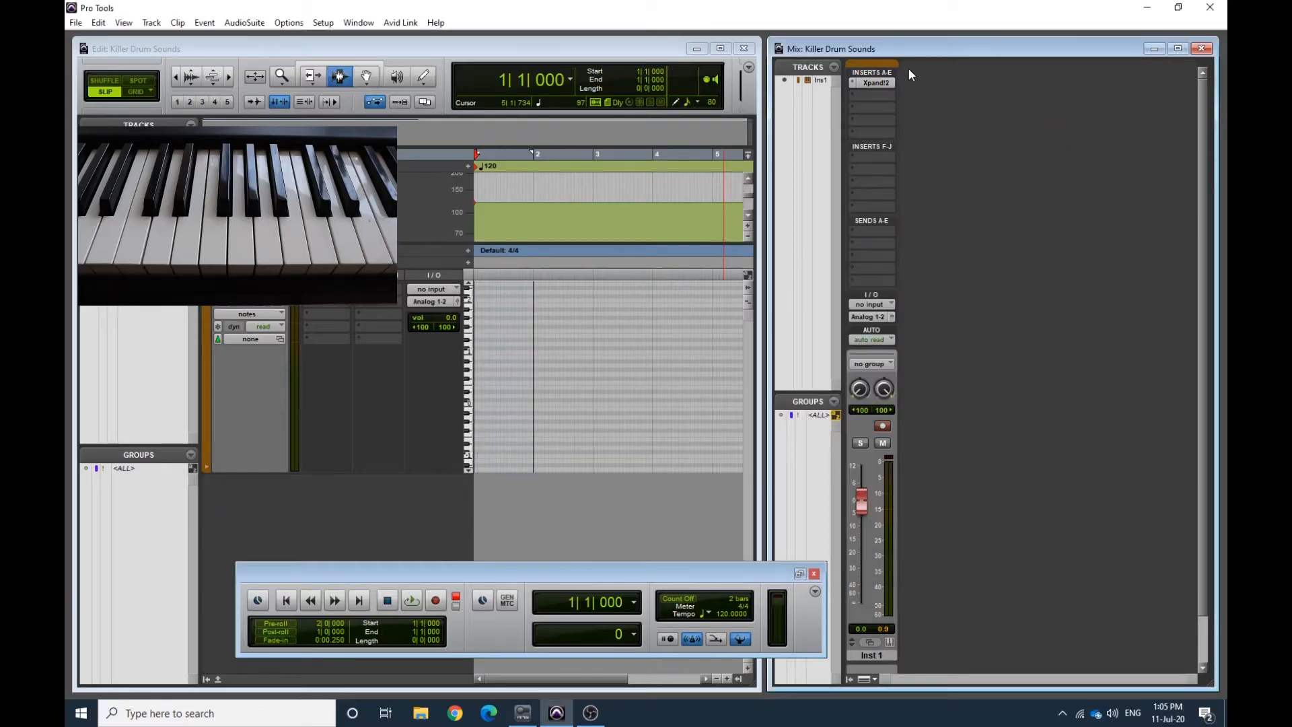
left_click(877, 83)
left_click_drag(860, 118, 795, 137)
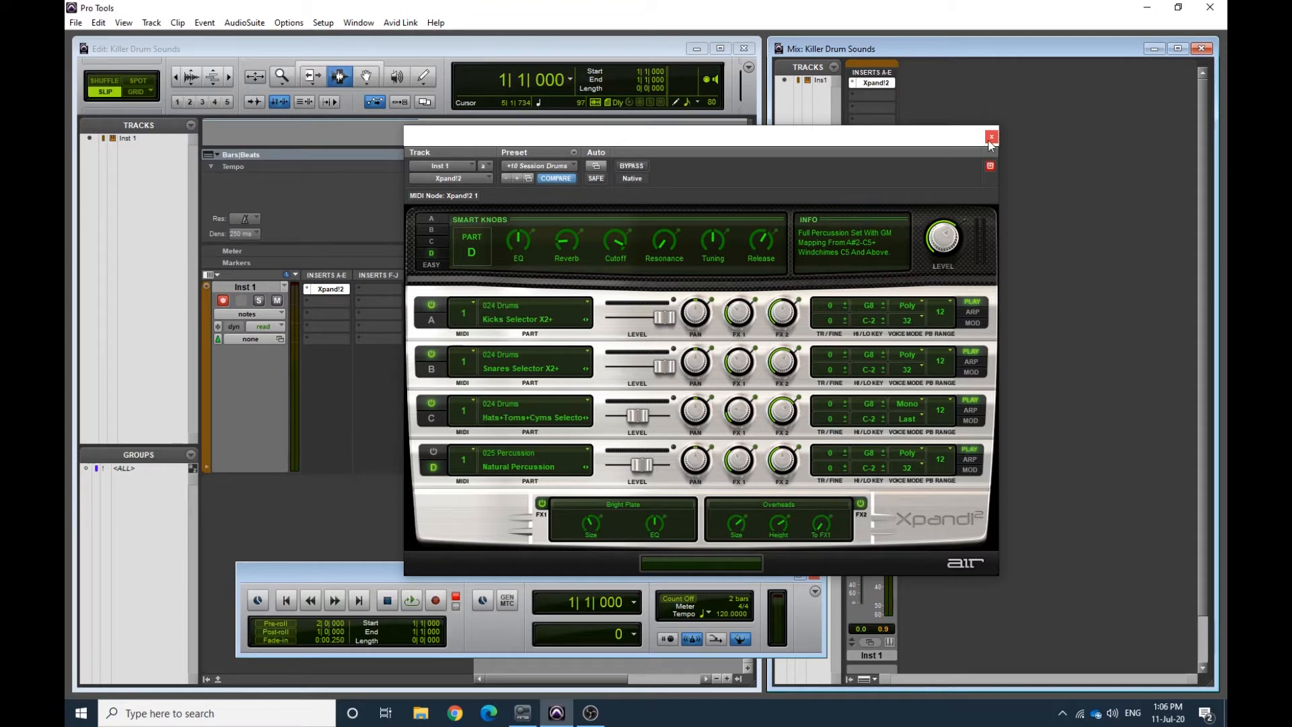
left_click_drag(937, 139, 848, 119)
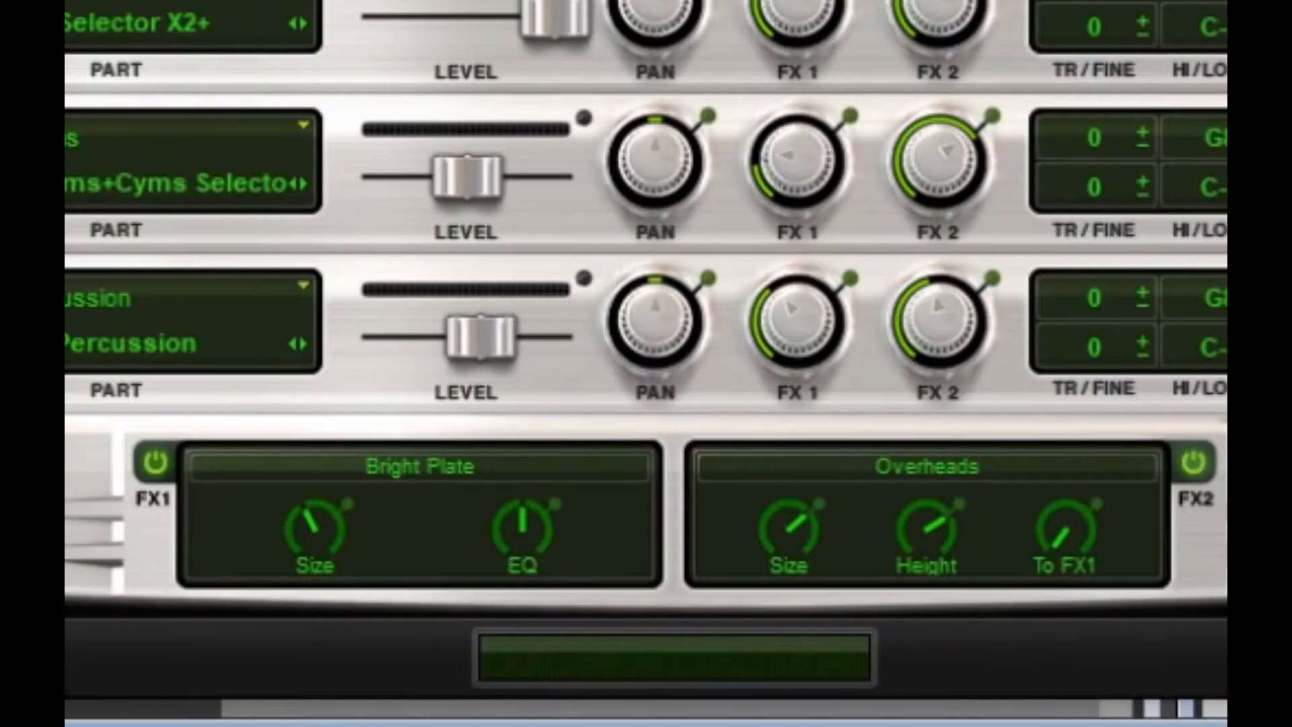
Switch off the FX1 Bright Plate effect, compare FX2 Overheads off and on, and raise the Overheads Size
left_click(452, 500)
left_click(628, 504)
left_click(152, 471)
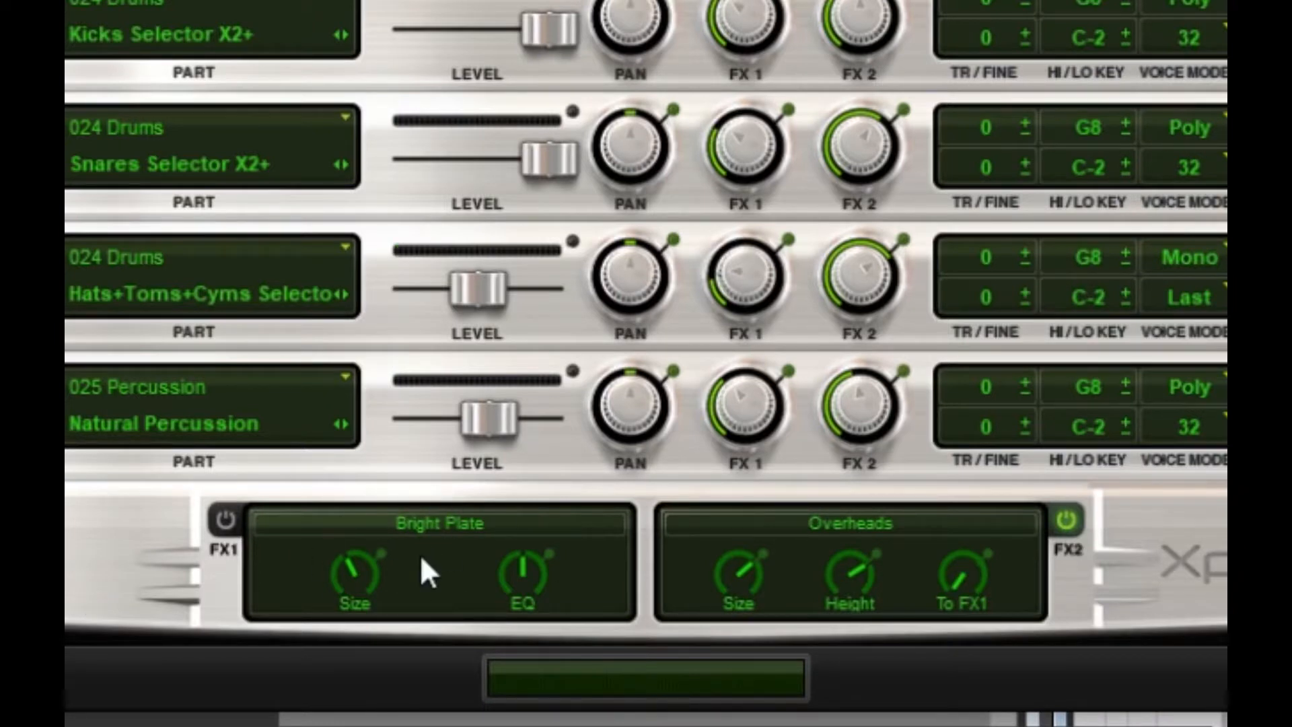
left_click(1067, 522)
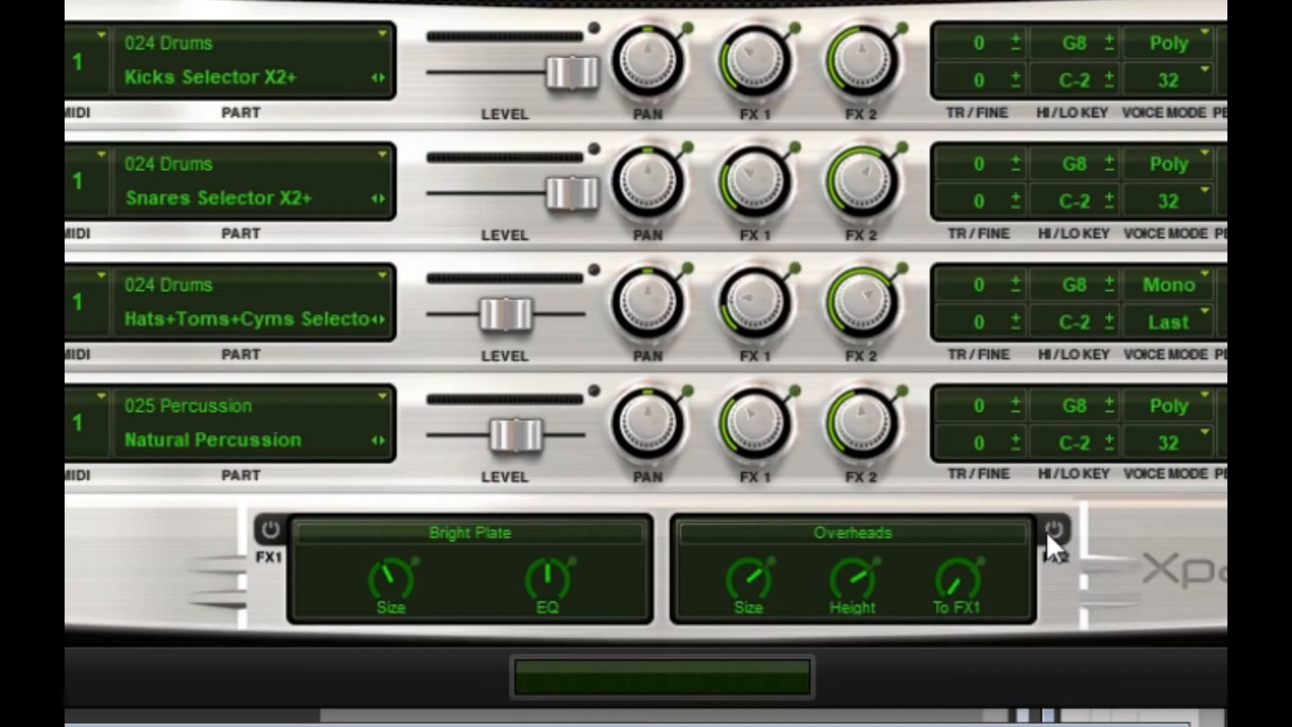
left_click(1051, 530)
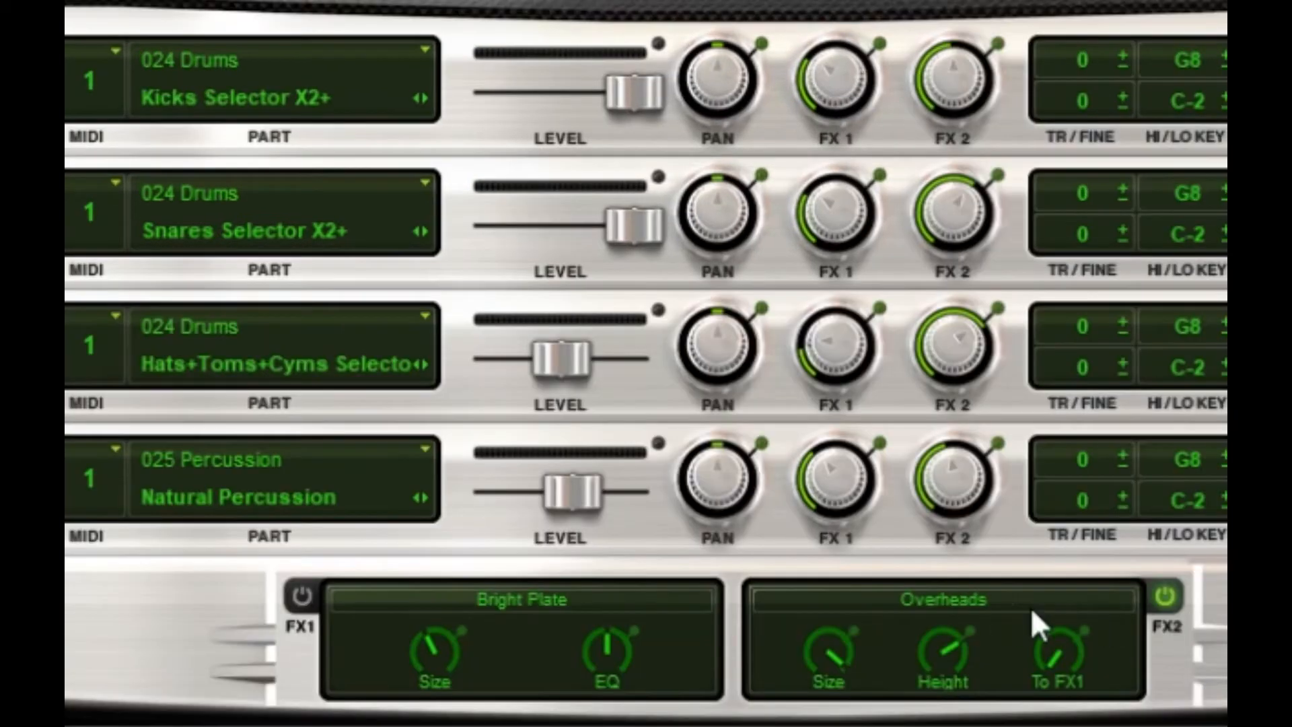
left_click(910, 535)
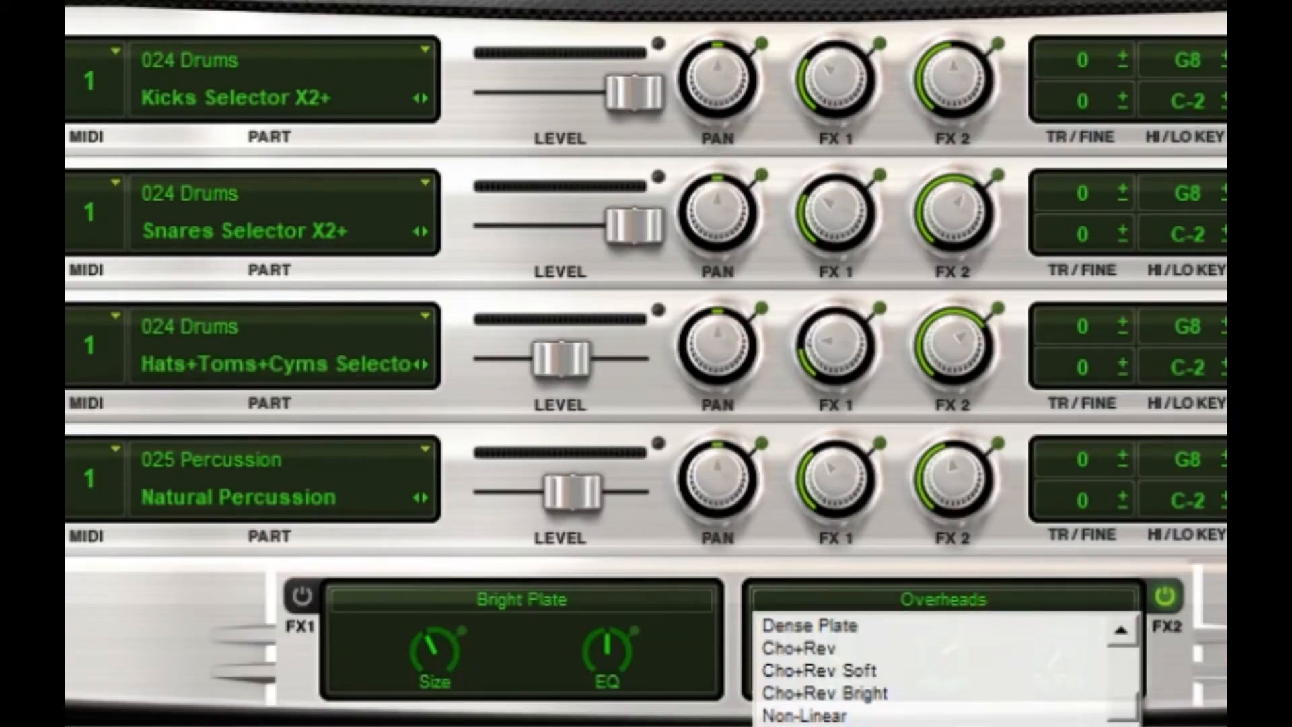
left_click(1185, 638)
Compare FX2 send amounts on the kick, snare and hats/toms/cymbals parts and reduce the sends of all three
left_click(955, 83)
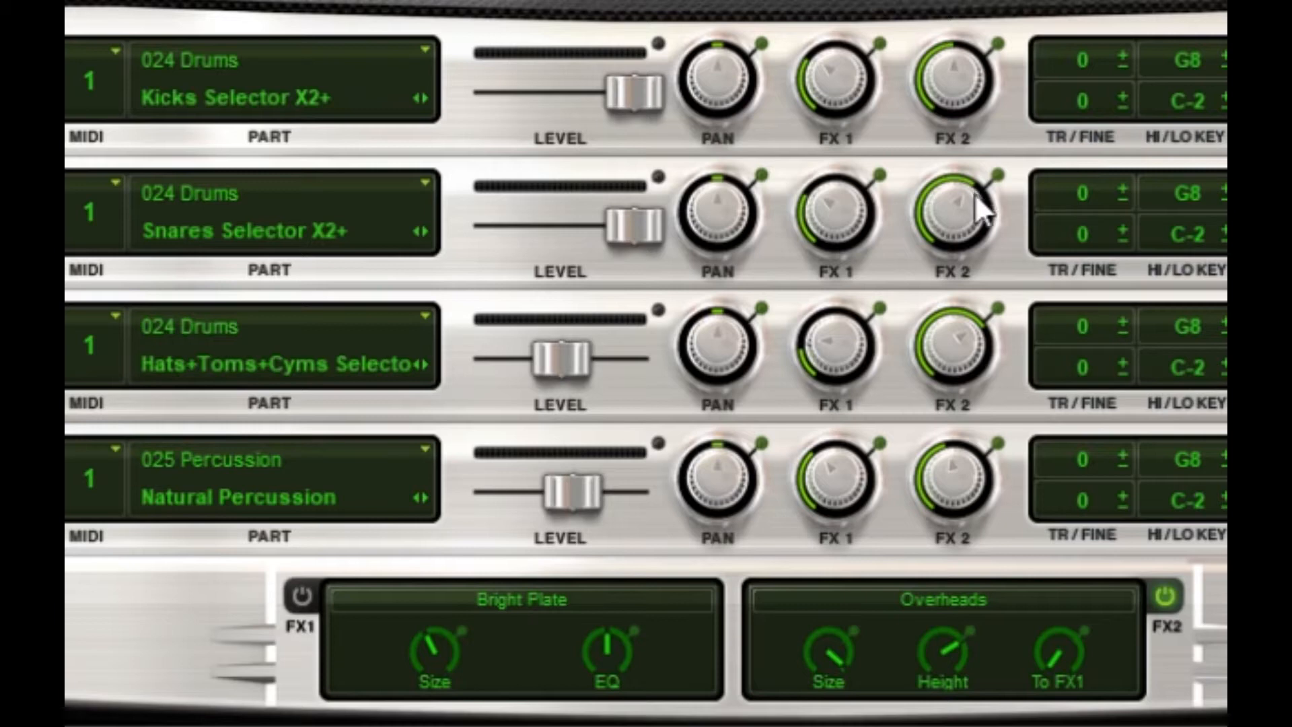
left_click_drag(956, 305, 959, 385)
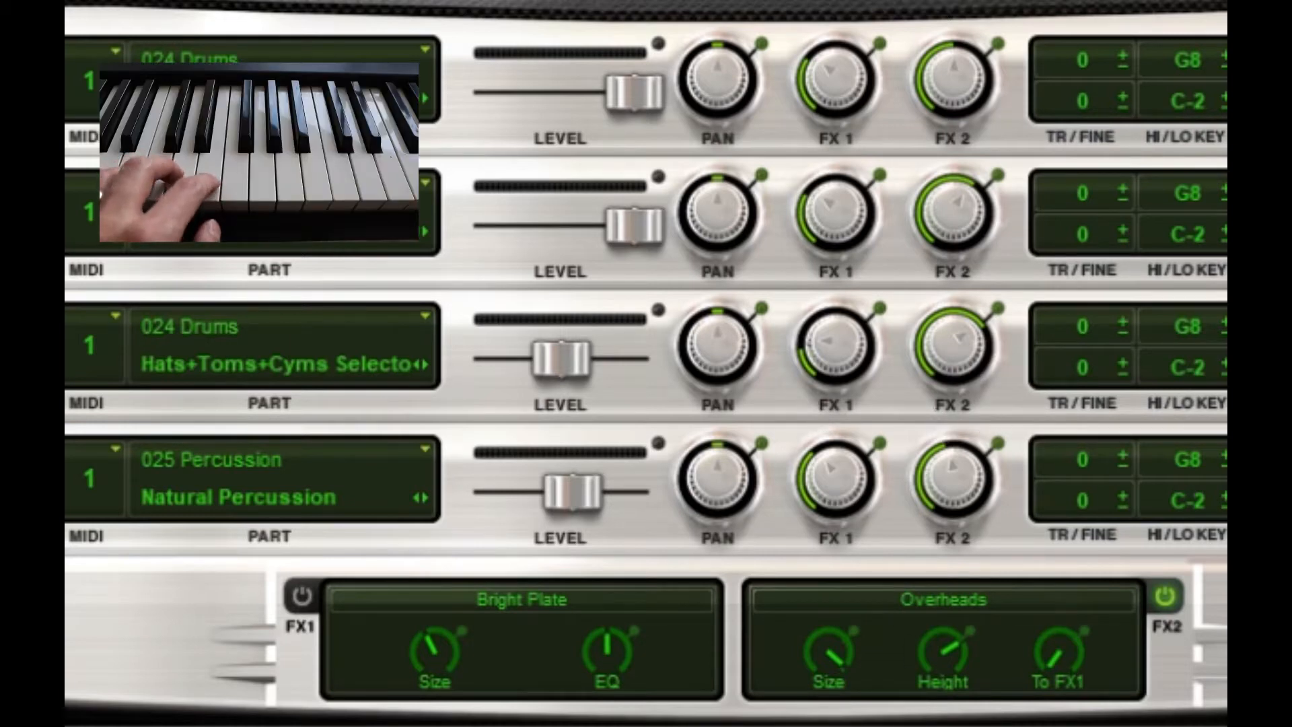
left_click_drag(958, 236, 959, 202)
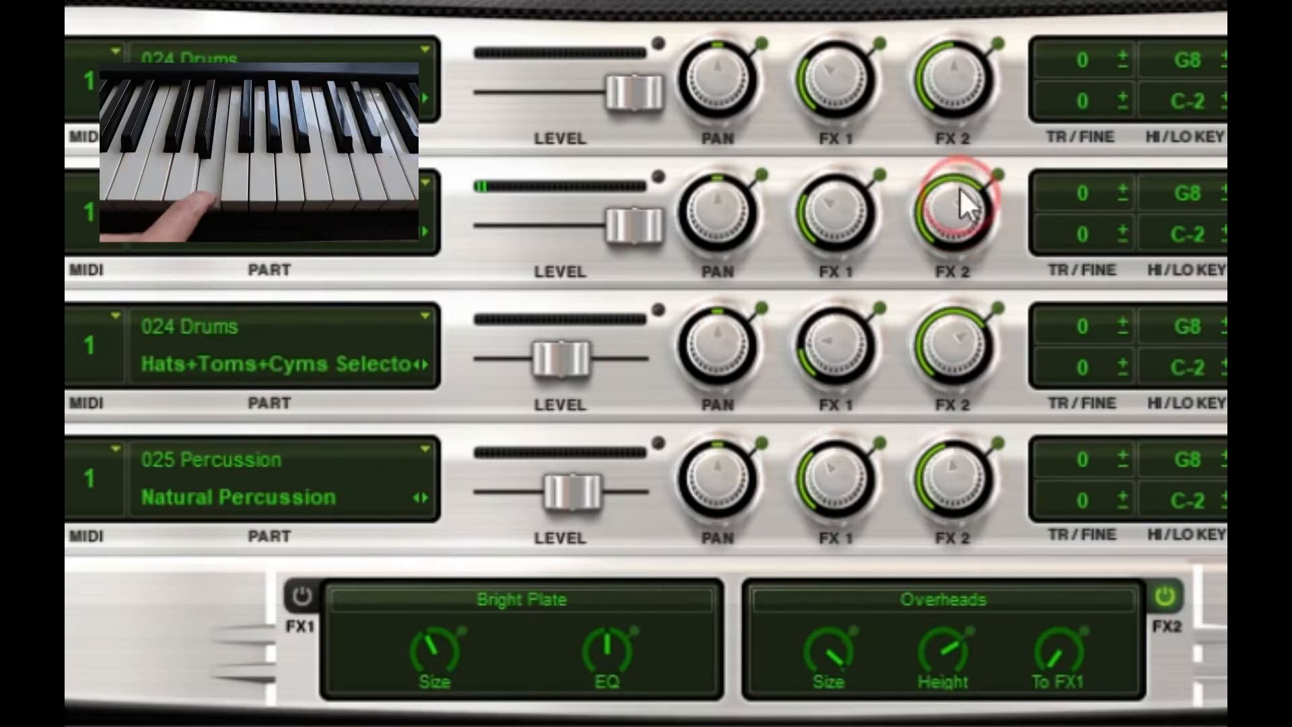
left_click_drag(969, 219, 1007, 184)
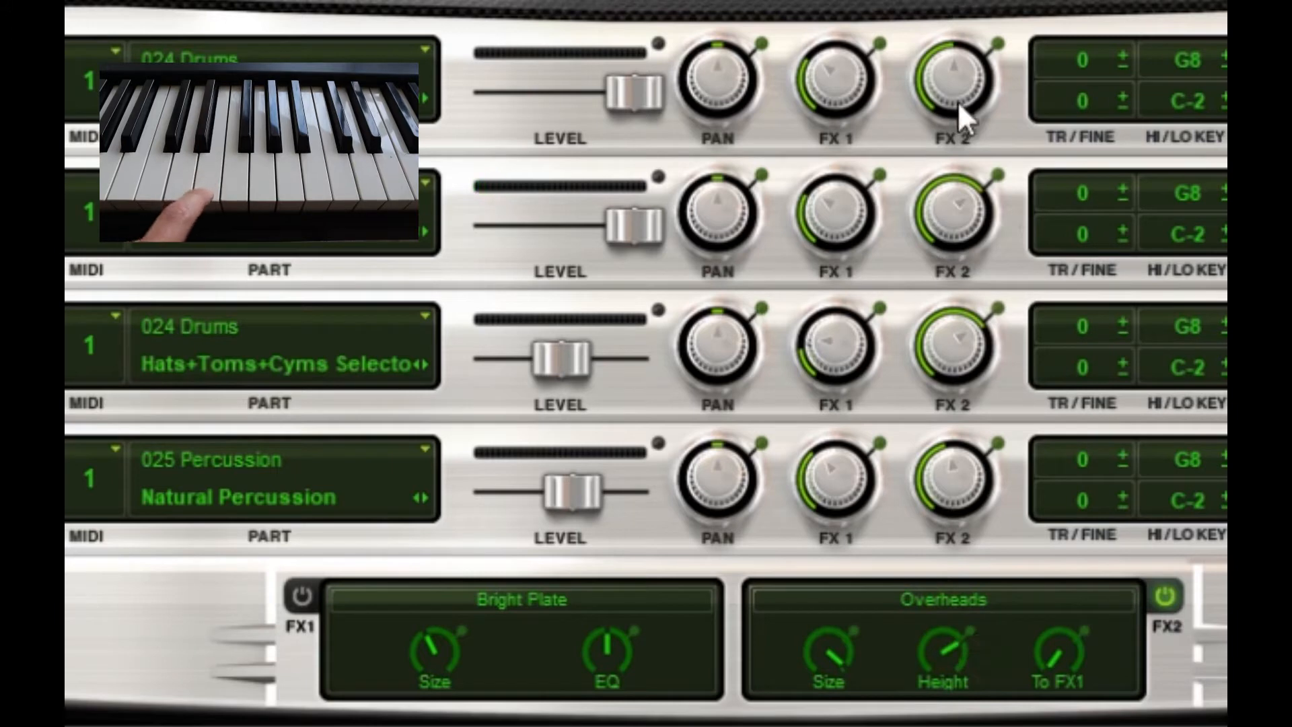
mouse_move(946, 115)
left_mouse_down()
mouse_move(952, 92)
mouse_move(952, 119)
left_mouse_up()
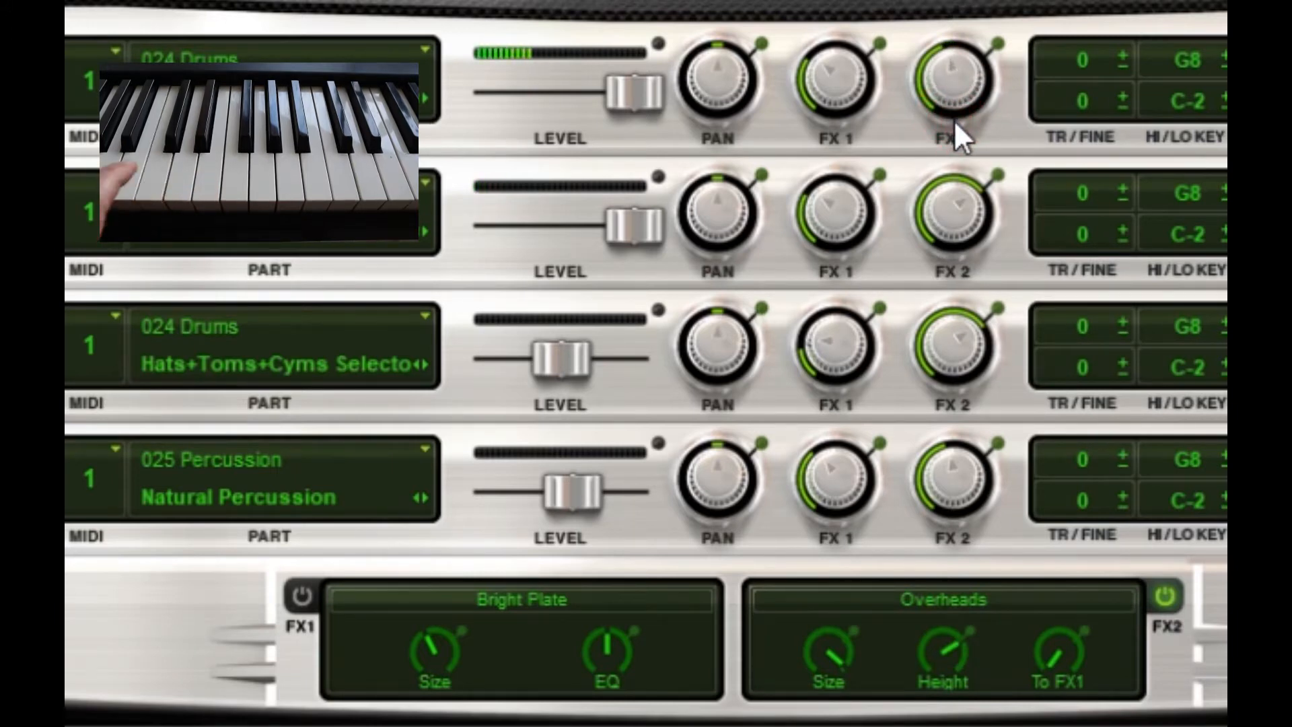
left_click_drag(952, 237, 961, 309)
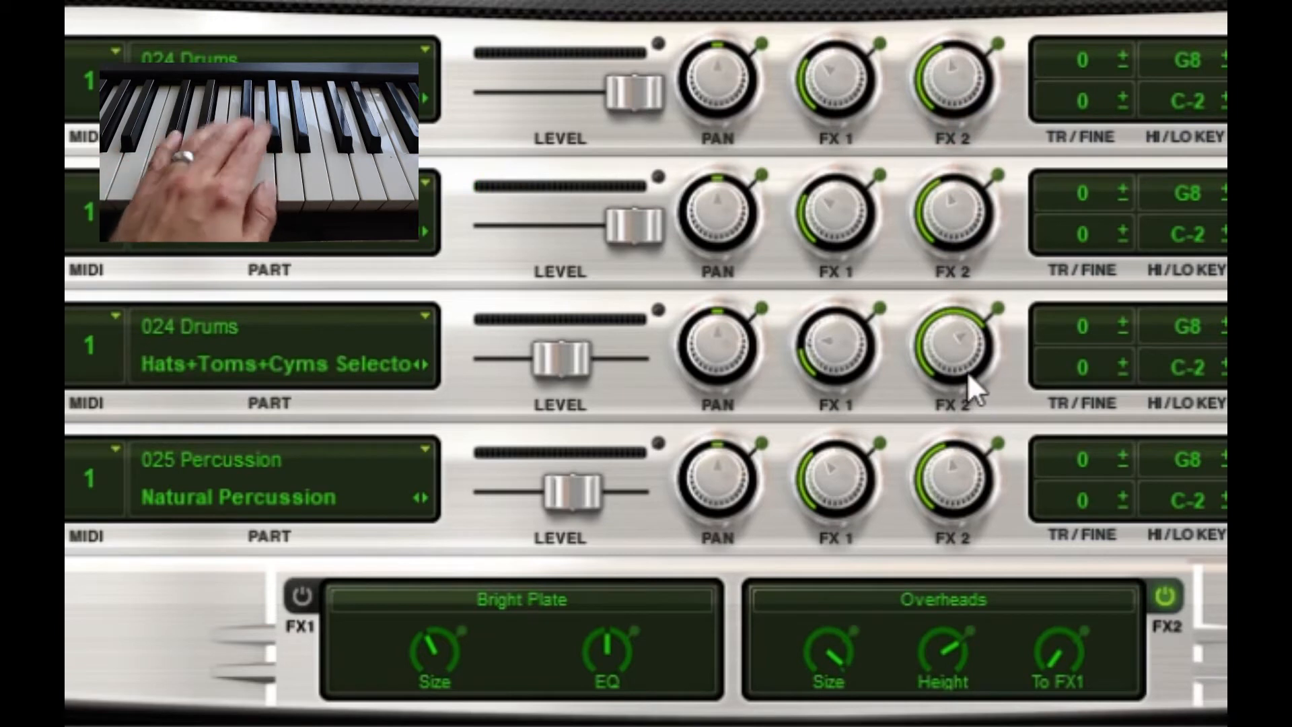
left_click_drag(967, 370, 969, 526)
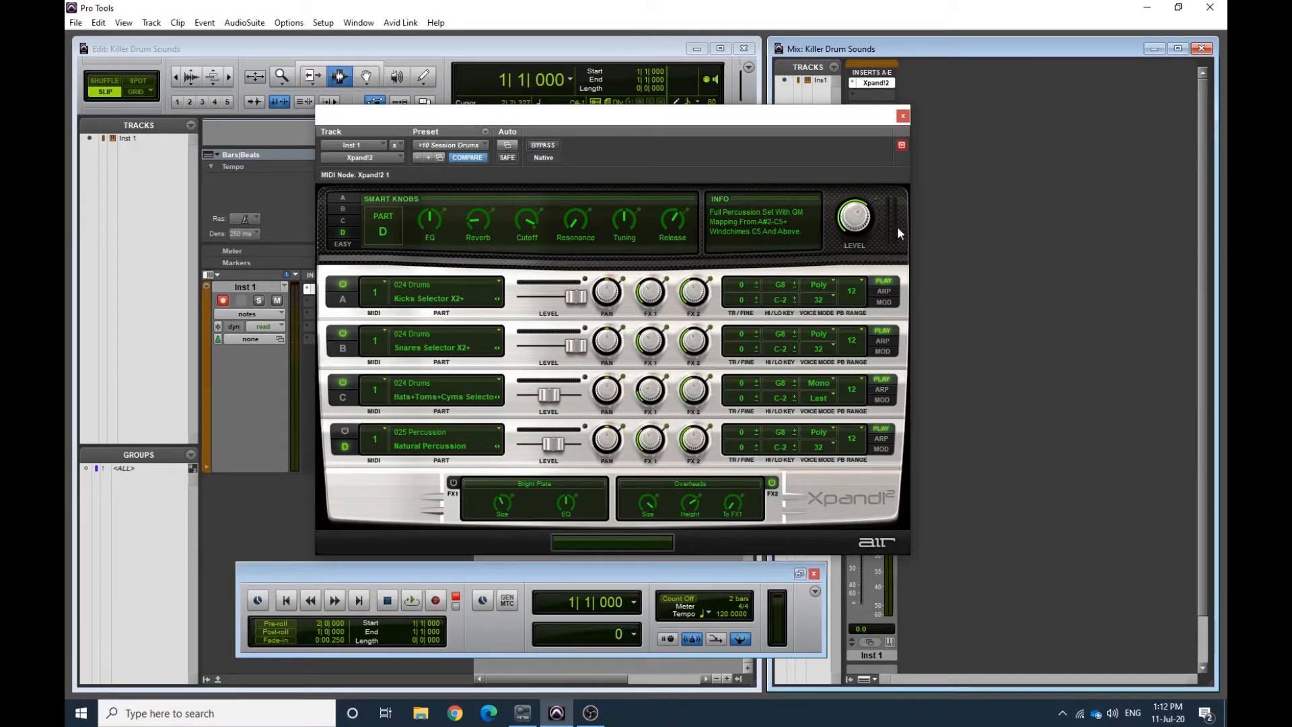
Raise the master Level of Xpand!2 slightly and close the plug-in window
left_click_drag(848, 225, 844, 202)
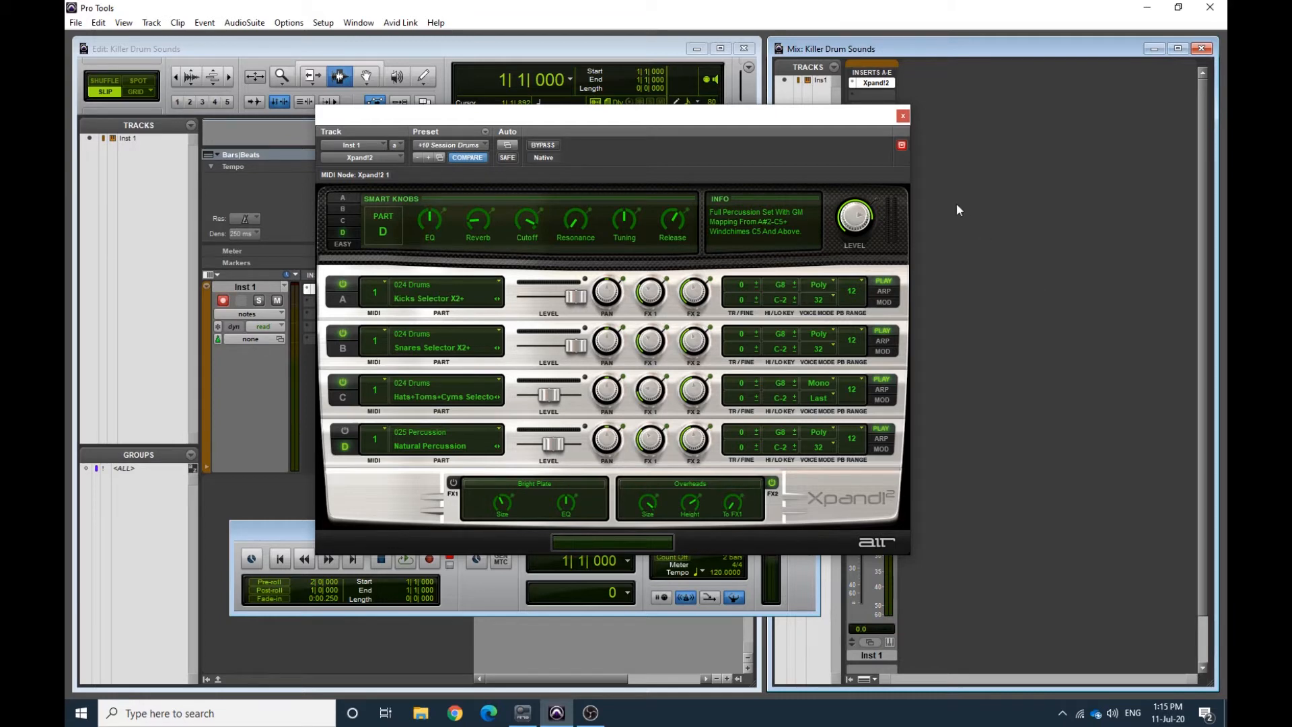
left_click(903, 115)
Maximise the Edit window with playback at the session start and zoom the timeline out to about 12 bars
left_click(281, 559)
left_click(727, 679)
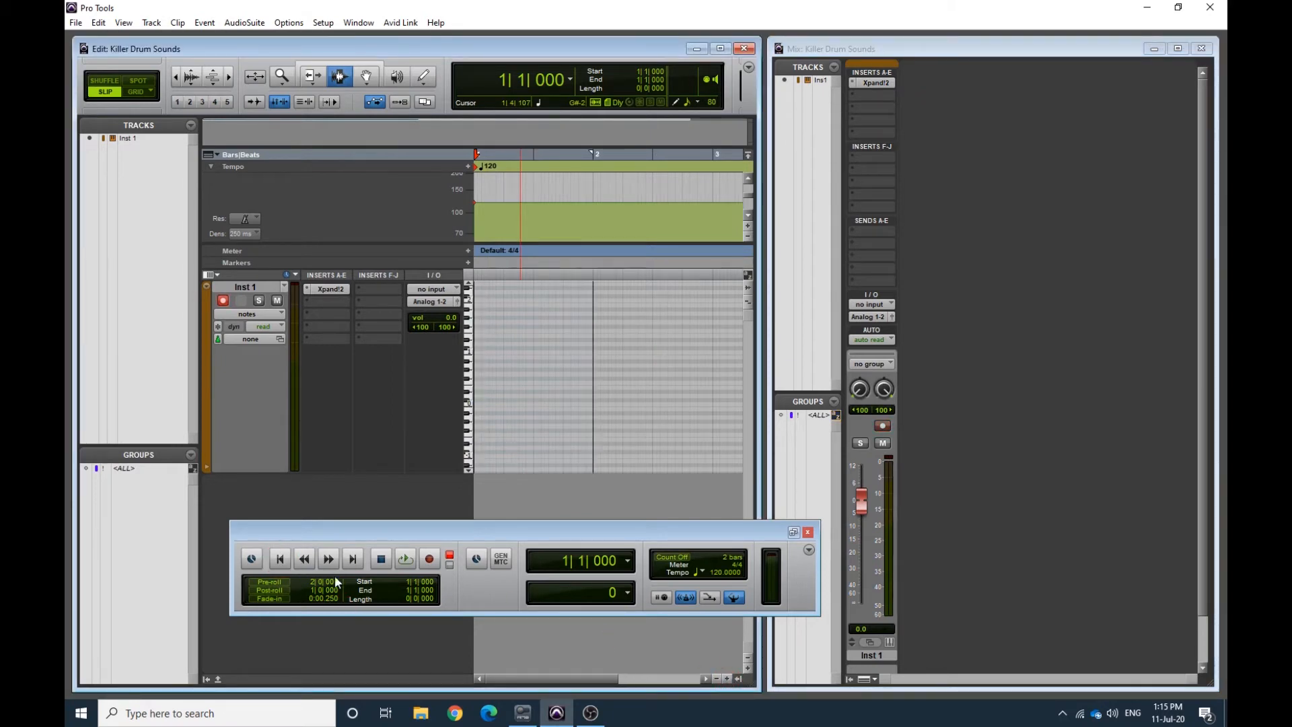
left_click(720, 48)
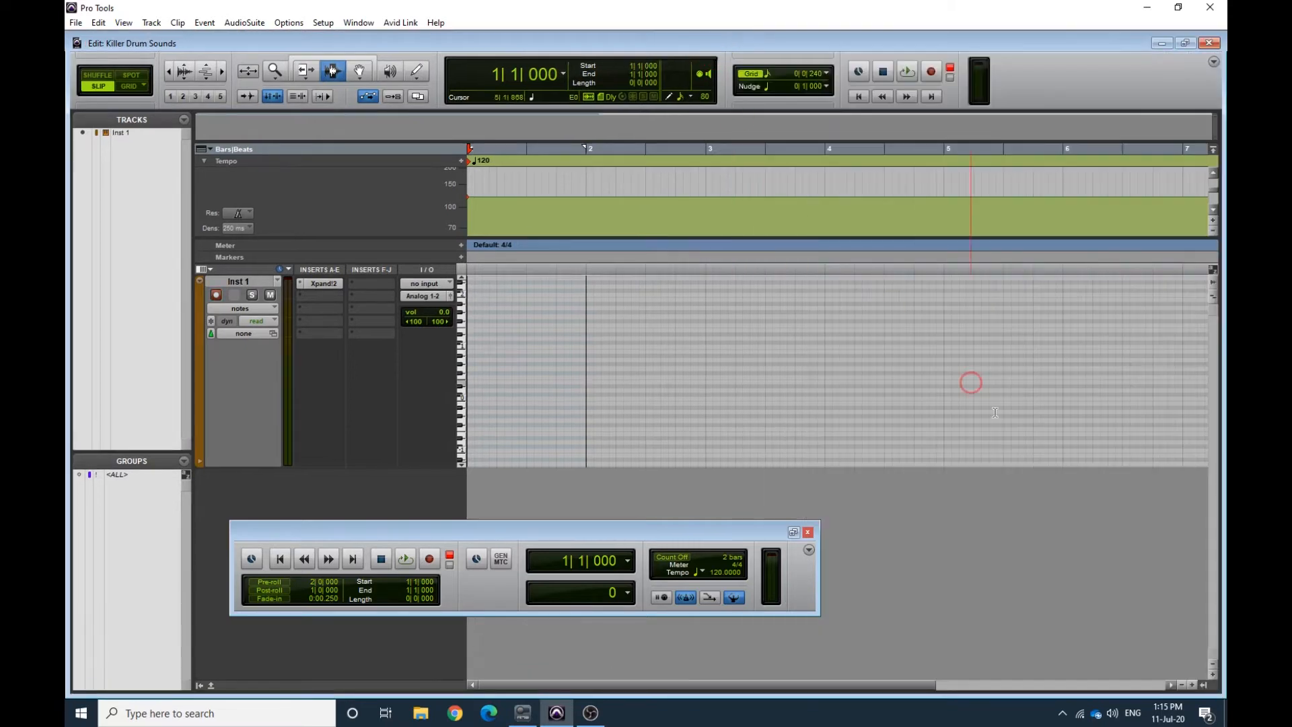
left_click(1182, 684)
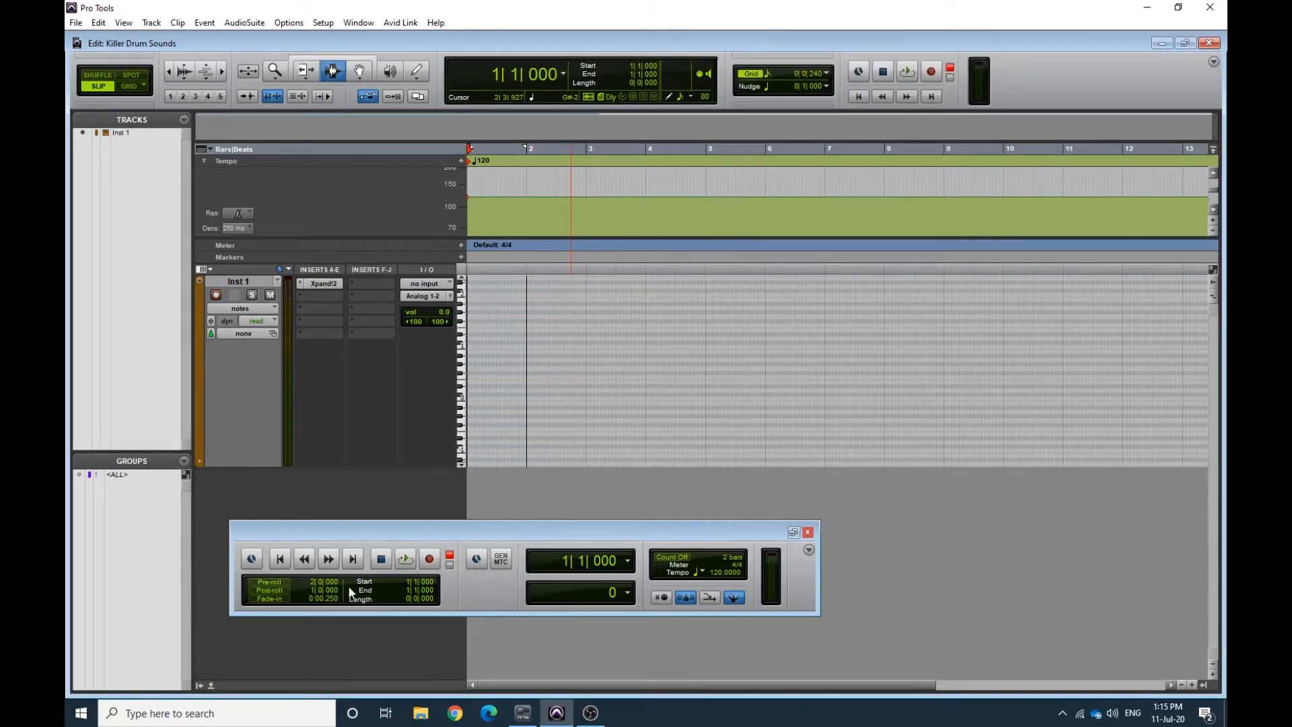
Create a click track, enlarge its track height and briefly play the session to hear the click
left_click(152, 22)
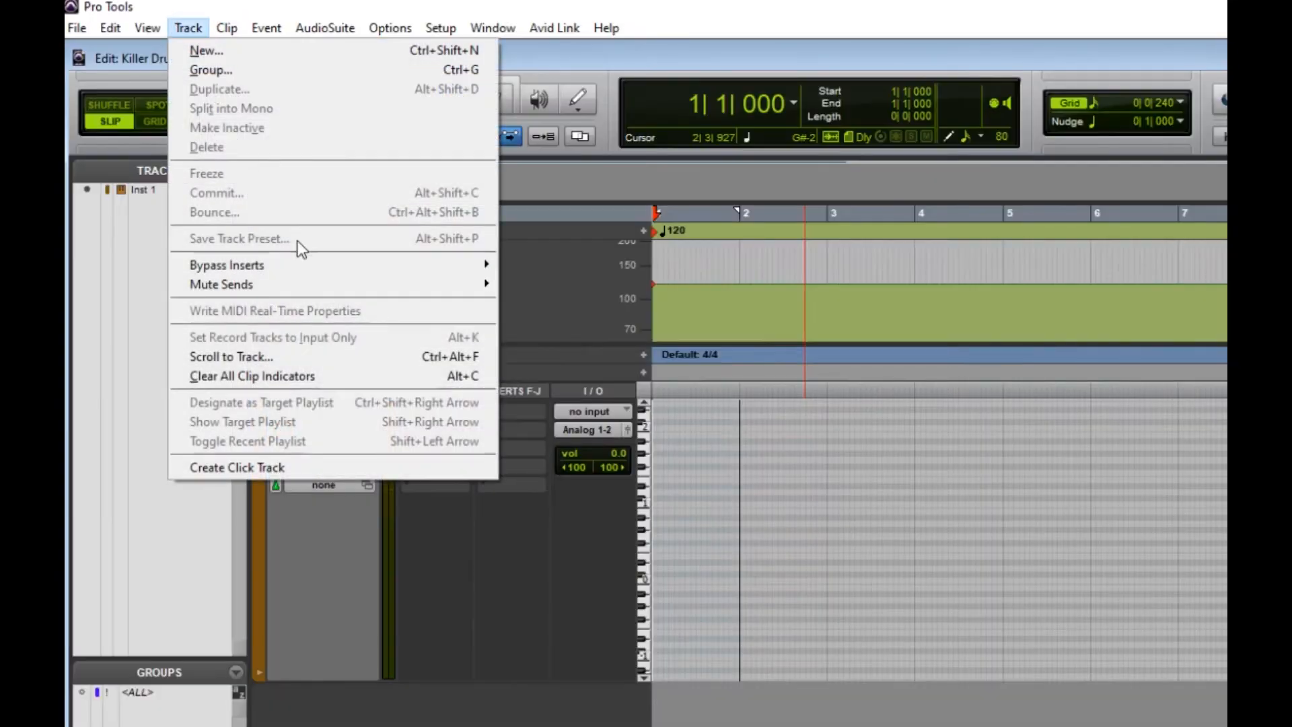
left_click(321, 469)
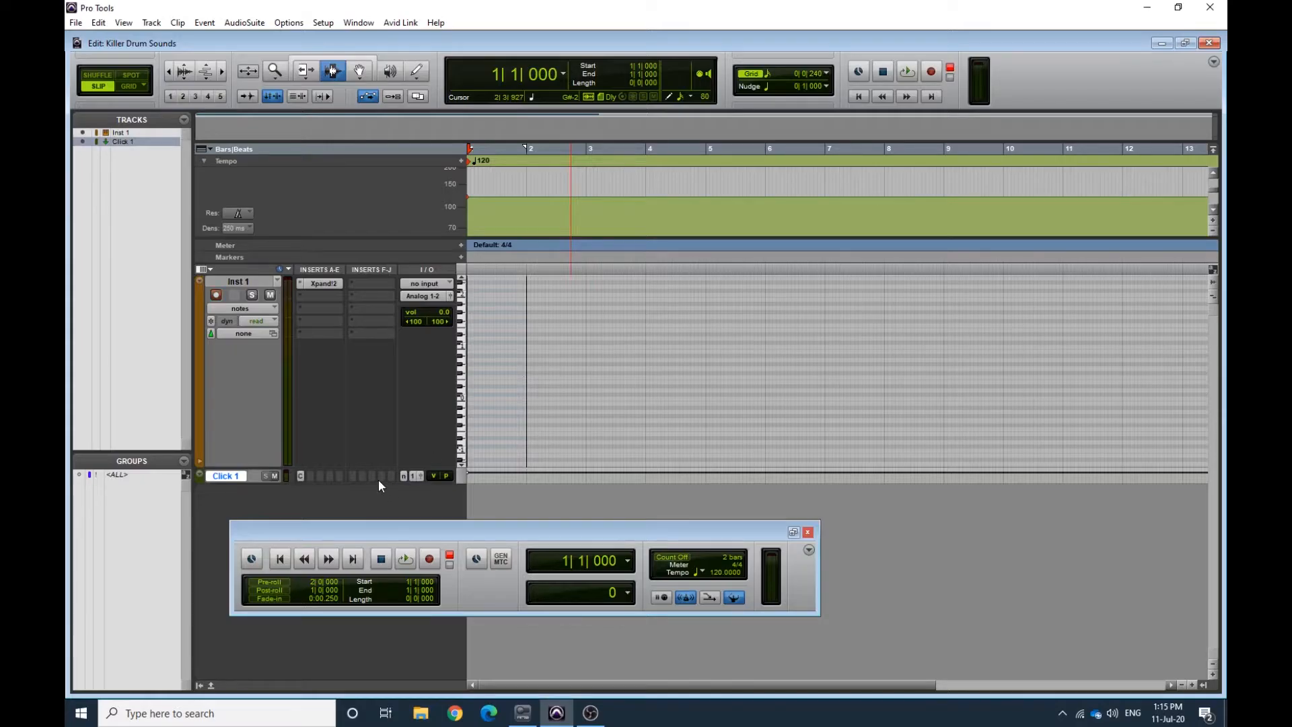
left_click_drag(378, 483, 380, 523)
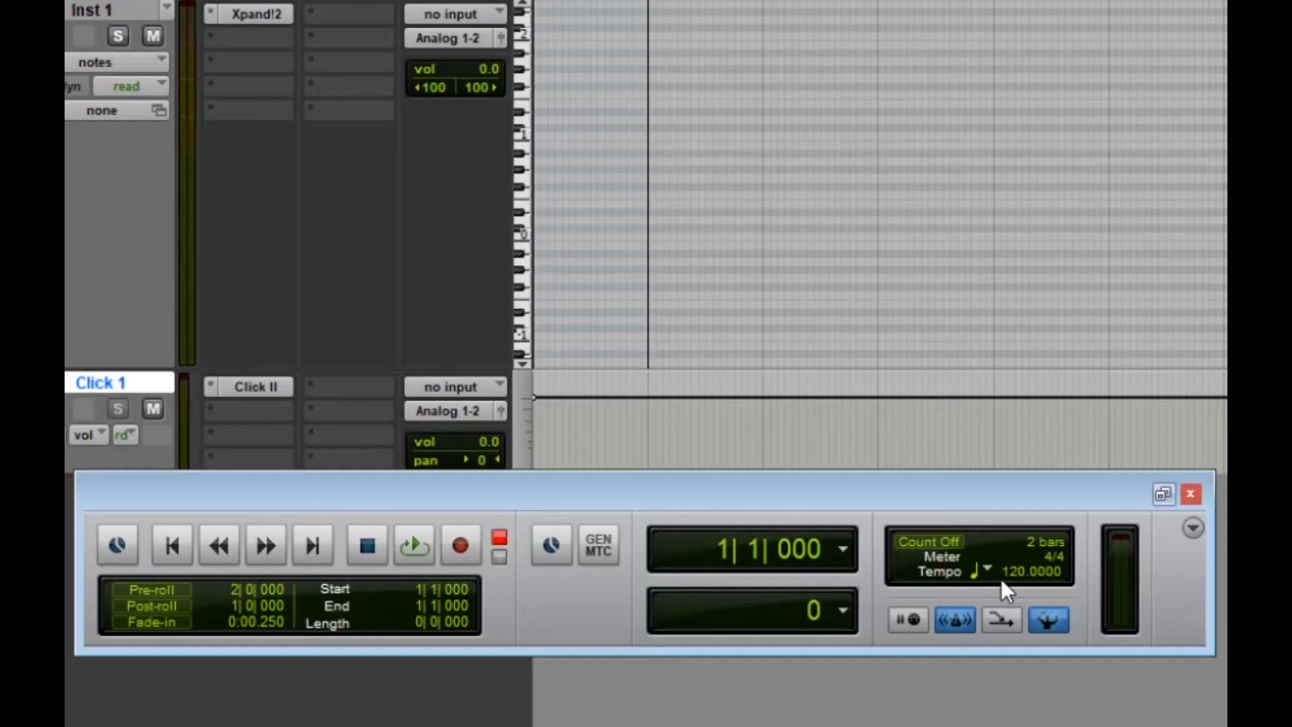
left_click(400, 561)
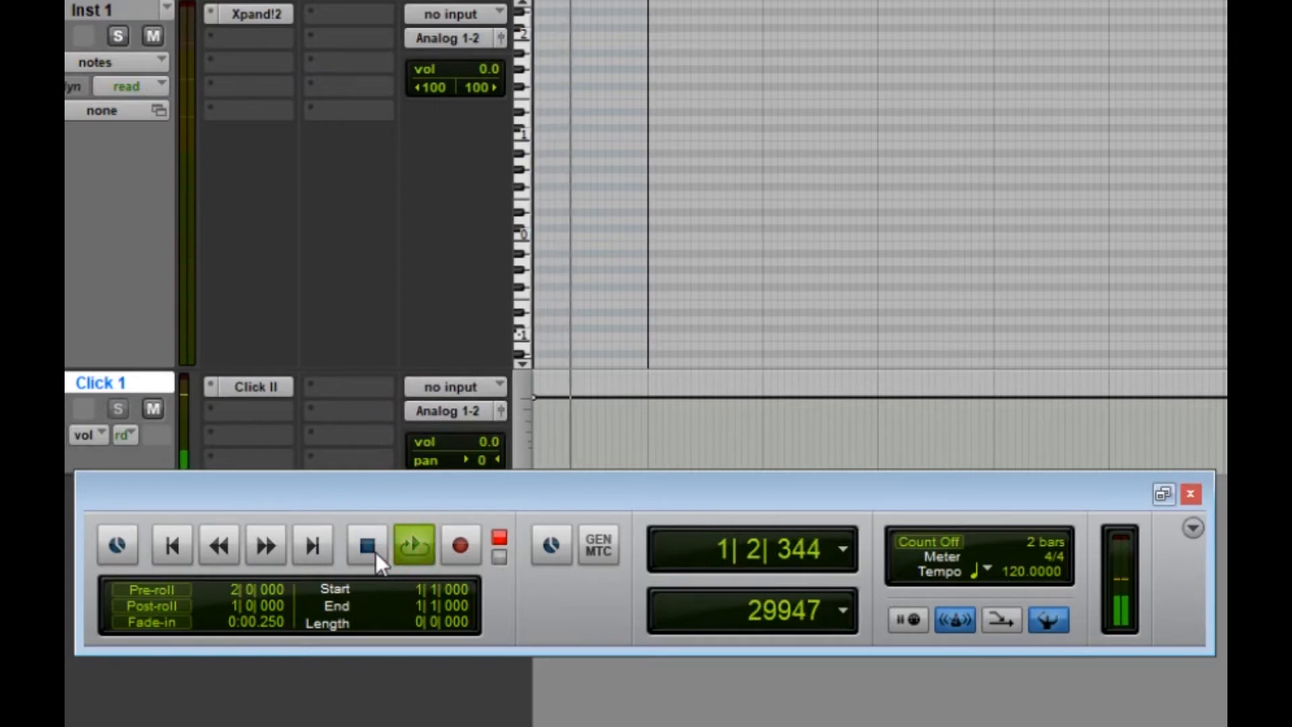
left_click(367, 545)
Set the session tempo to 140 and briefly play the click at that tempo
left_click(1020, 573)
type("140")
key("Return")
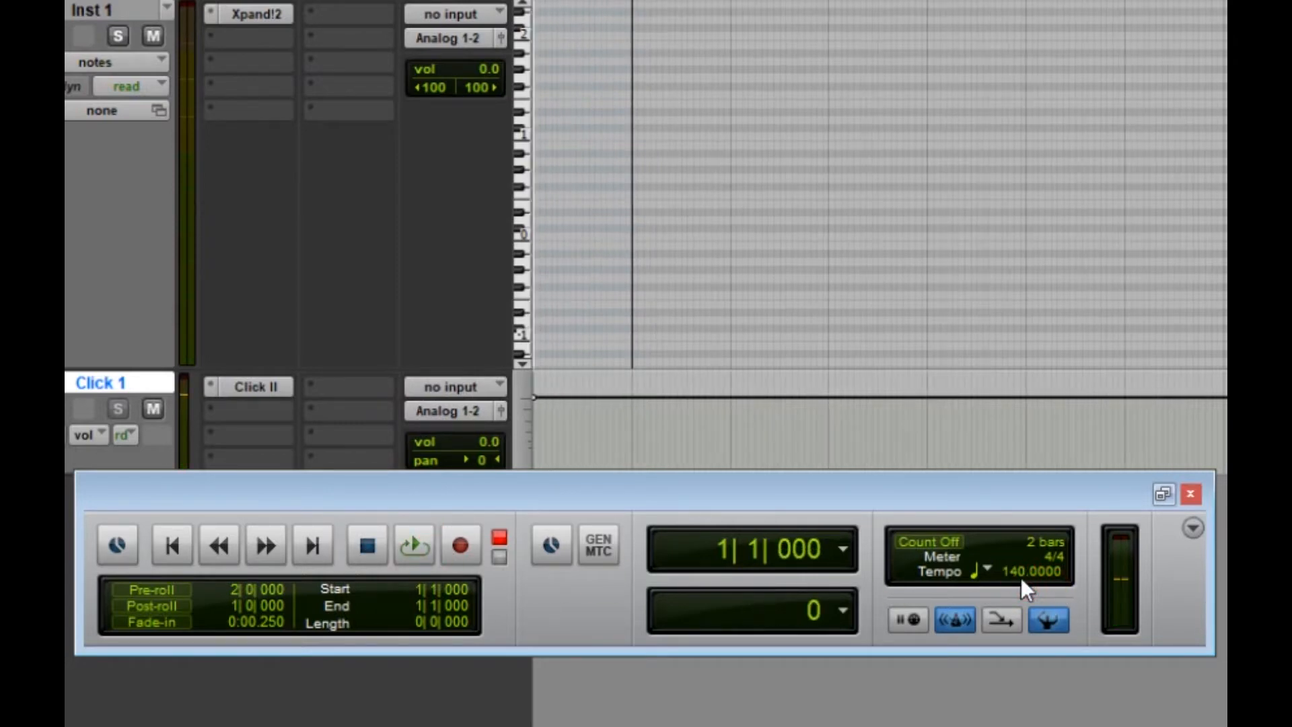
left_click(413, 541)
left_click(375, 545)
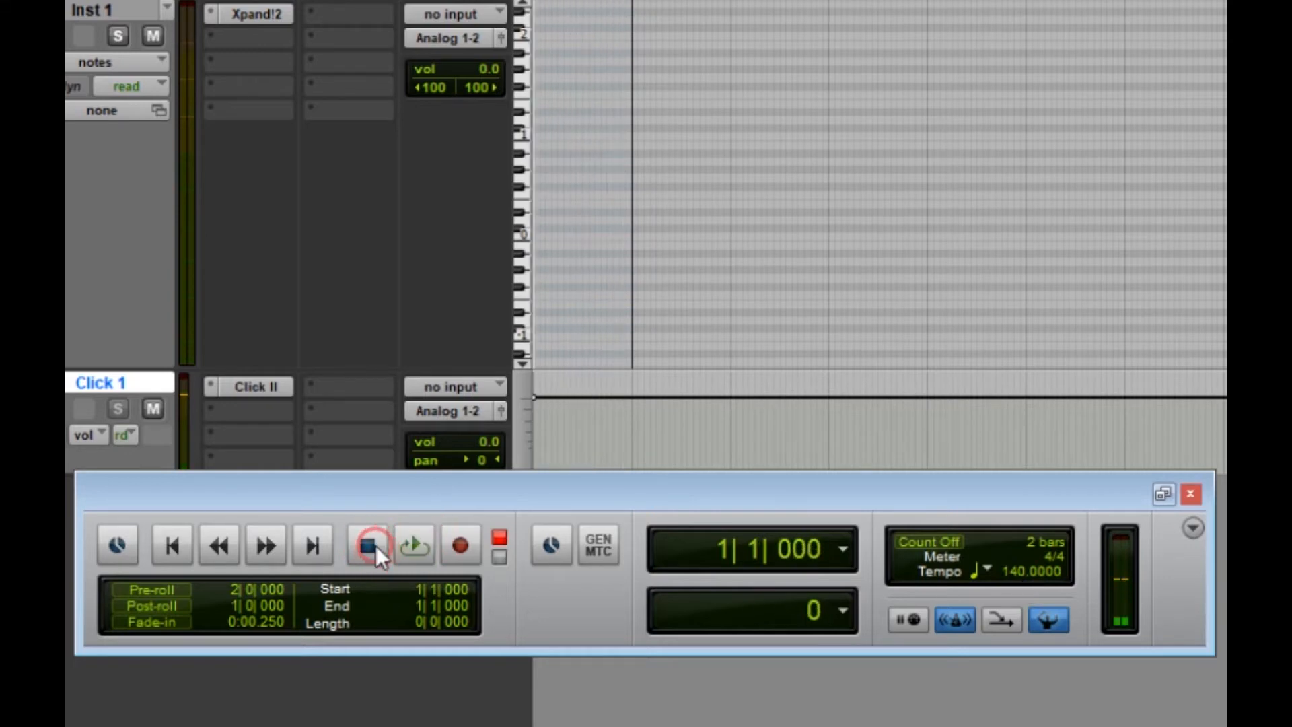
Move the Transport window clear of the tracks and record a MIDI drum performance on Inst 1 until about bar 13
left_click_drag(429, 494, 557, 572)
left_click(297, 632)
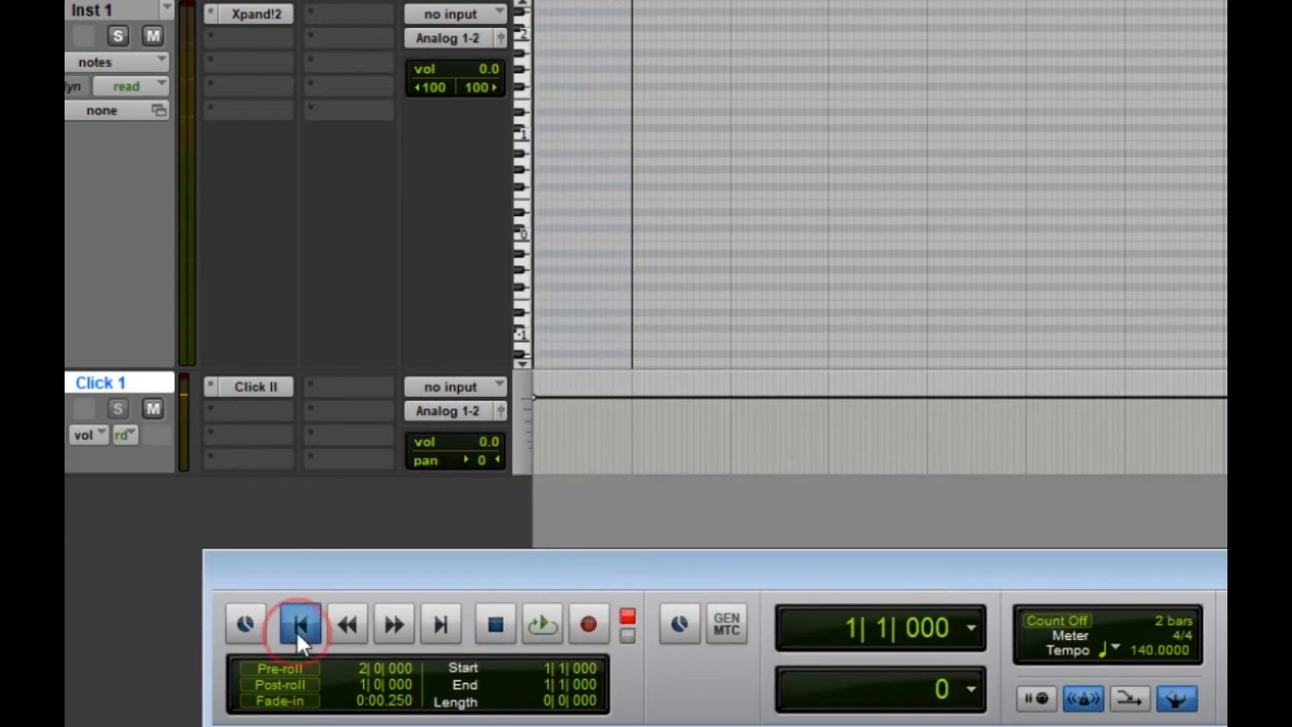
left_click(588, 625)
left_click(549, 624)
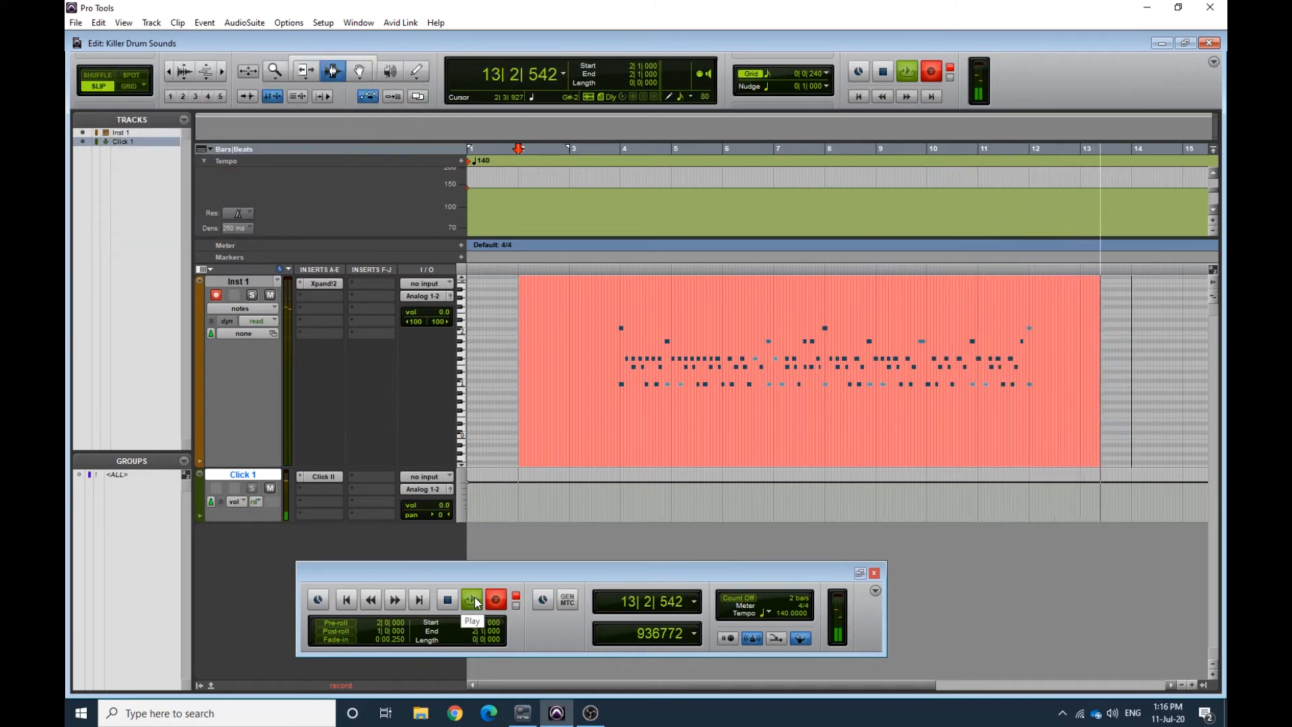
left_click(451, 600)
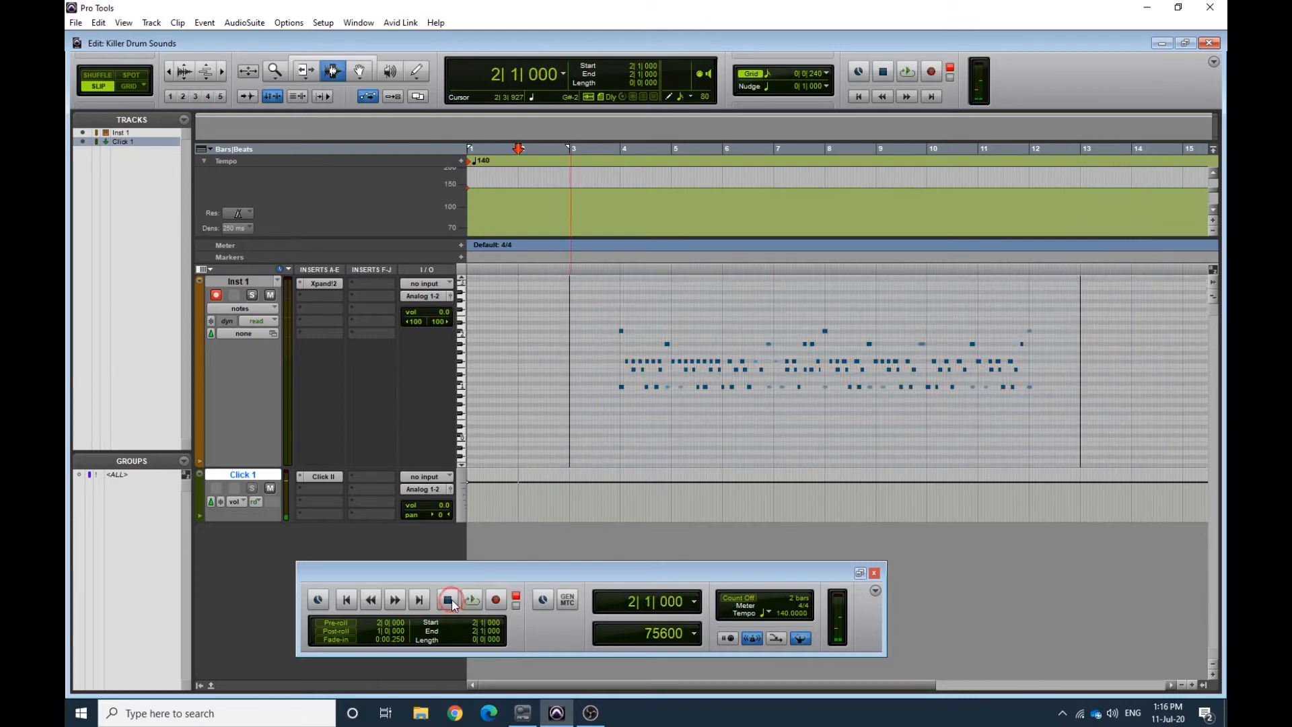
Mute the Click 1 track and reduce the height of the Inst 1 track
left_click(271, 488)
left_click_drag(251, 467, 258, 389)
Create three stereo audio tracks and move the Transport window off the new tracks
left_click(151, 22)
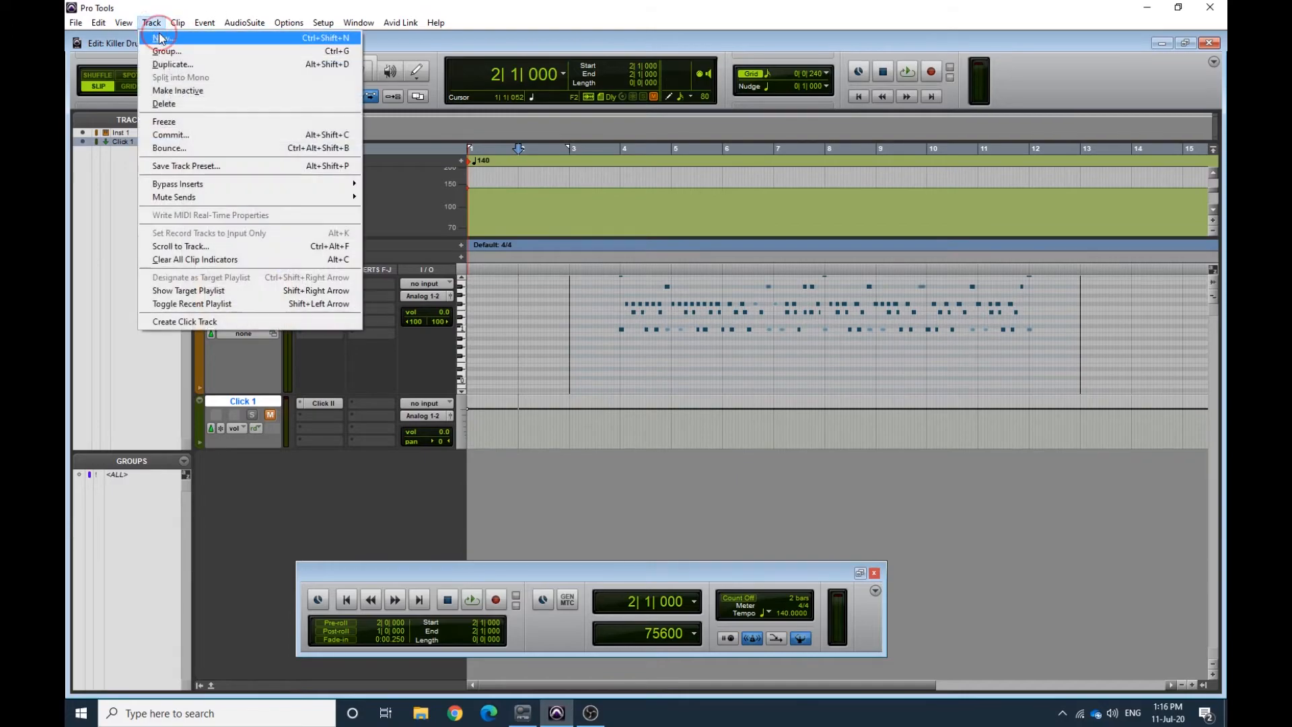
left_click(157, 41)
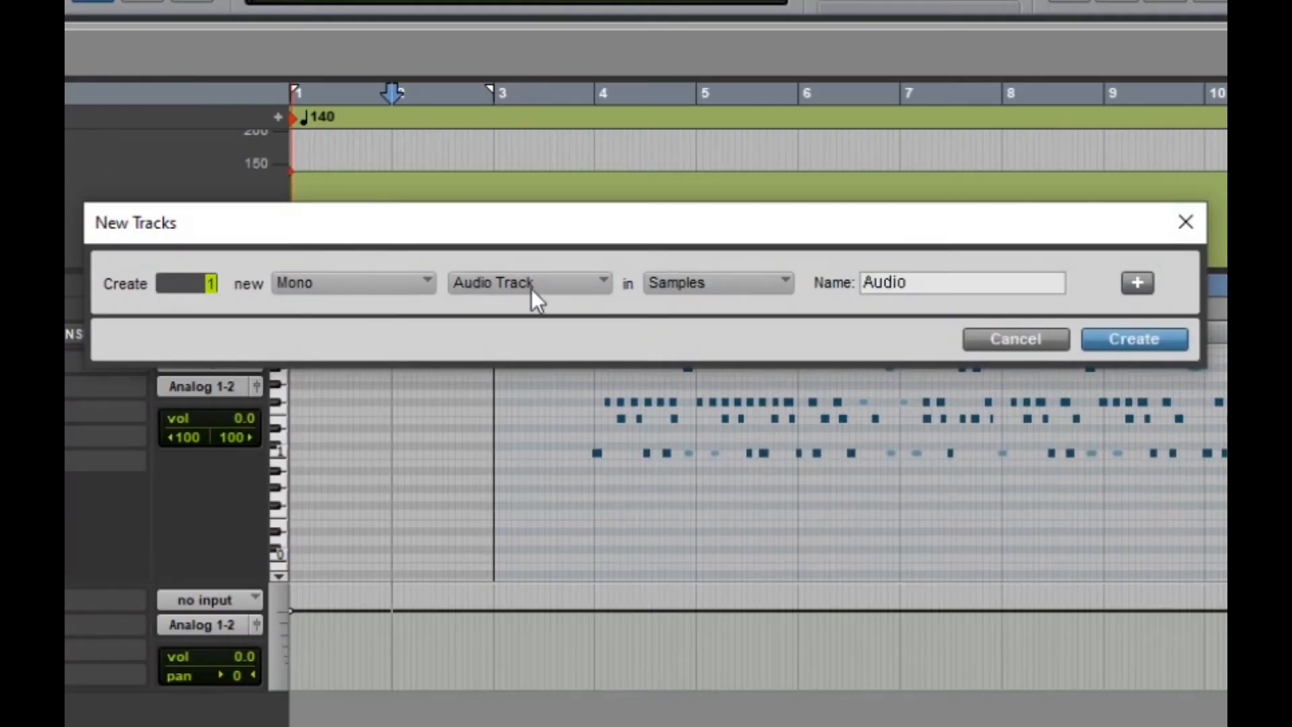
type("3")
left_click(311, 284)
left_click(362, 316)
left_click(1134, 338)
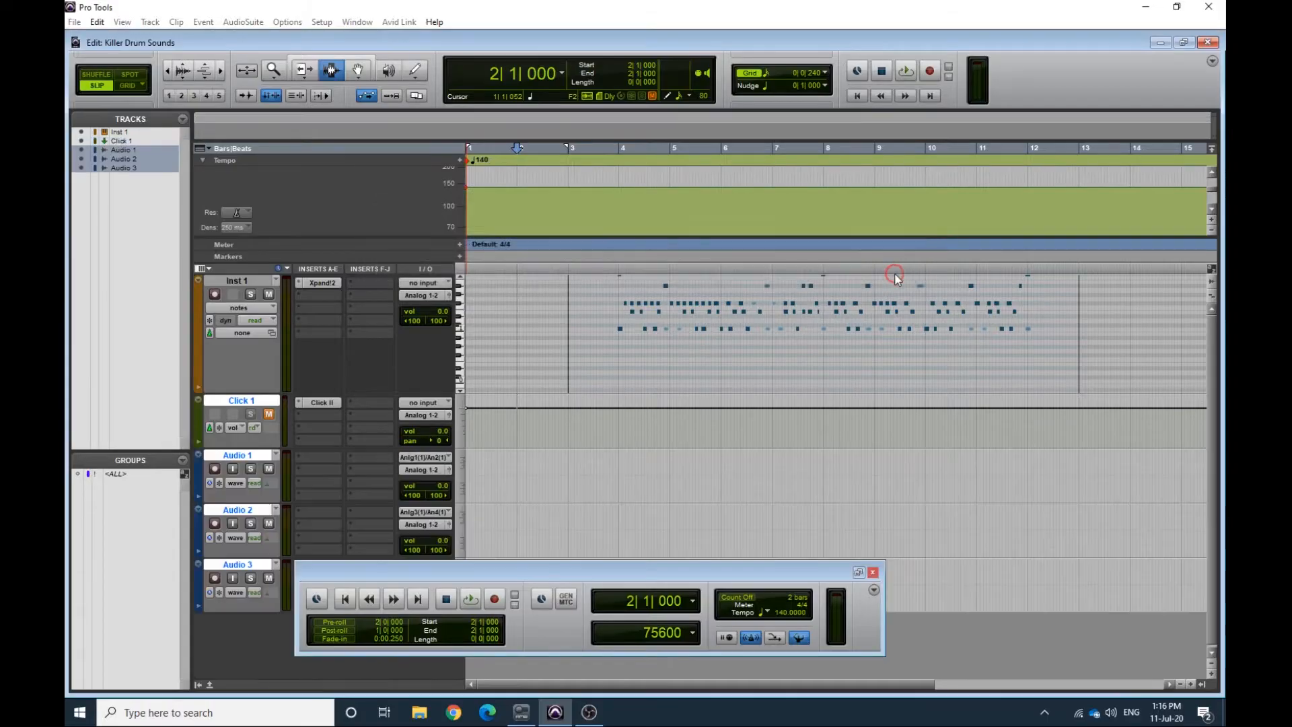
left_click_drag(576, 576, 557, 134)
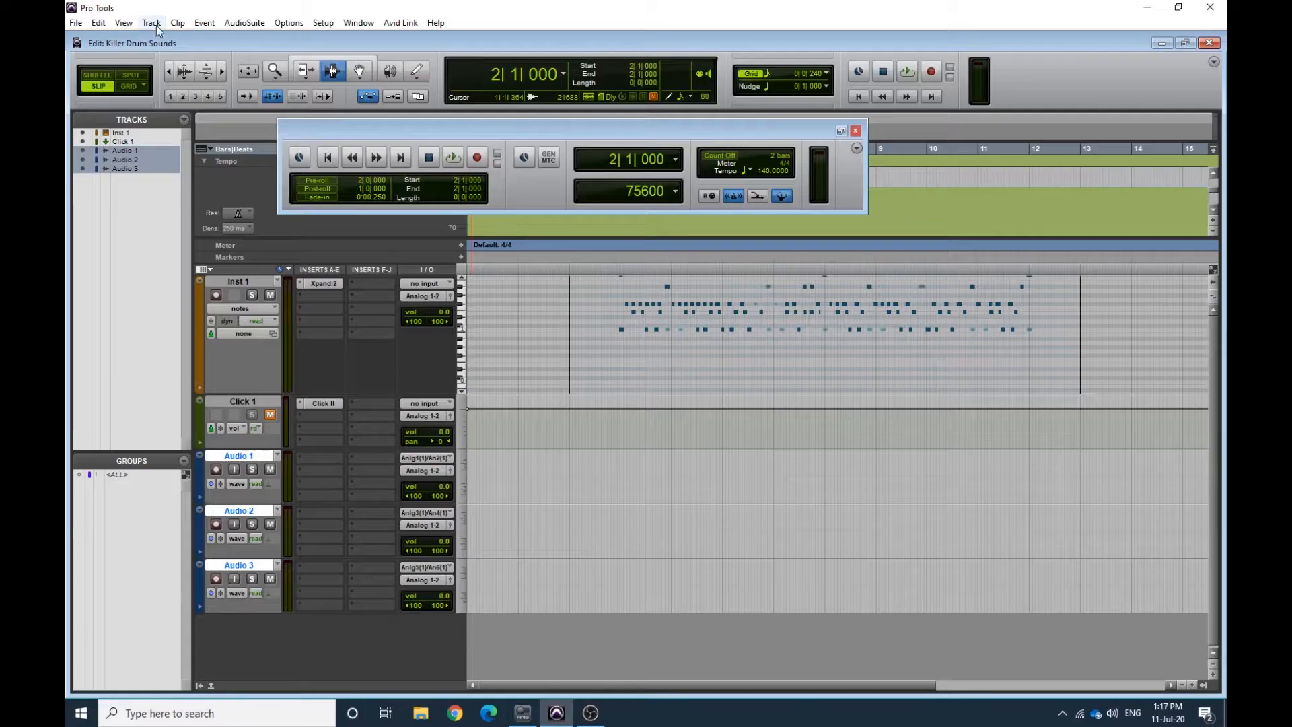
Create two more stereo audio tracks, making five in all for the separate drum sounds
left_click(151, 22)
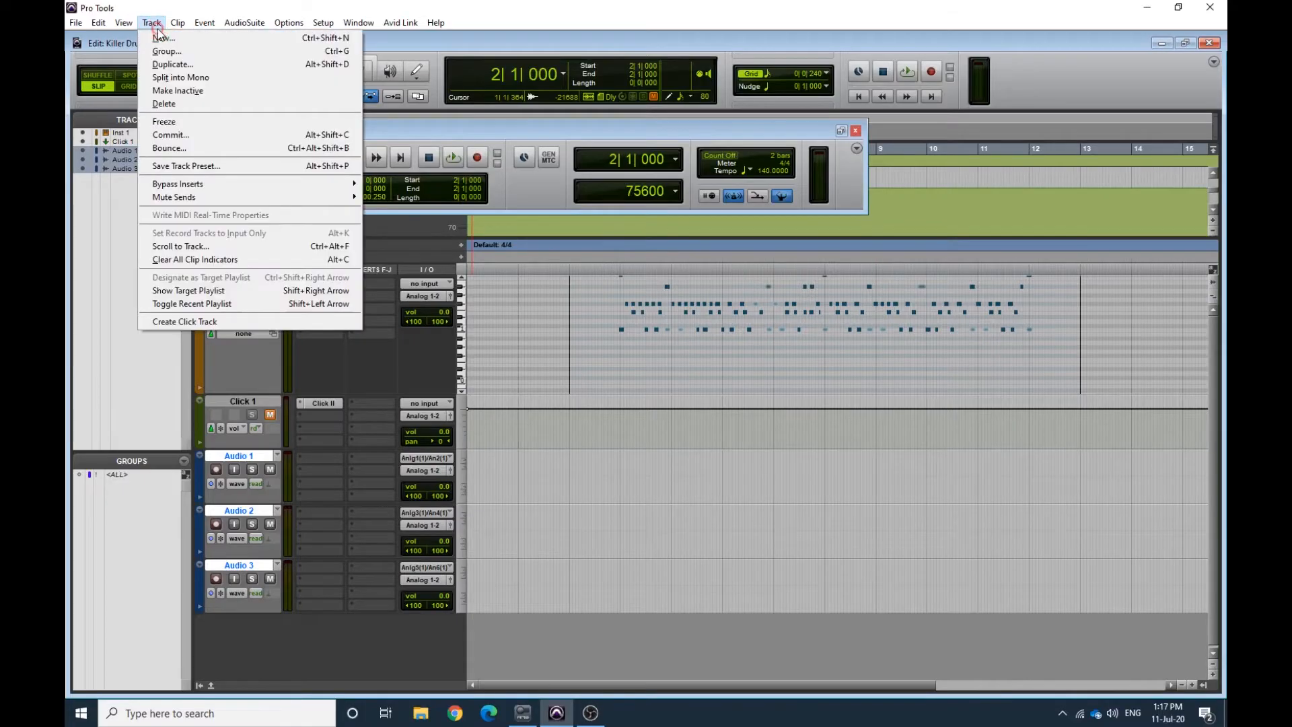
left_click(159, 35)
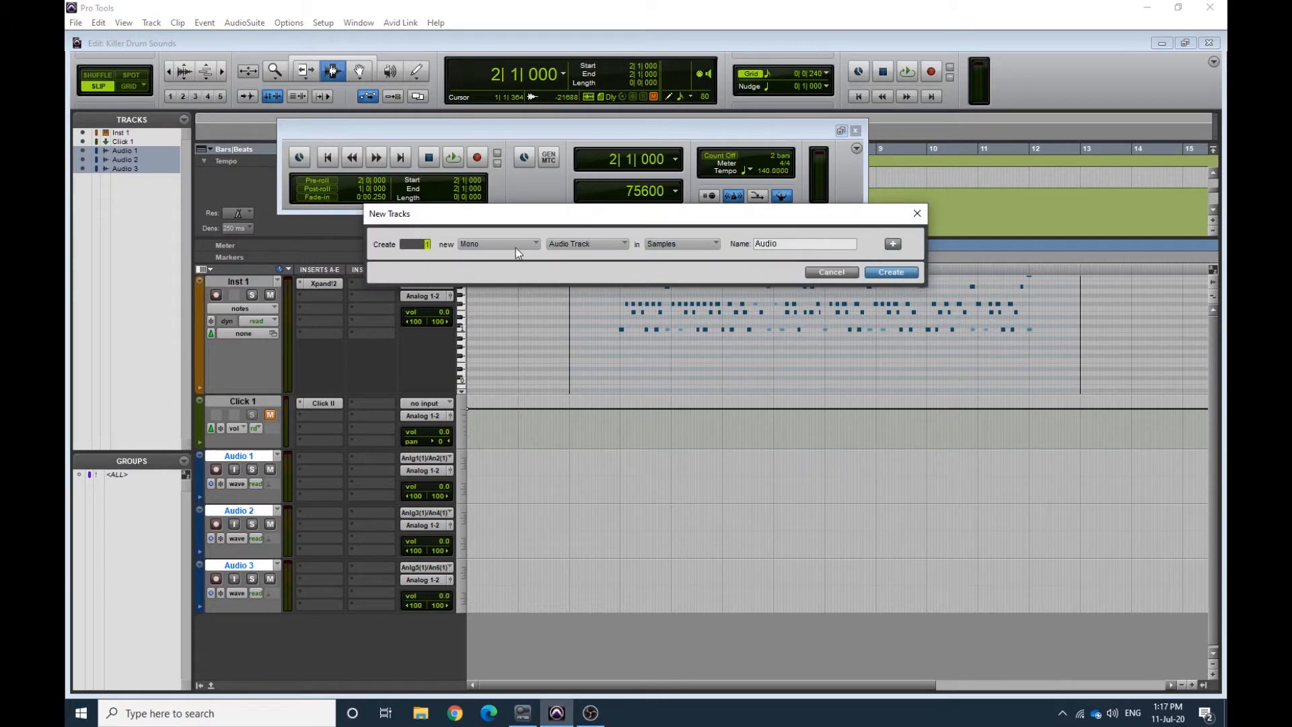
type("2")
left_click(503, 248)
left_click(530, 261)
left_click(891, 272)
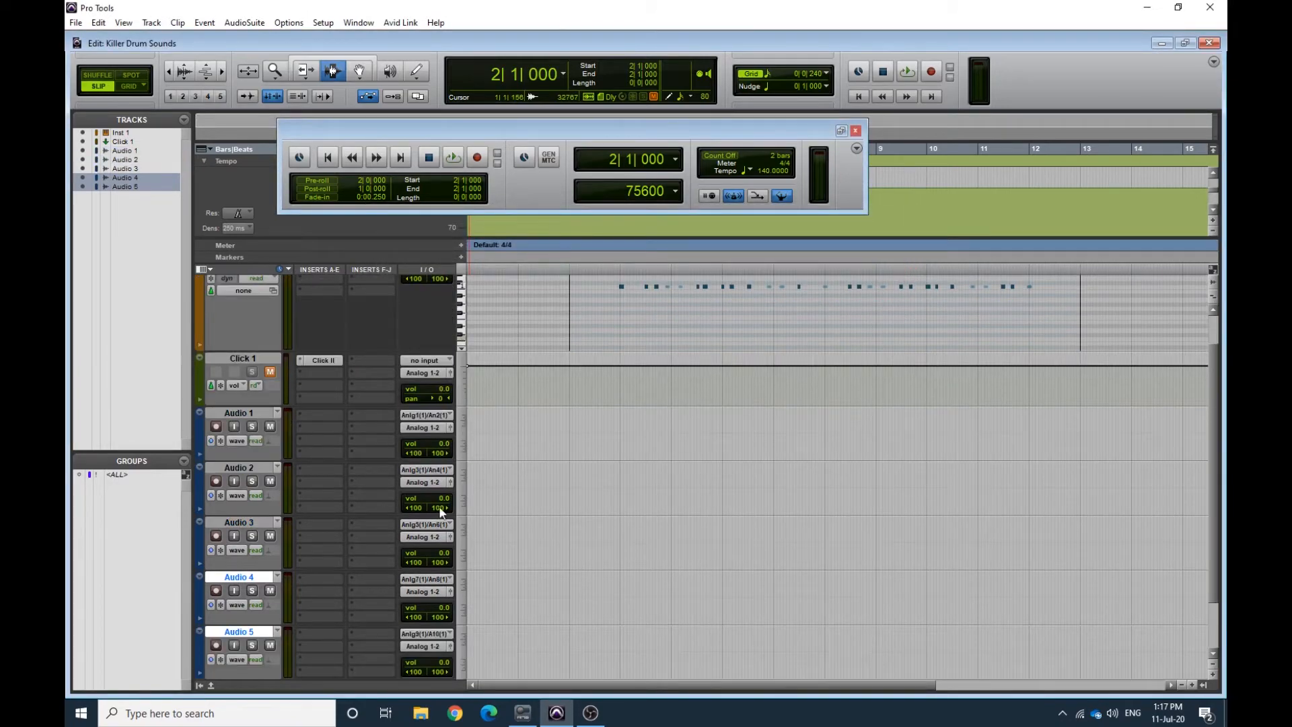
Rename the Audio 1, Audio 2 and Audio 3 tracks as Kick, Snare and Hat
double_click(250, 416)
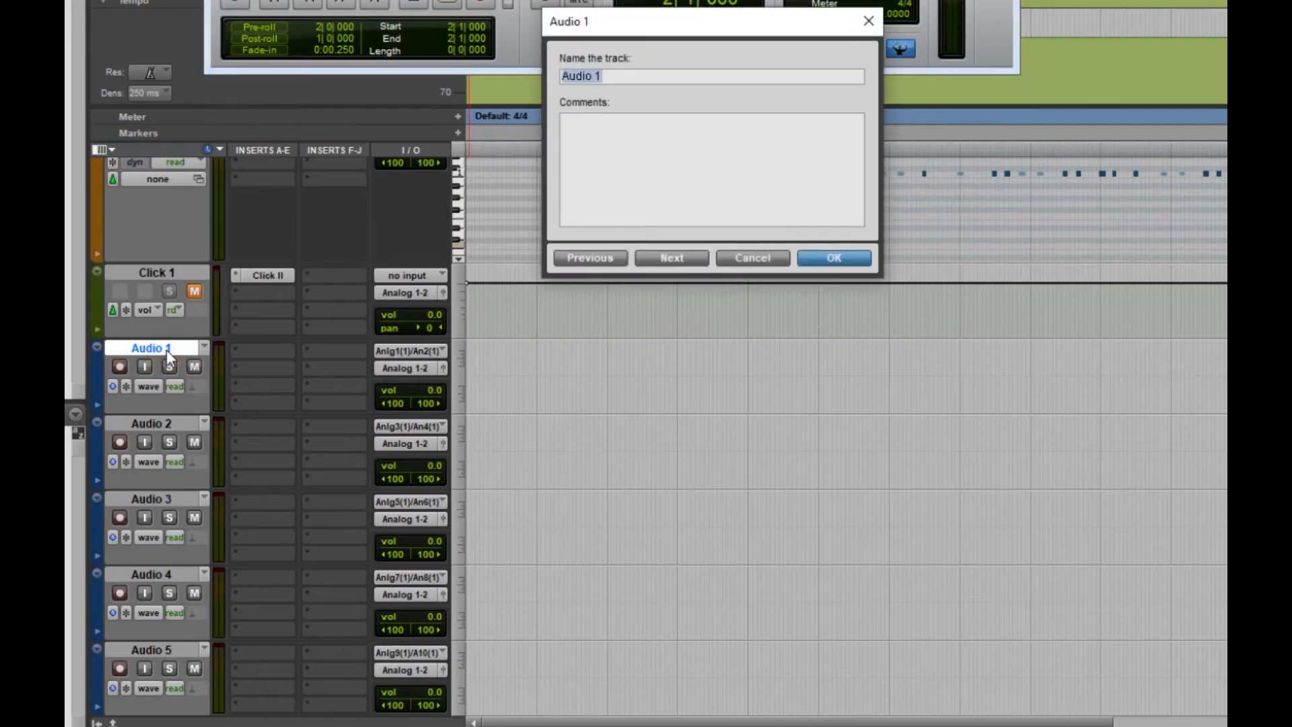
type("Kick")
key("Return")
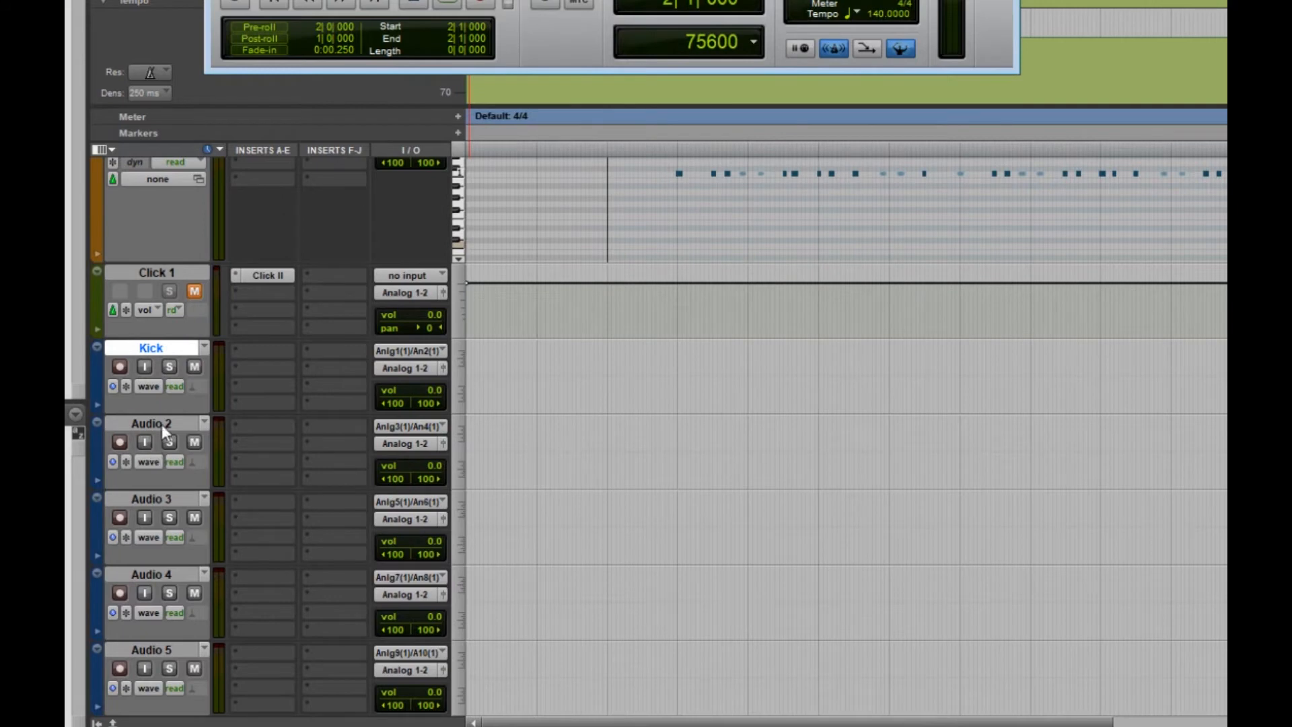
double_click(161, 424)
type("Snare")
key("Return")
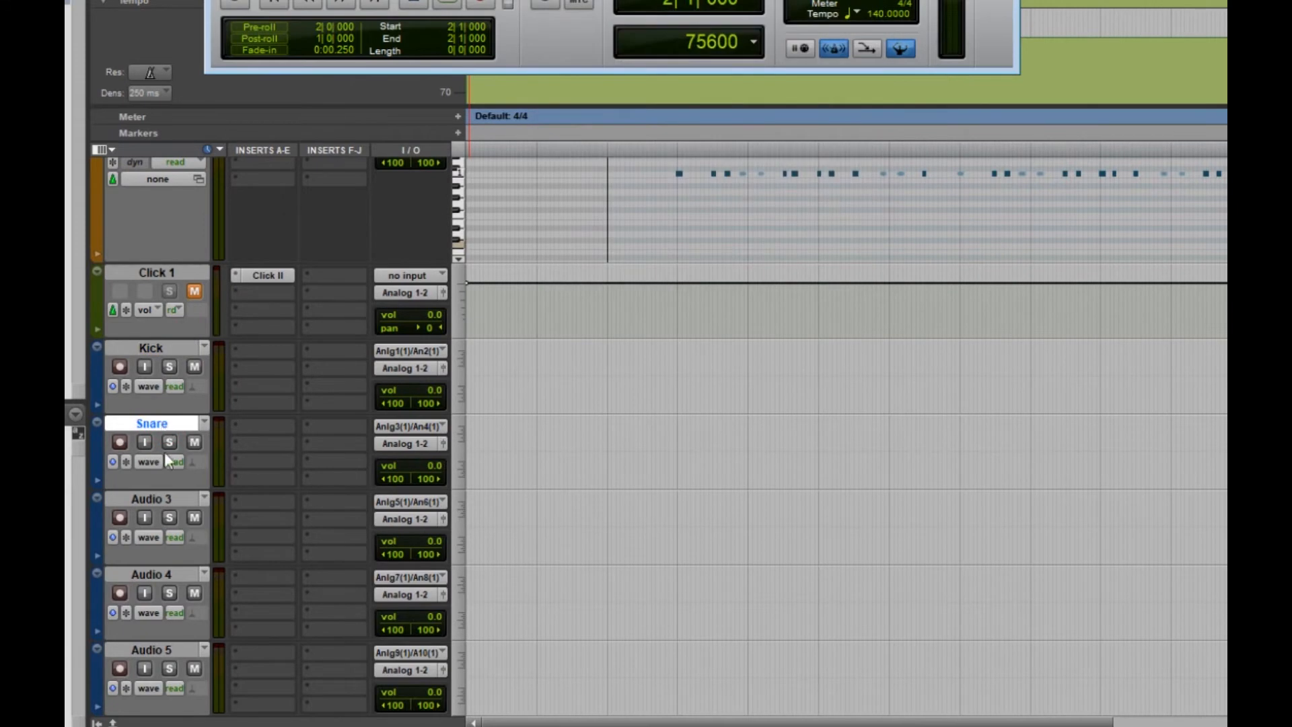
double_click(160, 500)
type("H")
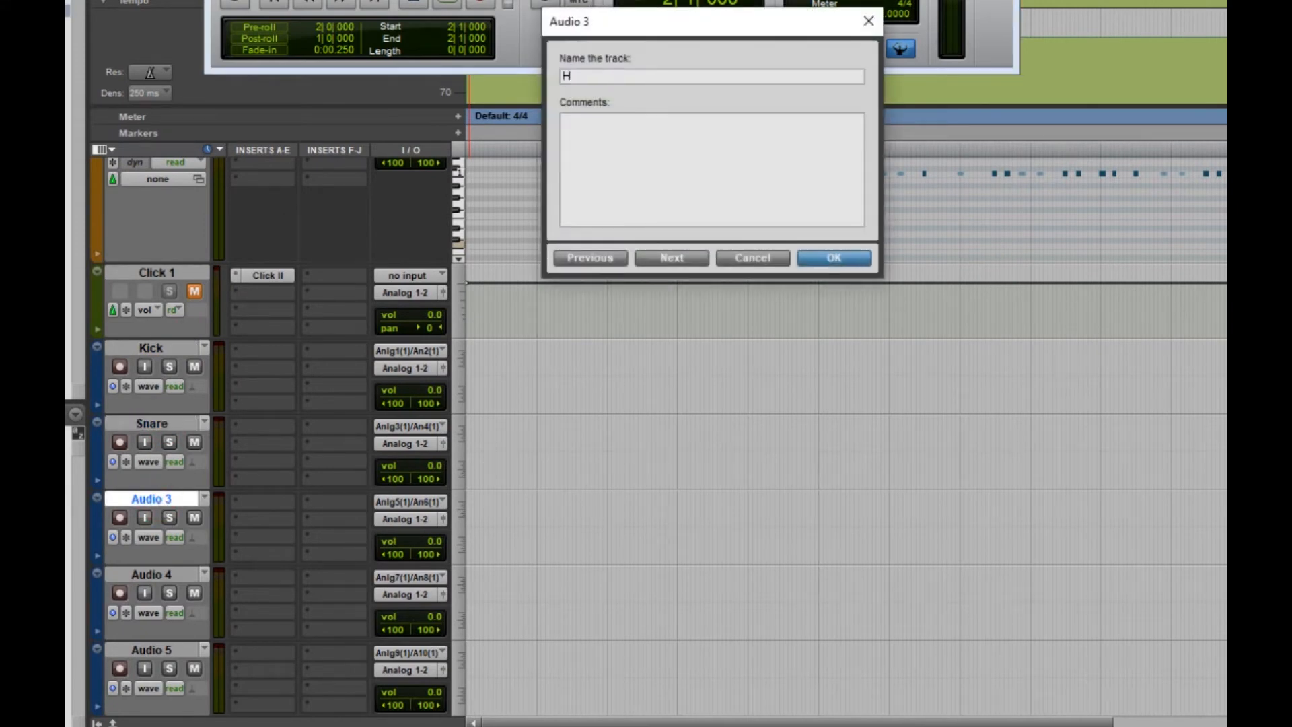
type("at")
key("Return")
Rename the Audio 4 and Audio 5 tracks as Toms and Cymbals
double_click(155, 576)
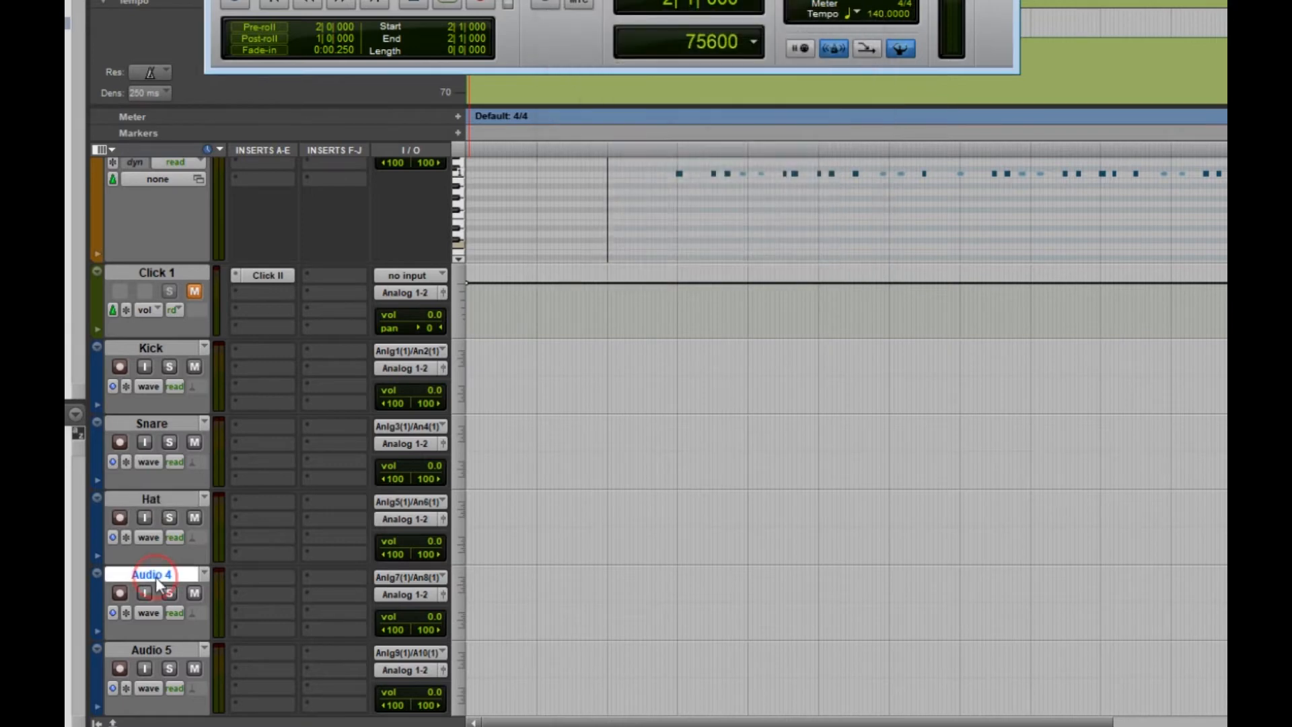
type("Toms")
key("Return")
double_click(159, 650)
type("Cymnb")
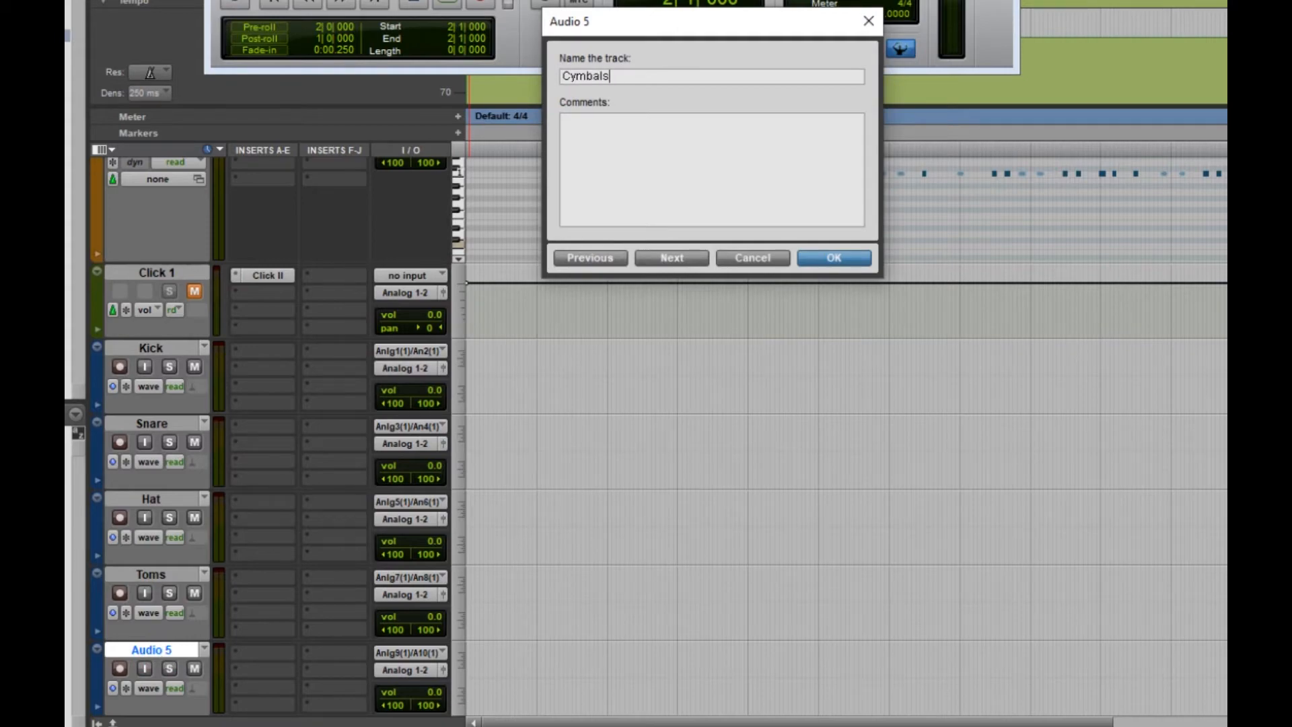
key("Return")
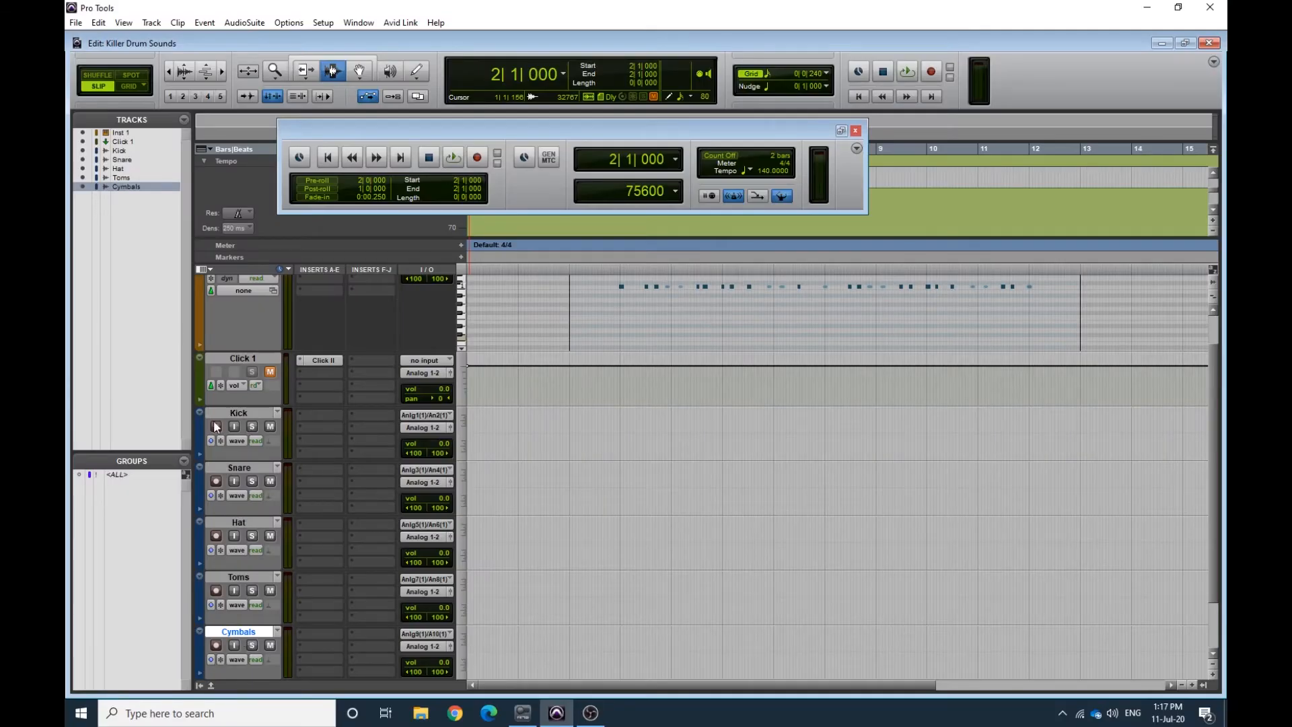
Switch off parts B and C in Xpand!2 on Inst 1, leaving only the Kicks Selector part active, and close the plug-in window
left_click_drag(688, 131, 785, 67)
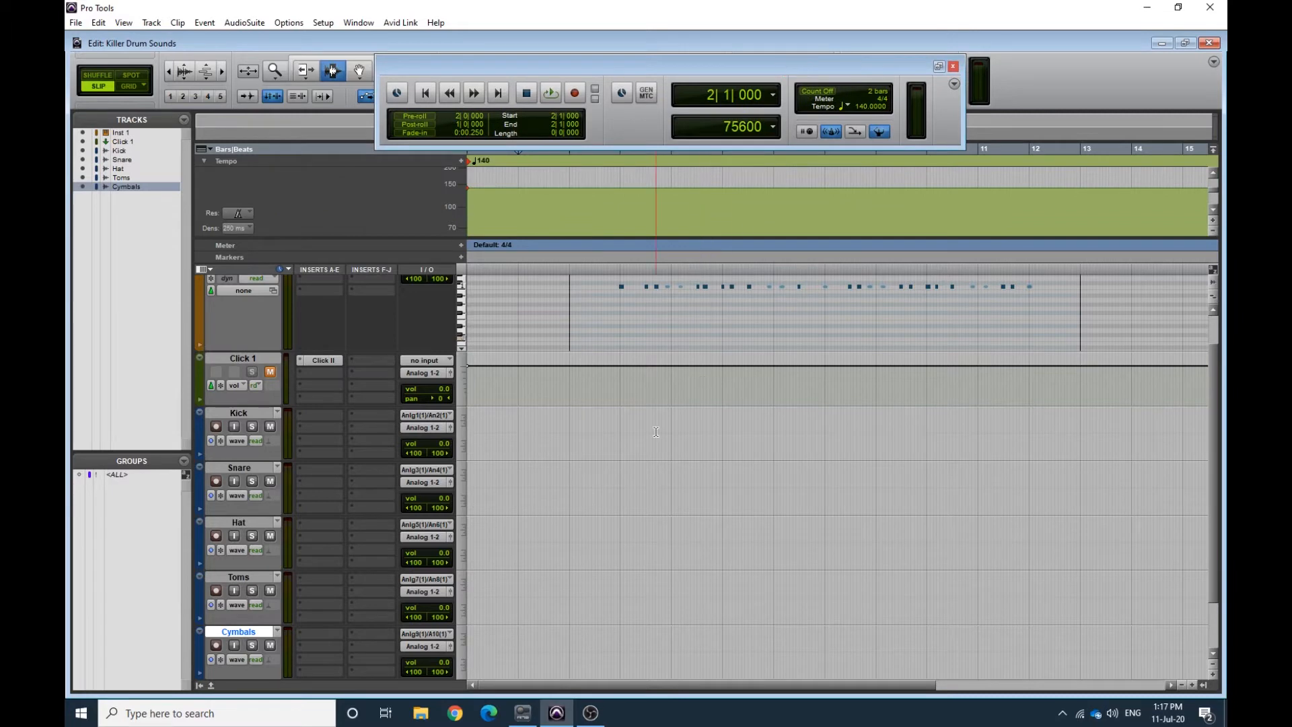
scroll(404, 462, "up", 2)
left_click(317, 283)
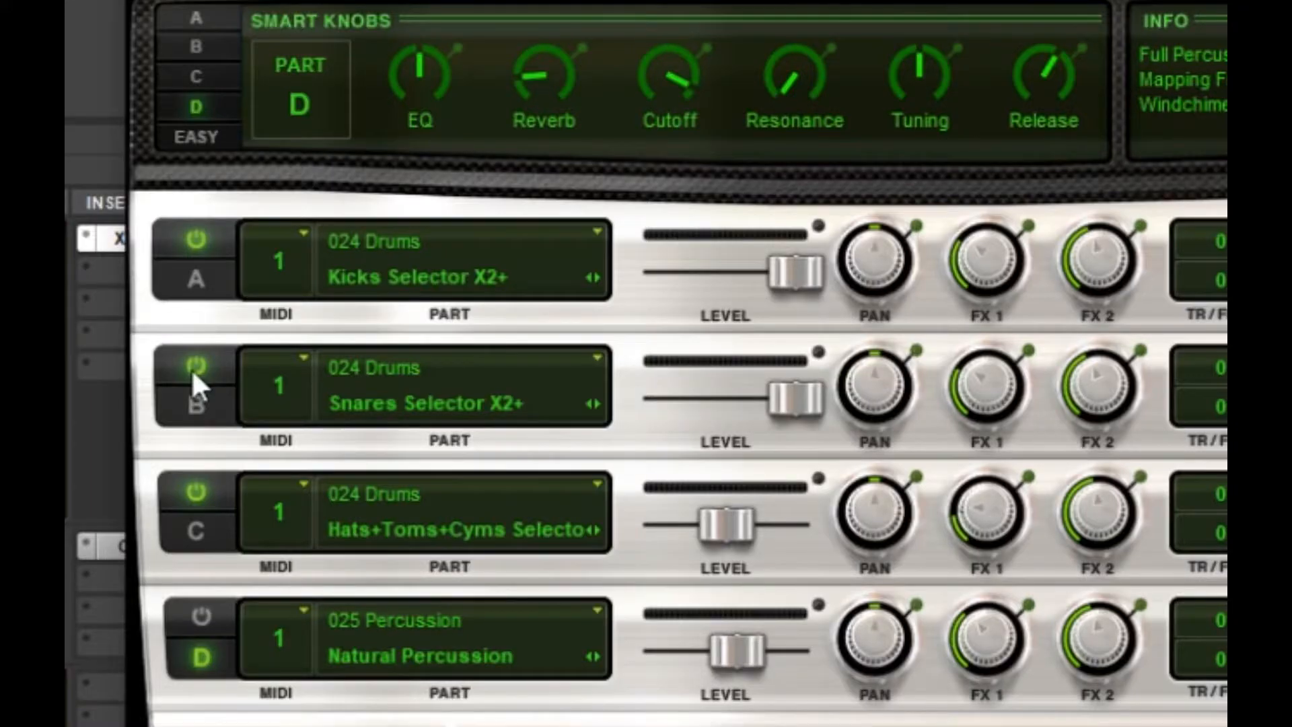
left_click(197, 490)
left_click(337, 276)
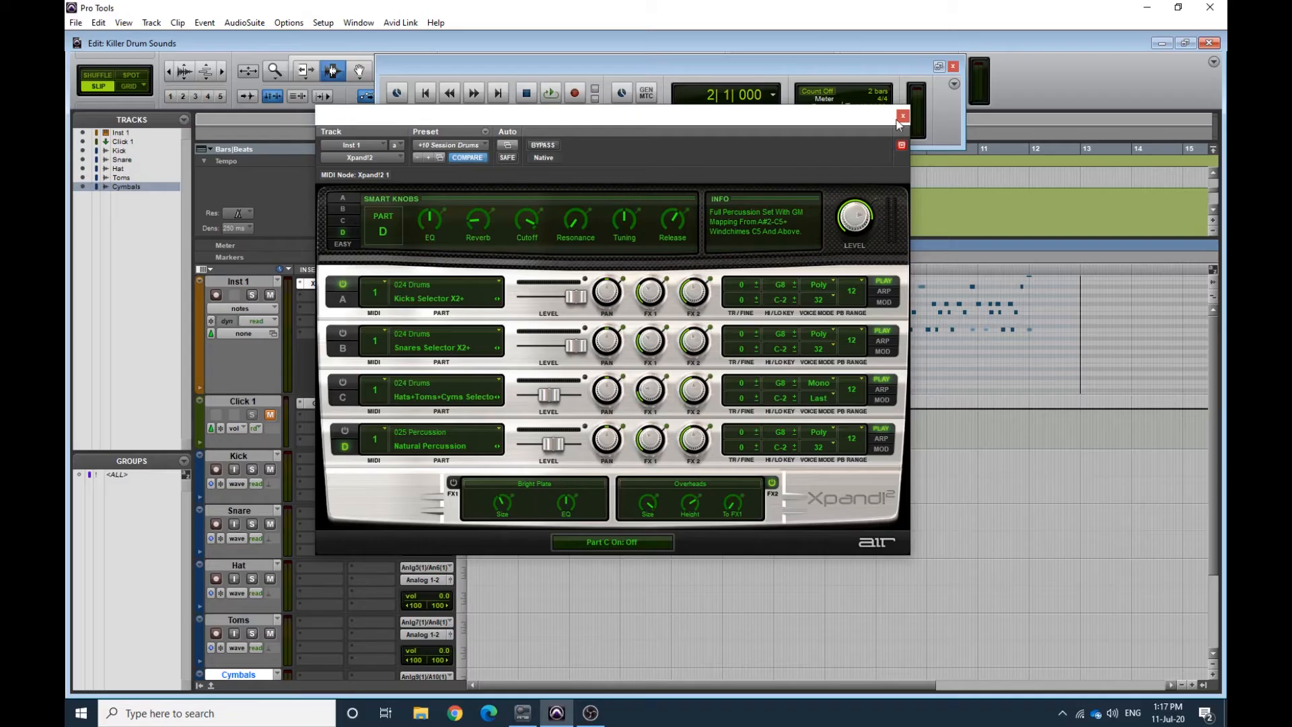
left_click(902, 111)
Play the recorded MIDI from just before bar 4 to check that only the kick sounds
left_click(605, 162)
key("space")
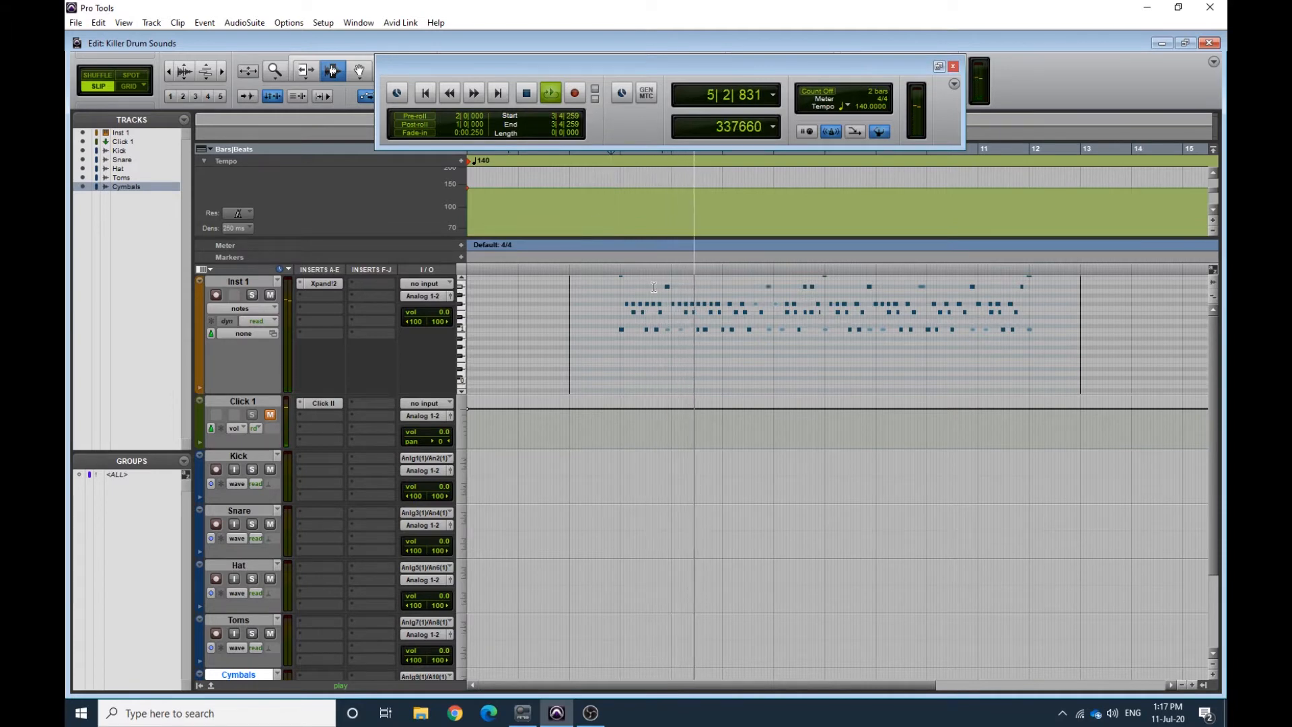
key("space")
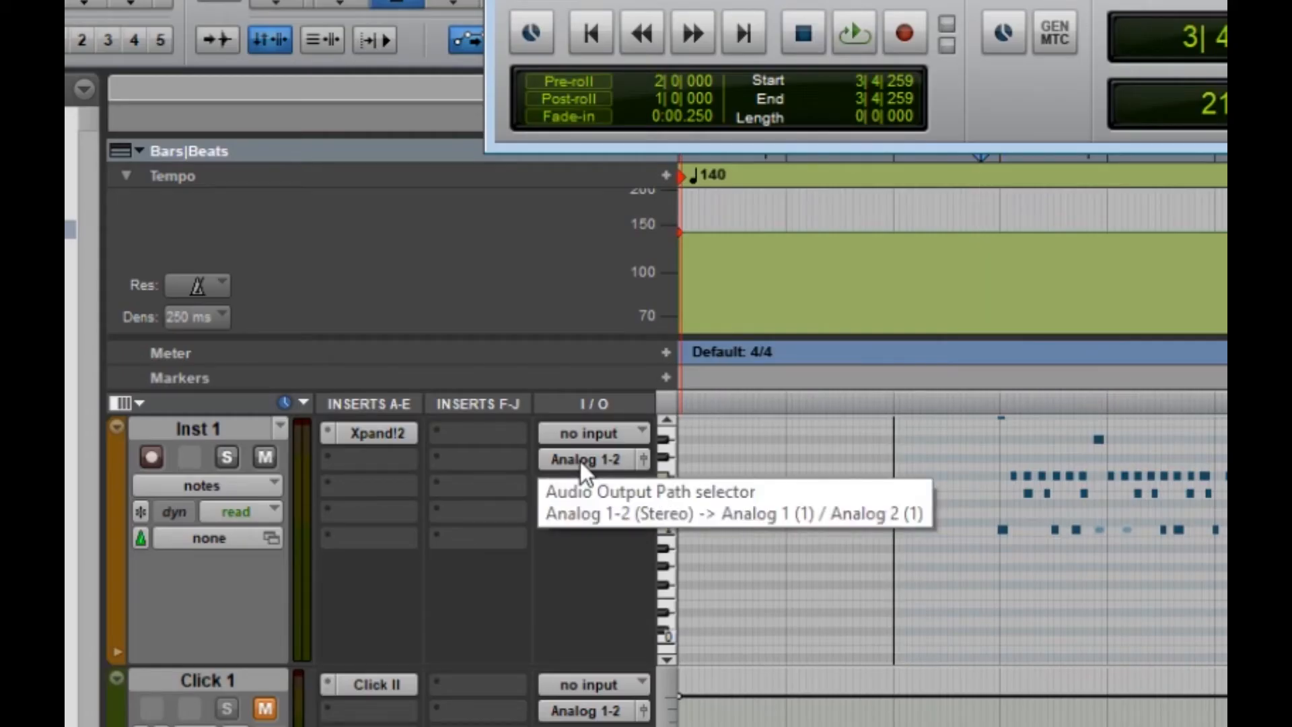
Route the Inst 1 output to Bus 1-2 (Stereo) and set the Kick track's input to the same bus
left_click(581, 462)
mouse_move(652, 570)
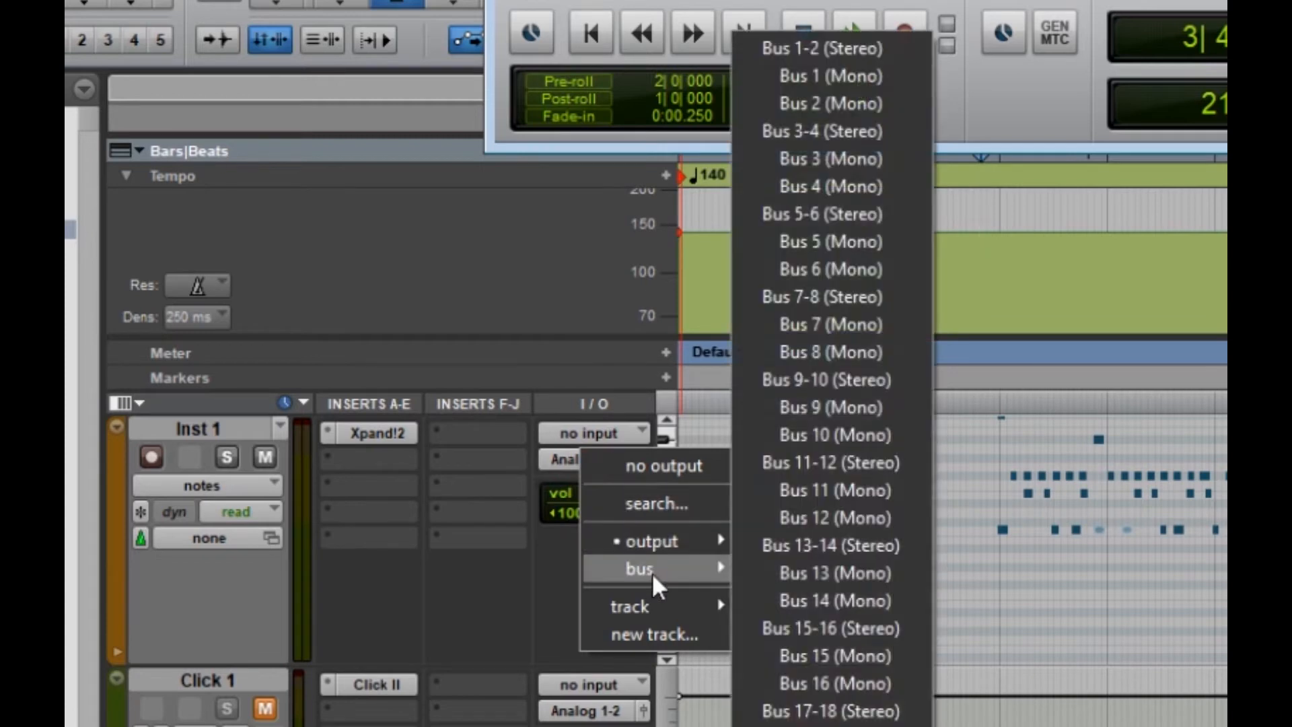
left_click(830, 51)
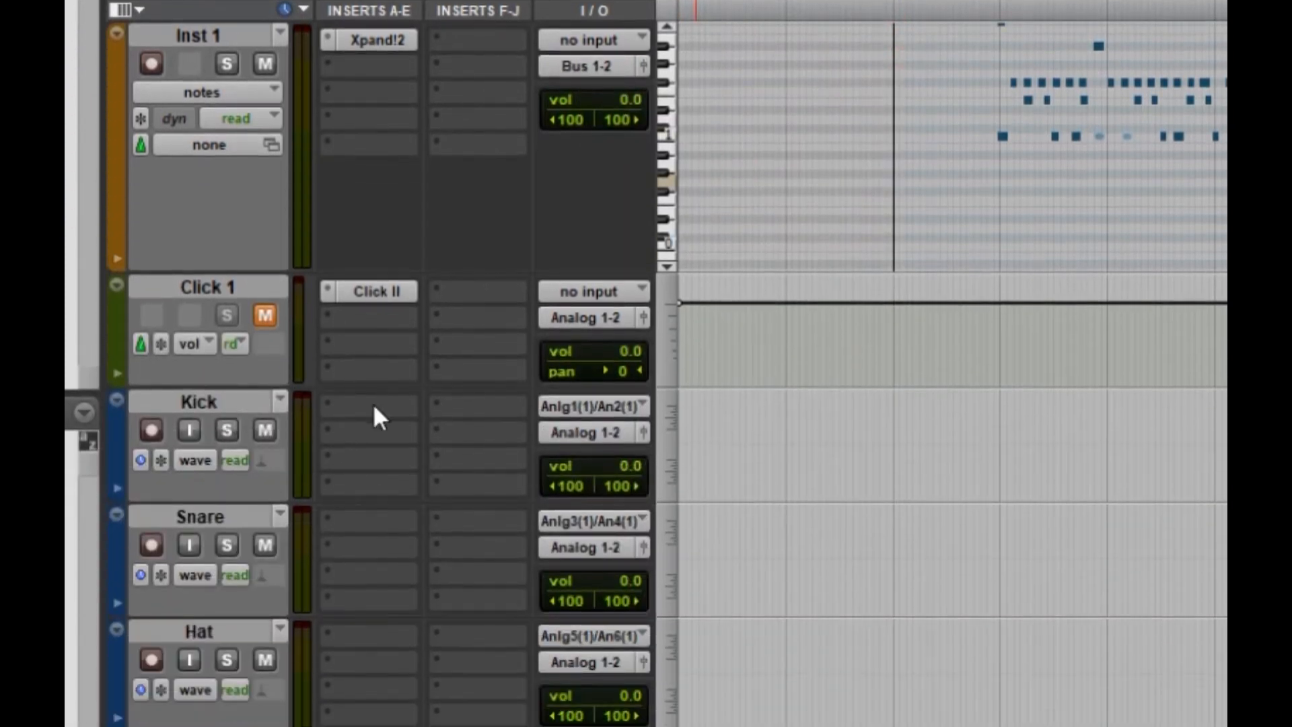
left_click(553, 410)
mouse_move(659, 516)
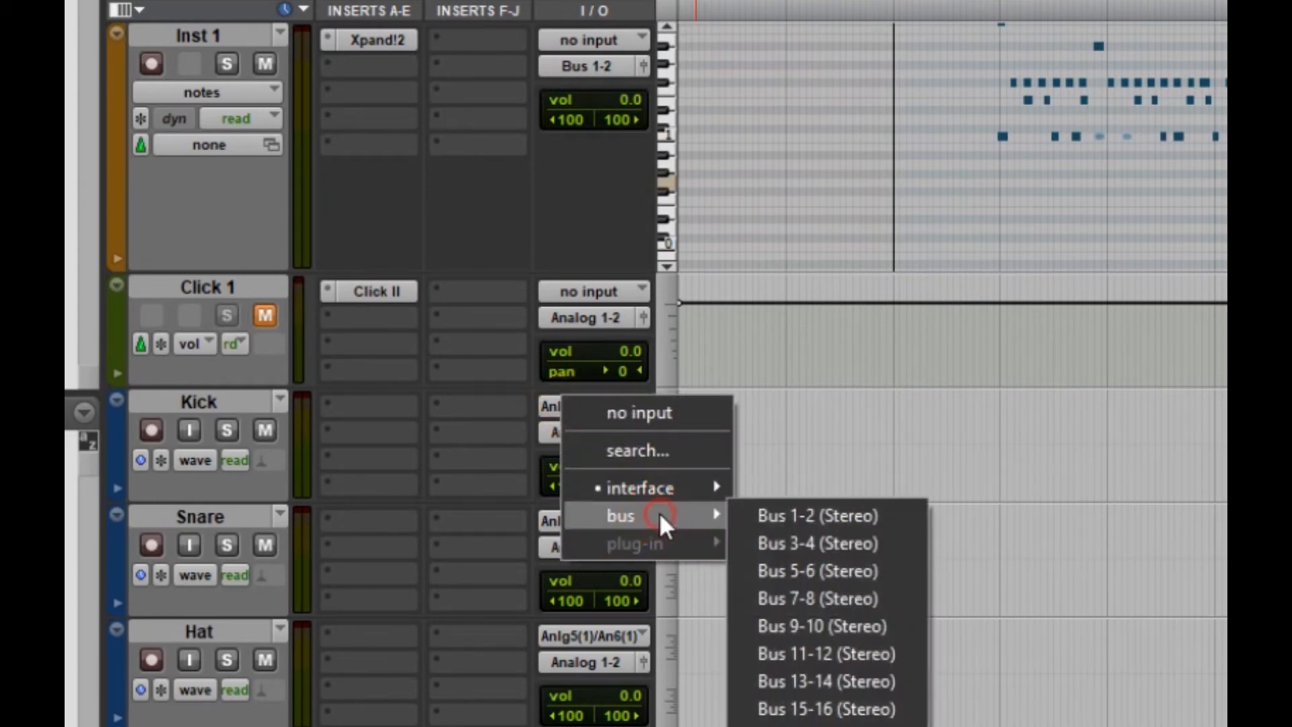
left_click(773, 517)
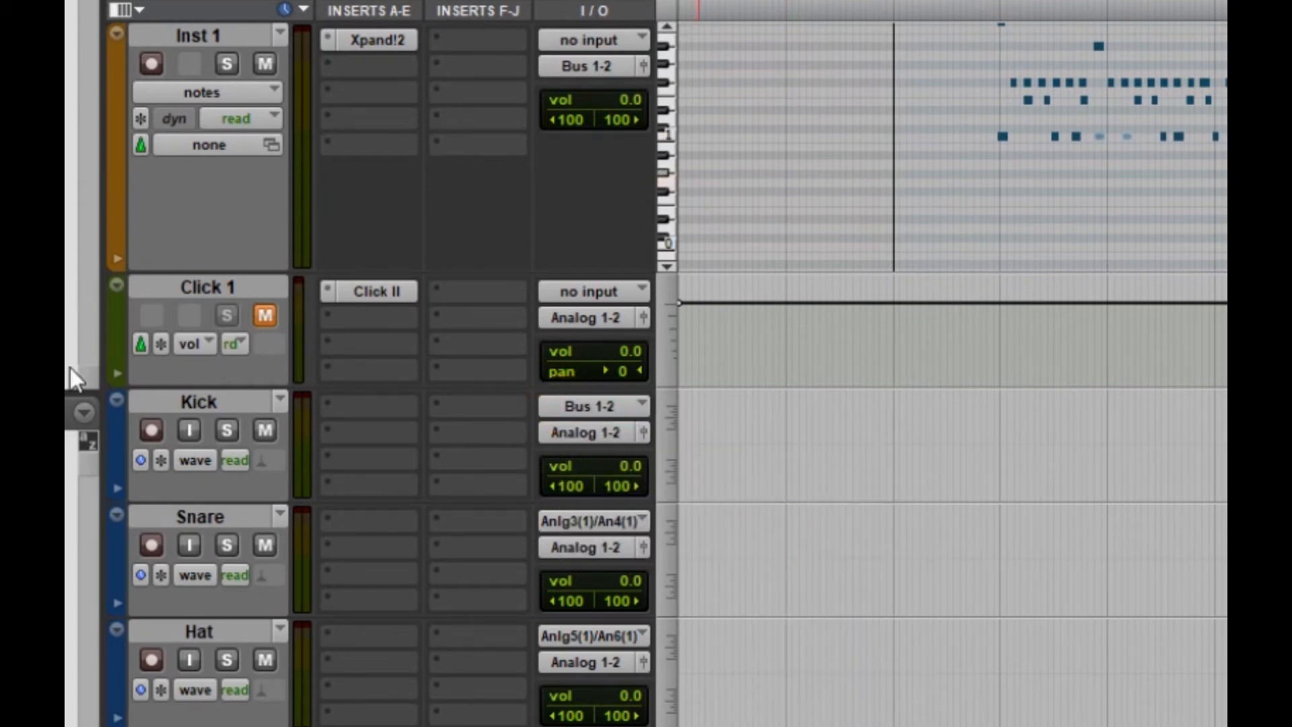
Record-arm the Kick track and record the kick part from just before bar 4 to about bar 13
left_click(151, 431)
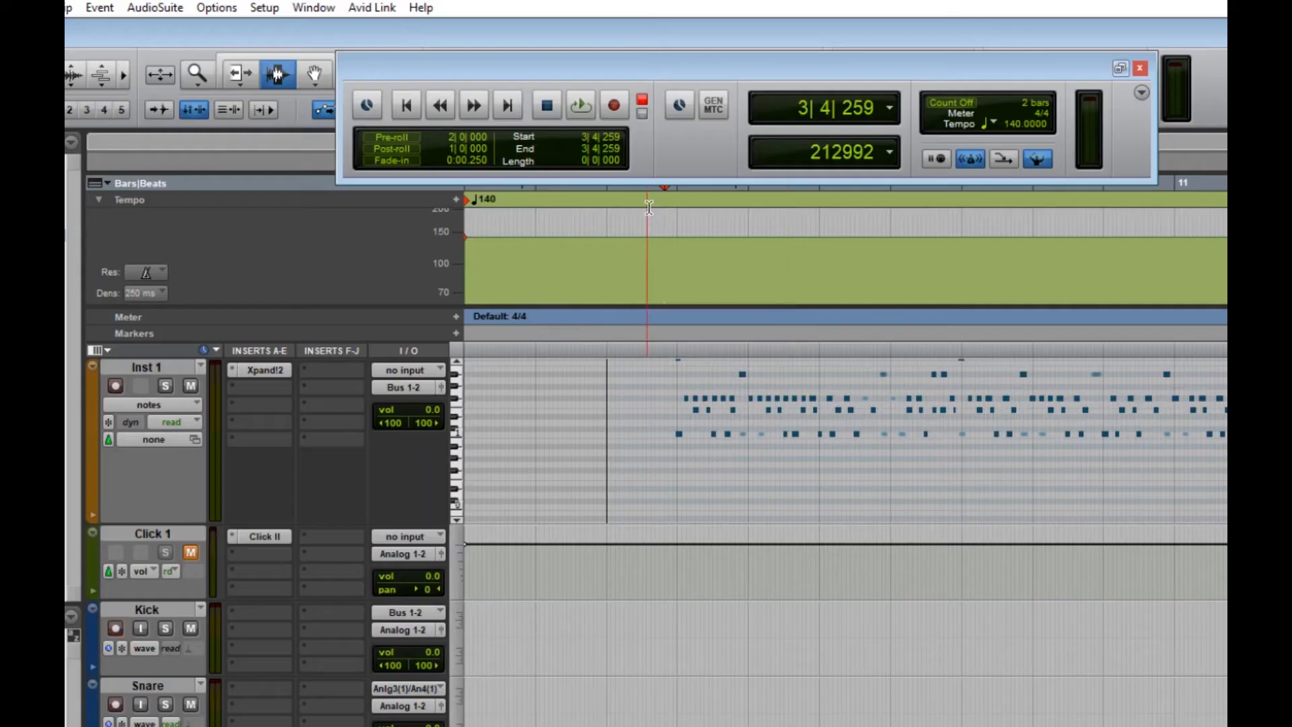
left_click(658, 193)
left_click(614, 106)
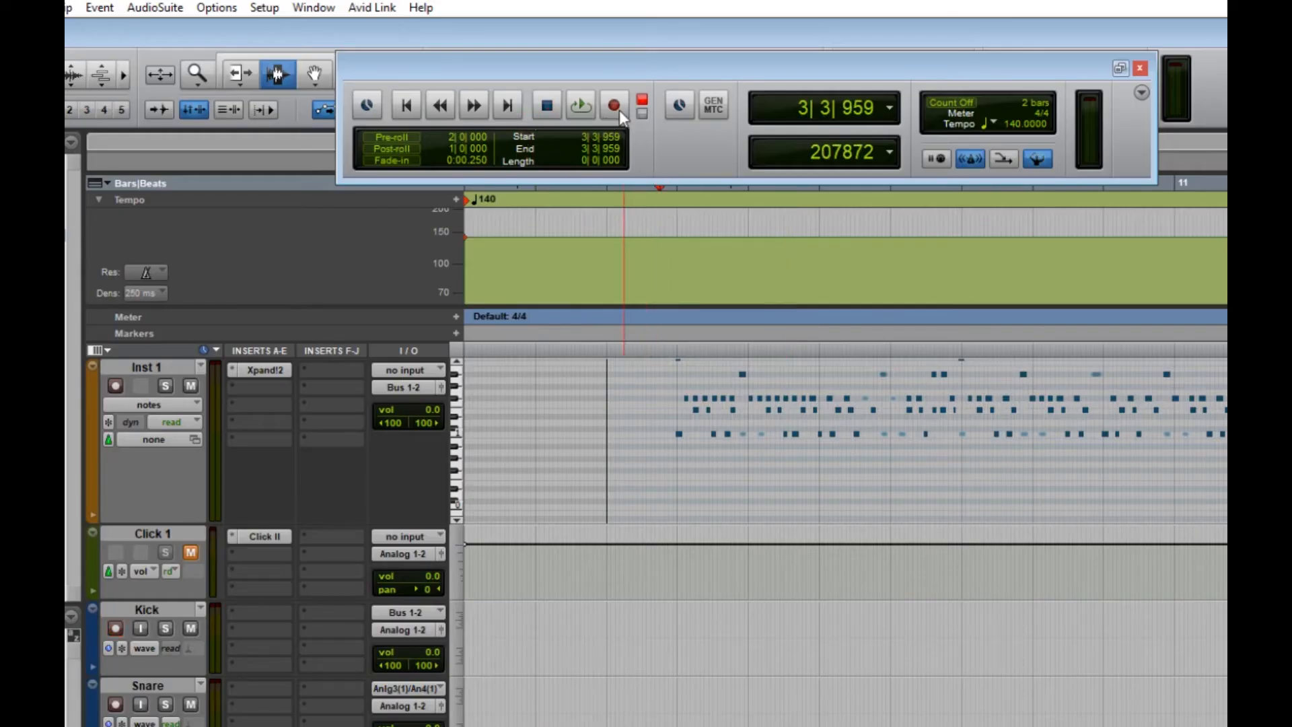
left_click(583, 106)
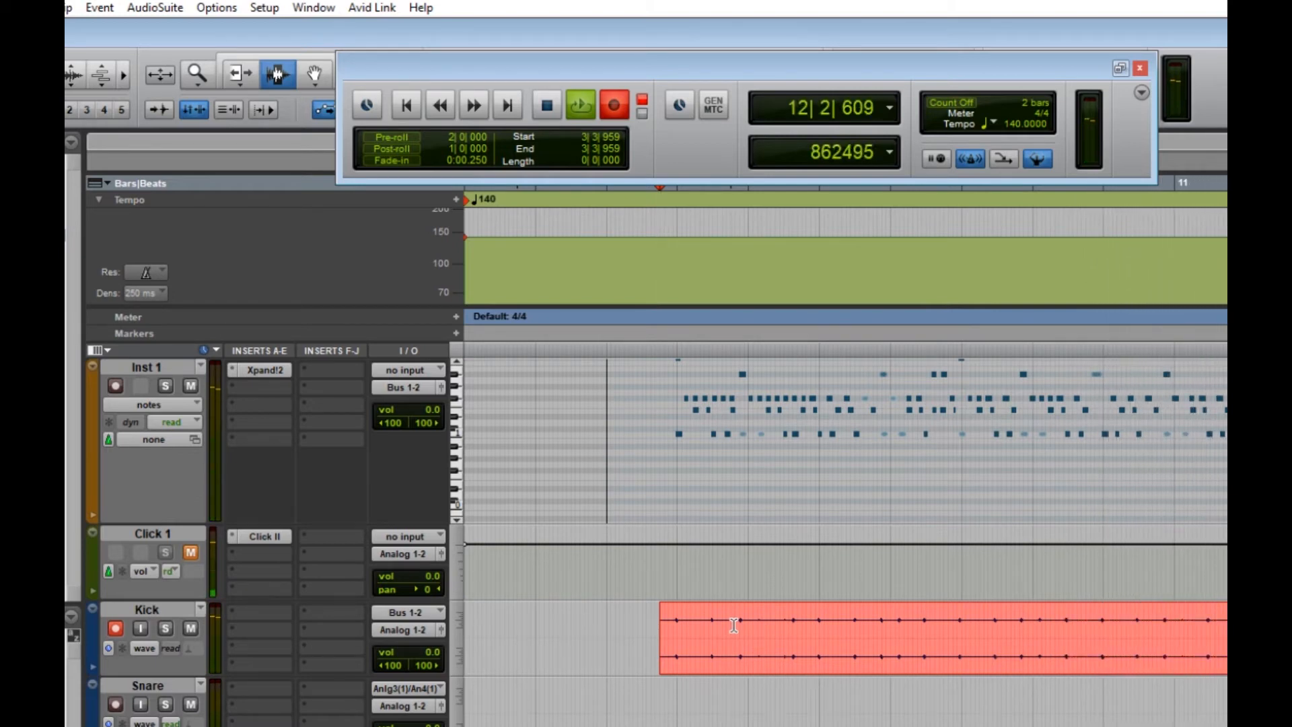
left_click(547, 105)
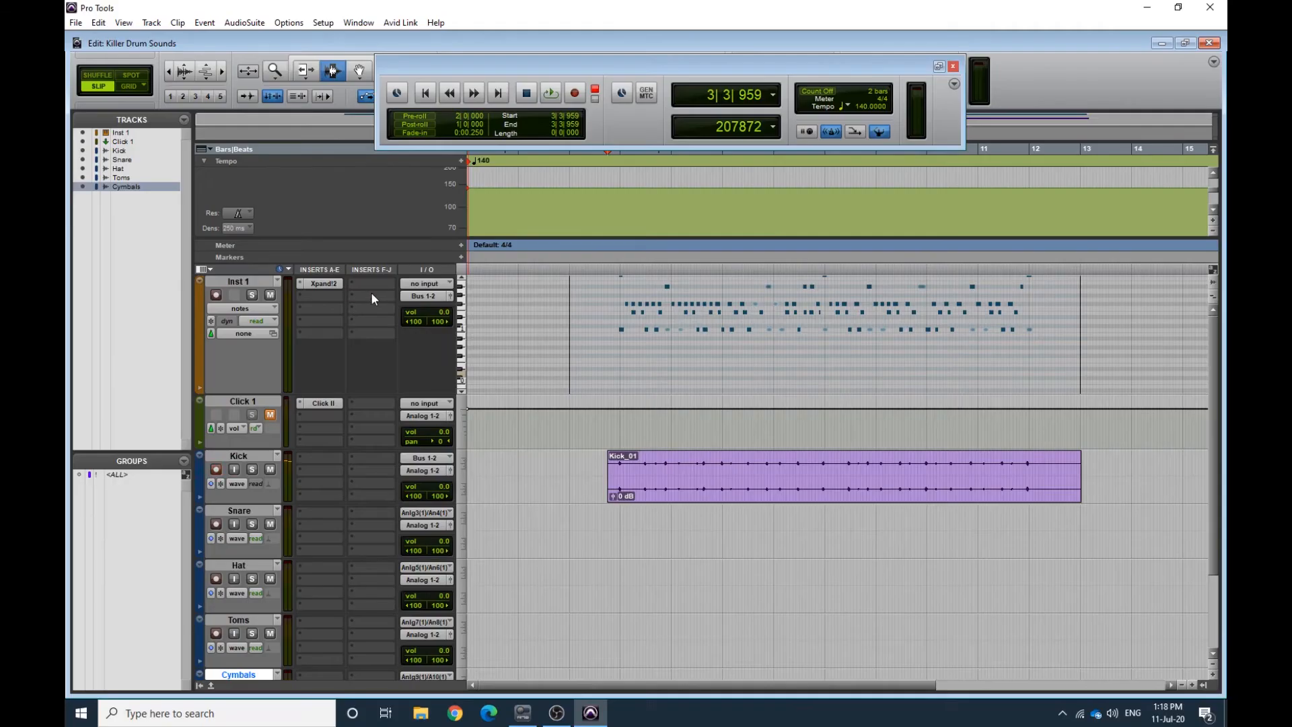
In Xpand!2 on Inst 1, leave only part B (Snares Selector X2+) switched on and close the plug-in window
left_click(335, 282)
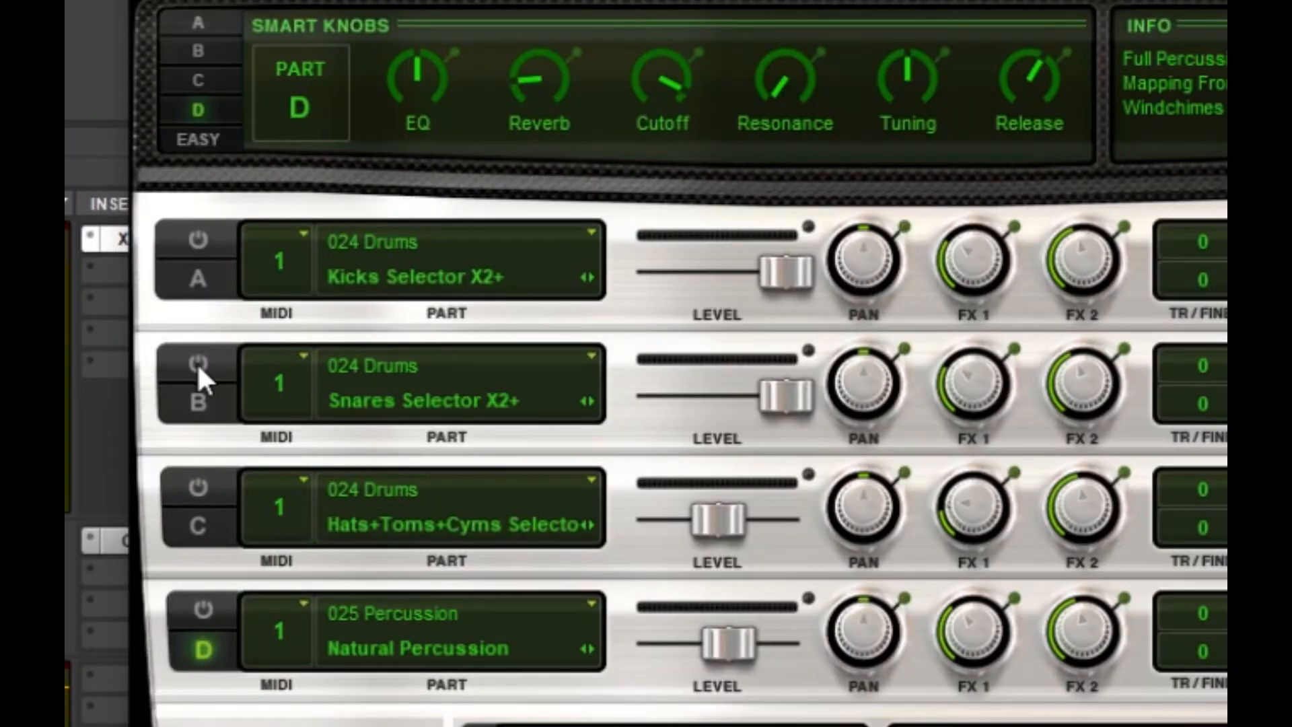
left_click(198, 365)
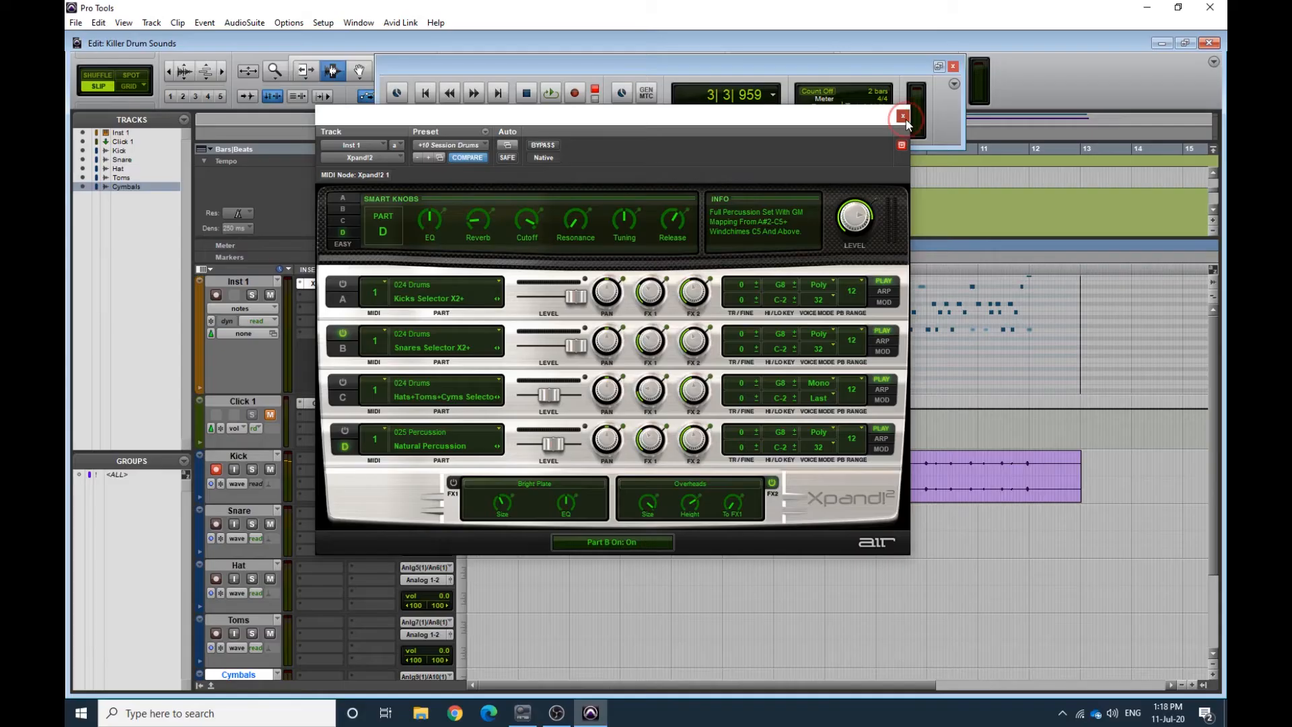
left_click(904, 114)
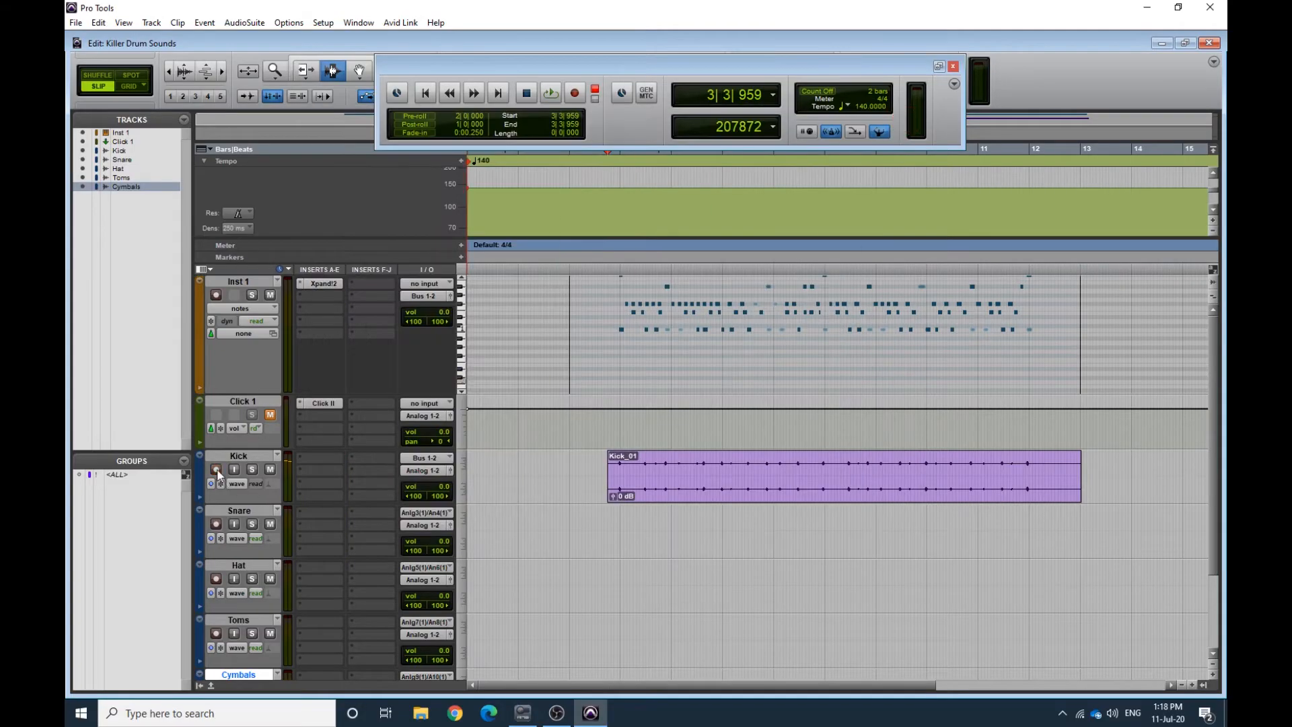
Set the Snare track's input to Bus 1-2 (Stereo) and record-arm it in place of the Kick track
left_click(440, 513)
mouse_move(491, 564)
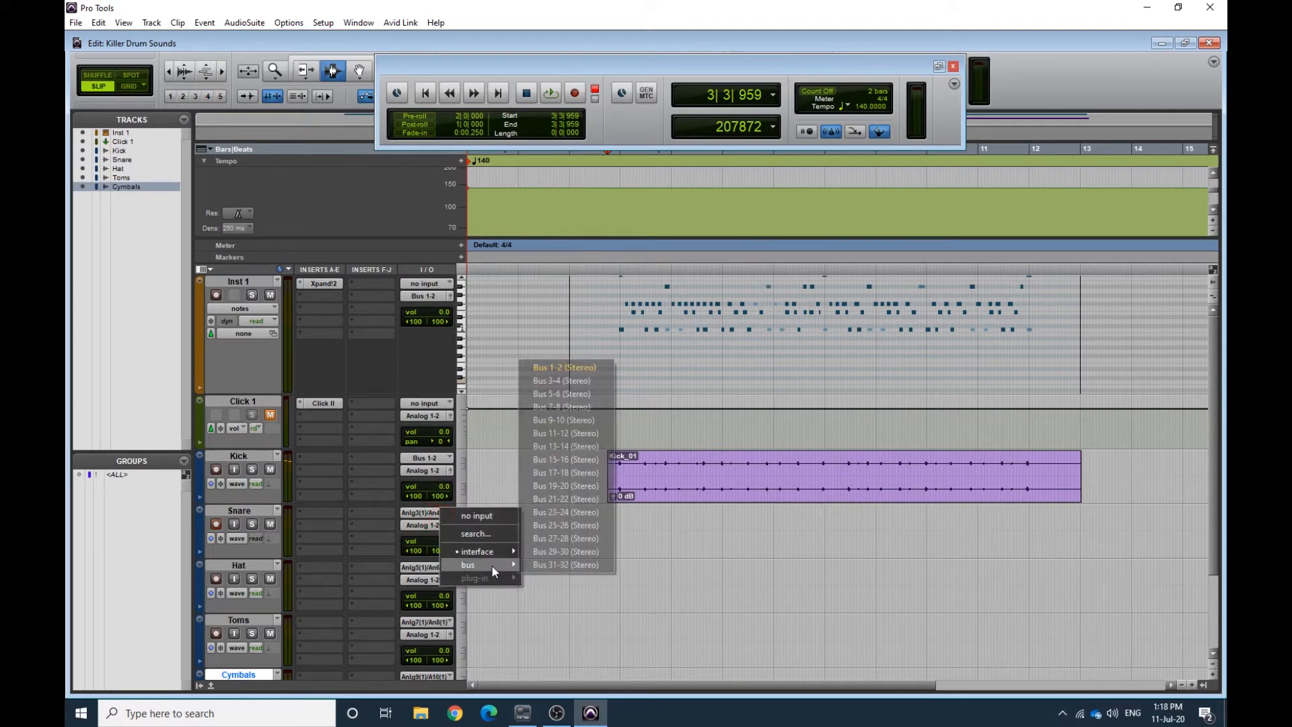
left_click(564, 371)
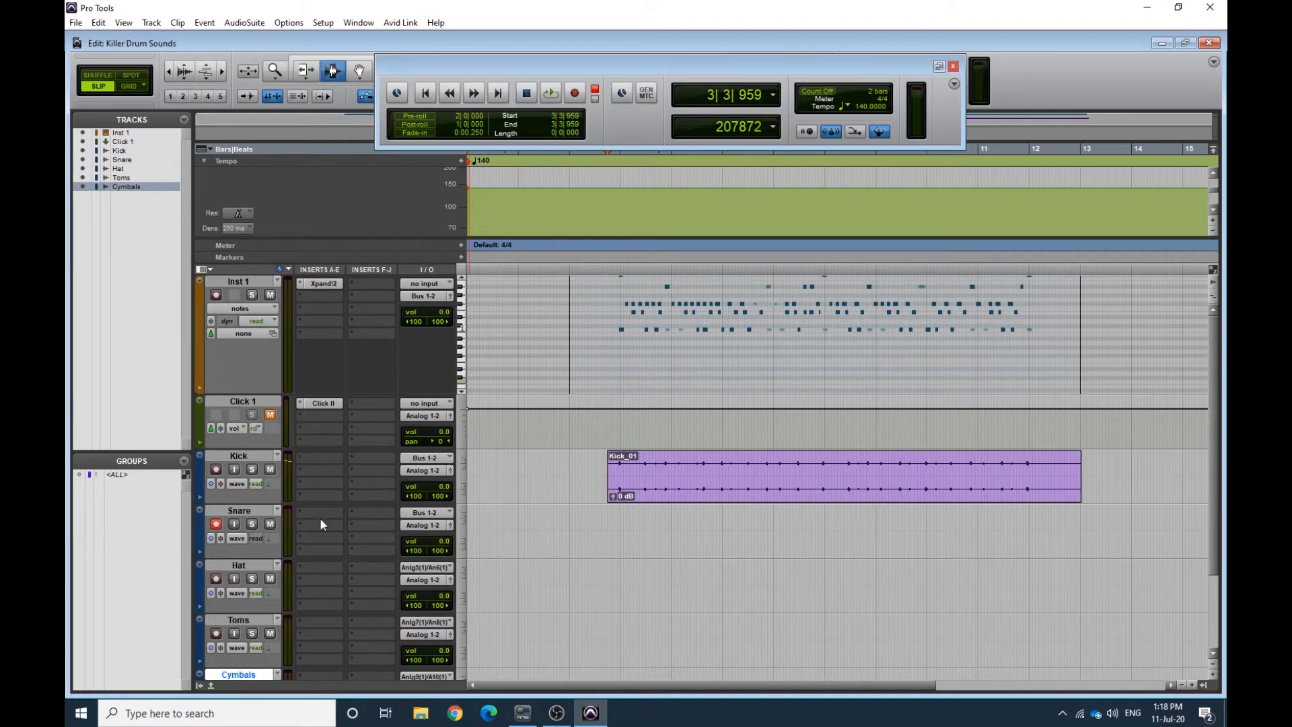
Mute the Kick track and record the snare part onto the Snare track until just before bar 13
left_click(269, 470)
left_click(573, 98)
left_click(553, 96)
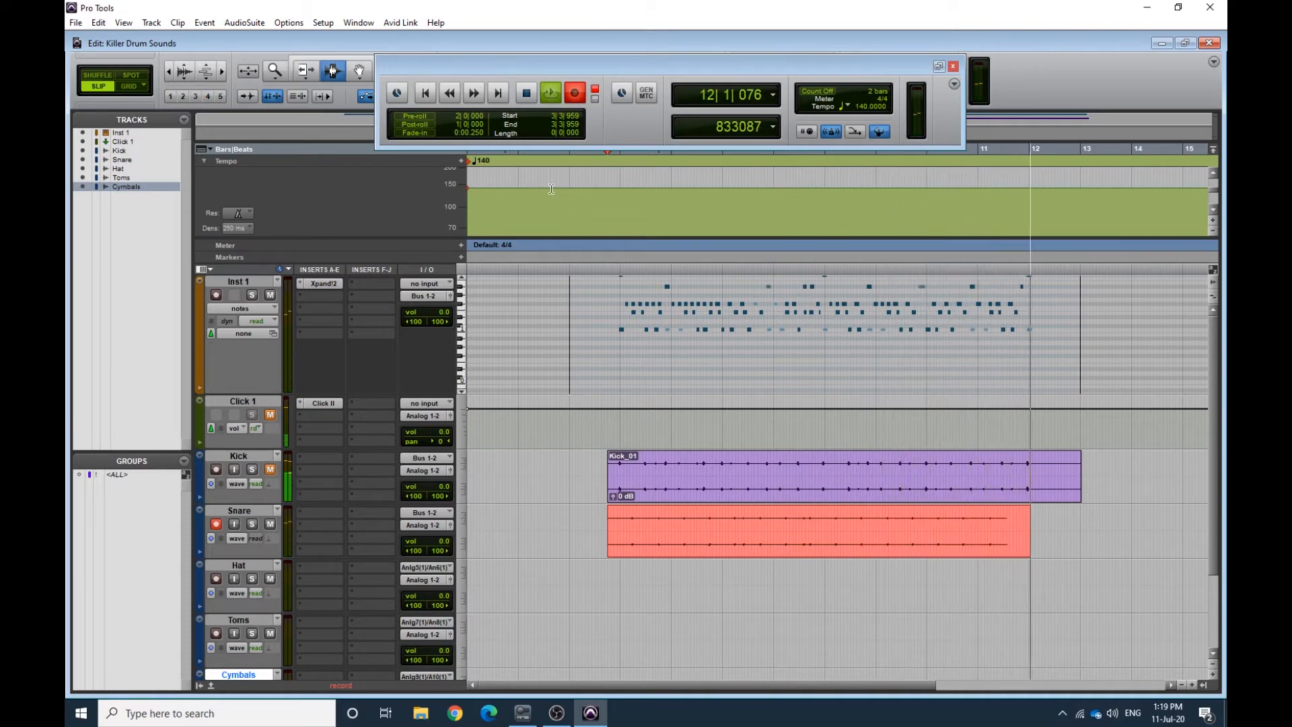
left_click(527, 95)
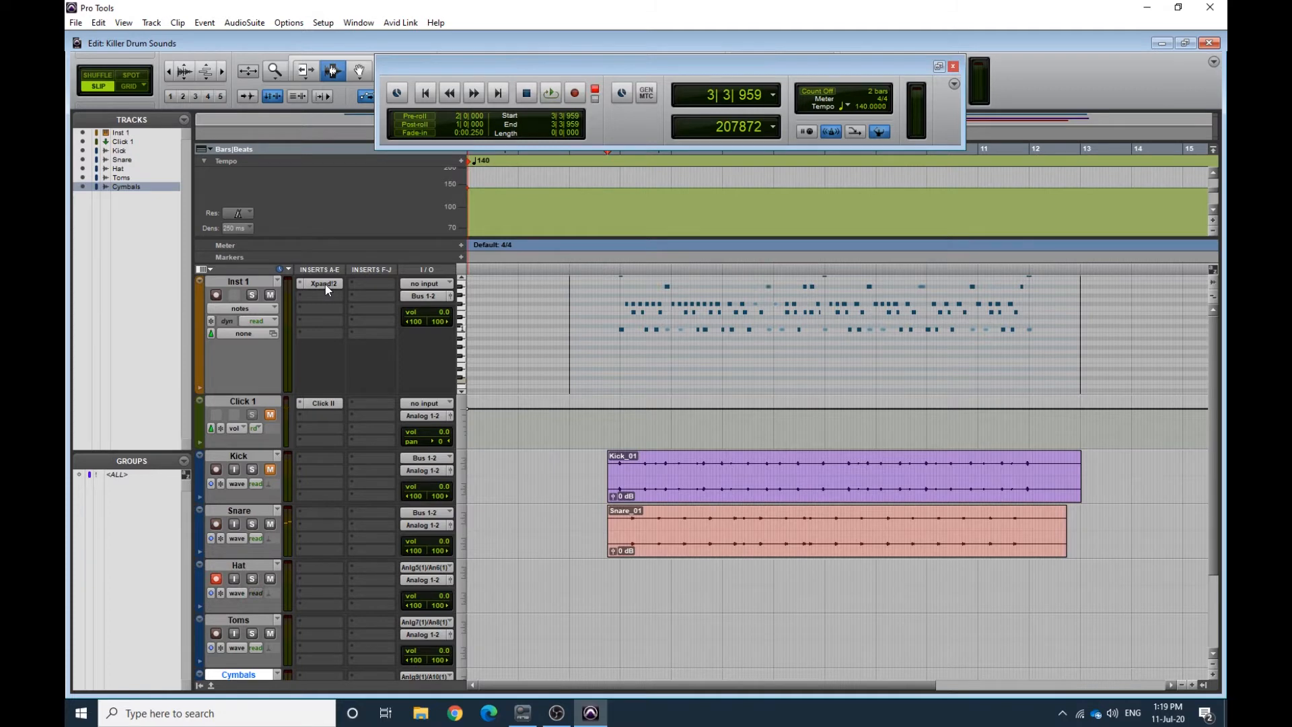
Rename the Hat track as Hat Tom Cymb
scroll(361, 427, "down", 3)
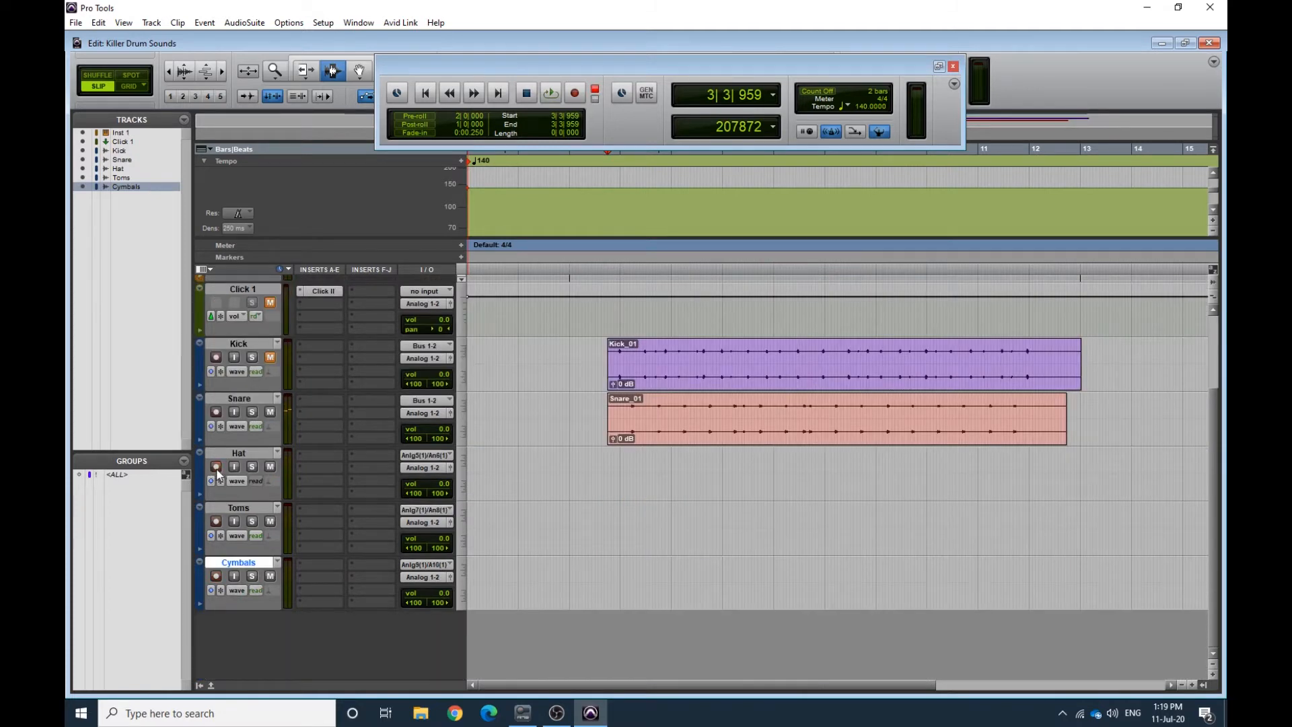
double_click(240, 452)
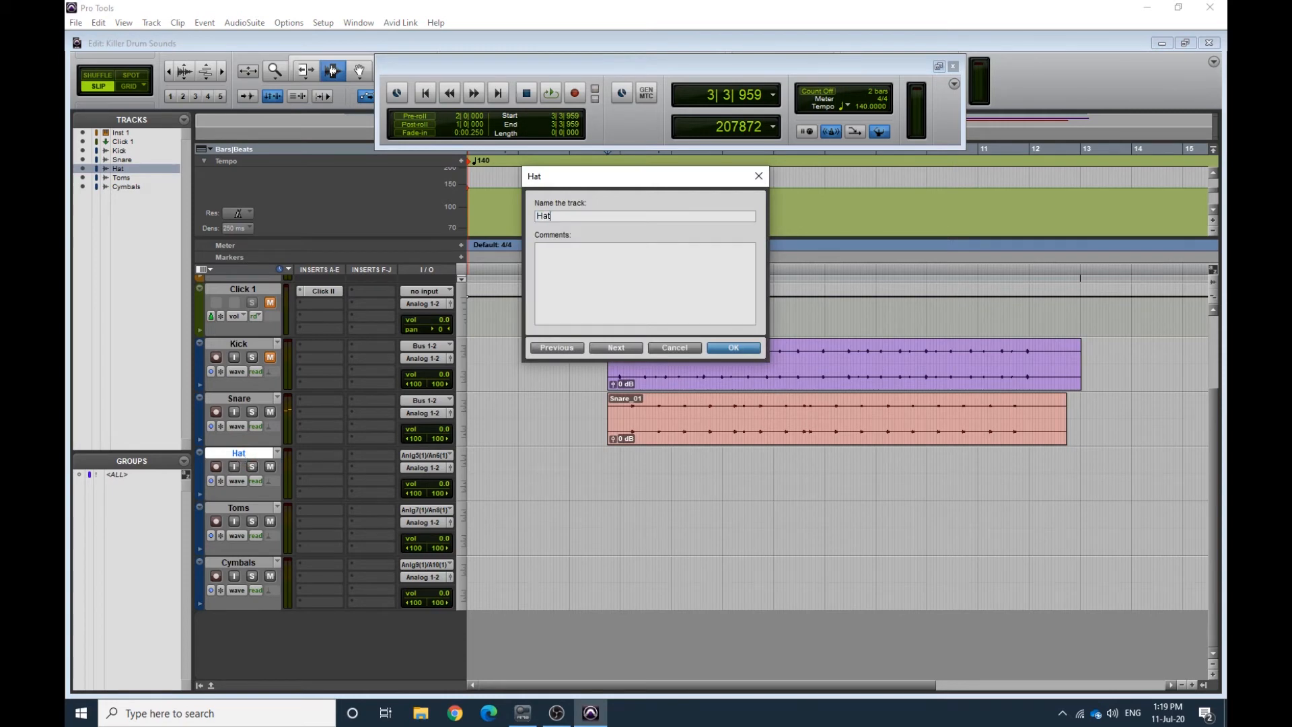
key("Return")
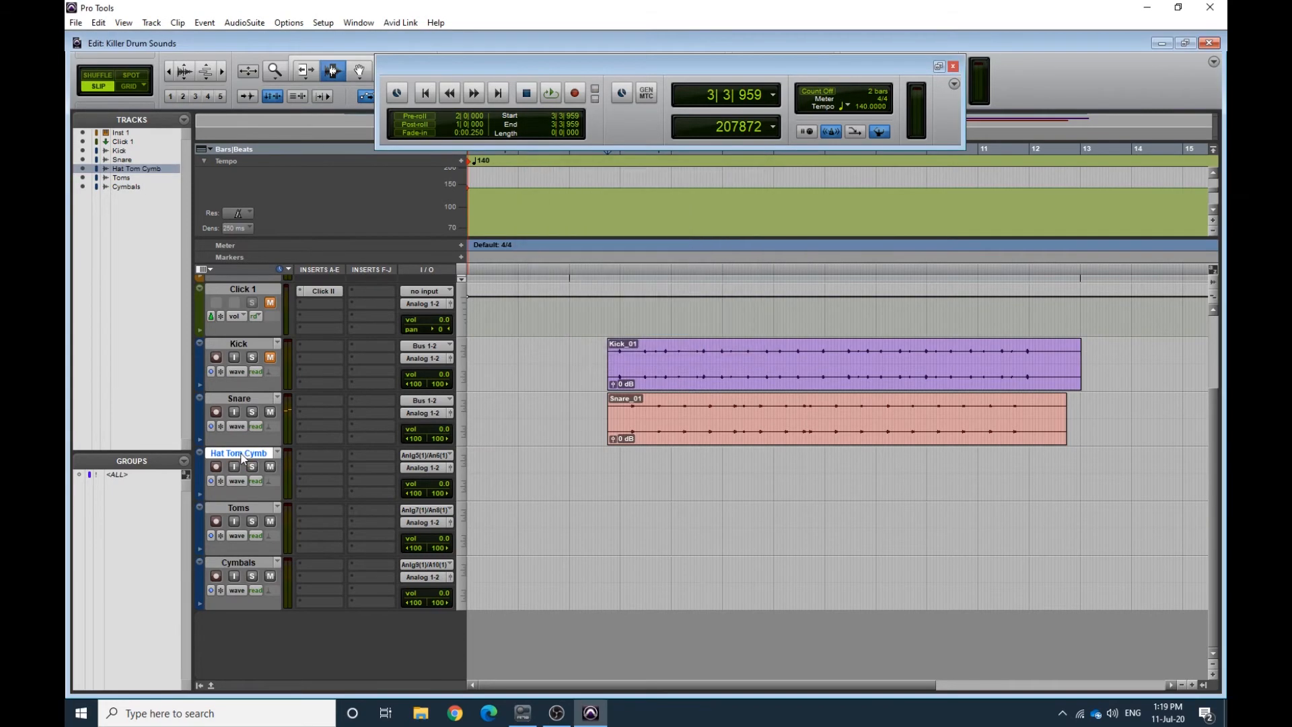
Delete the Toms and Cymbals tracks
left_click(250, 508)
left_click(246, 568, "shift")
right_click(245, 568)
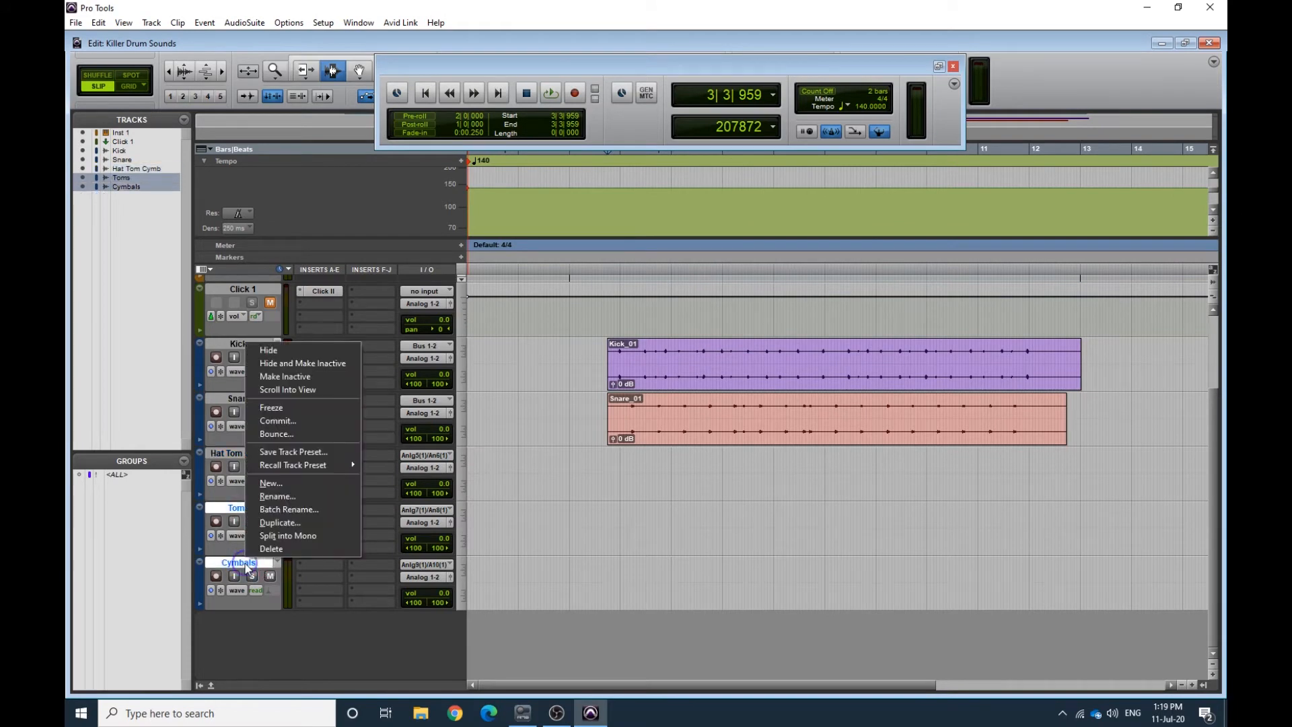
left_click(269, 545)
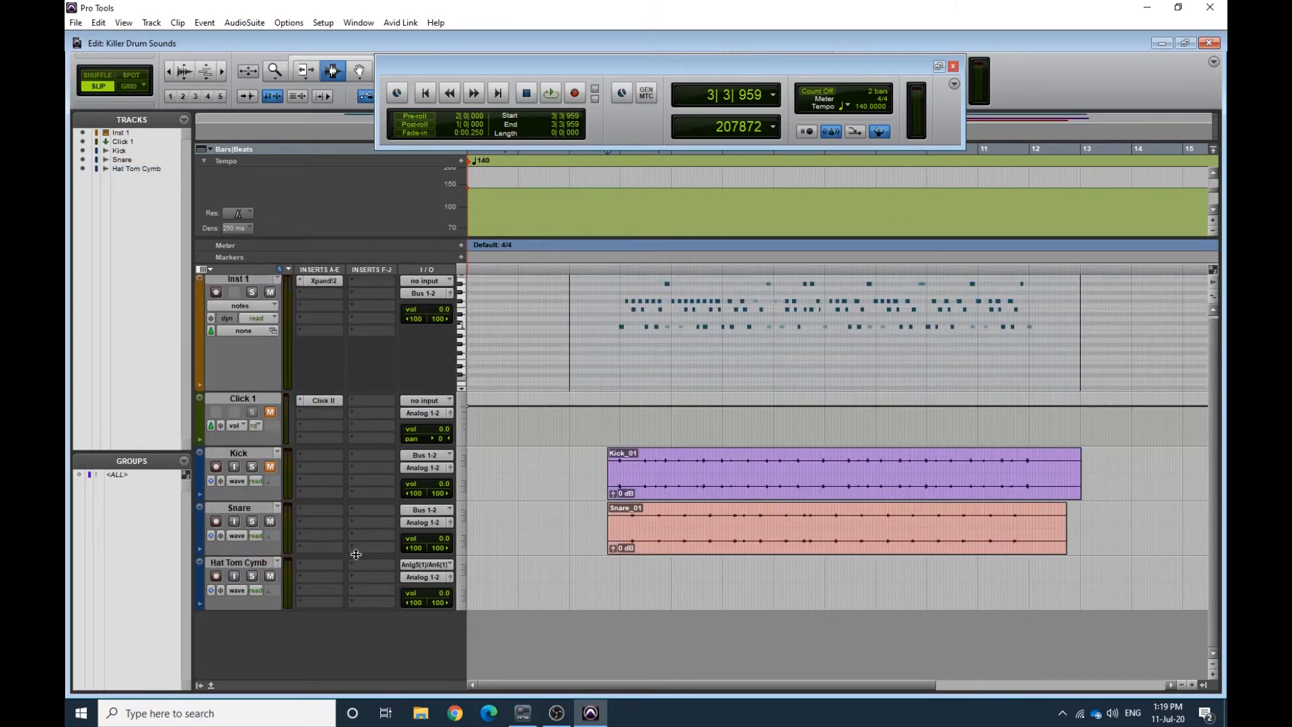
Record-arm the Hat Tom Cymb track and set its input to Bus 1-2 (Stereo)
left_click(216, 576)
left_click(424, 565)
mouse_move(477, 616)
left_click(558, 419)
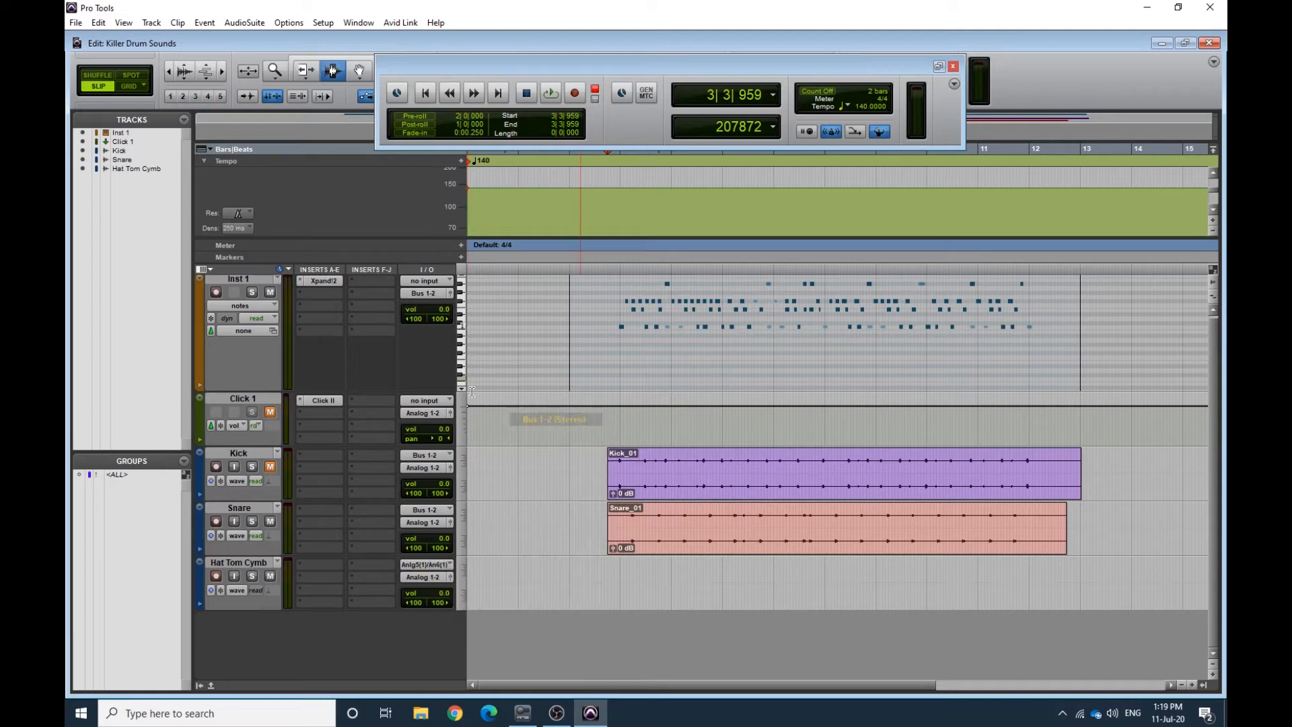
In Xpand!2 on Inst 1, switch part B off, leave only part C (Hats+Toms+Cyms) on, and close the plug-in window
left_click(310, 281)
left_click(343, 334)
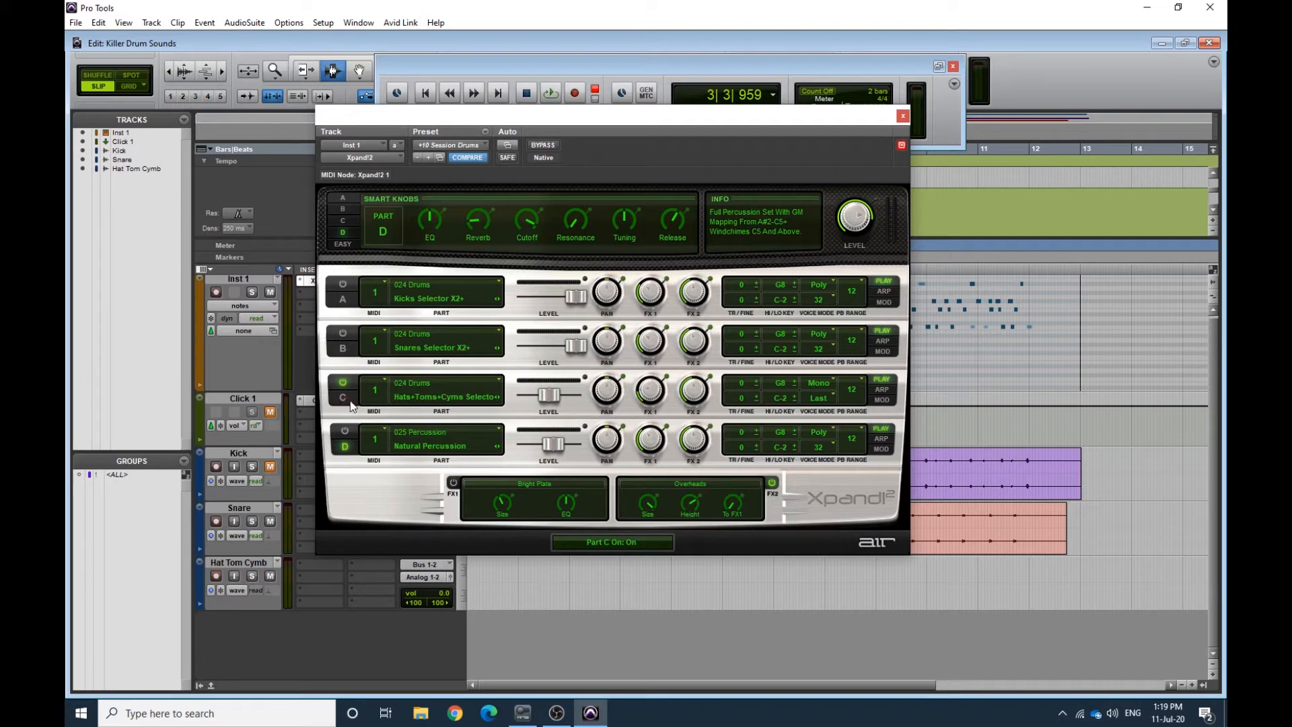
left_click(902, 115)
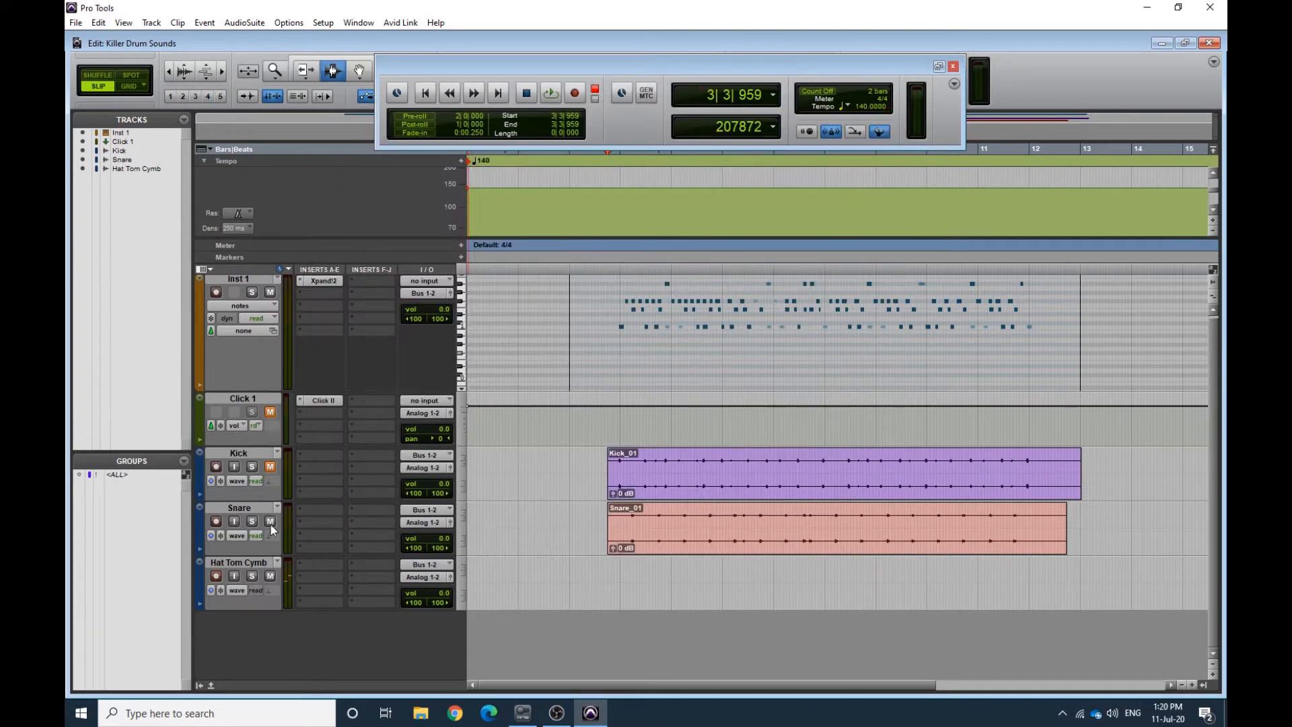
With Kick and Snare muted, record the hat, tom and cymbal part onto the Hat Tom Cymb track until past bar 13
left_click(576, 94)
left_click(551, 93)
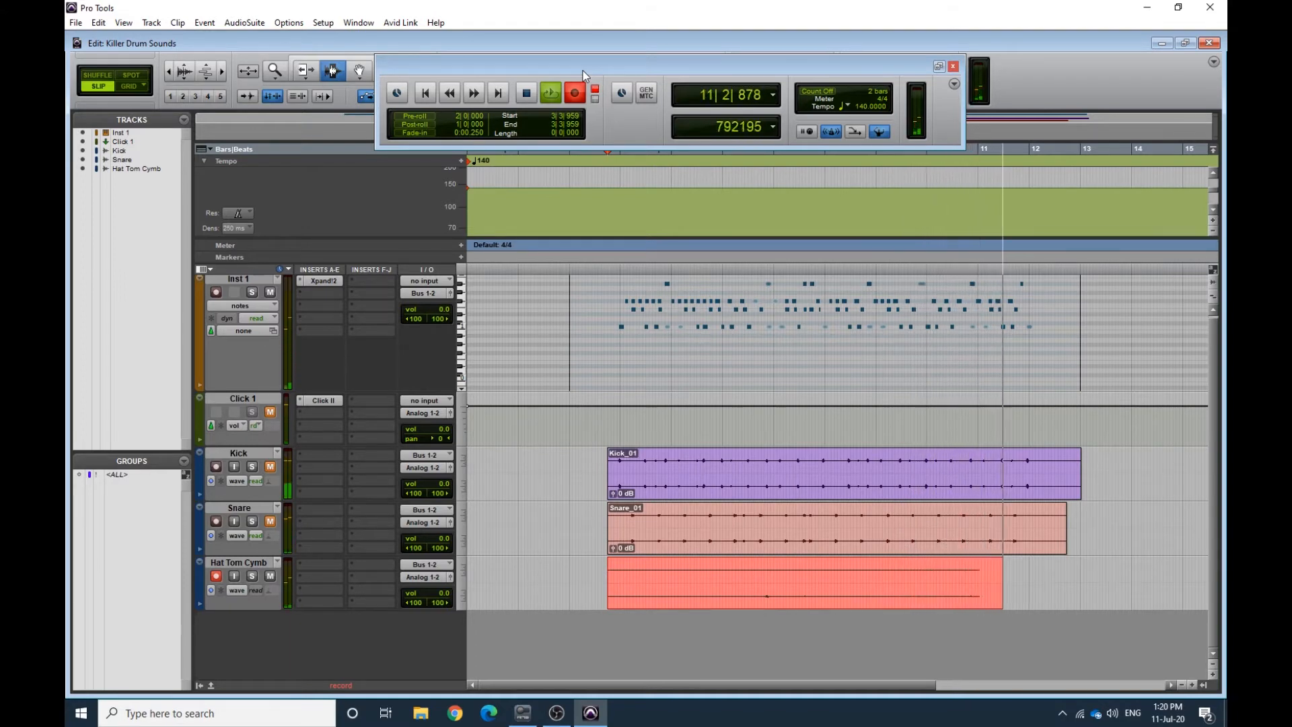
left_click(525, 93)
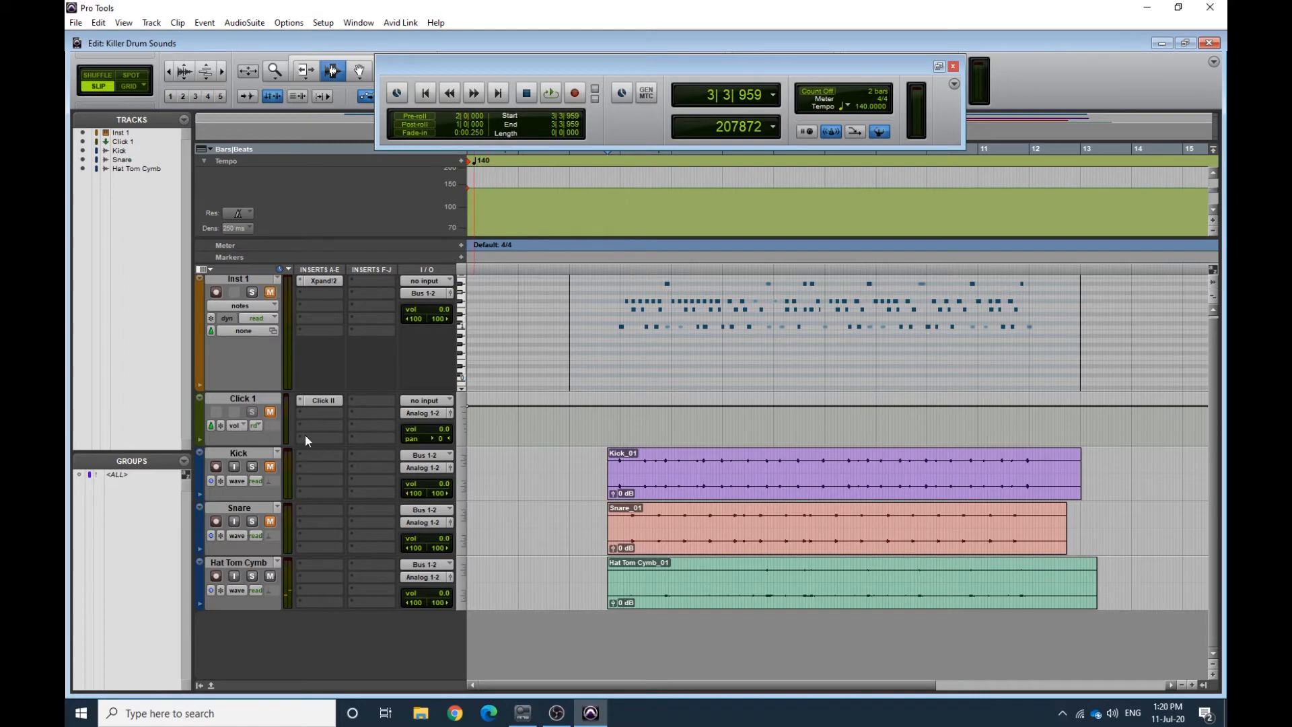
Play back the recorded Kick, Snare and Hat Tom Cymb tracks from just before bar 4 and review their clips
left_click(244, 456)
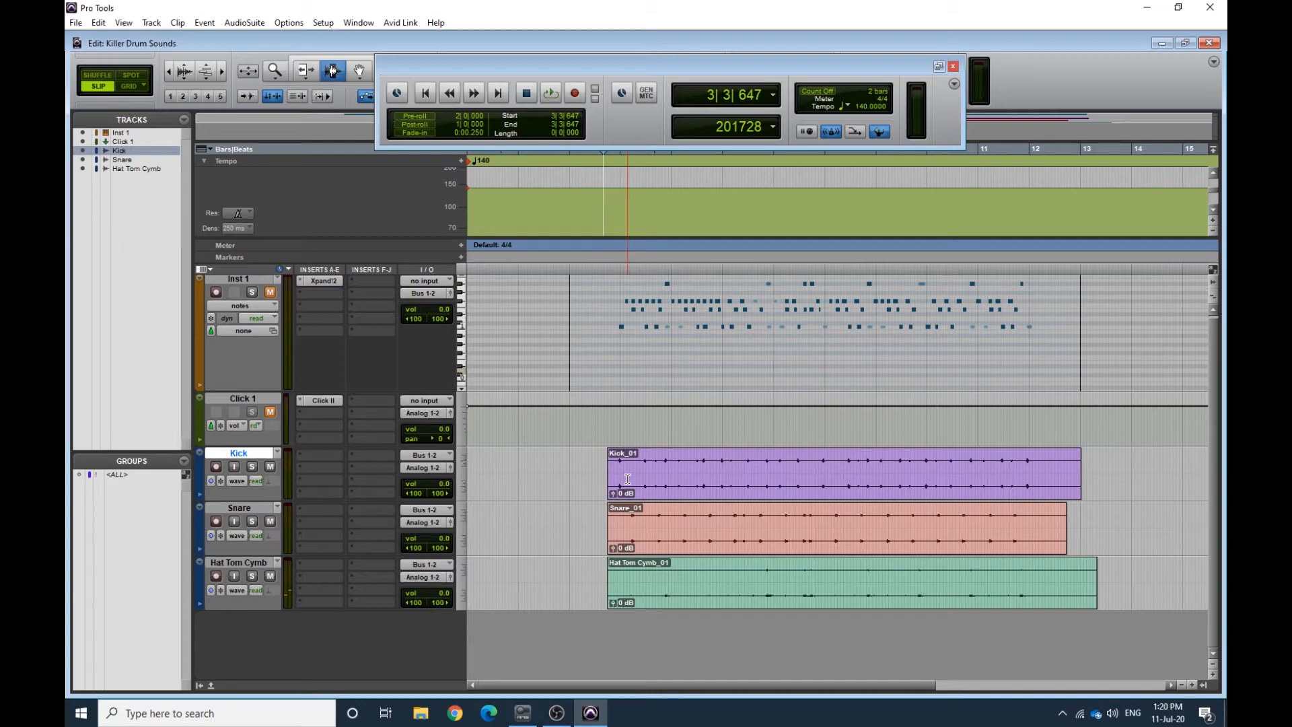
key("space")
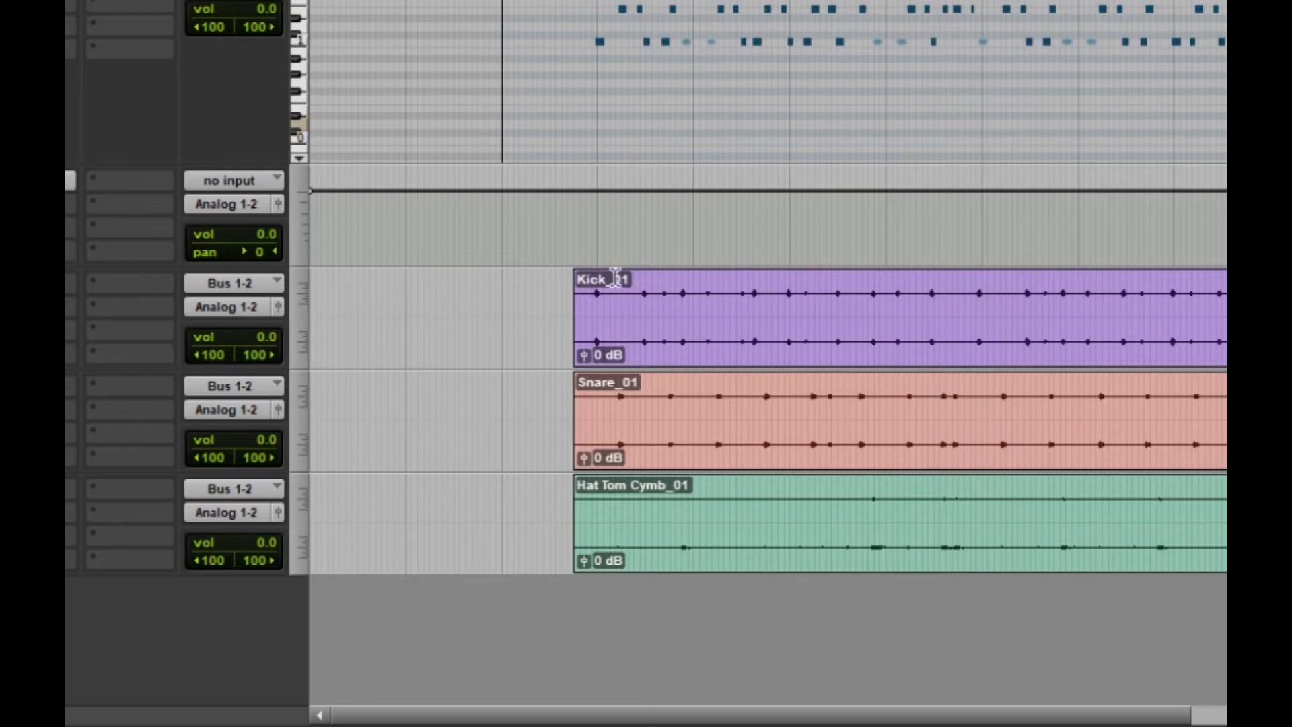
left_click(637, 404)
left_click(683, 513)
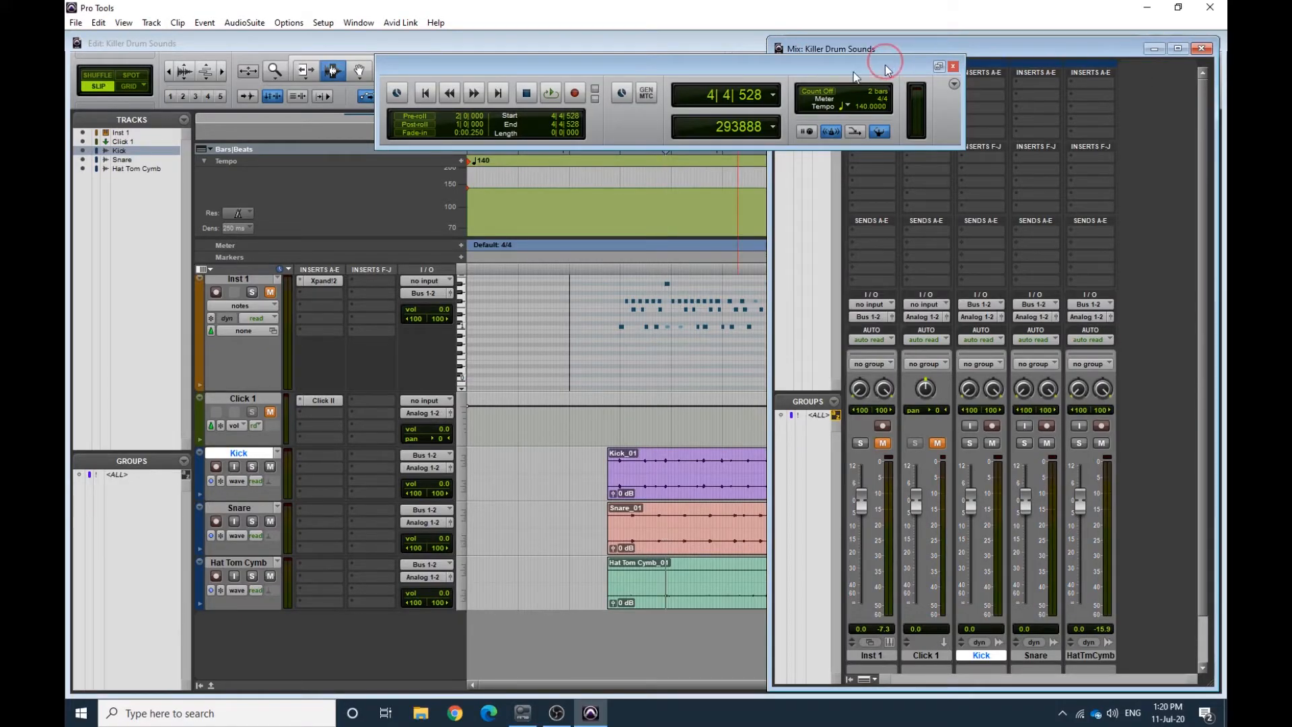
Widen the Mix window and move the transport window clear of its channel strips
left_click_drag(885, 64, 652, 99)
left_click_drag(770, 259, 546, 260)
left_click_drag(642, 102, 541, 192)
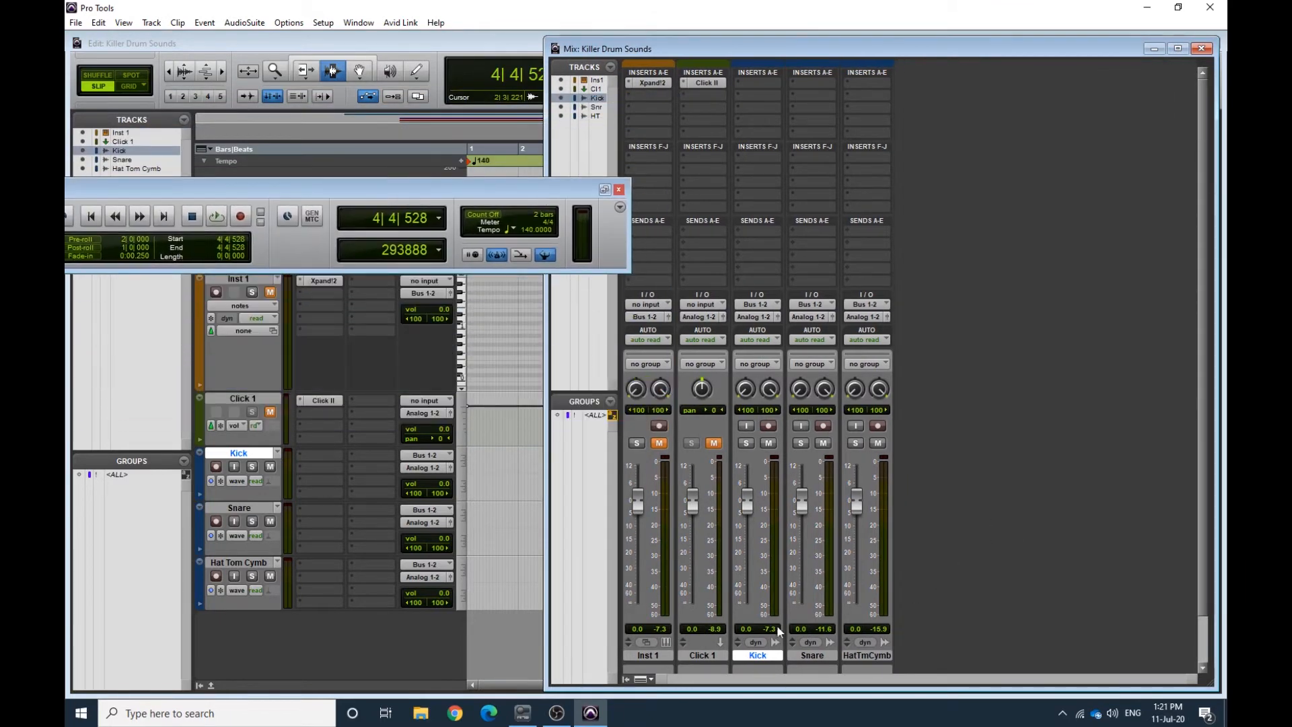
Insert the multichannel Vibe EQ (stereo) plug-in in the Kick channel's second insert slot
left_click(756, 94)
mouse_move(824, 134)
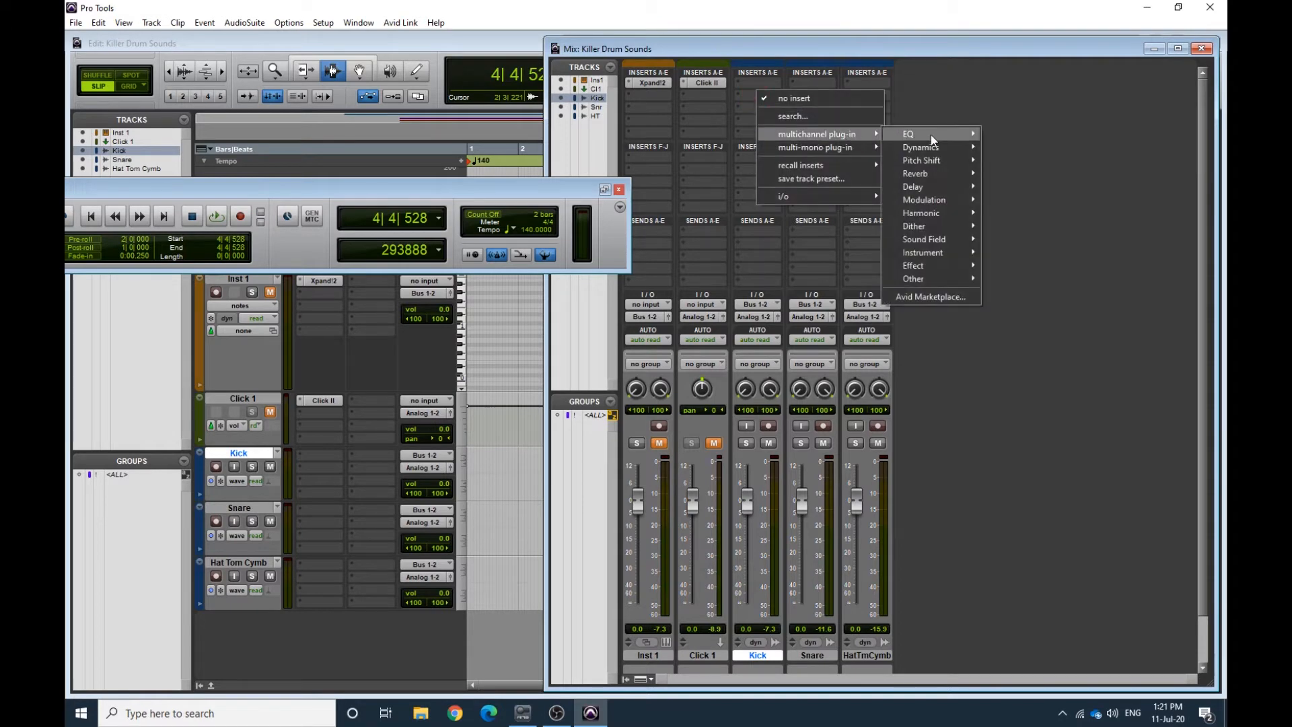
mouse_move(946, 132)
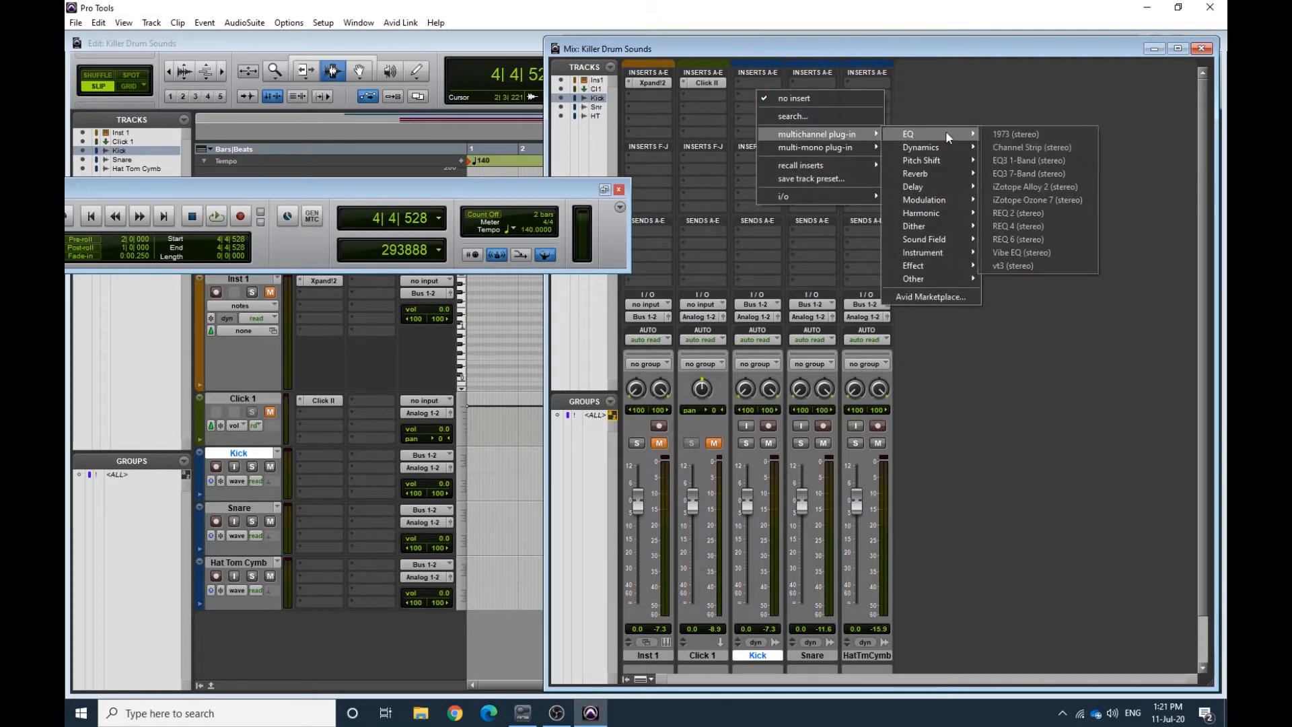
left_click(1021, 254)
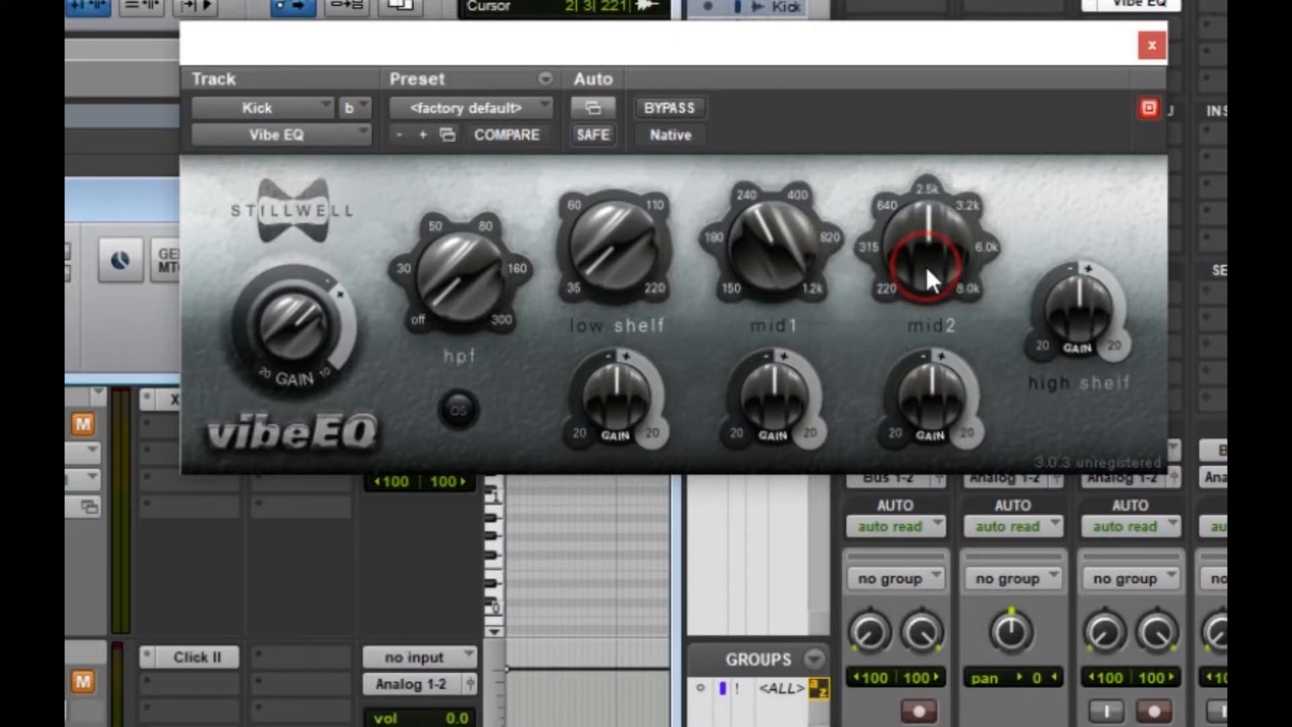
Try a higher mid2 frequency in Vibe EQ and return the knob to 2.5k
left_click_drag(926, 265, 926, 224)
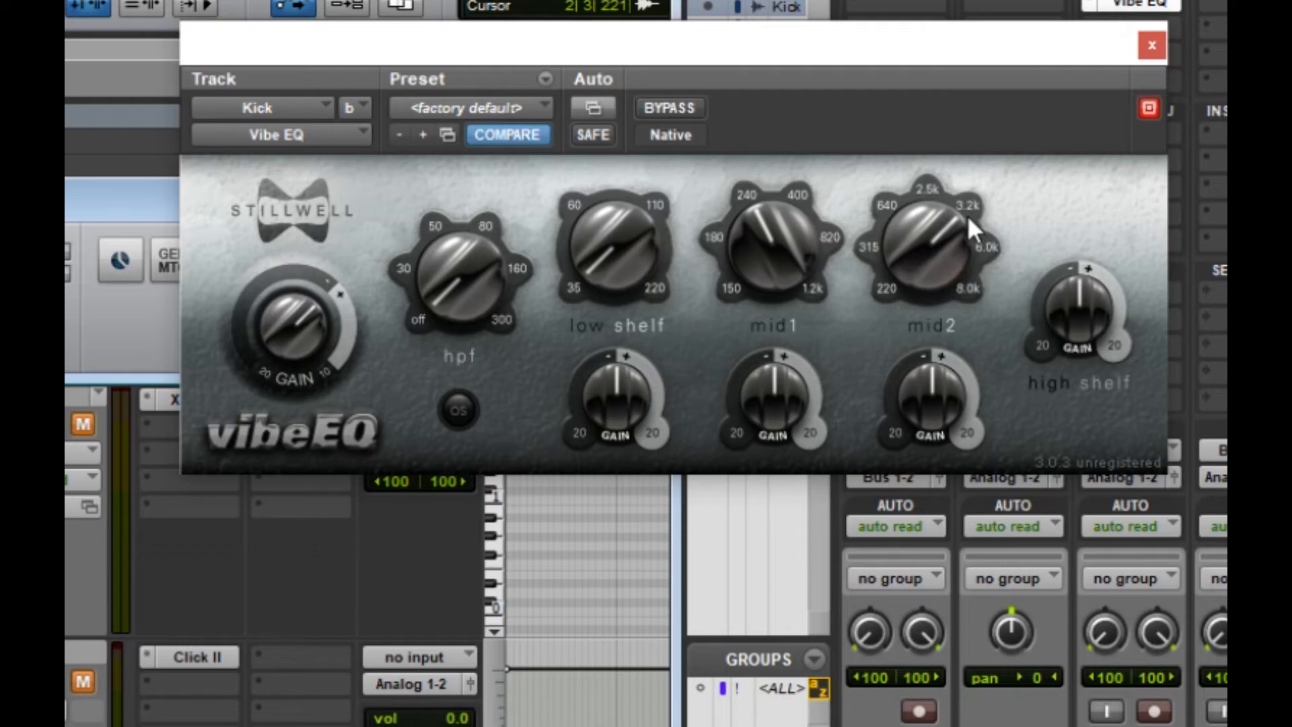
left_click_drag(946, 245, 950, 271)
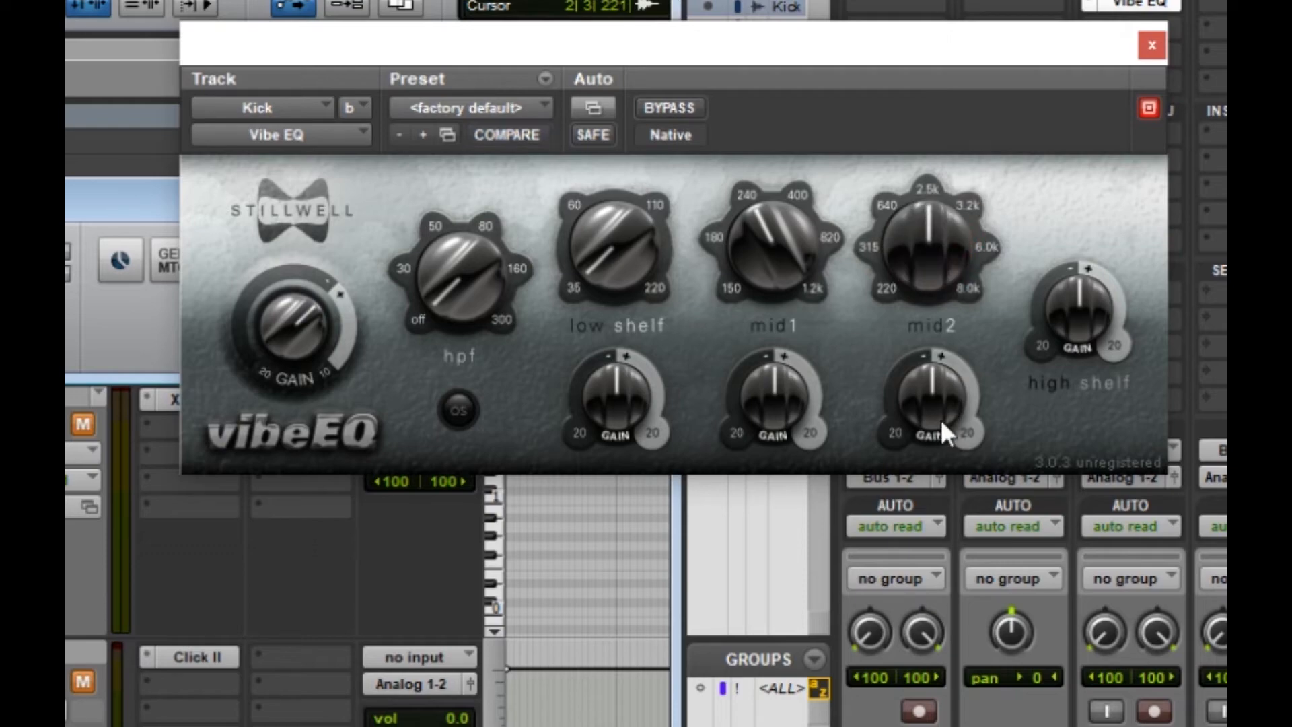
Solo and play the Kick, set Vibe EQ's mid2 to about 3.2k with boosted gain, and boost the high shelf slightly
left_click_drag(890, 52, 1291, 86)
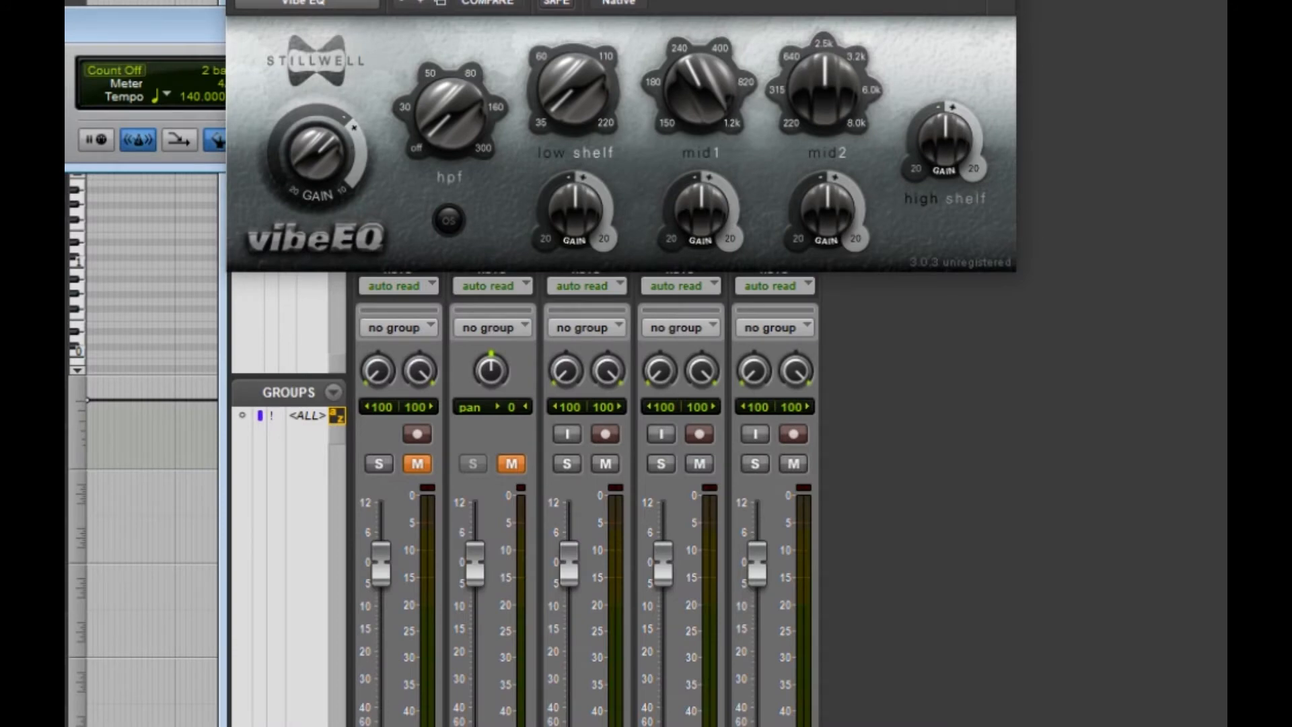
left_click(567, 464)
left_click(916, 295)
mouse_move(829, 183)
left_mouse_down()
mouse_move(835, 202)
mouse_move(833, 180)
left_mouse_up()
left_click(829, 88)
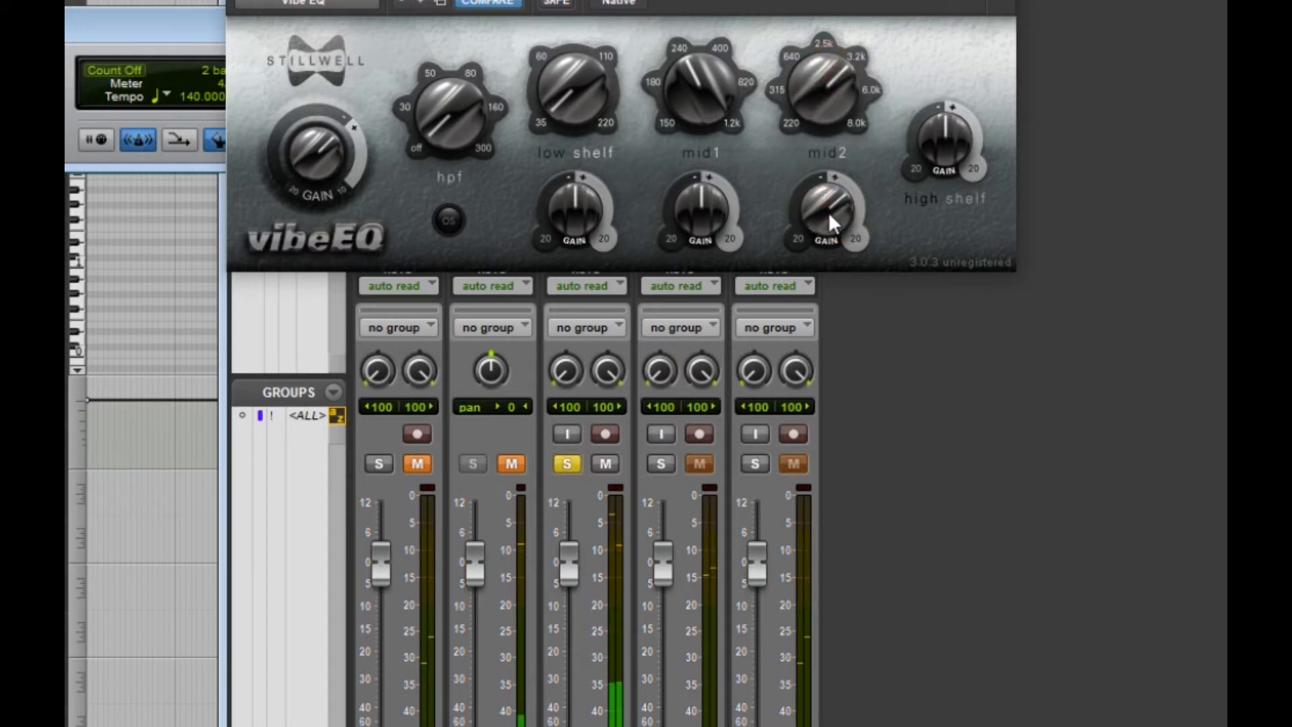
left_click_drag(827, 129, 827, 71)
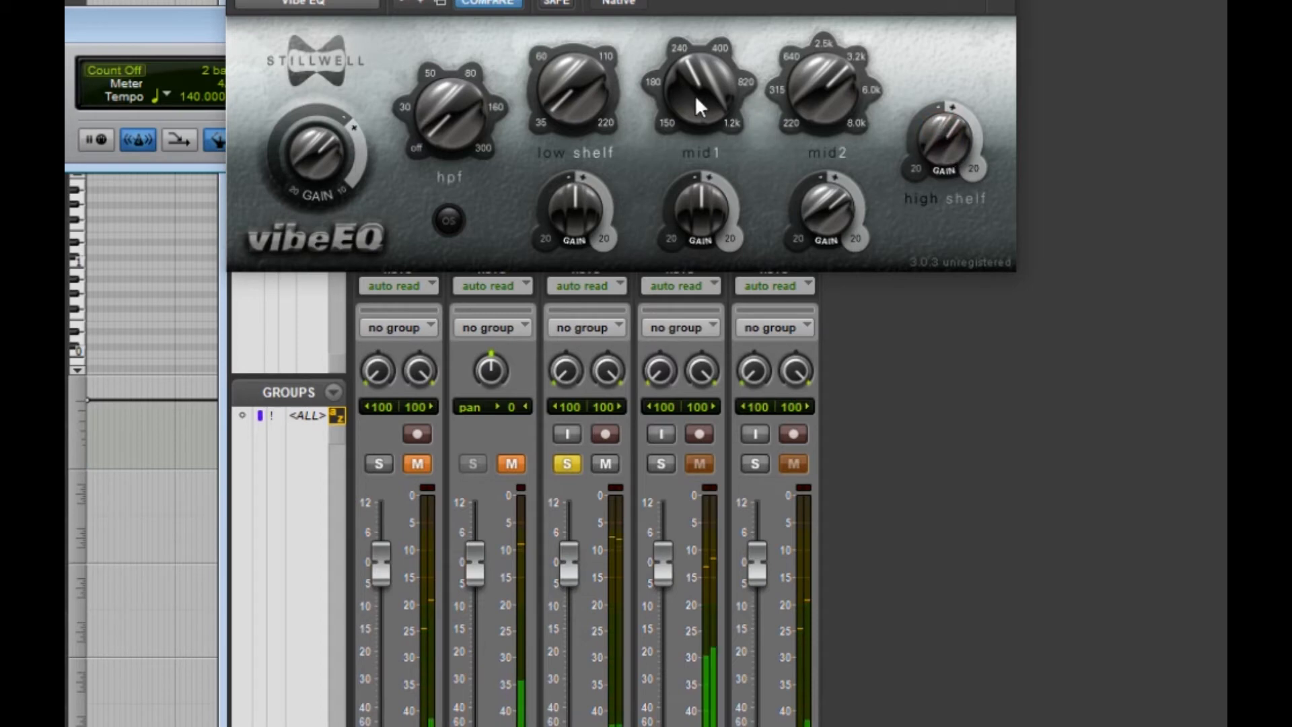
Set Vibe EQ's low shelf to about 110 with a slight gain boost and adjust the mid1 band
left_click_drag(576, 47, 579, 27)
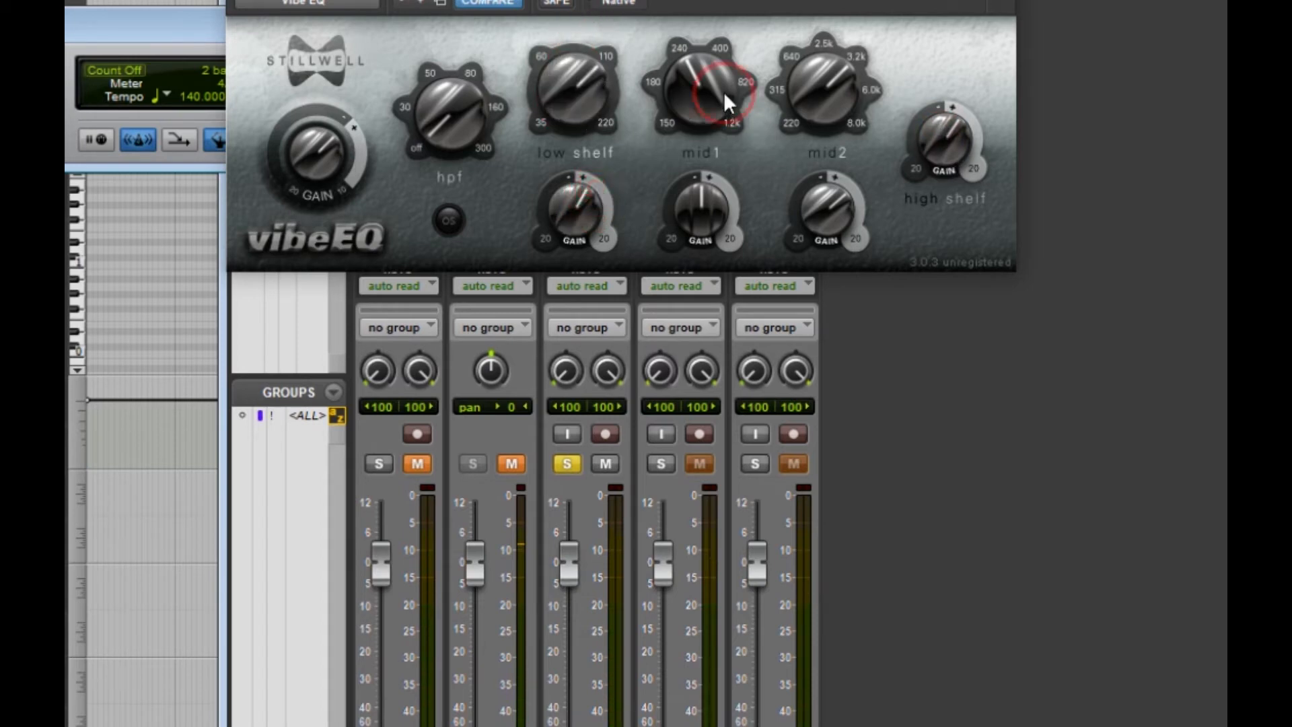
left_click_drag(724, 91, 720, 58)
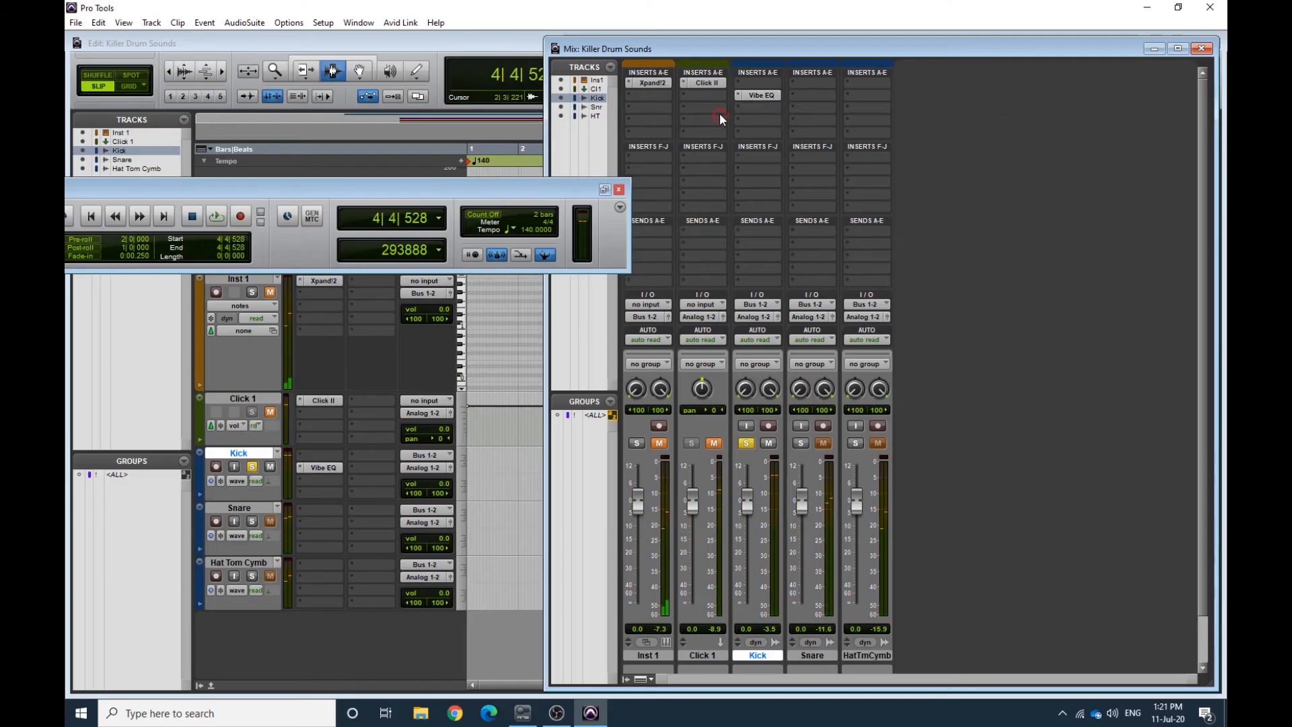
Bypass Vibe EQ on the Kick and insert the multichannel EQ3 7-Band (stereo) in its third insert slot
left_click(757, 96)
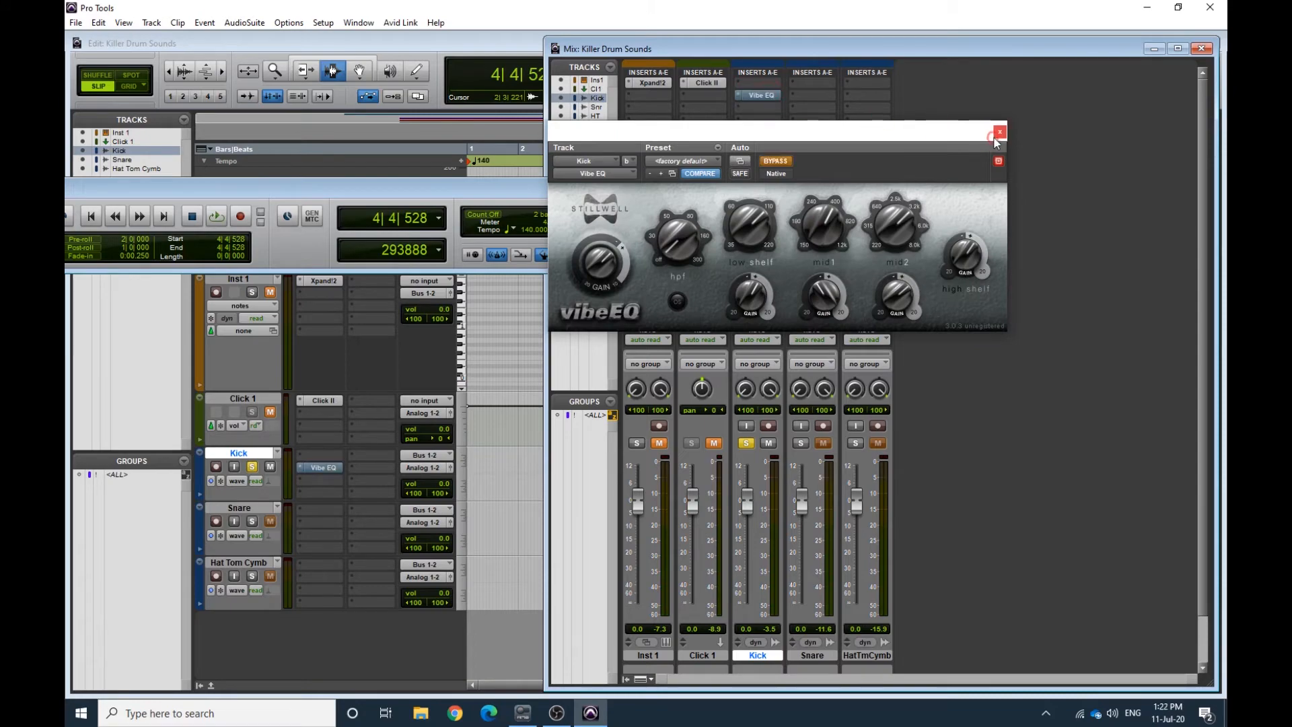
left_click(1000, 132)
left_click(751, 107)
mouse_move(834, 145)
mouse_move(895, 147)
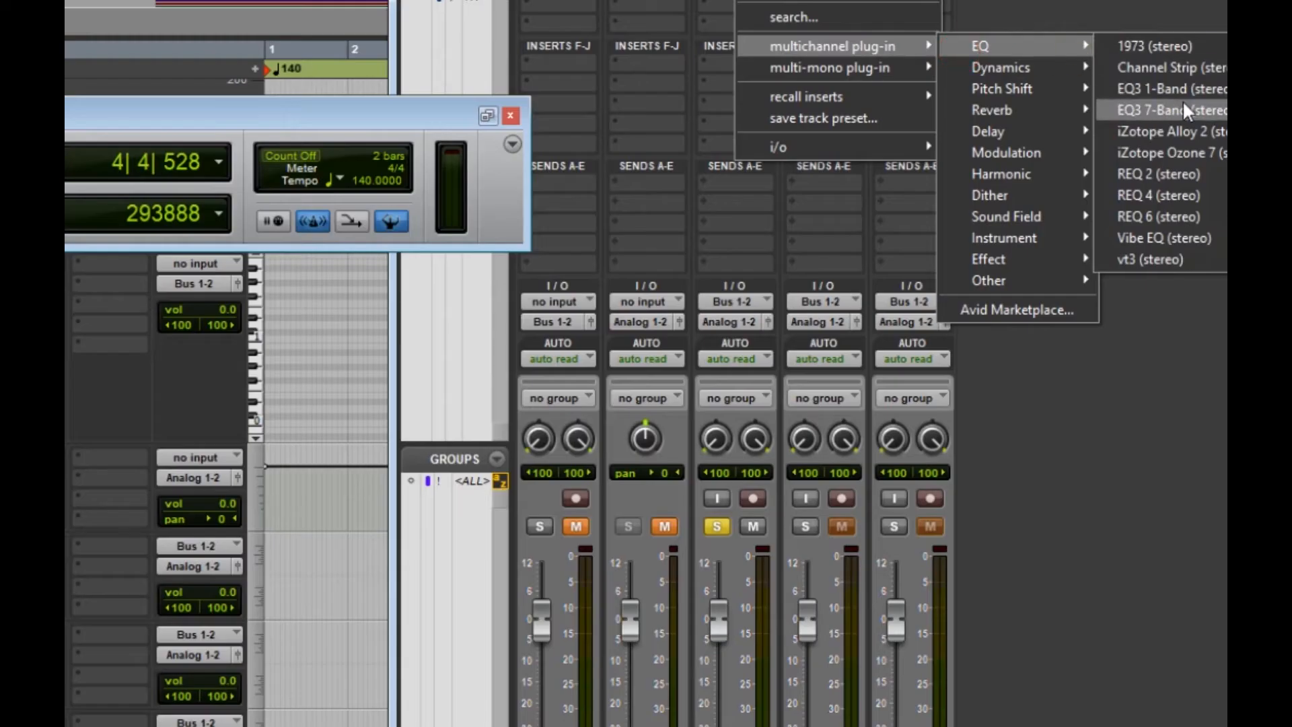
left_click(1185, 110)
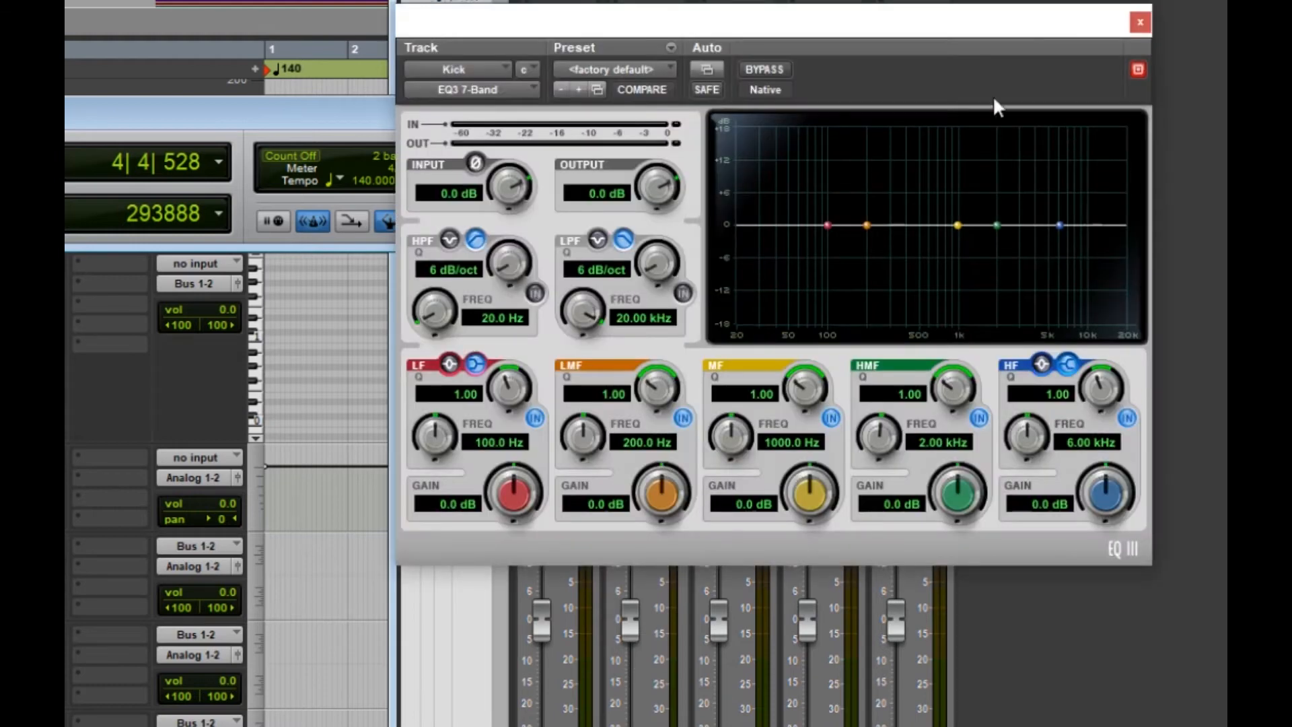
Play the Kick and set the EQ3 7-Band's HMF band to about 3.47 kHz, 9.7 dB gain and Q 1.93
left_click_drag(942, 29, 852, 20)
mouse_move(789, 425)
left_mouse_down()
mouse_move(795, 378)
mouse_move(790, 443)
left_mouse_up()
left_click_drag(874, 487, 858, 346)
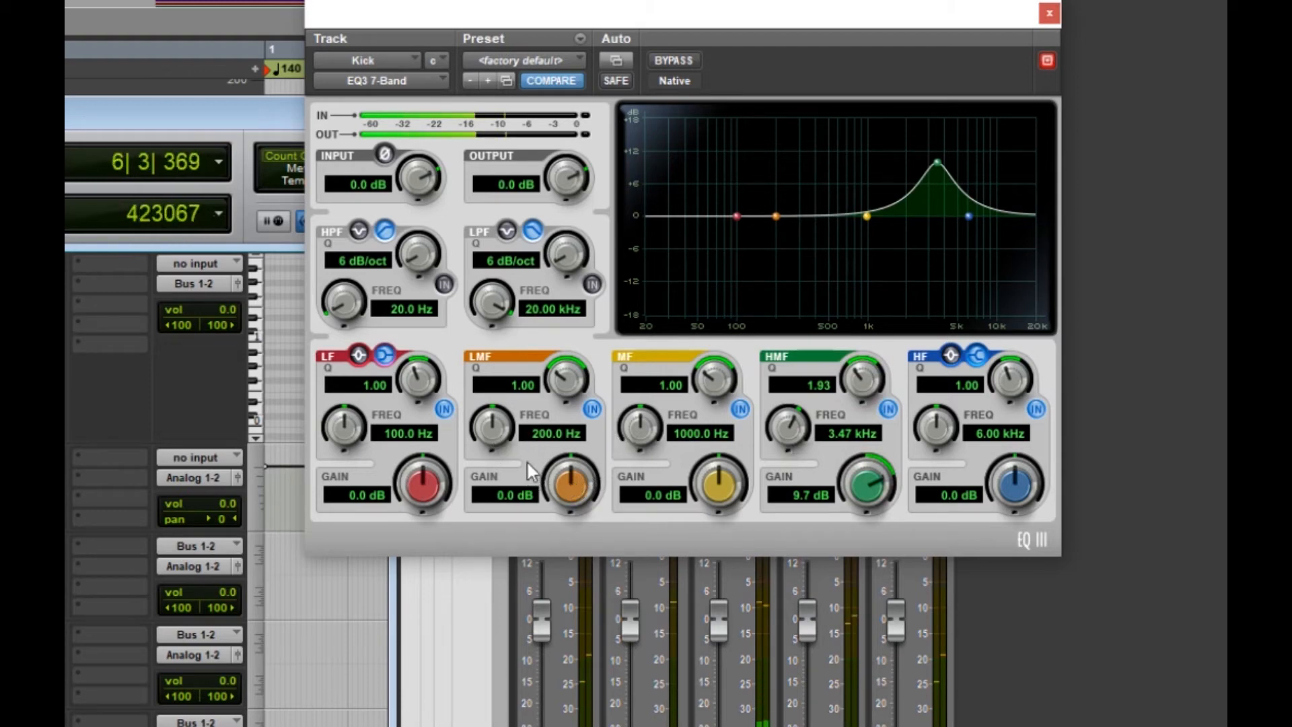
Set the Kick EQ3's LMF band to about 166.2 Hz at 4.1 dB and the MF band to 514.1 Hz at -3.4 dB
left_click_drag(501, 438, 501, 444)
left_click_drag(572, 485, 571, 470)
left_click_drag(645, 426, 641, 479)
left_click_drag(733, 482, 721, 495)
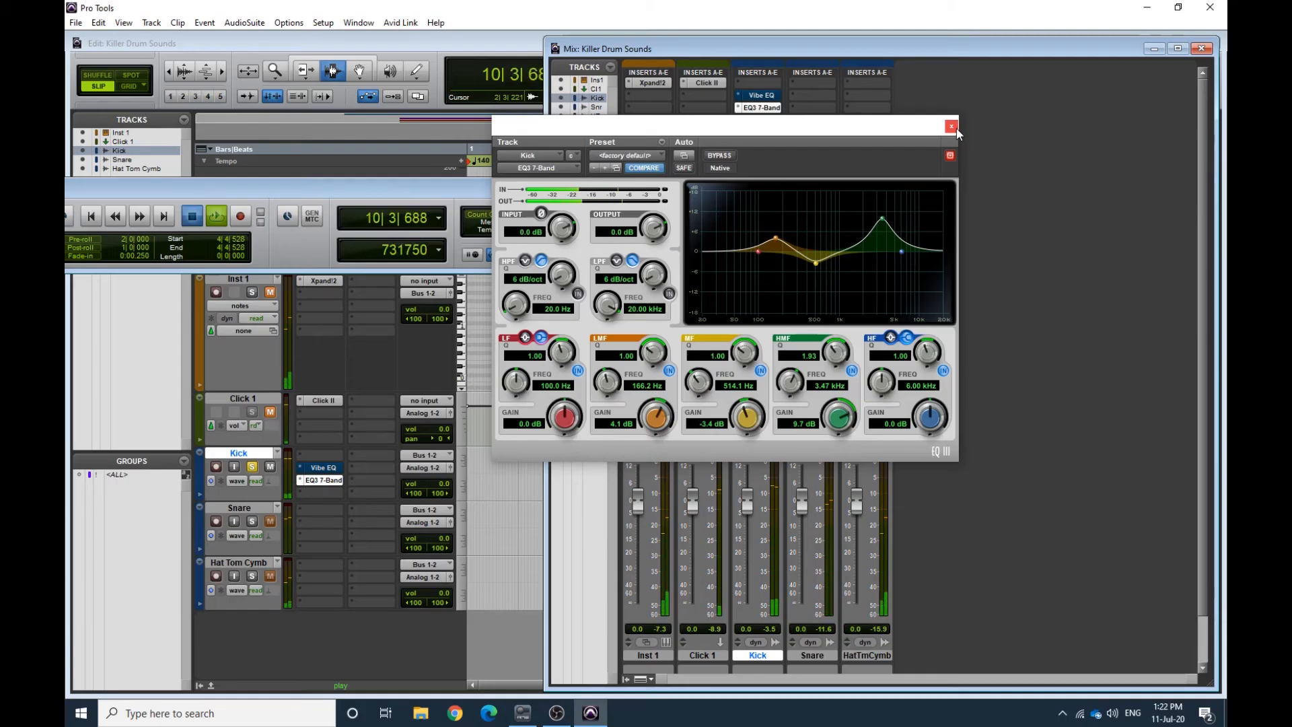
left_click(951, 127)
key("space")
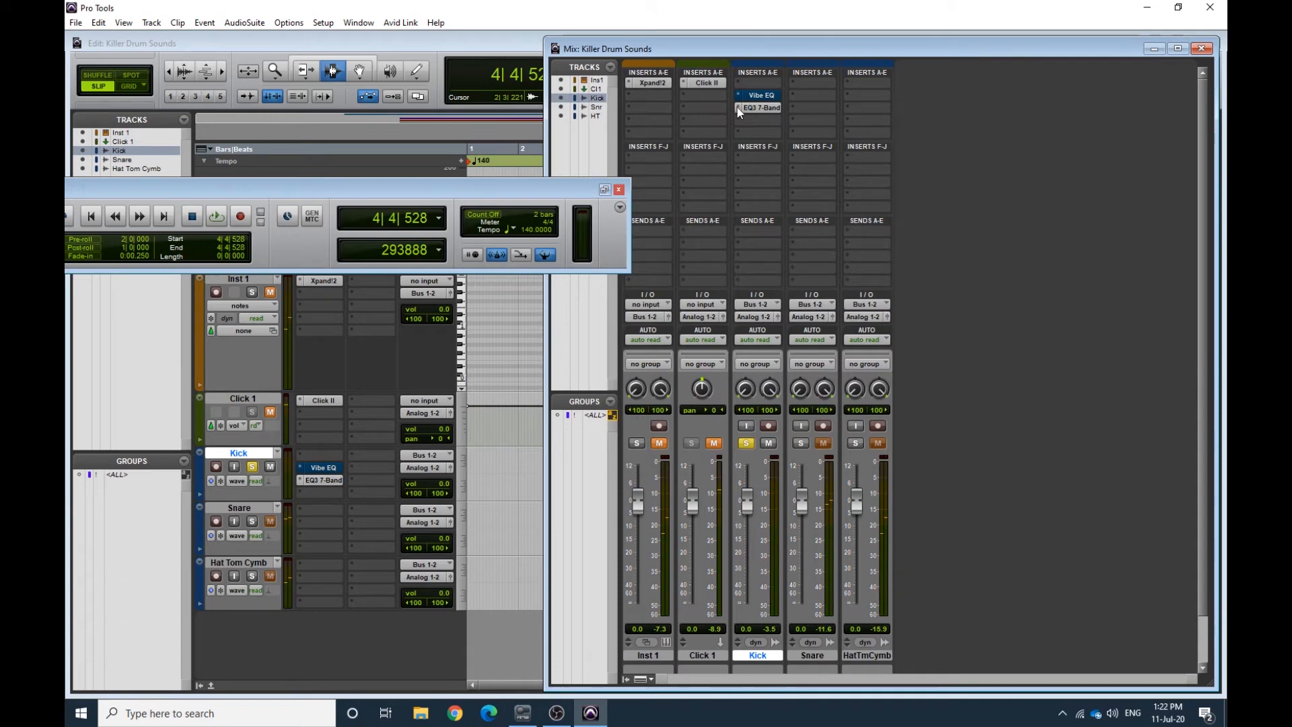
Remove EQ3 7-Band from the Kick channel and take Vibe EQ out of bypass
left_click(740, 107)
left_click(754, 107)
left_click(741, 97)
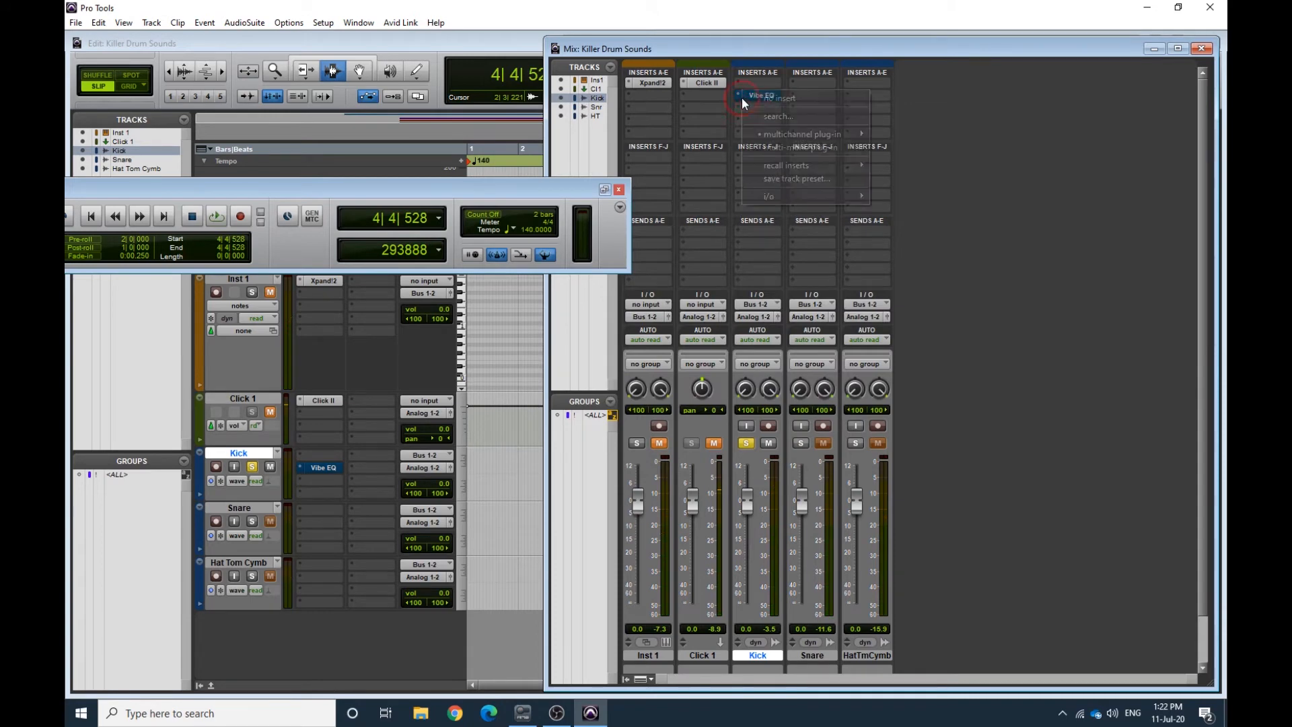
left_click(761, 93)
left_click(761, 95)
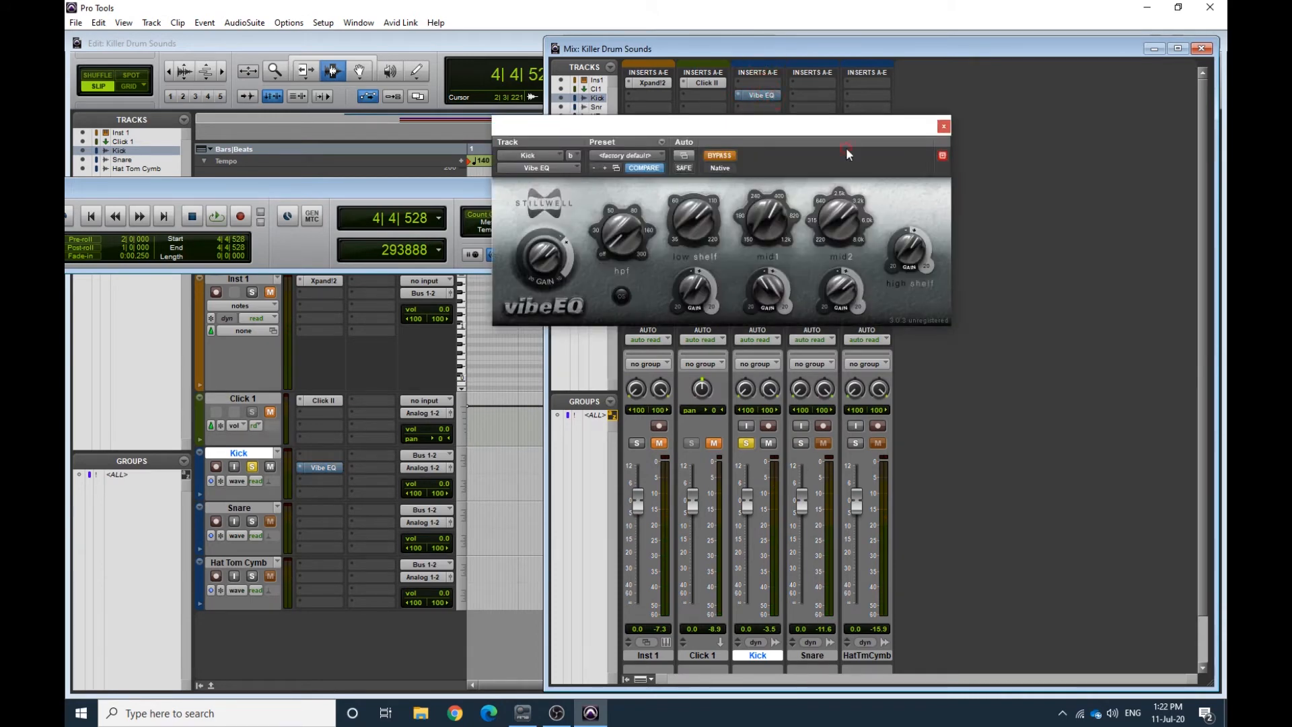
left_click(944, 125)
Insert the multichannel Dyn3 Compressor/Limiter (stereo) in the Kick's third insert slot and load its Kick Tight preset
left_click(773, 108)
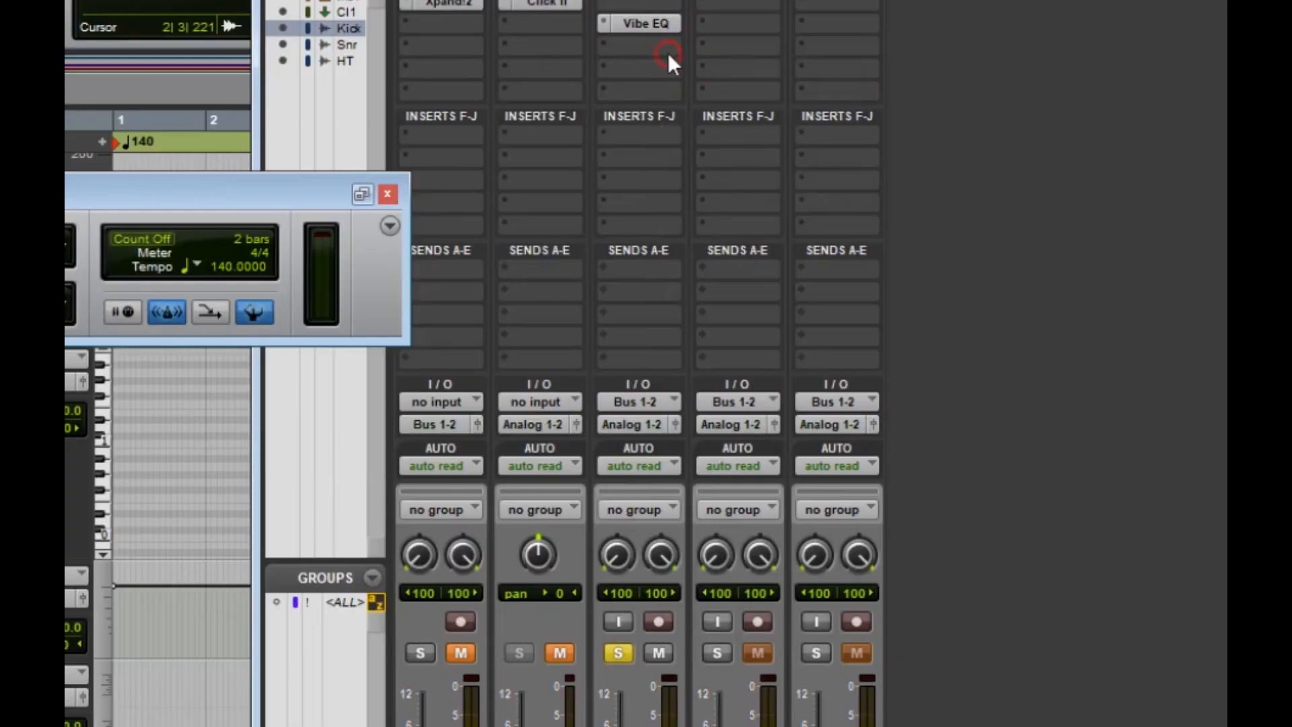
mouse_move(696, 124)
mouse_move(976, 138)
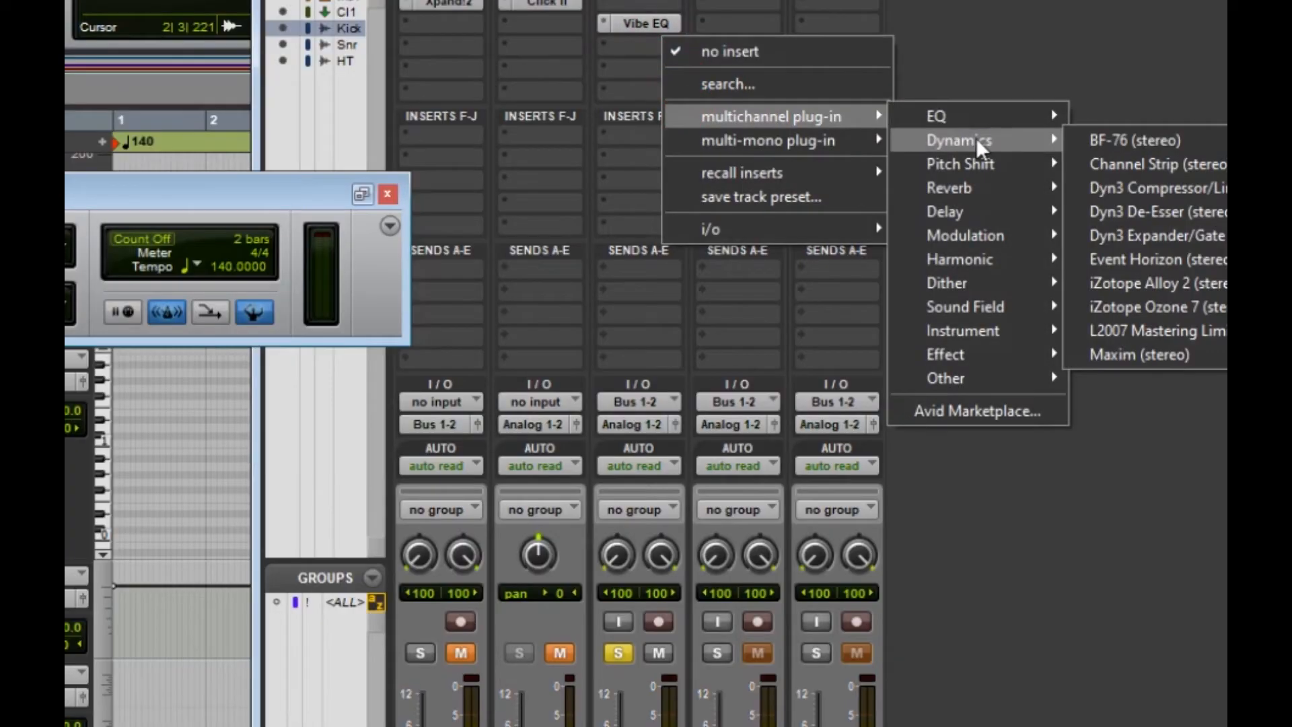
left_click(1157, 188)
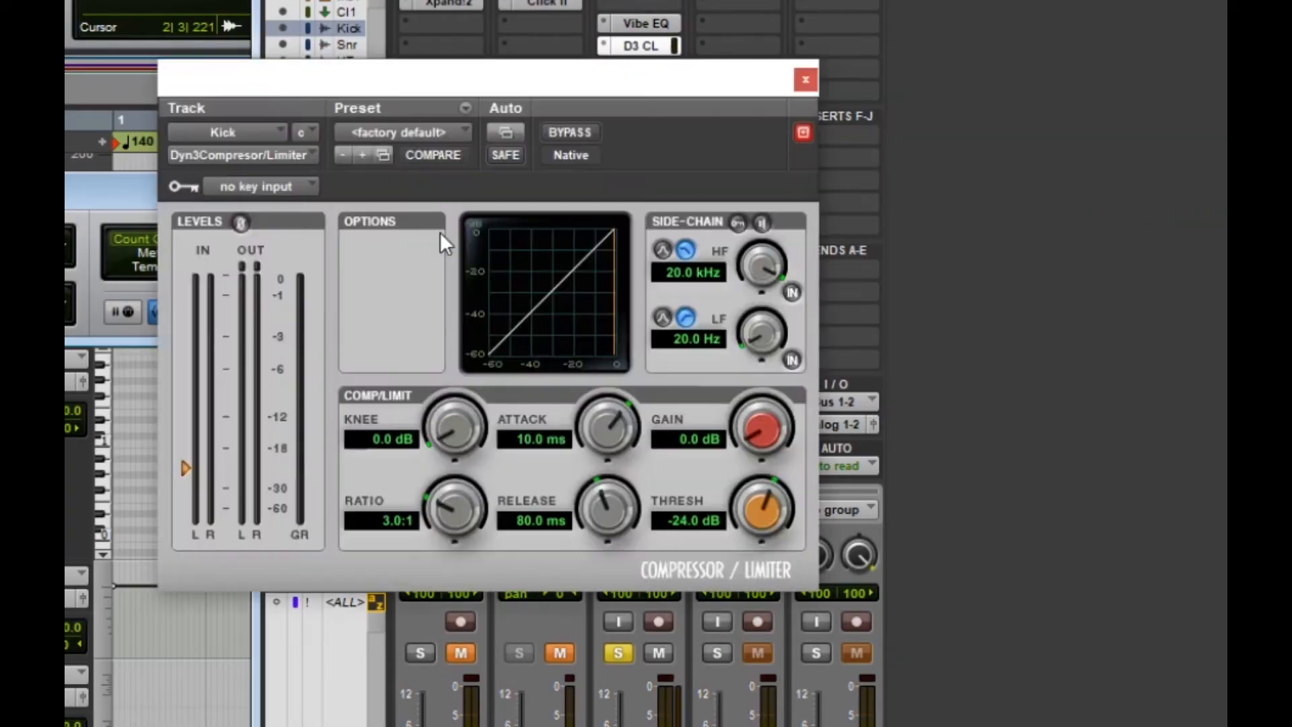
left_click(410, 133)
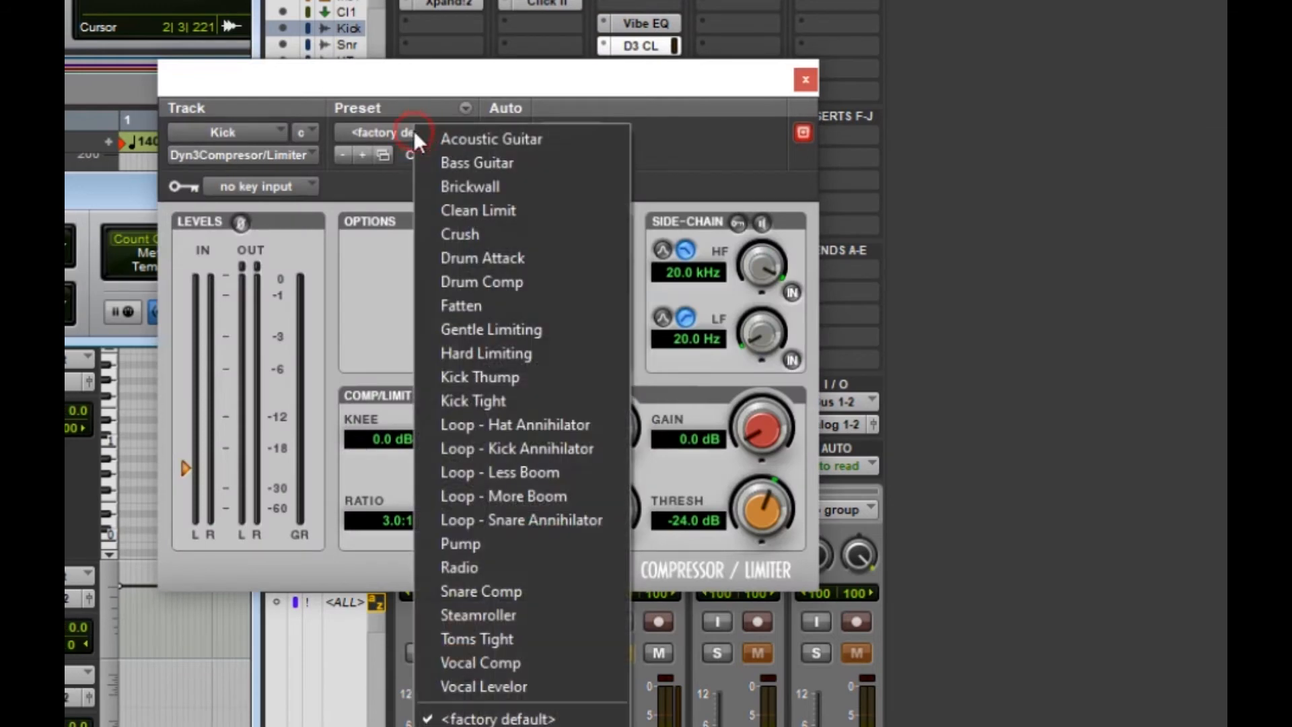
left_click(502, 406)
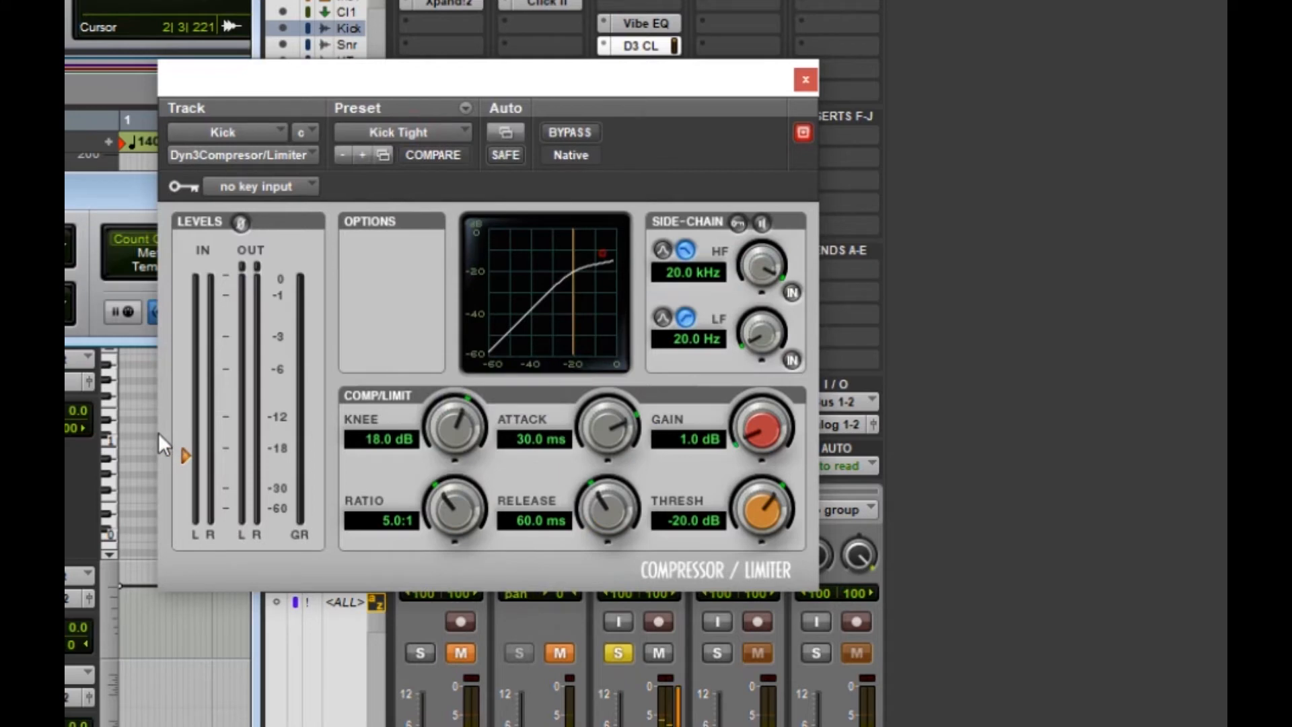
left_click(183, 455)
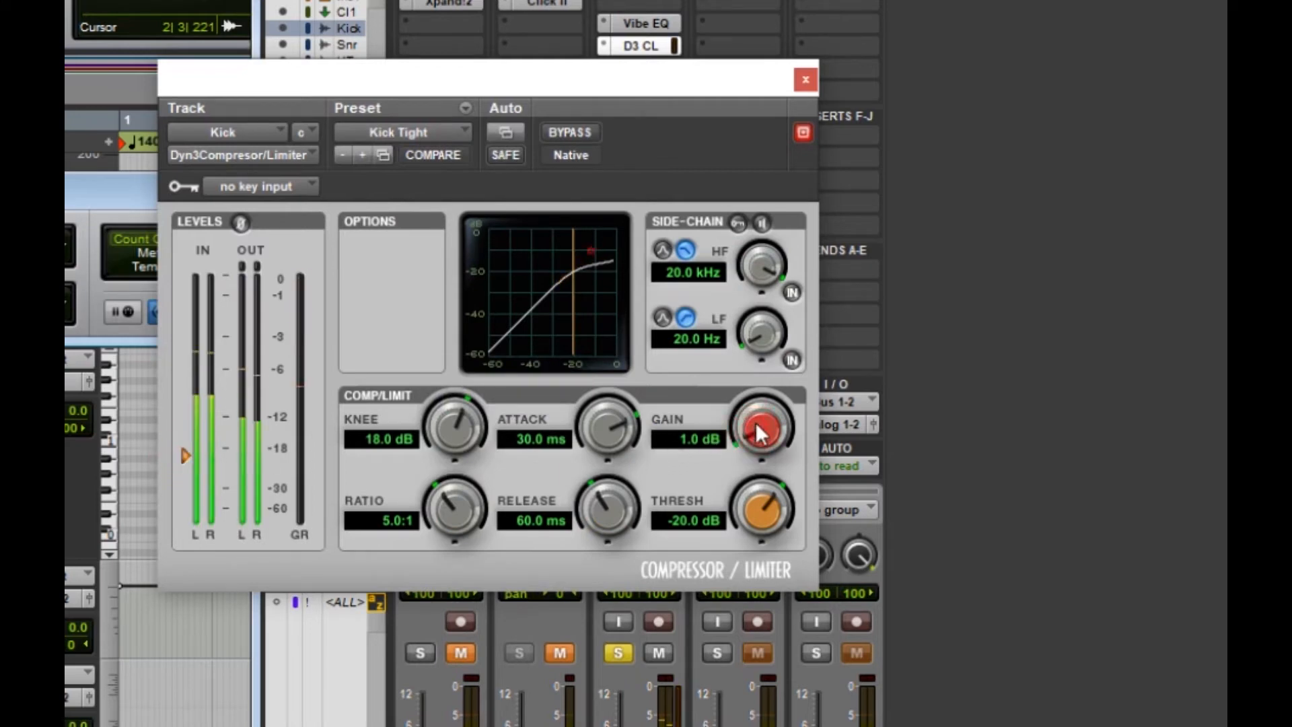
left_click(805, 80)
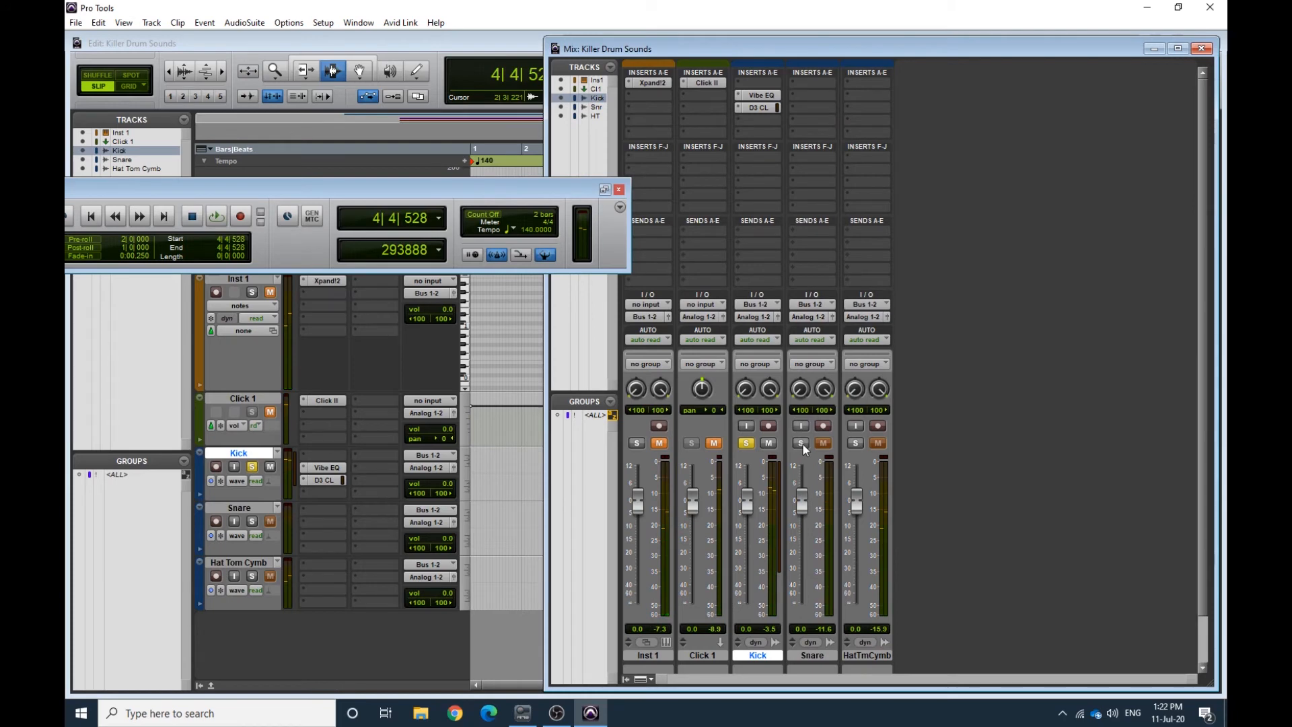
Solo the Snare instead of the Kick and start playback
left_click(801, 443)
left_click(768, 444)
key("space")
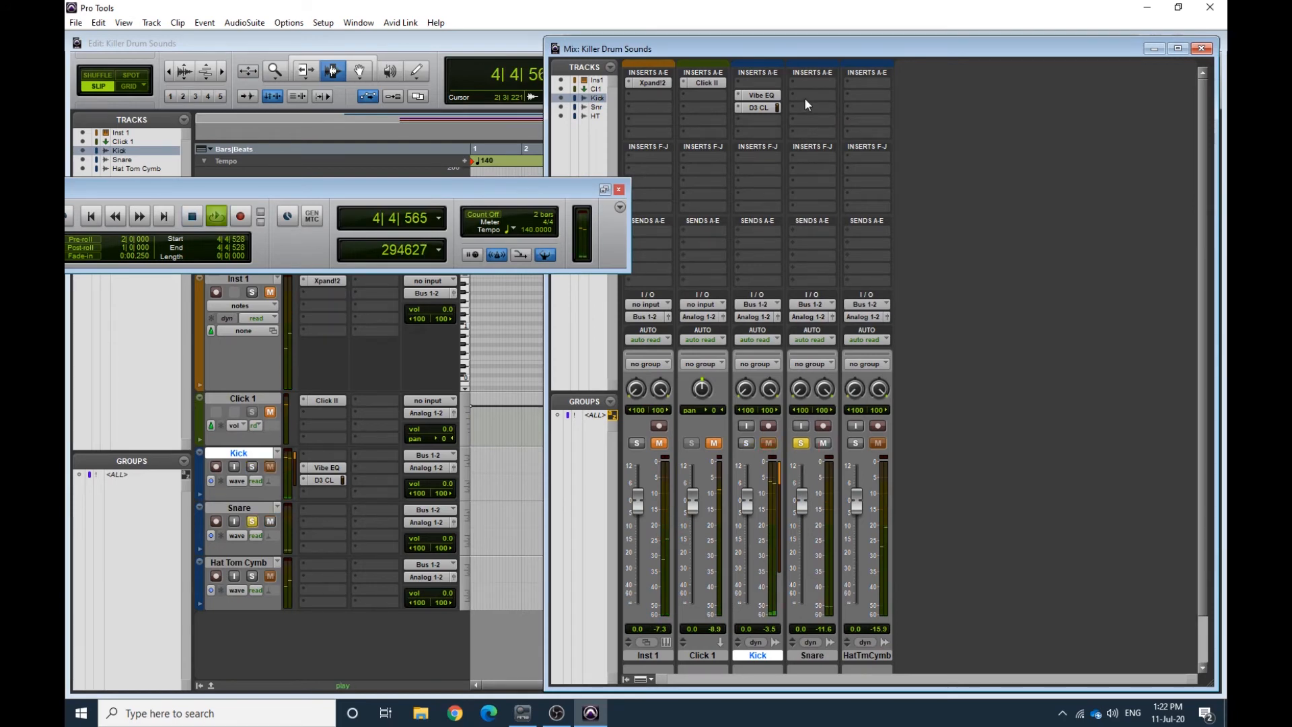
Insert the multichannel EQ3 7-Band (stereo) plug-in in the Snare channel's second insert slot
left_click(810, 95)
mouse_move(845, 137)
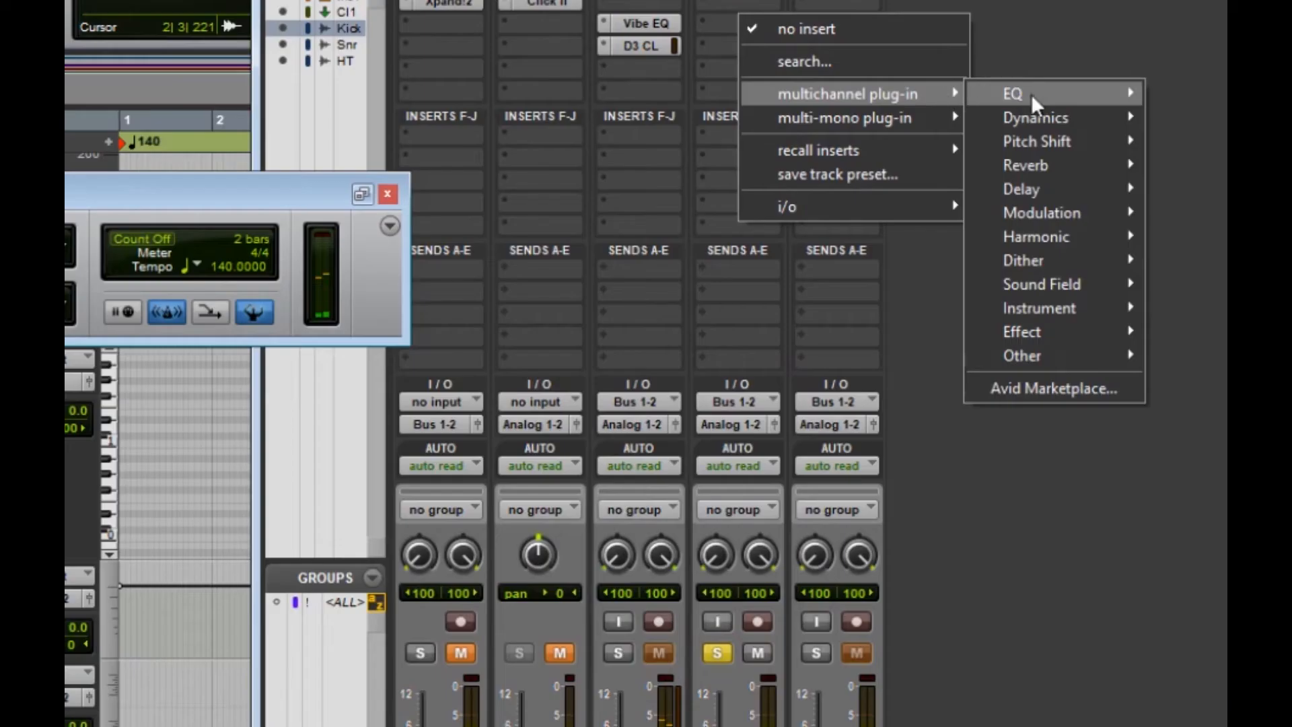
mouse_move(977, 138)
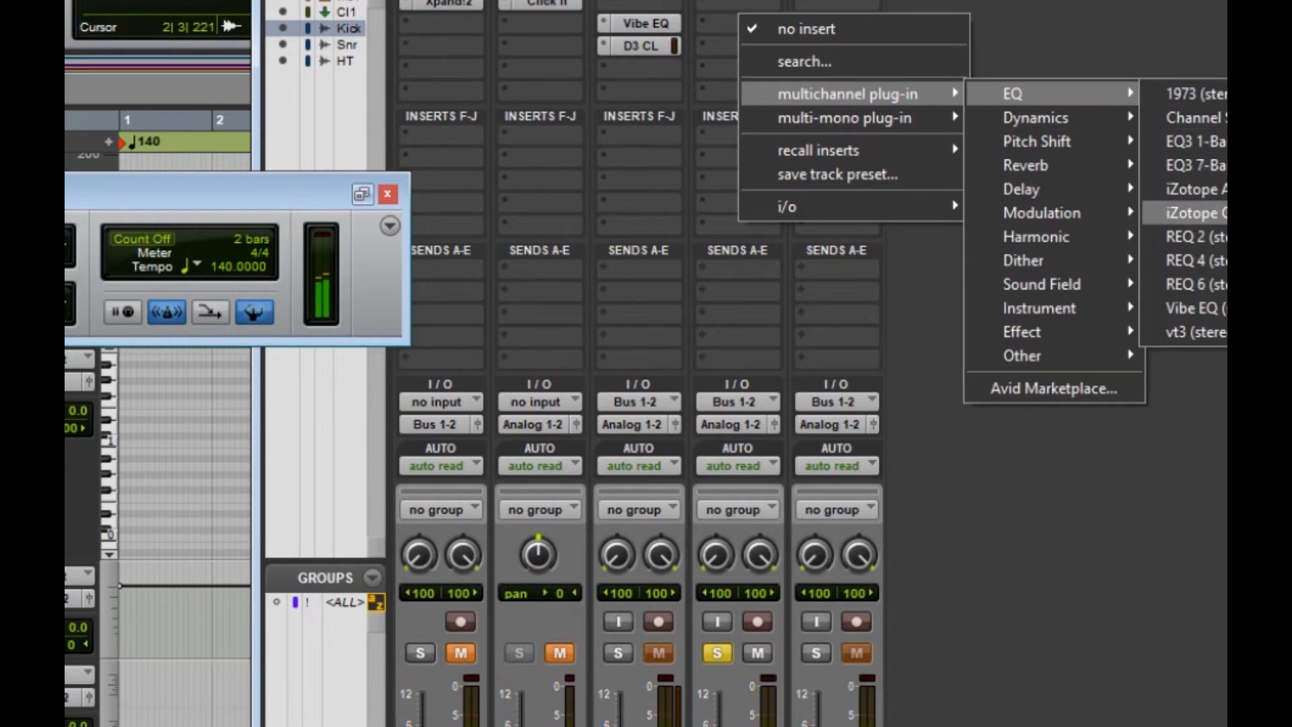
left_click(1194, 165)
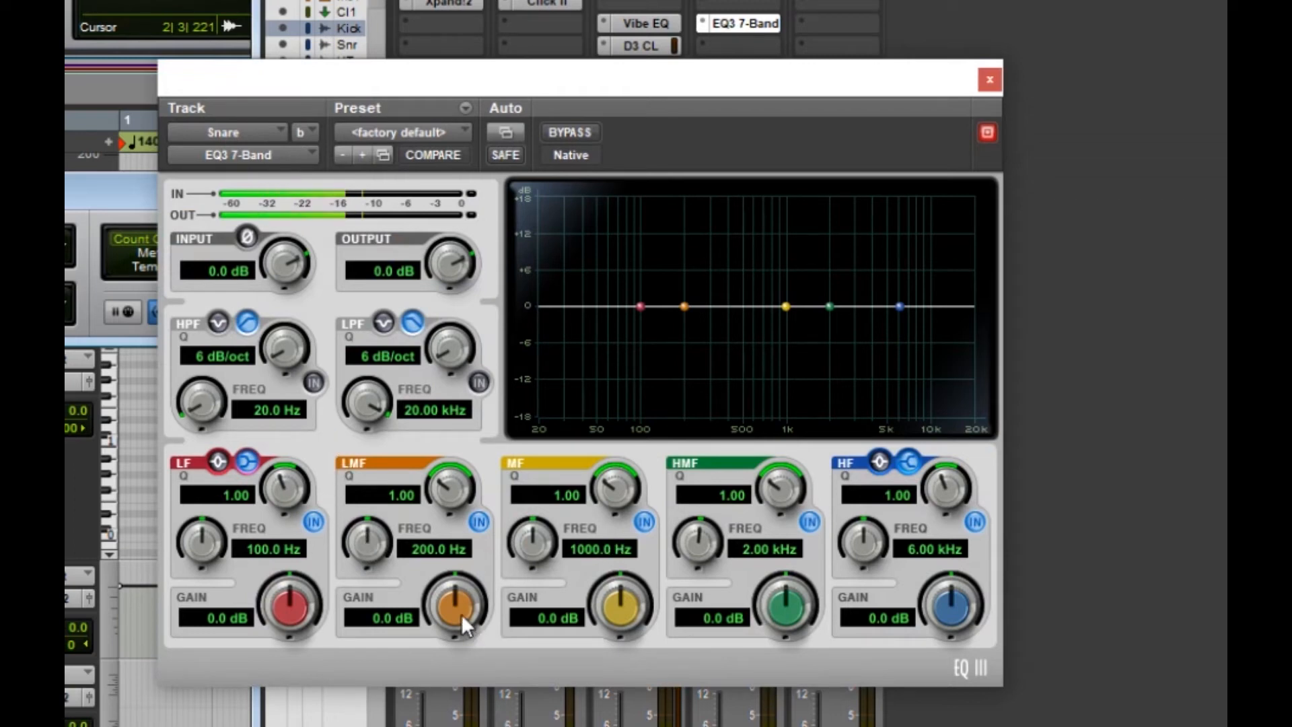
Set the Snare EQ's LMF band to about 260.8 Hz, 6.1 dB and Q 0.90, and boost the HMF gain to 5.9 dB
left_click_drag(378, 558, 379, 537)
left_click_drag(450, 610, 442, 557)
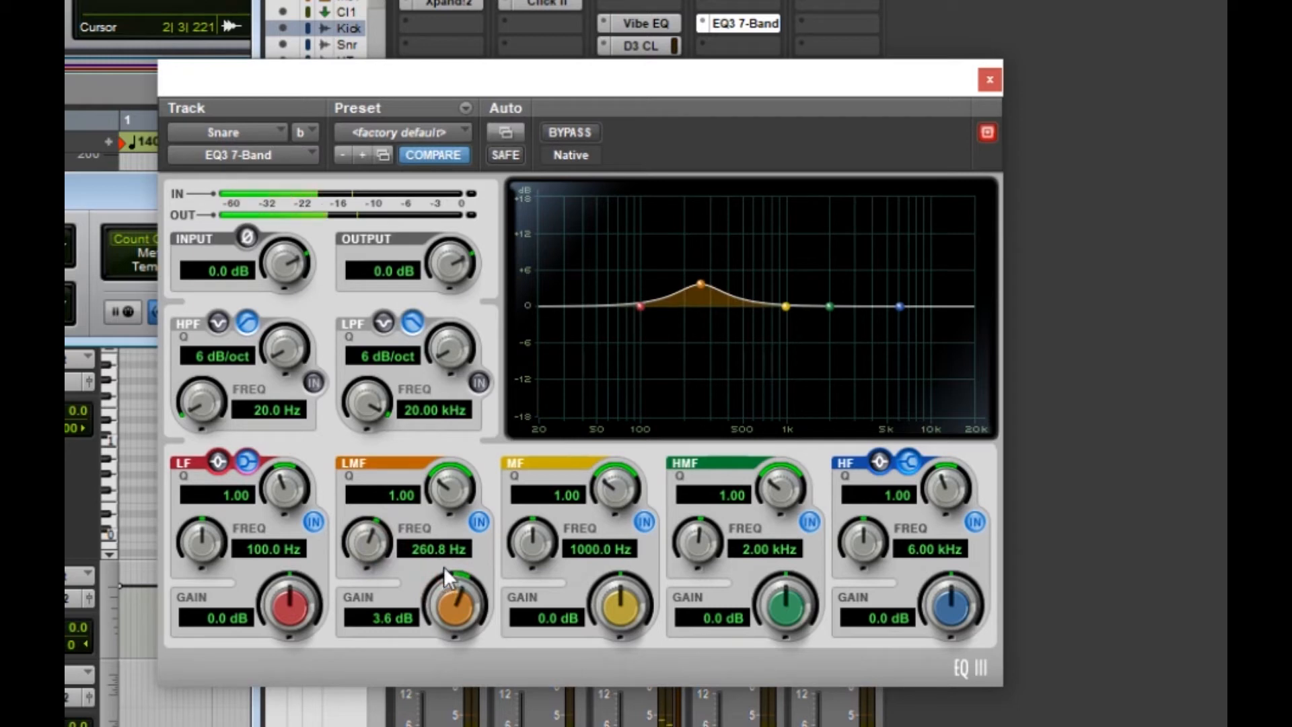
left_click_drag(468, 596, 466, 576)
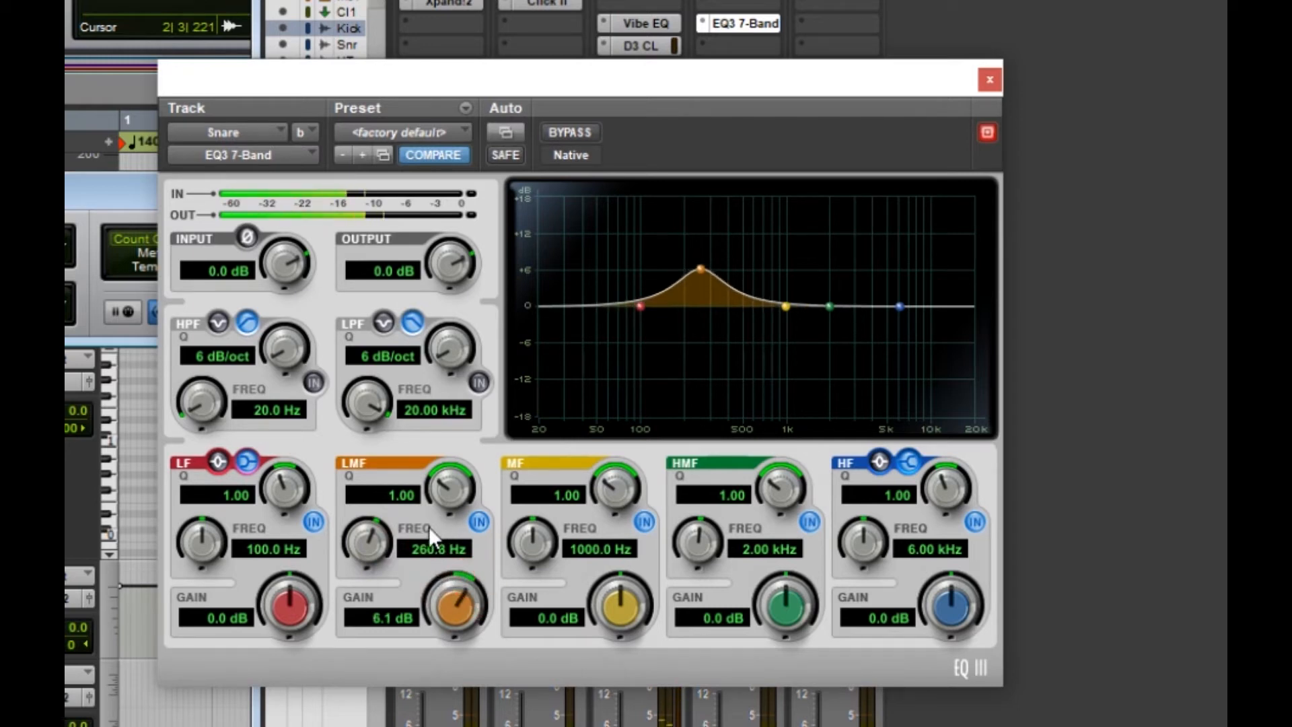
left_click_drag(446, 507, 431, 562)
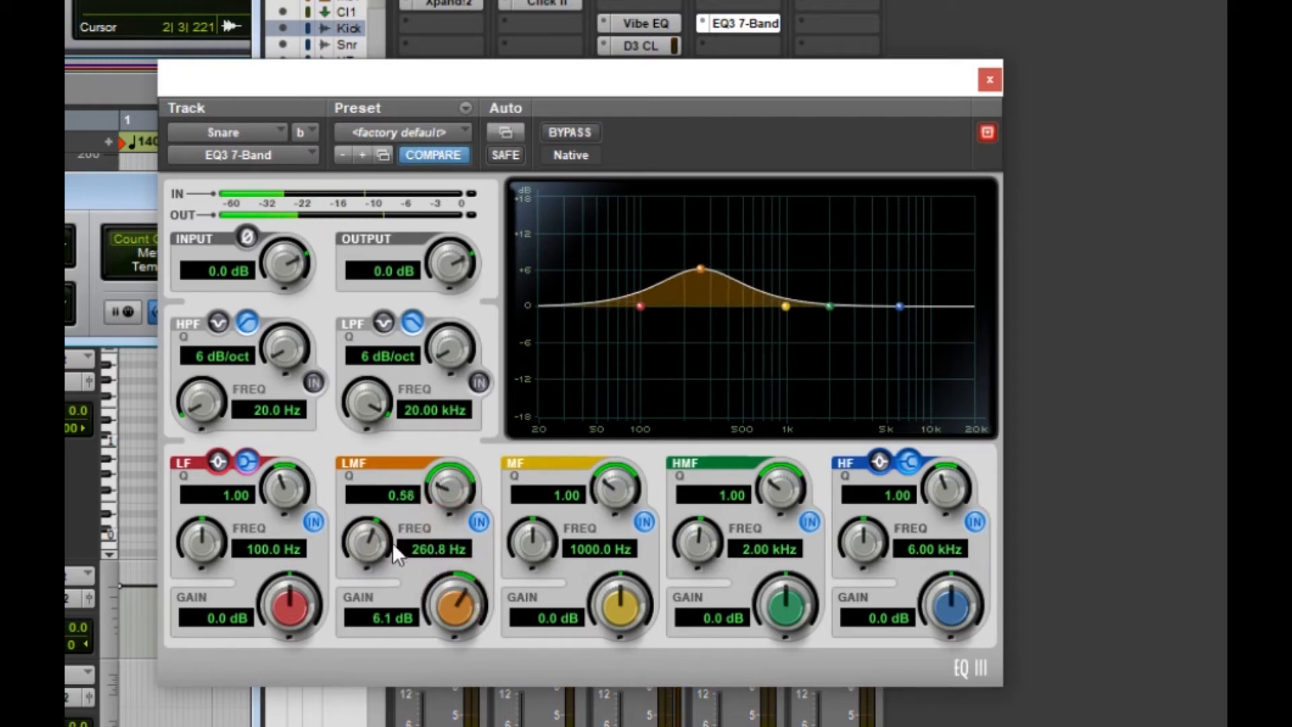
left_click_drag(434, 486, 447, 455)
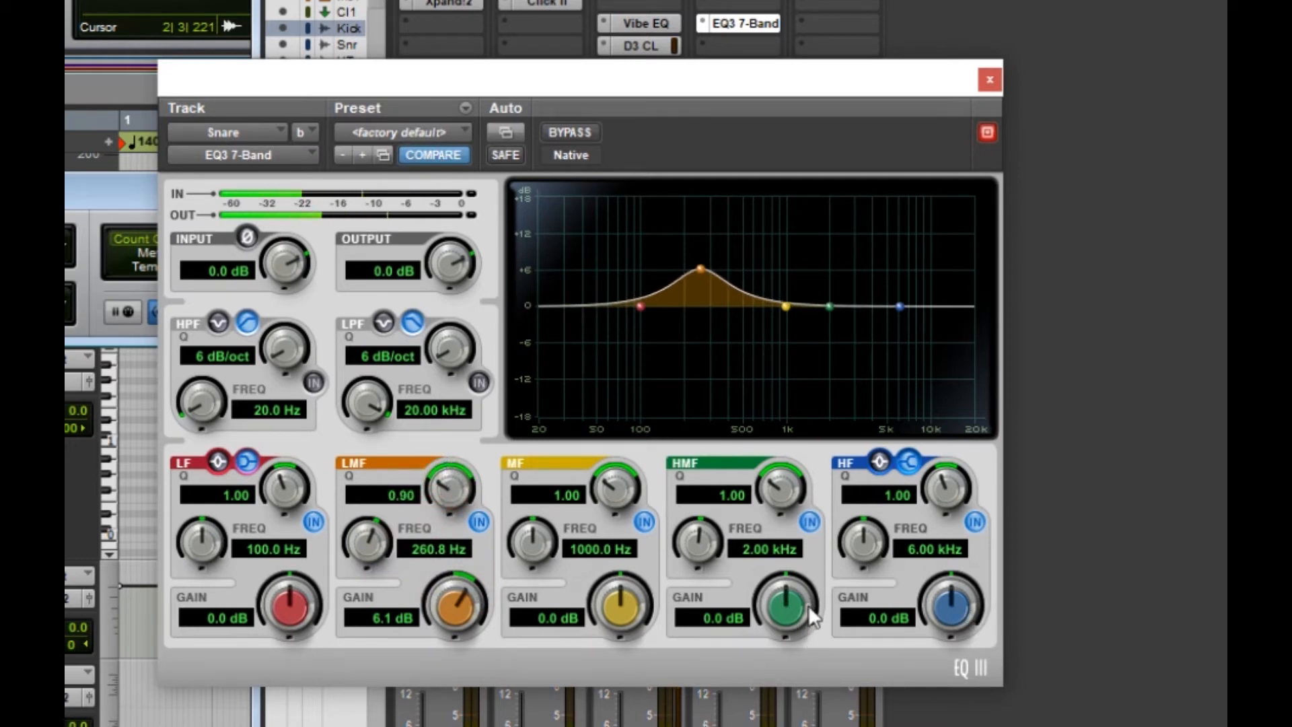
left_click_drag(786, 592, 789, 649)
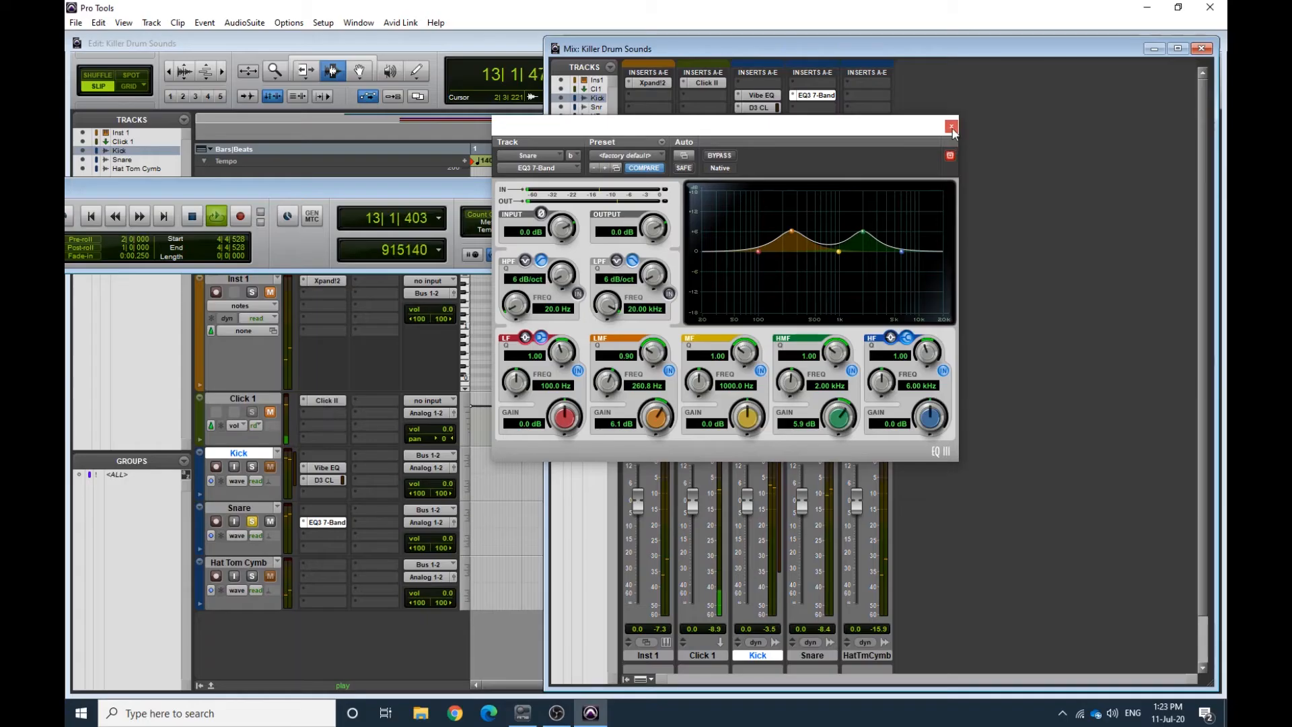
left_click(952, 127)
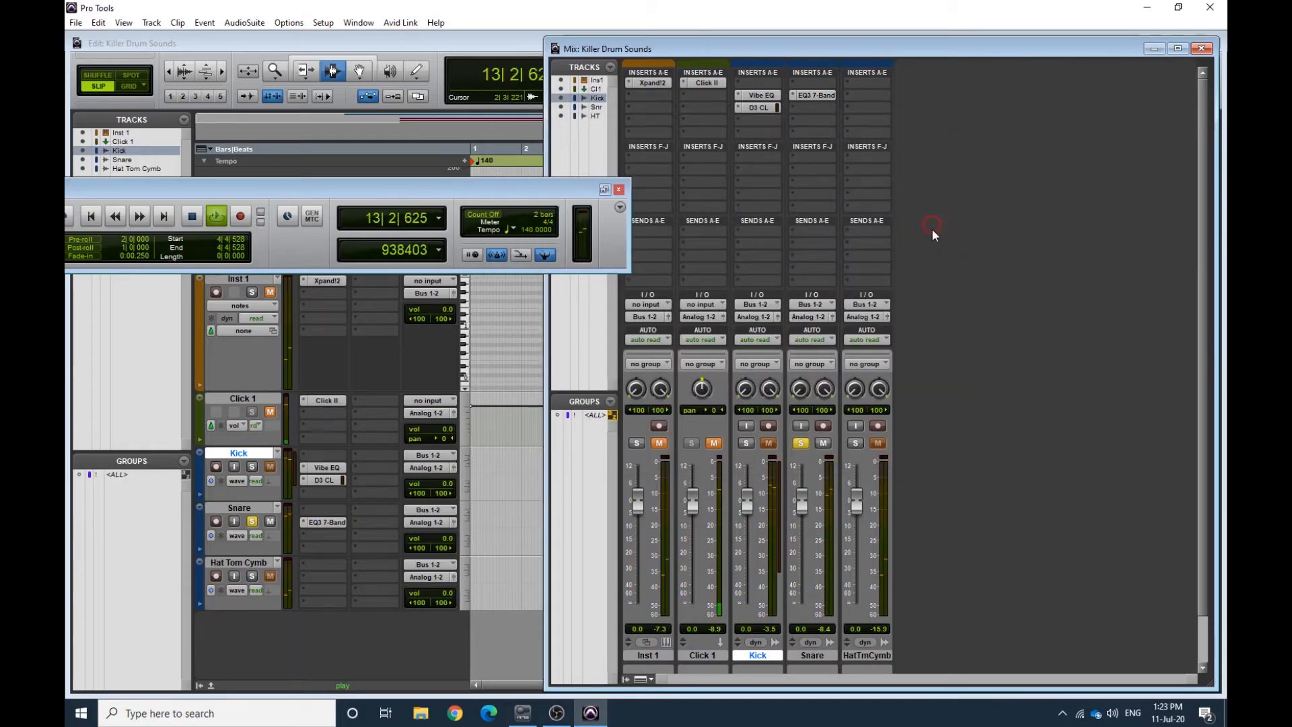
key("space")
Insert the multichannel Dyn3 Compressor/Limiter (stereo) plug-in in the Snare channel's third insert slot
left_click(806, 109)
mouse_move(868, 148)
mouse_move(966, 160)
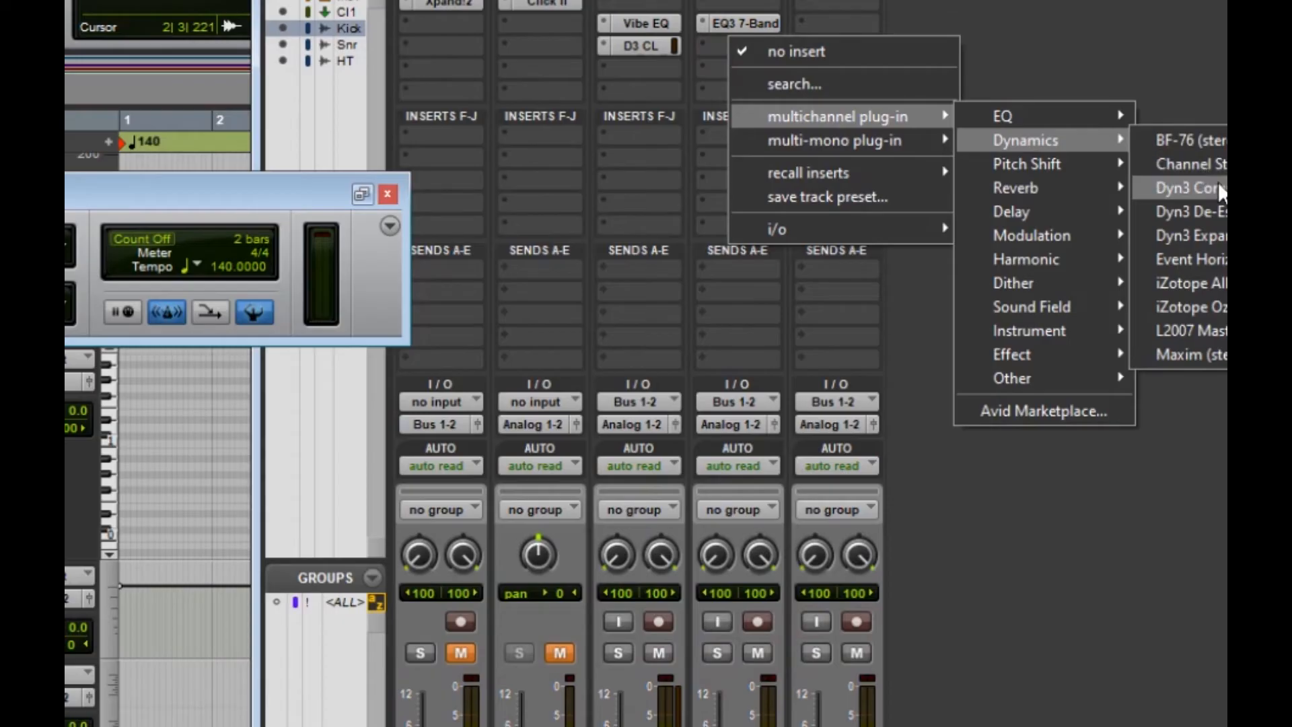
left_click(1220, 188)
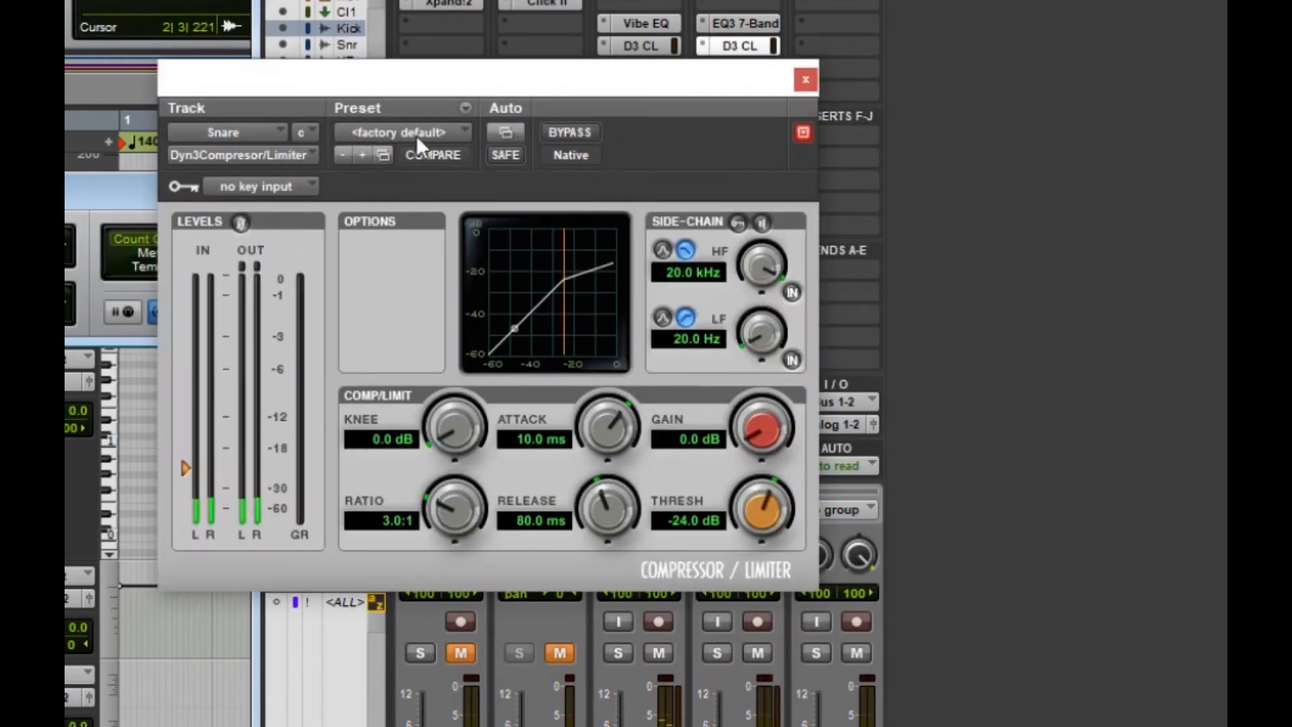
With the Snare soloed, load the Kick Thump compressor preset and set its threshold to -16.4 dB and gain to 2.0 dB
left_click(717, 652)
left_click(362, 119)
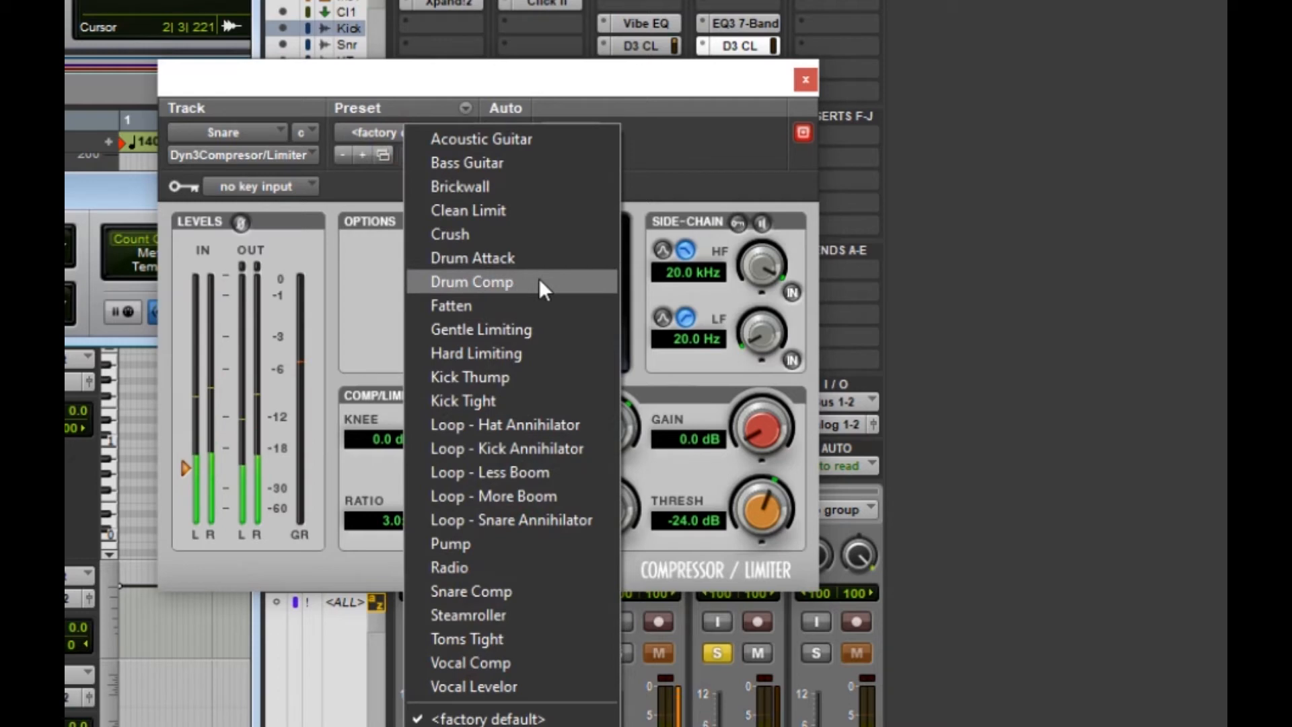
left_click(538, 375)
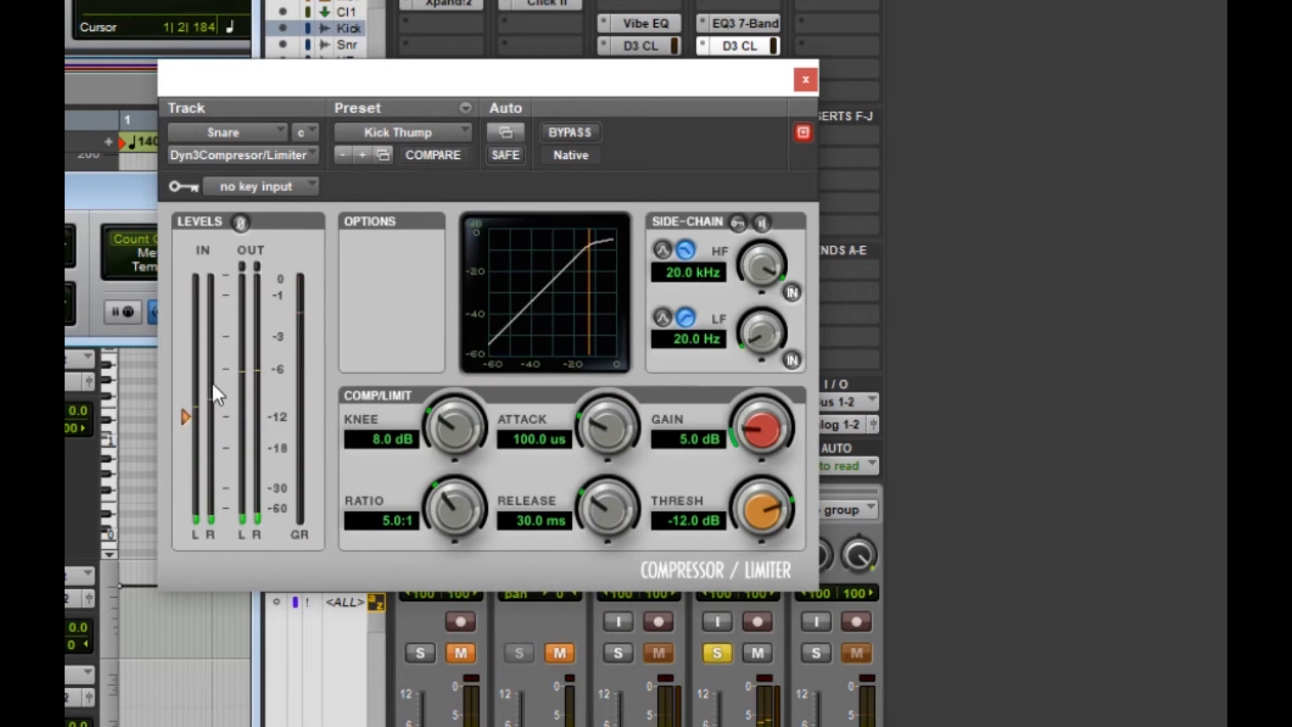
left_click_drag(188, 415, 184, 432)
left_click_drag(758, 433, 753, 462)
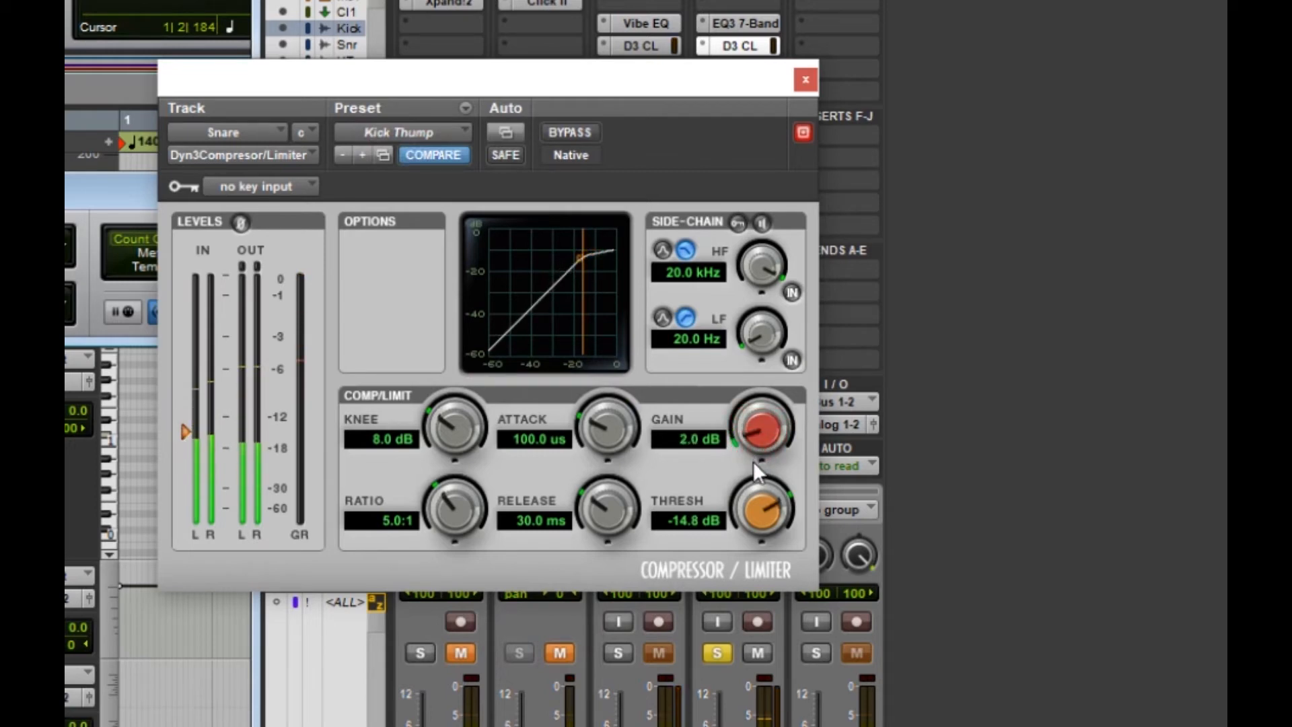
left_click_drag(185, 431, 179, 438)
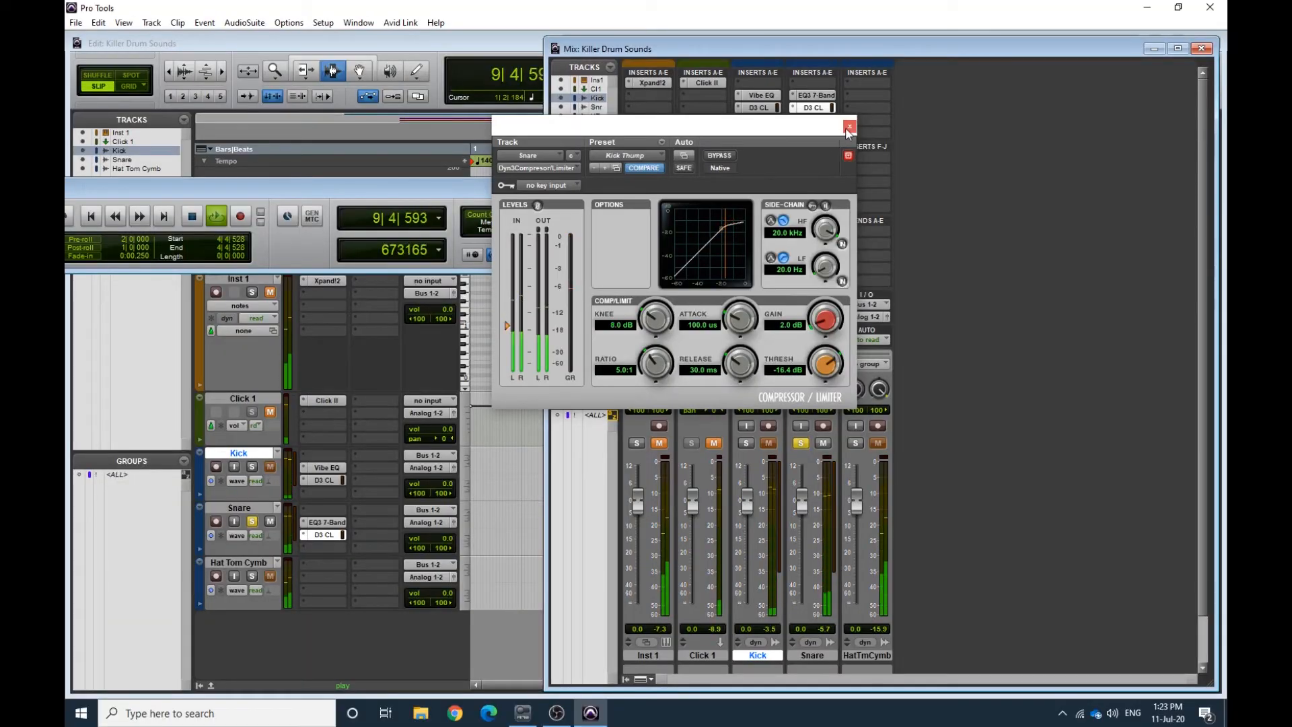
left_click(849, 127)
key("space")
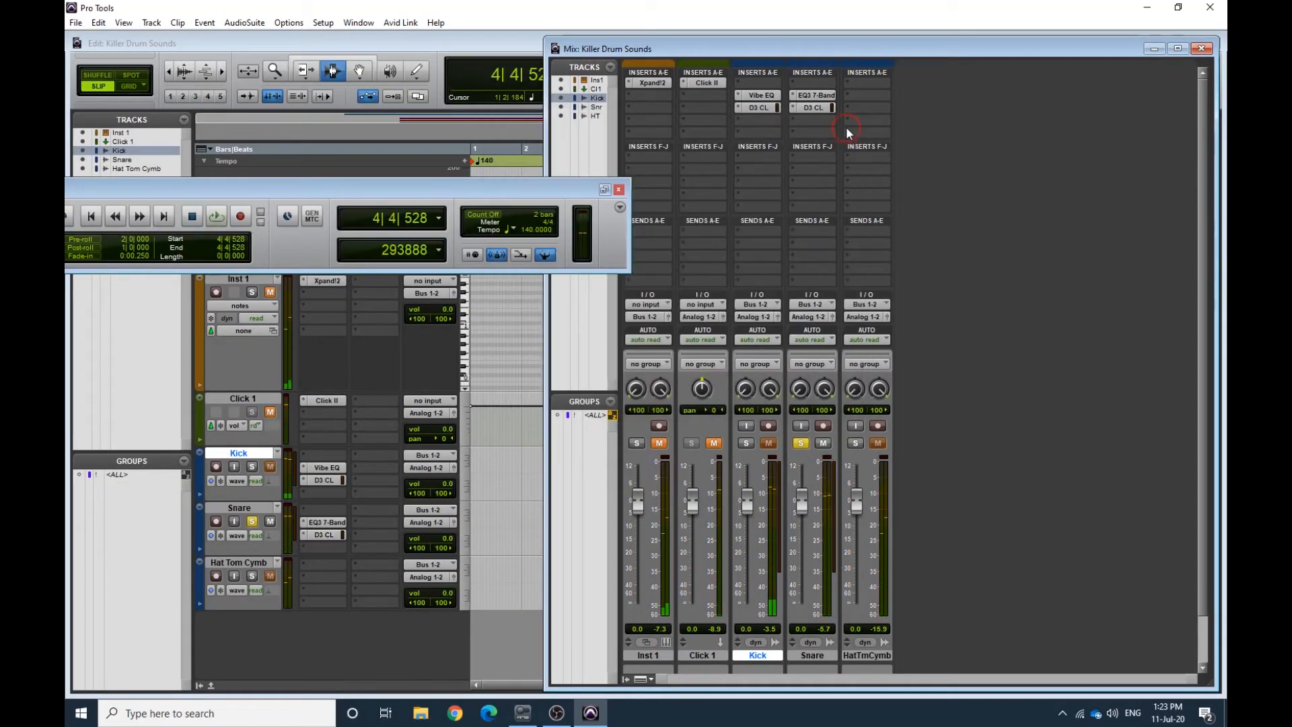
Solo the HatTmCymb channel instead of the Snare and start playback
left_click(800, 442)
left_click(855, 442)
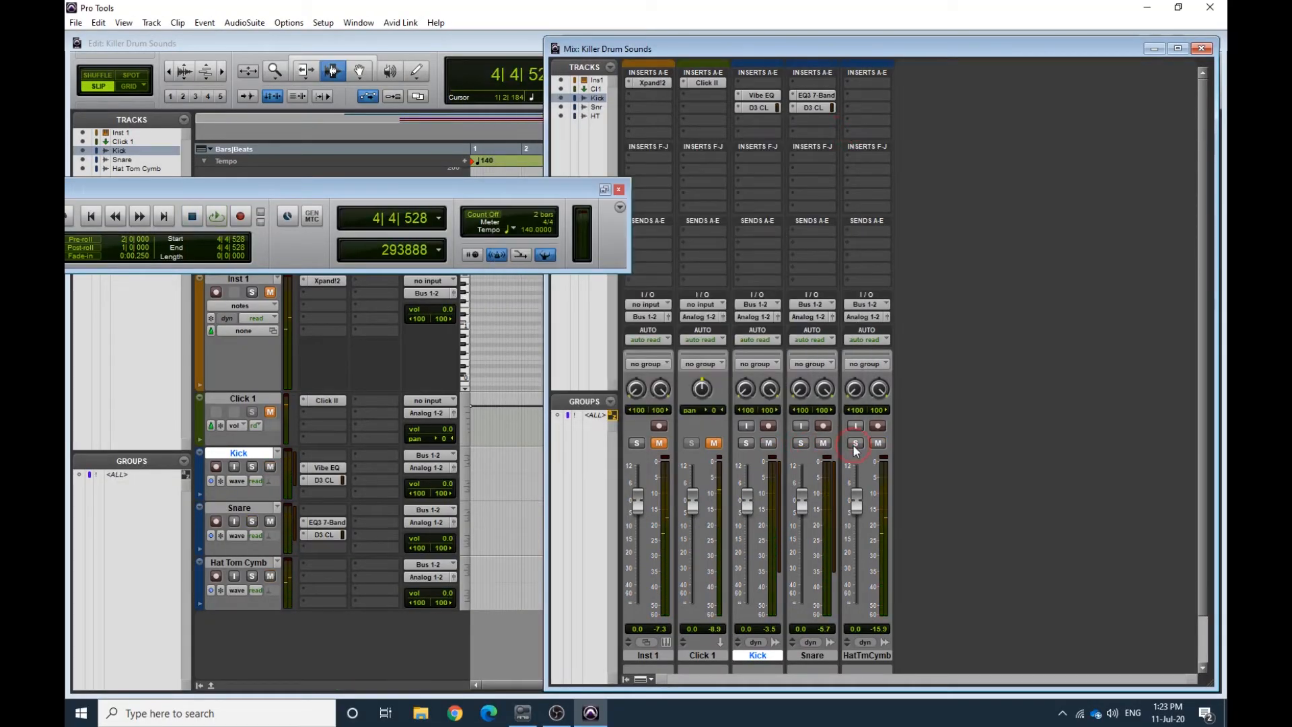
key("space")
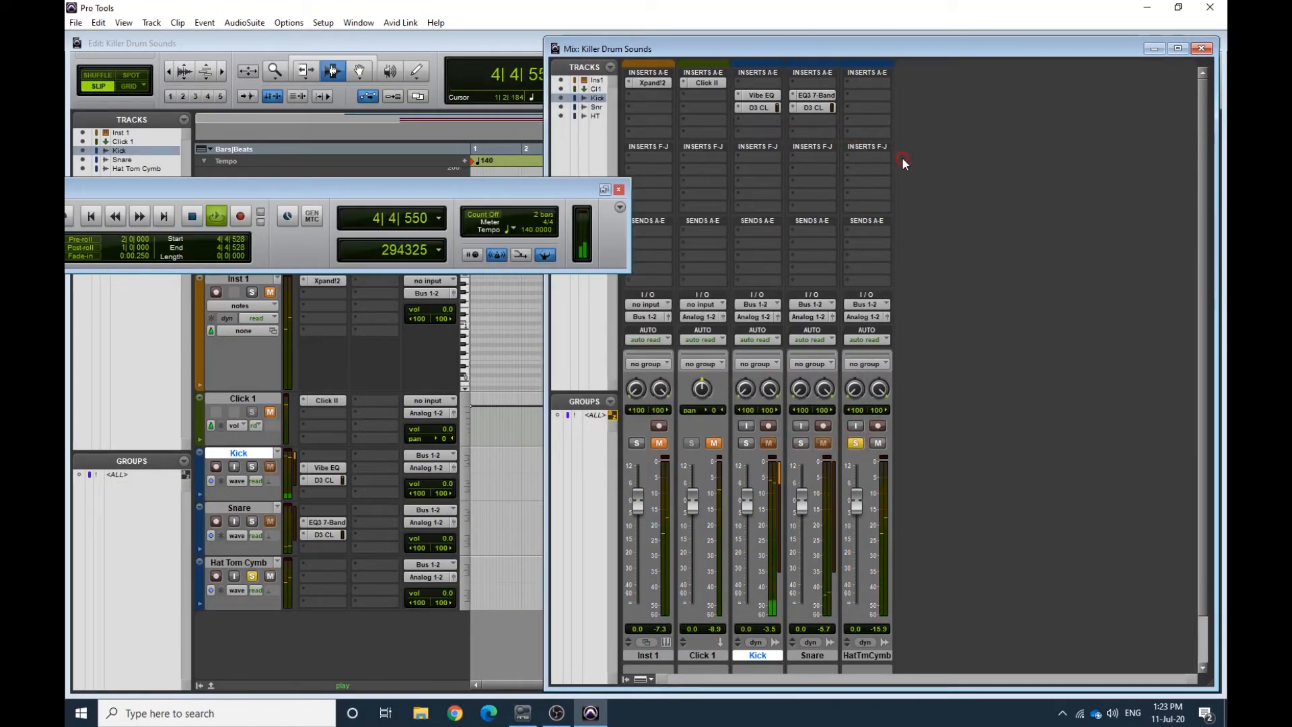
Insert the multichannel EQ3 7-Band in the HatTmCymb channel's second insert slot and set its HF band to 3.47 kHz and 2.7 dB
left_click(870, 95)
mouse_move(917, 132)
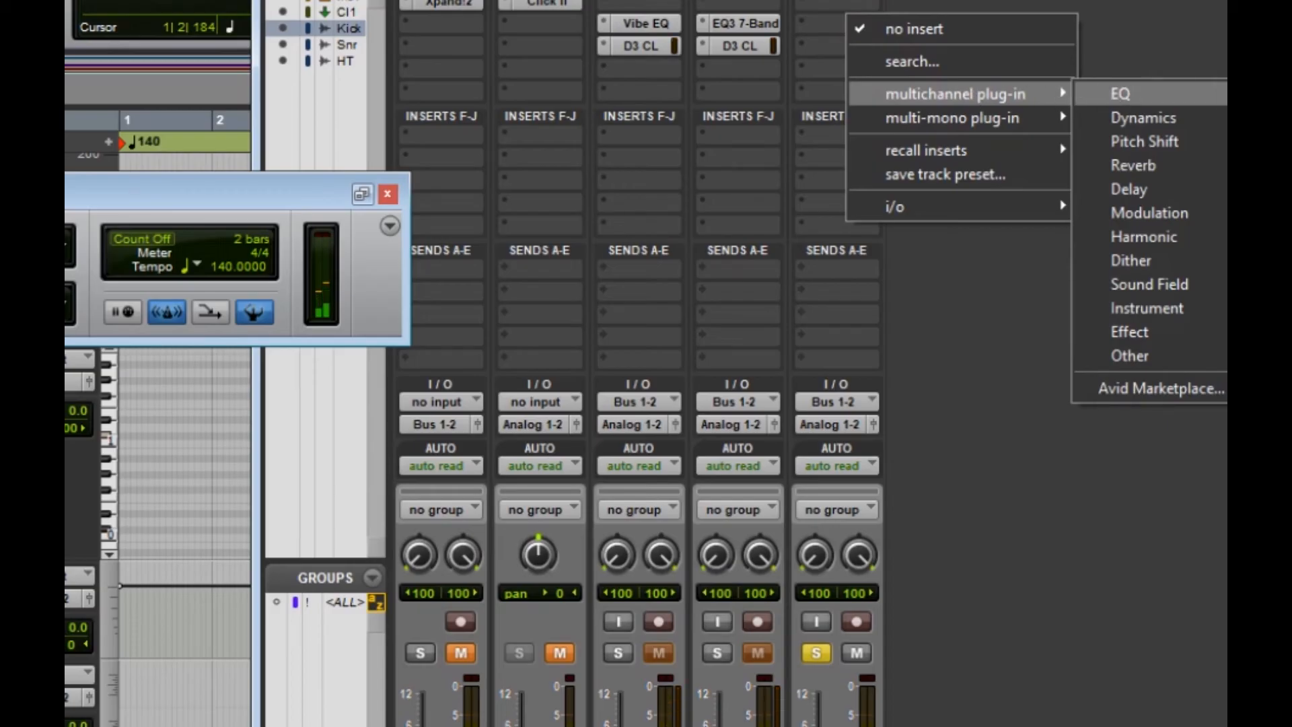
left_click(1271, 141)
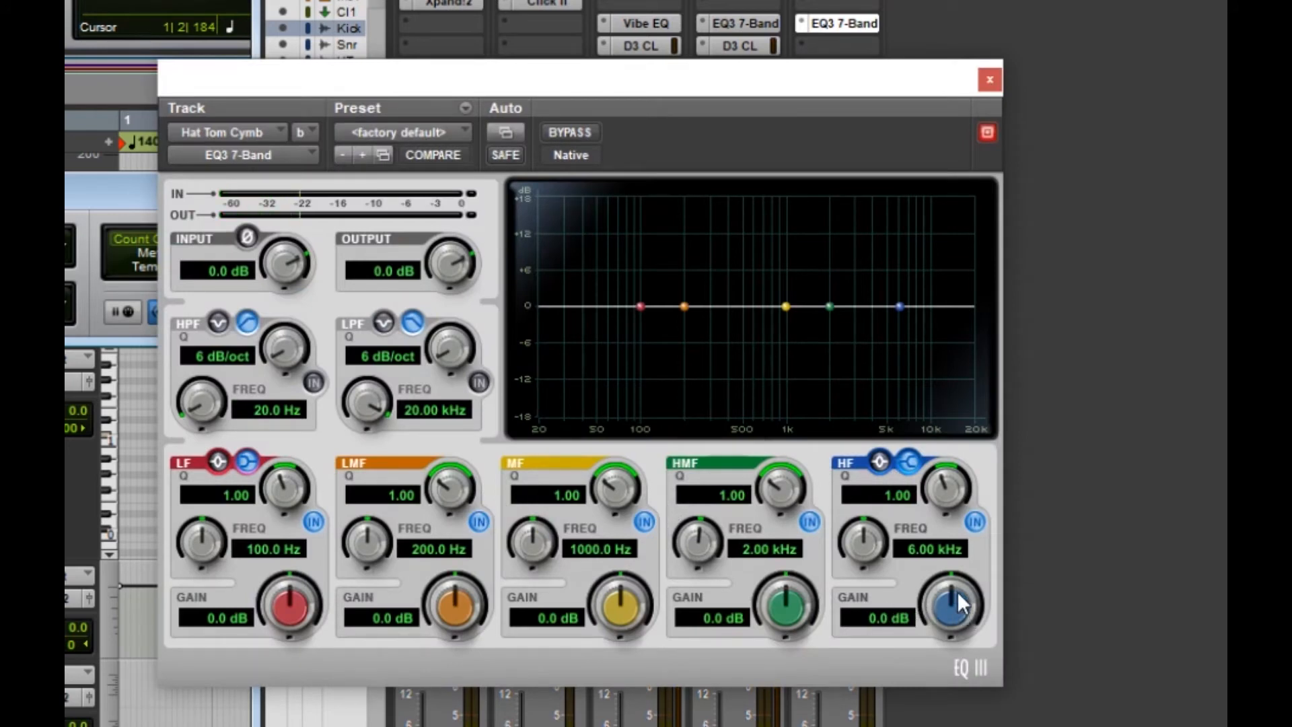
left_click_drag(962, 611, 949, 557)
left_click_drag(861, 536, 846, 599)
left_click_drag(944, 609, 938, 616)
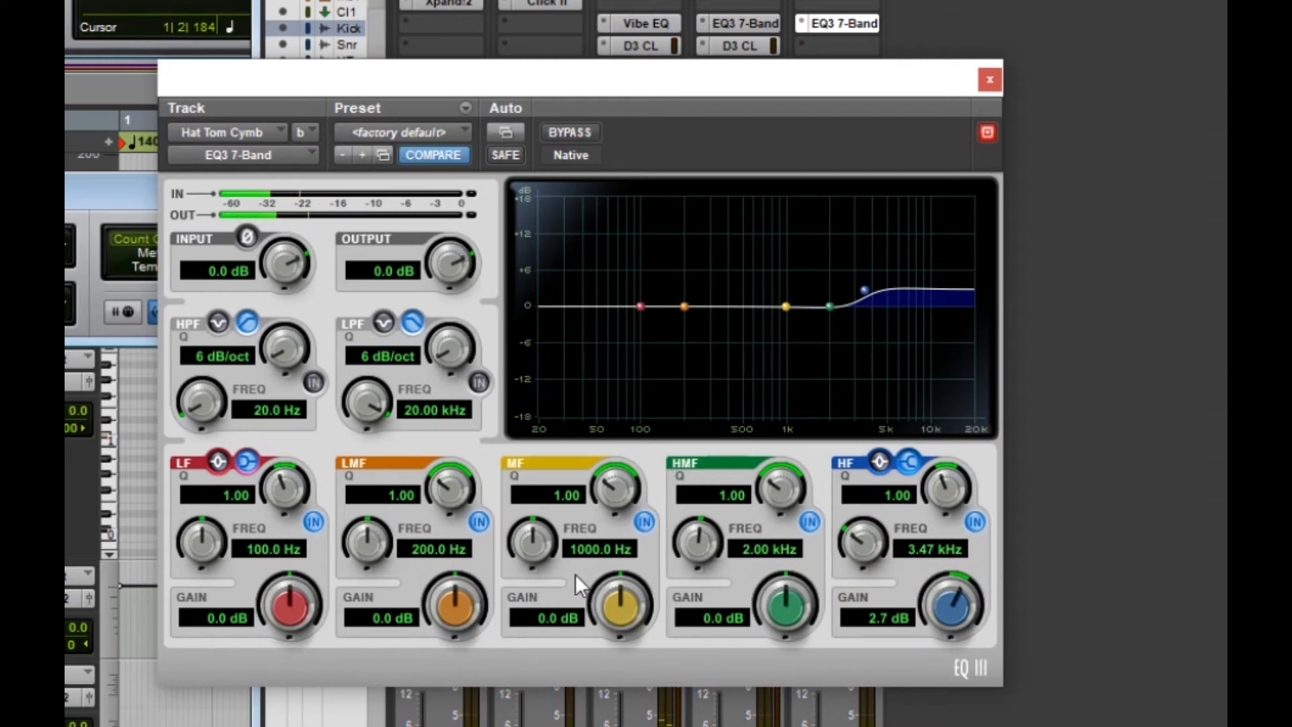
Set the Hat Tom Cymb EQ's MF band to about 325.3 Hz, 4.8 dB and Q 1.55, and close the plug-in window
left_click_drag(613, 600, 543, 540)
left_click_drag(614, 488, 619, 424)
left_click_drag(560, 544, 533, 656)
left_click_drag(624, 615, 617, 649)
left_click_drag(615, 513, 604, 615)
left_click_drag(614, 501, 613, 522)
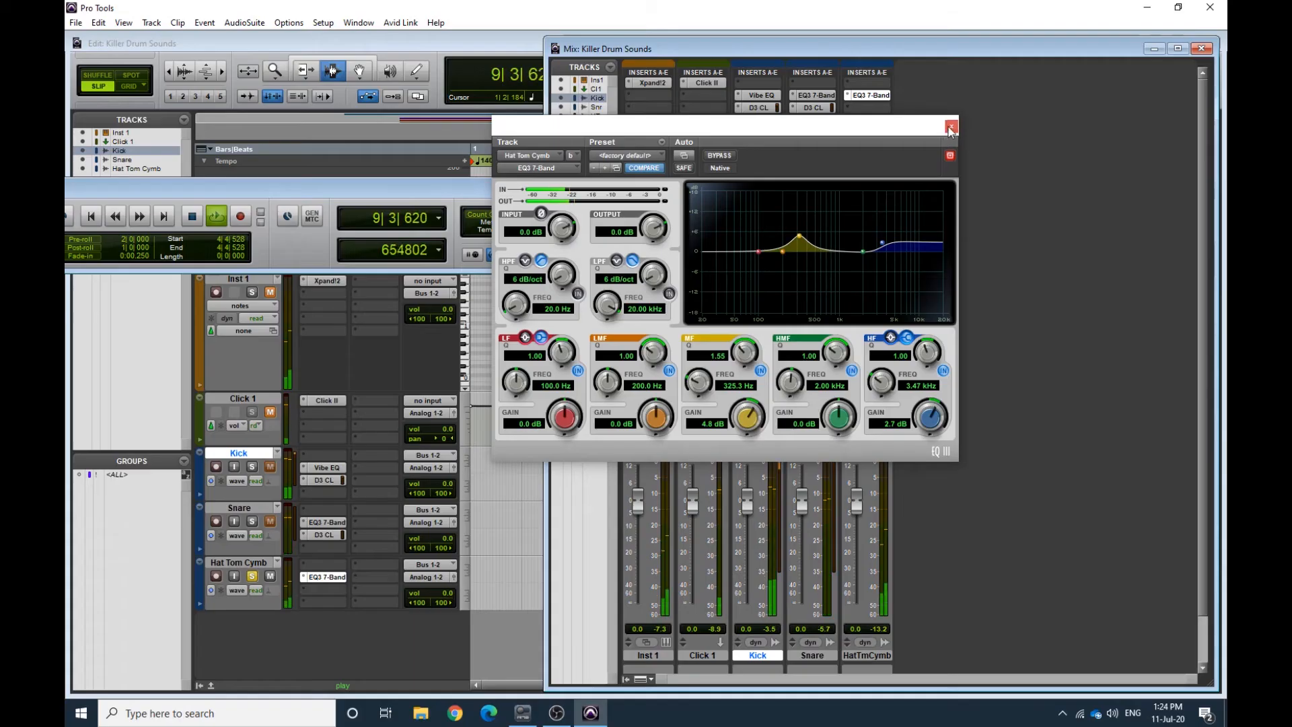
left_click(950, 130)
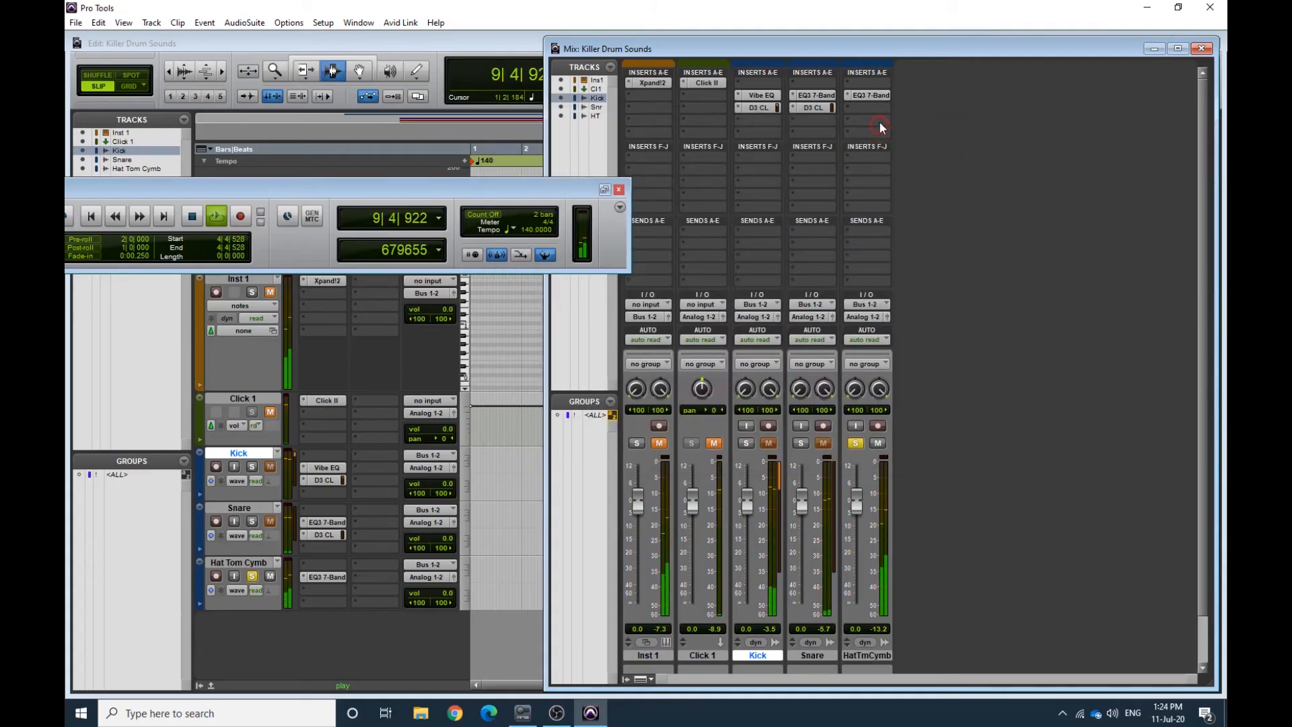
key("space")
left_click(874, 108)
left_click(853, 117)
key("space")
left_click(856, 119)
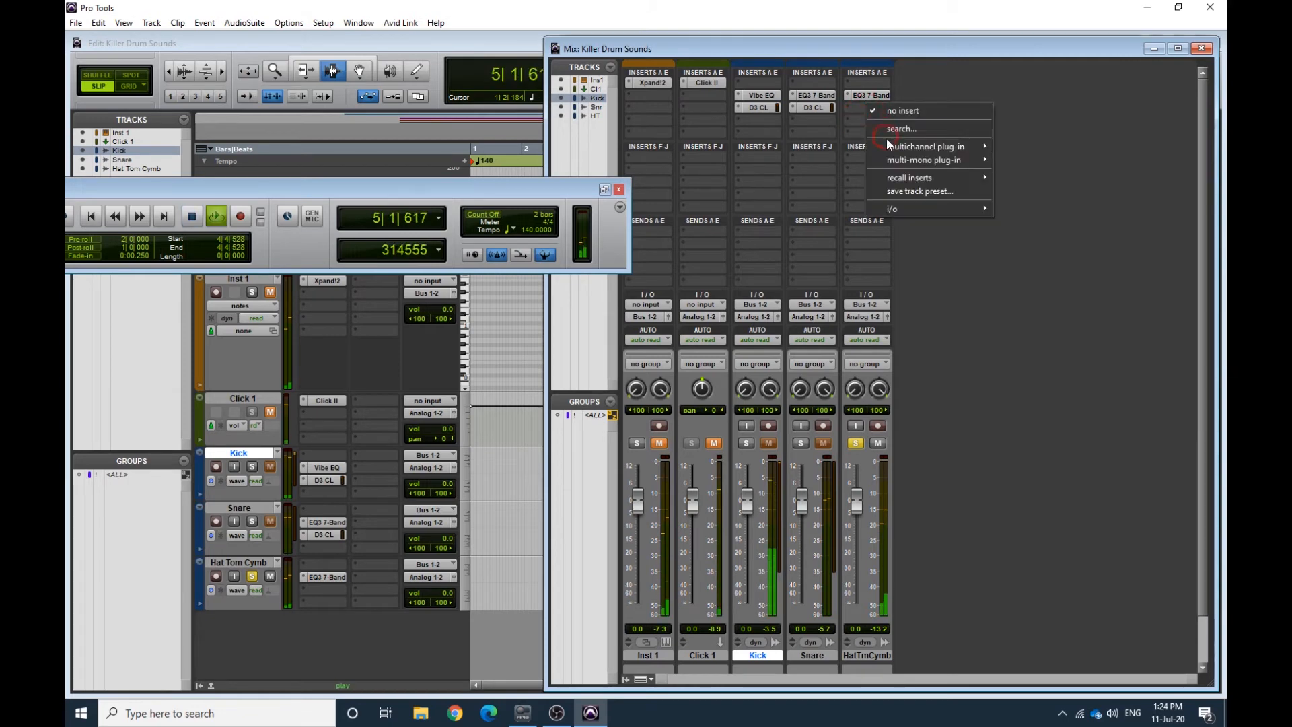
mouse_move(889, 147)
left_click(903, 135)
Lower the HatTmCymb volume to -0.4 dB, then unsolo the channel and play back the full drum mix
left_click_drag(856, 504, 856, 506)
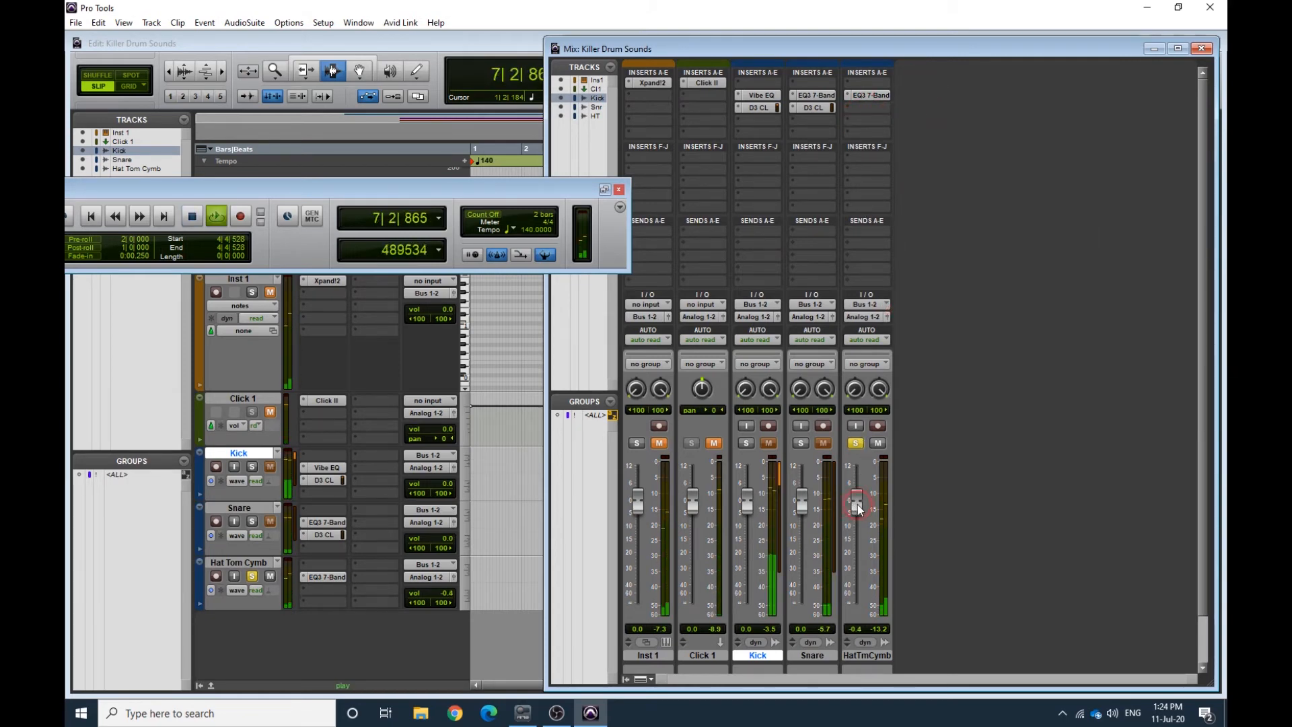
key("space")
left_click(855, 443)
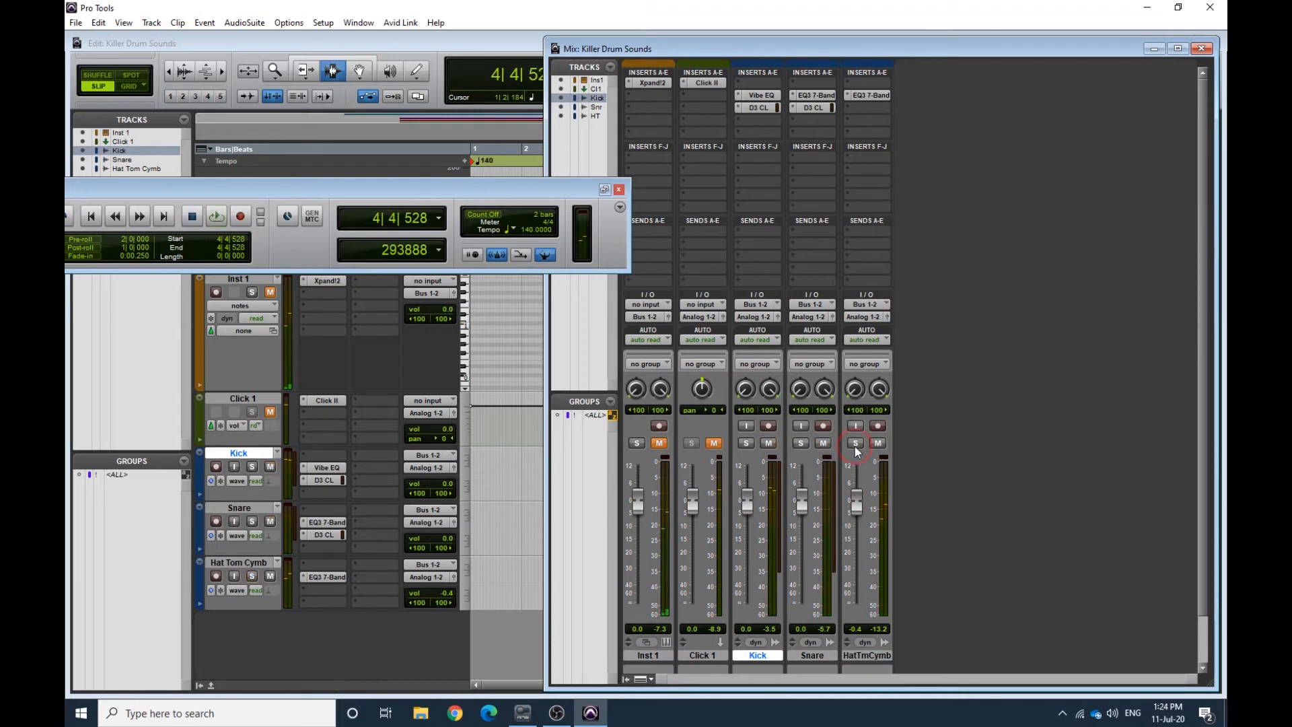
key("space")
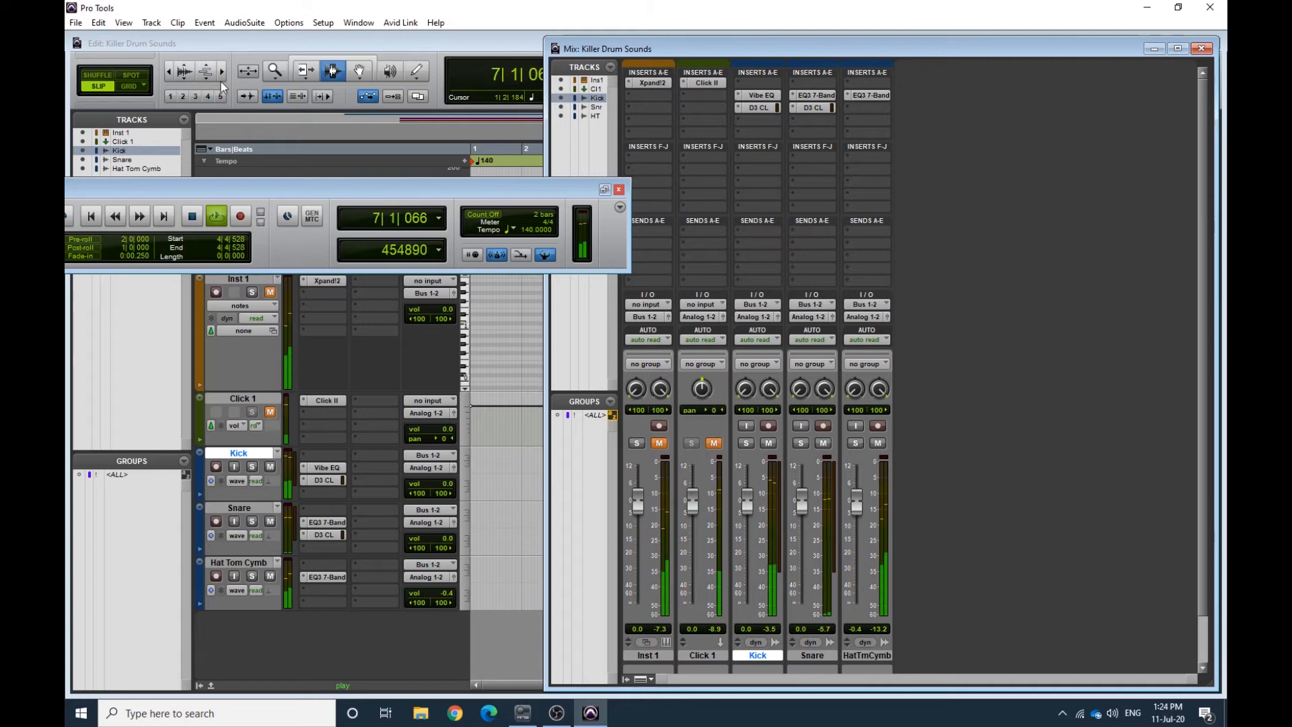
key("space")
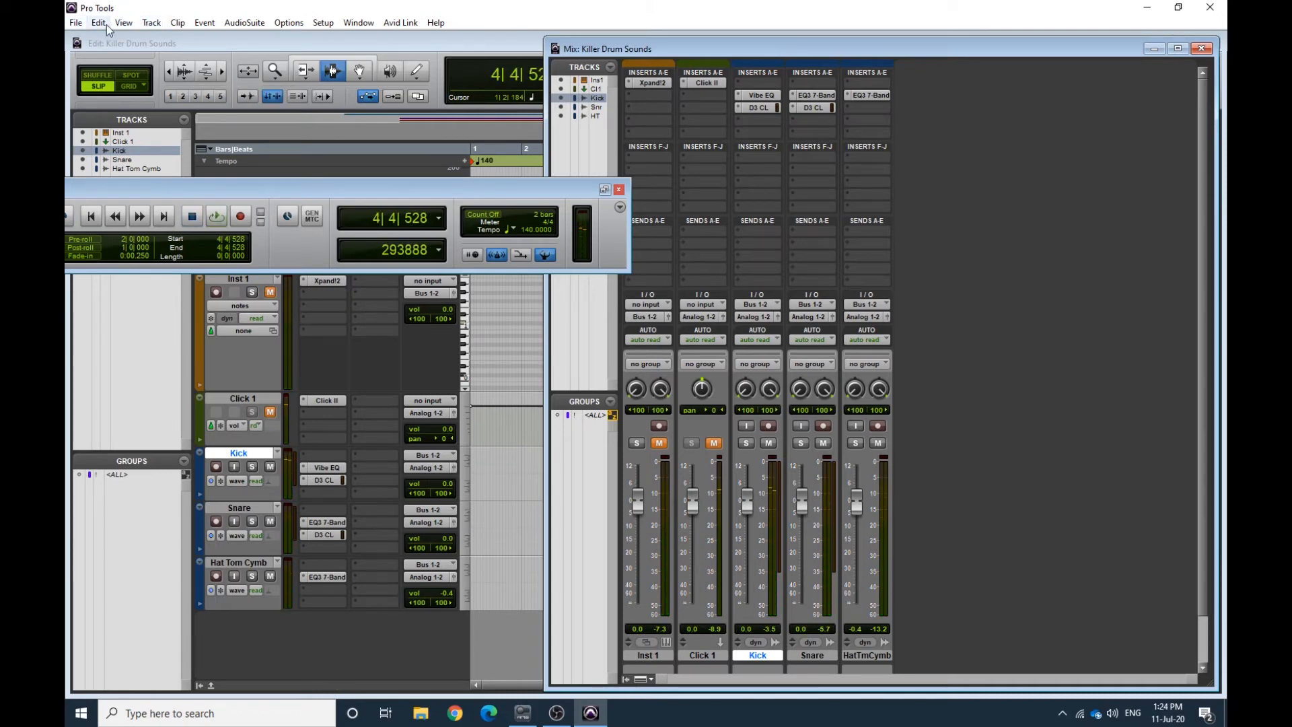
Create one new stereo Master Fader track
left_click(152, 23)
left_click(169, 35)
left_click(485, 250)
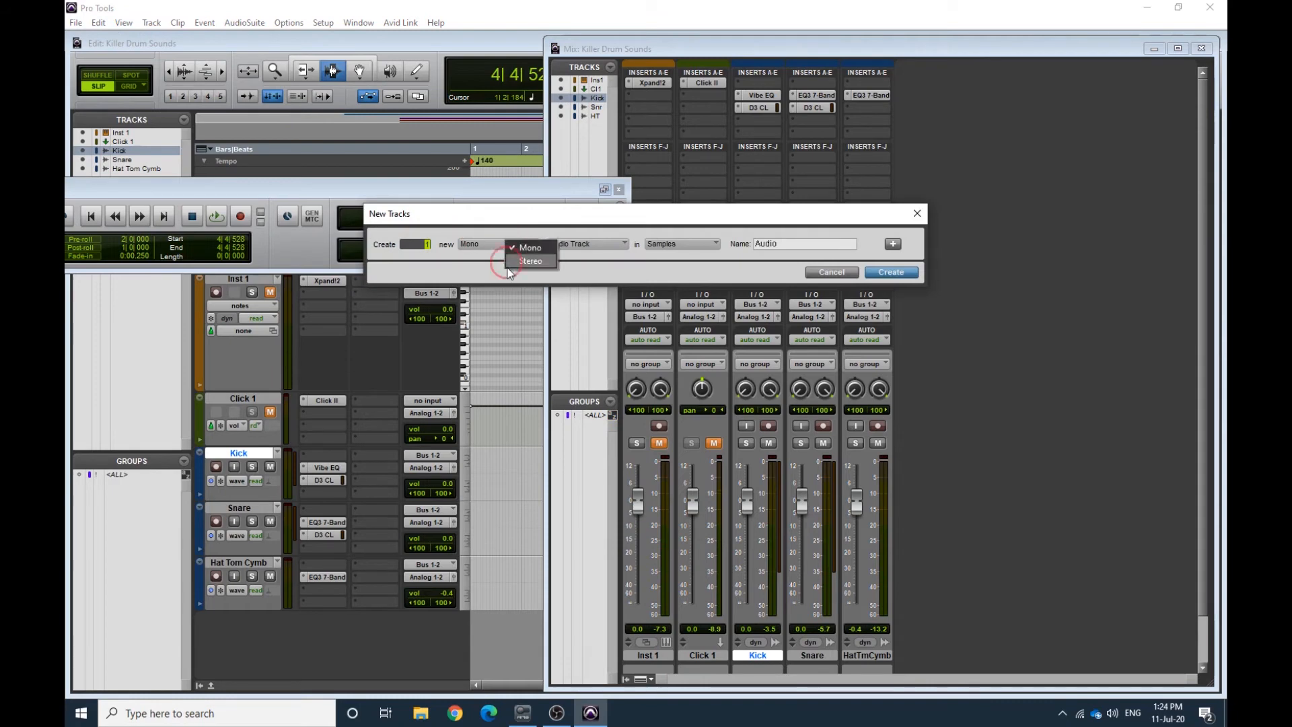
left_click(522, 259)
left_click(587, 247)
left_click(629, 274)
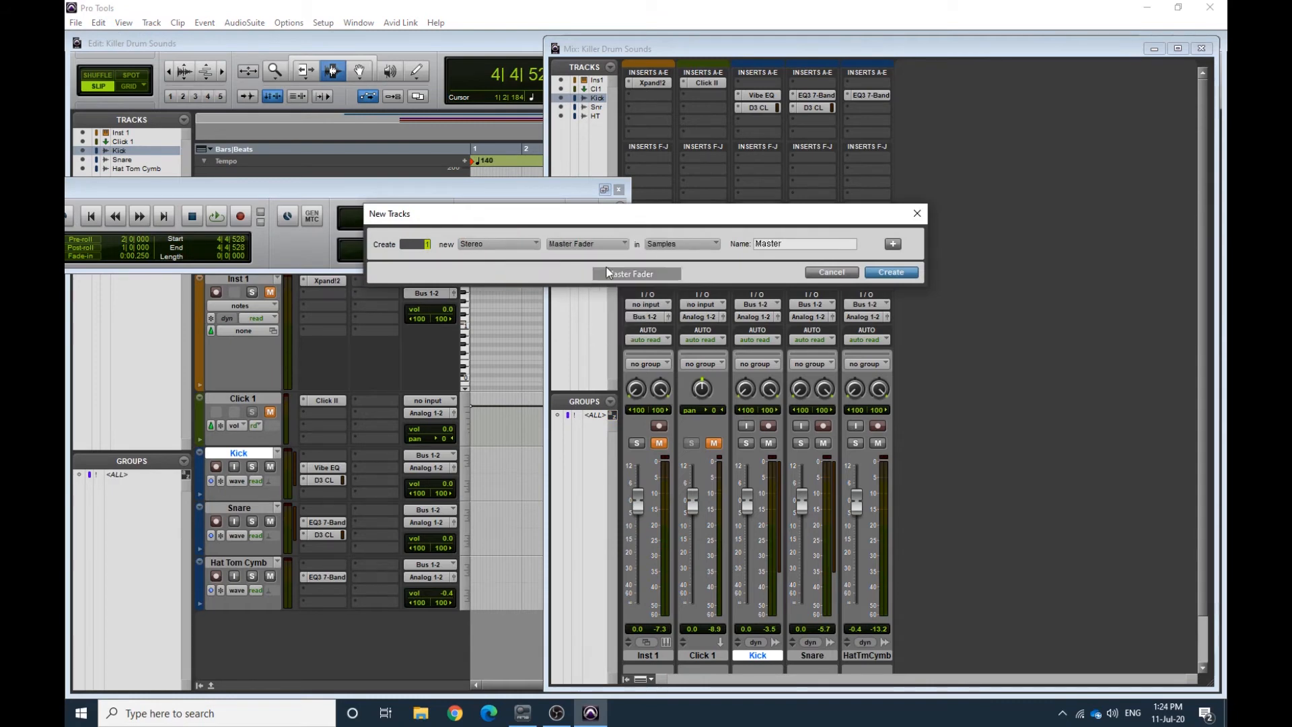
left_click(891, 272)
Move the Master 1 channel to the end of the mixer, after HatTmCymb, while playing back the mix
key("space")
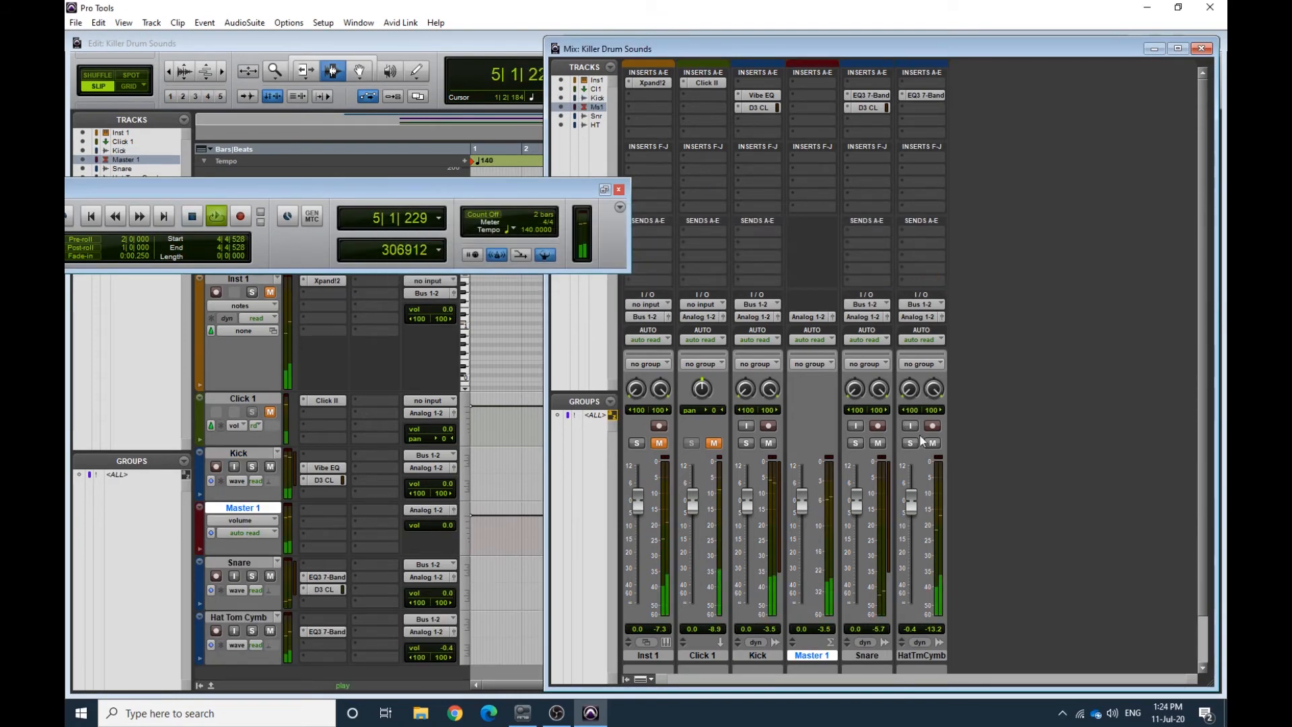
left_click_drag(822, 656, 957, 667)
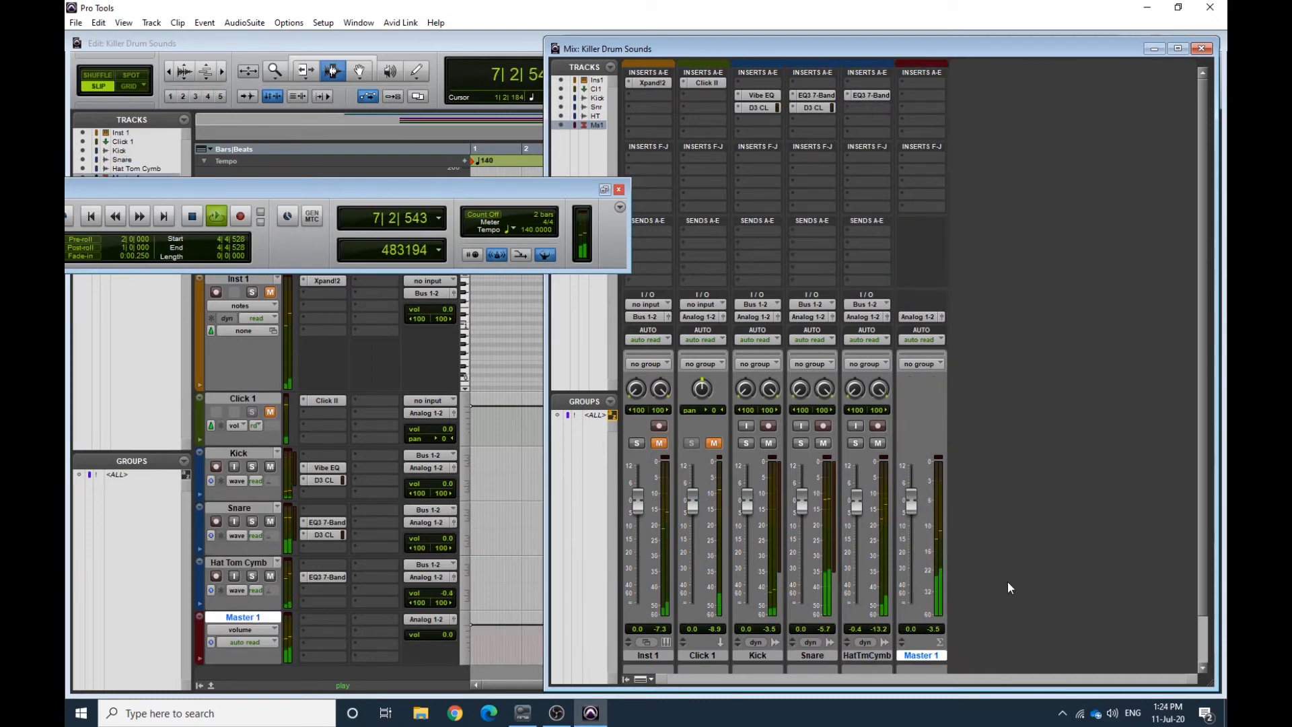
key("space")
Create a new stereo Aux Input track directly after the HatTmCymb channel
left_click(866, 656)
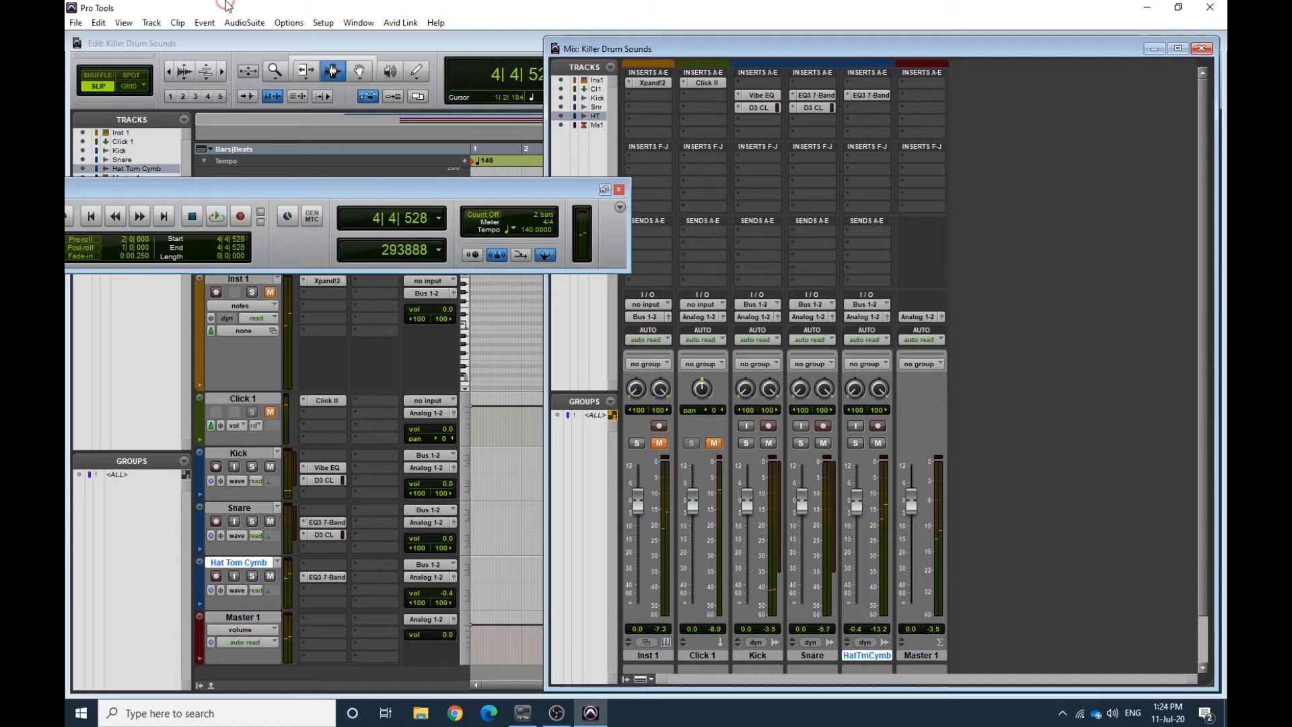
left_click(152, 22)
left_click(263, 38)
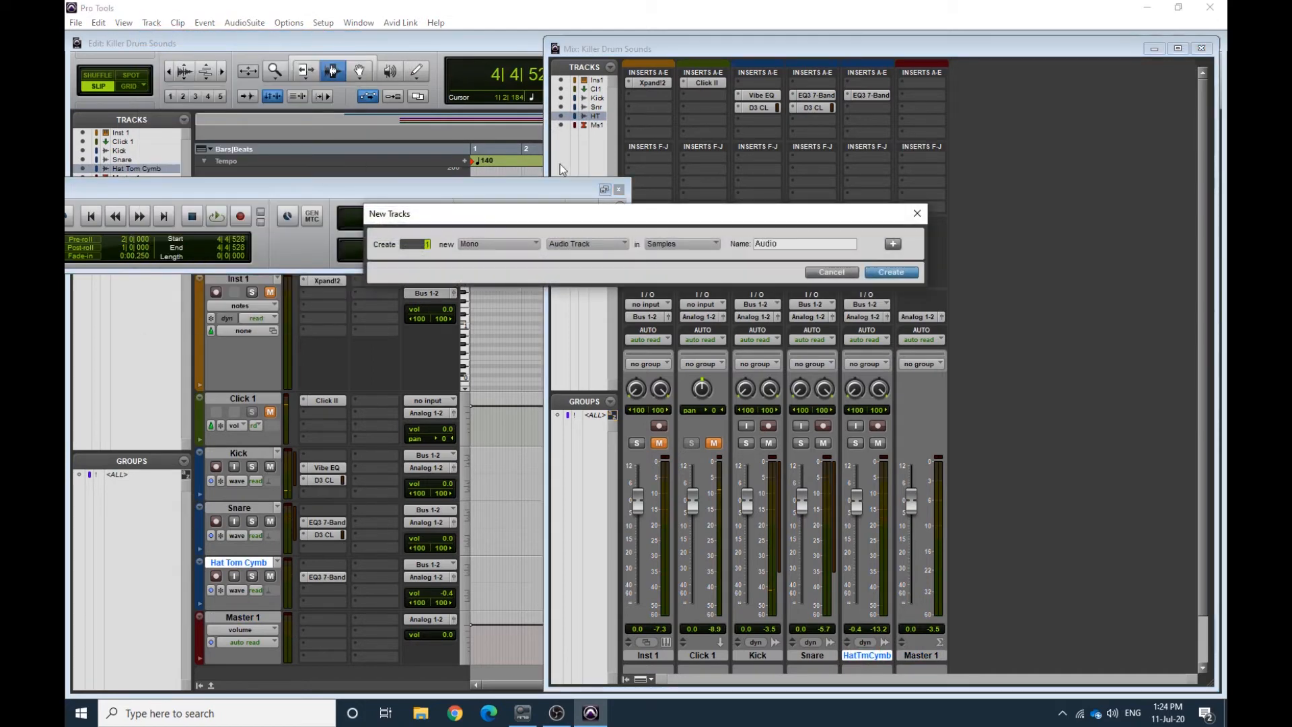
left_click(491, 244)
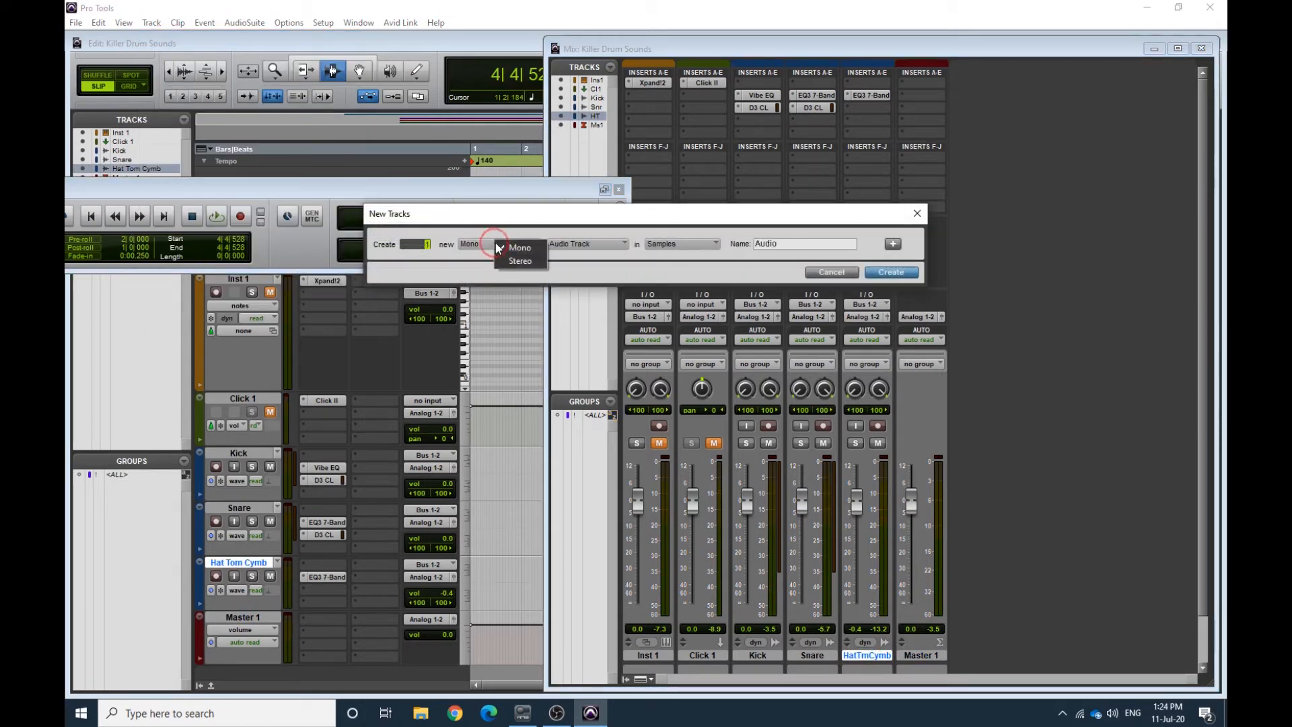
left_click(567, 243)
left_click(609, 264)
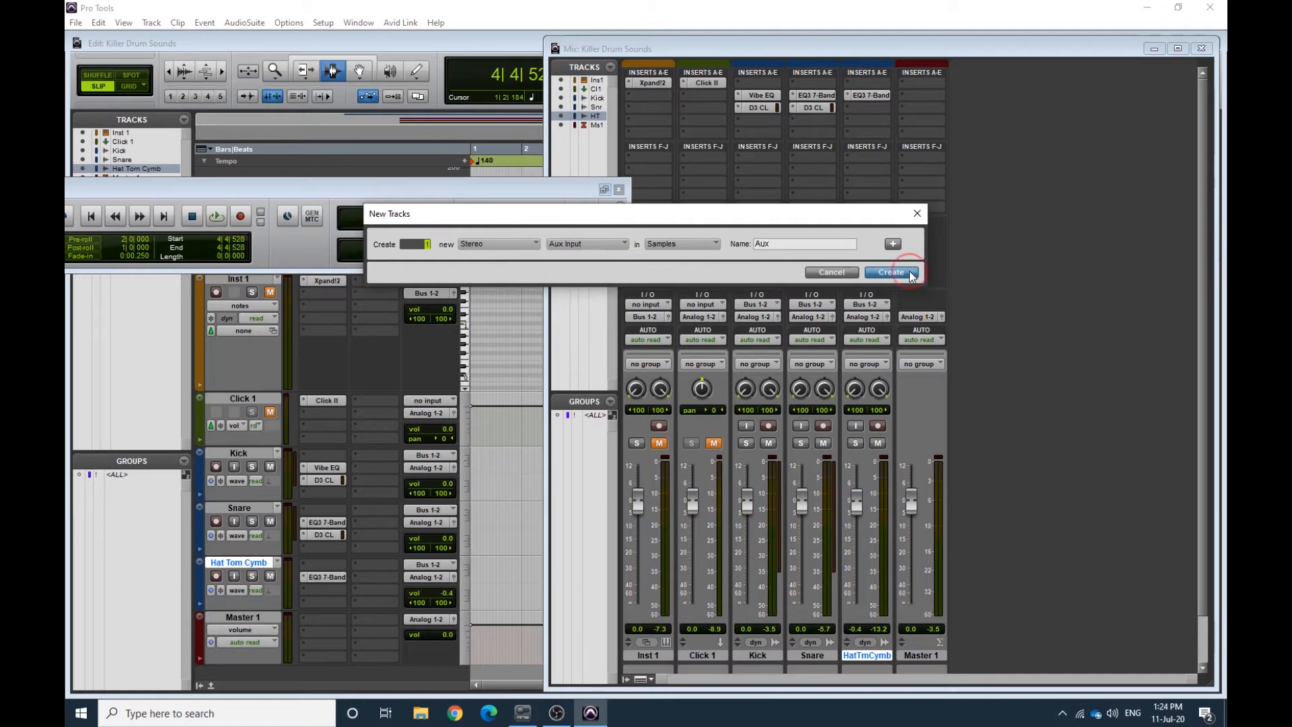
left_click(910, 273)
Rename the new aux track Reverb
left_click(922, 660)
left_click(922, 660)
type("Reverb")
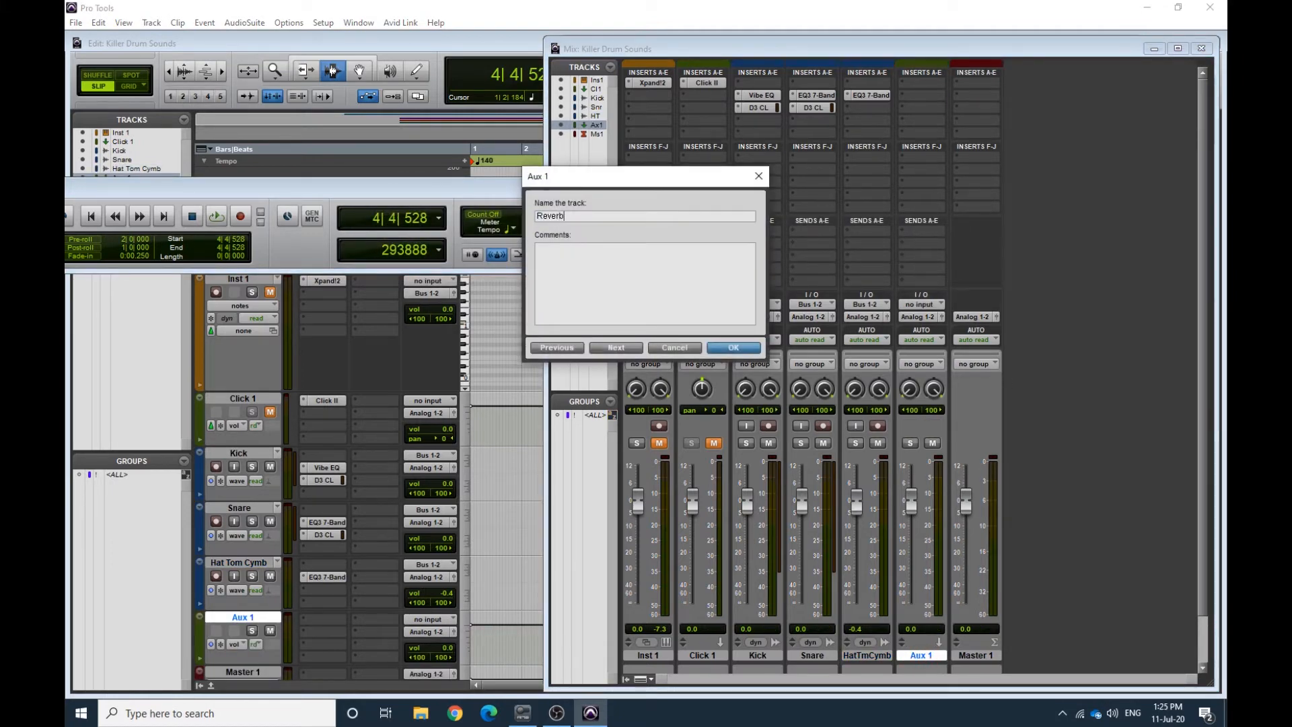
key("Return")
Insert the multichannel Space (stereo) reverb in the Reverb channel's first insert slot and close its plug-in window
left_click(922, 84)
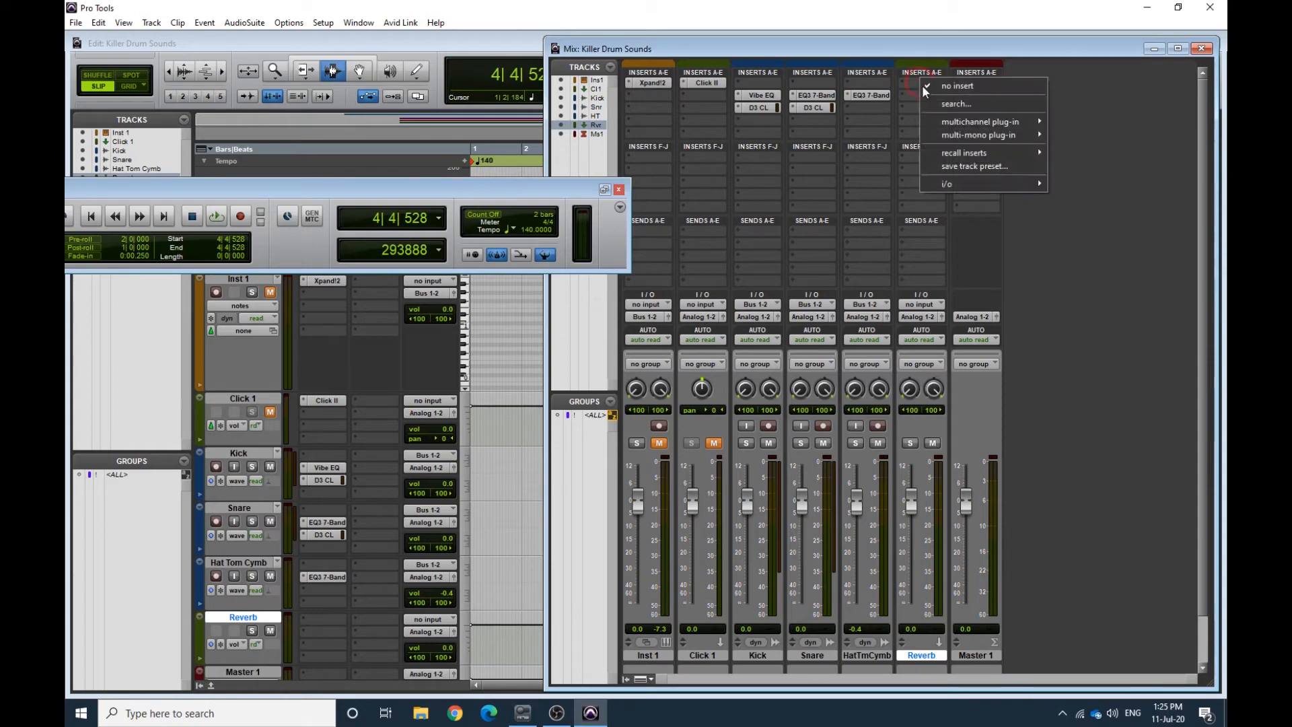
mouse_move(943, 120)
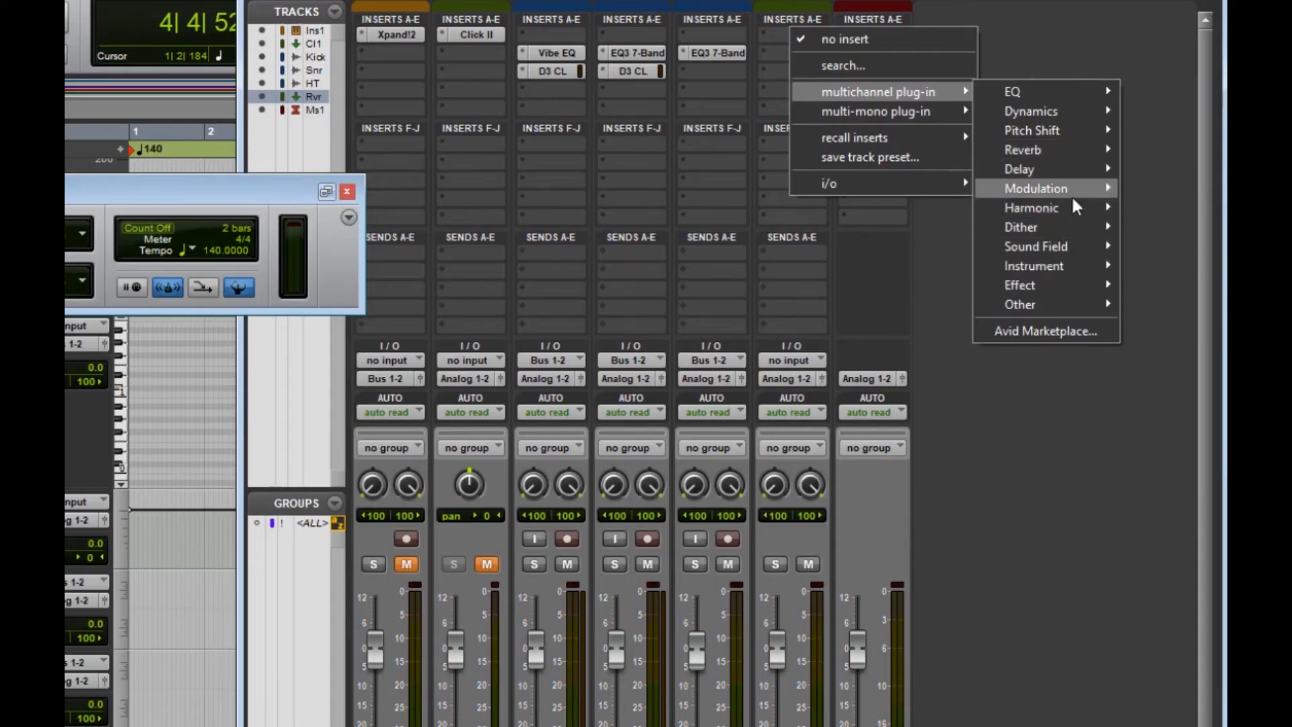
mouse_move(1061, 148)
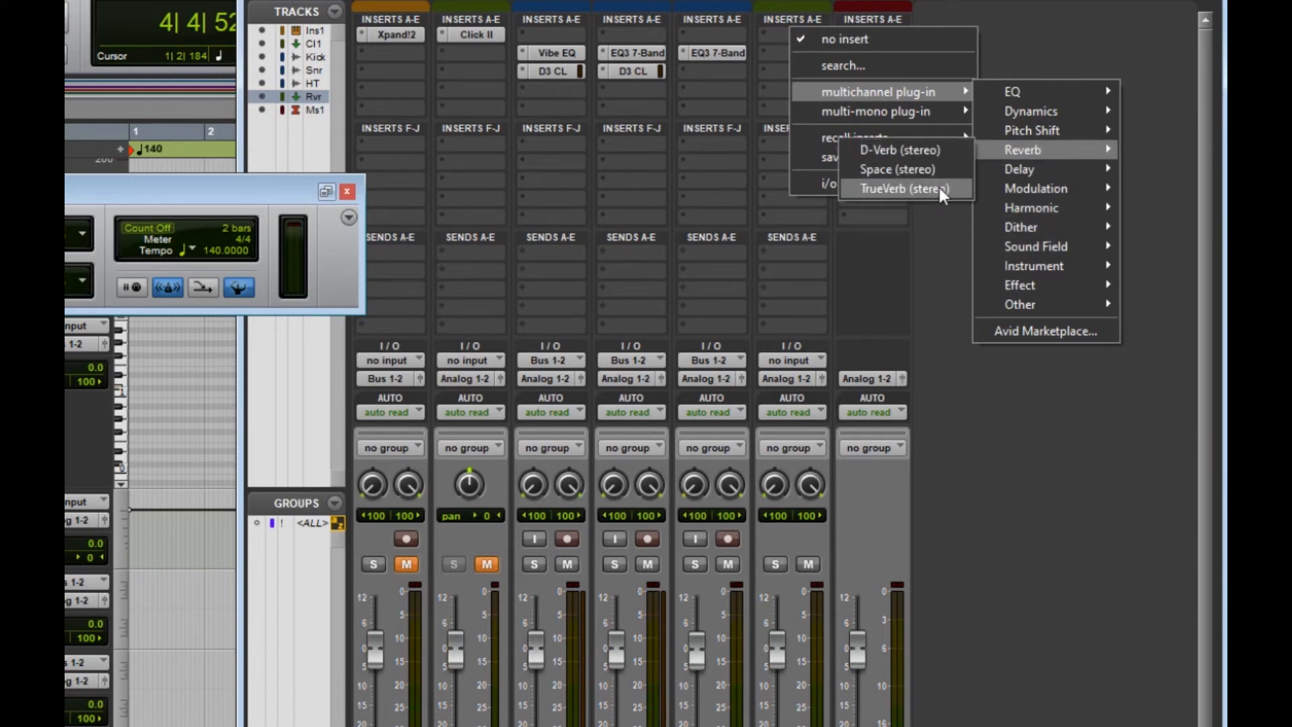
left_click(933, 169)
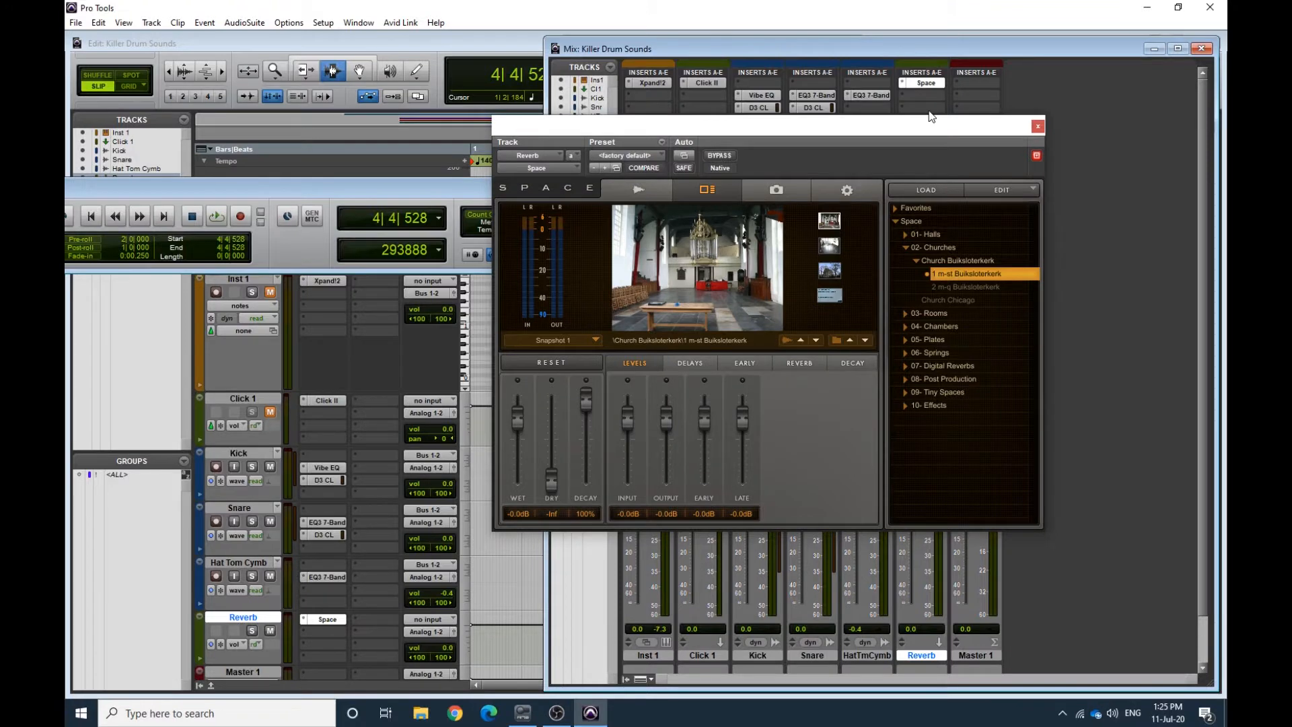
left_click_drag(805, 104, 111, 94)
left_click_drag(460, 124, 441, 118)
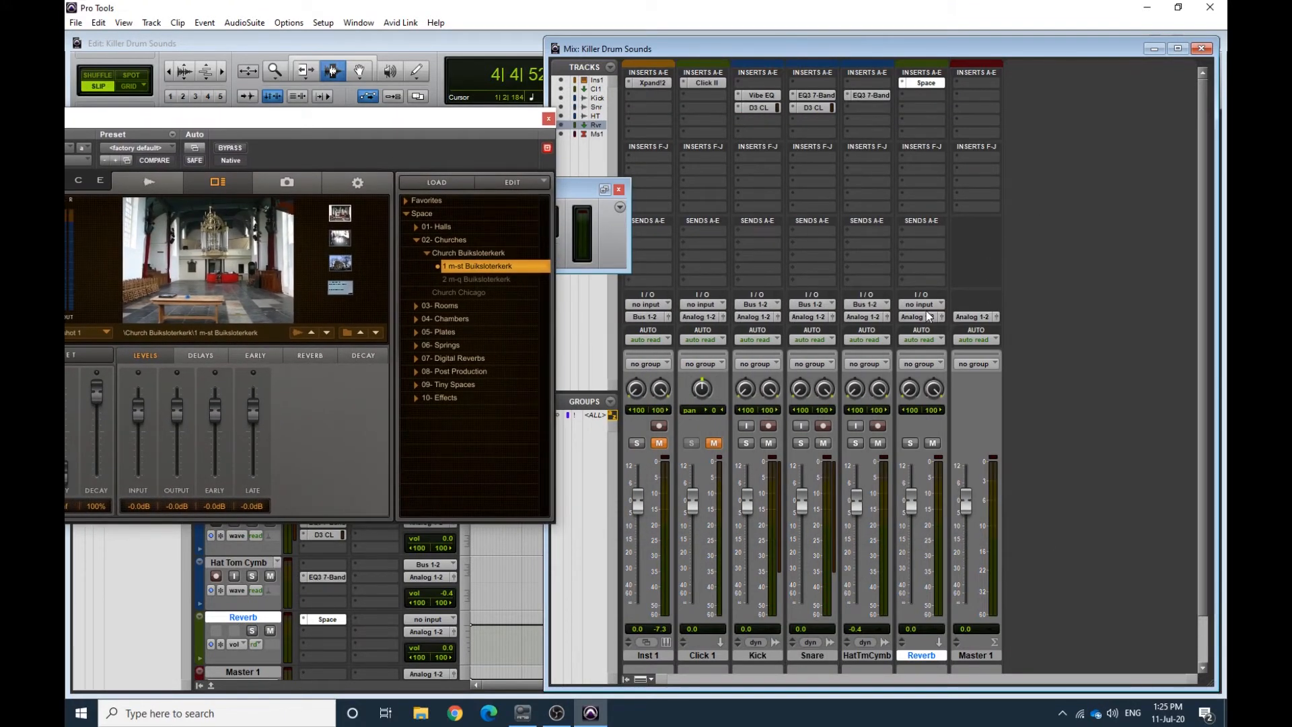
left_click(548, 118)
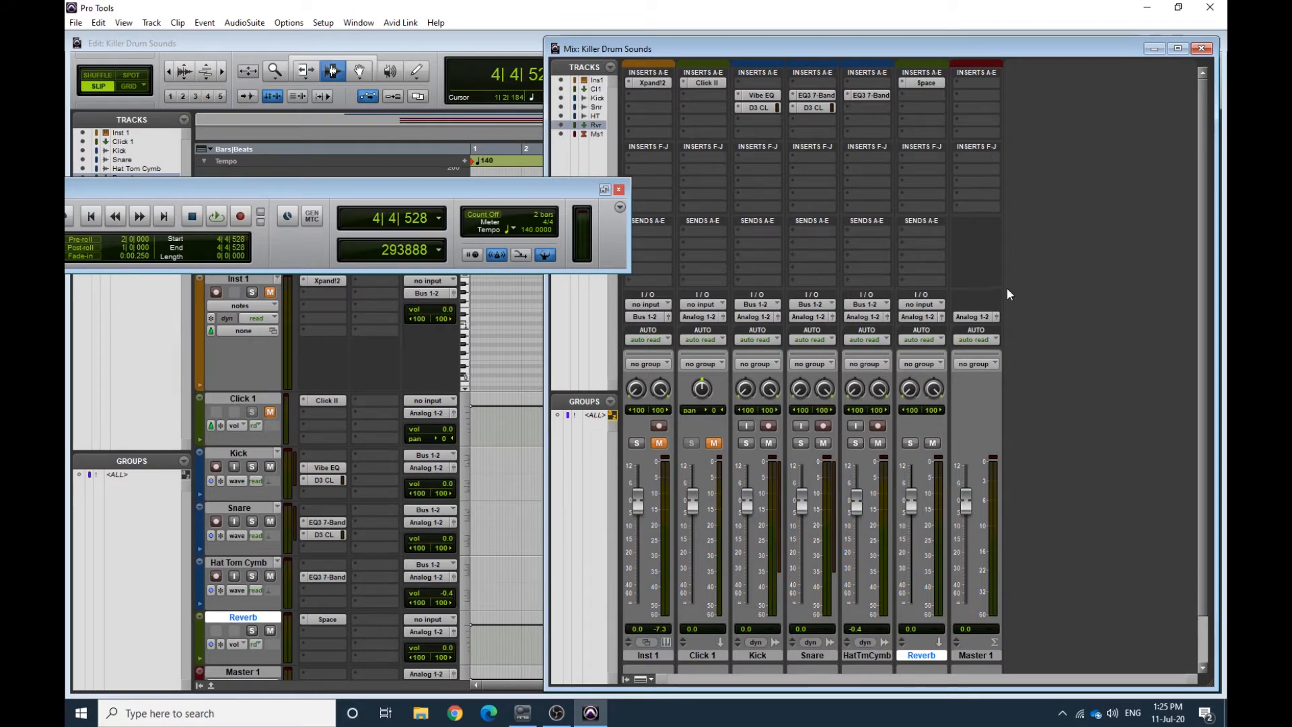
Set the Reverb channel's input to Bus 3-4 (Stereo)
left_click(930, 306)
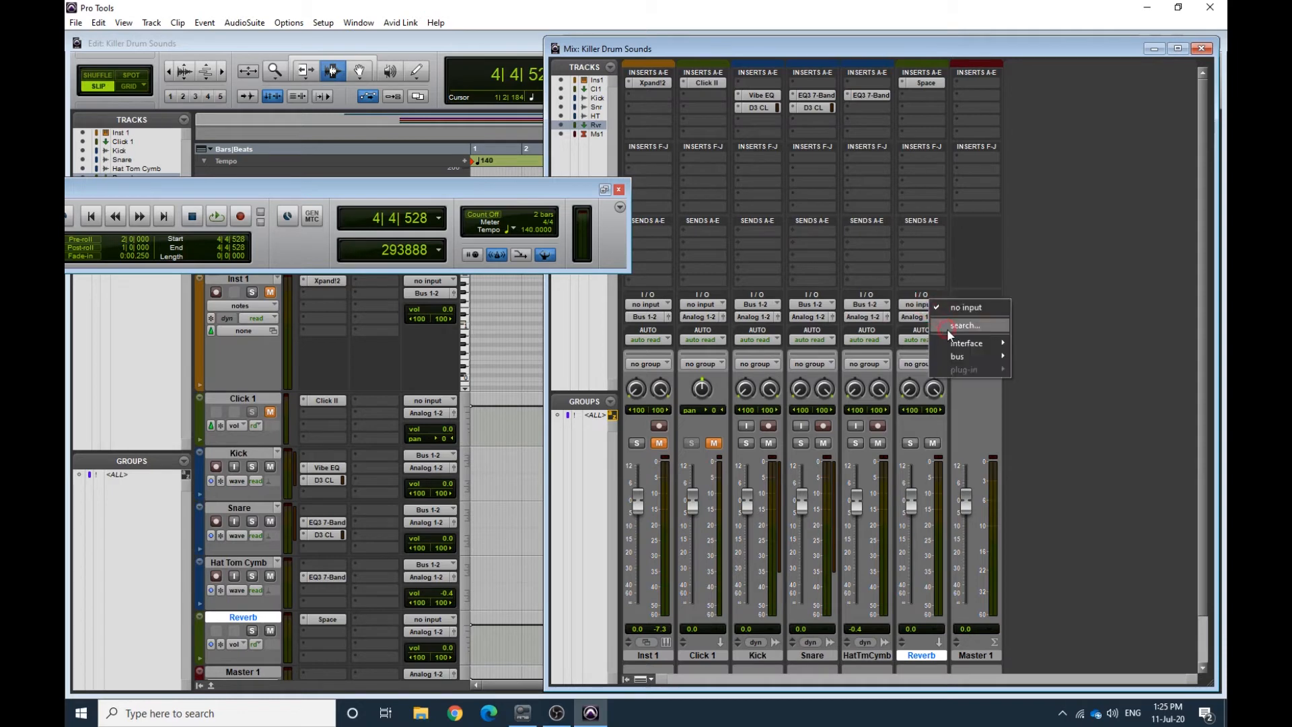
mouse_move(955, 356)
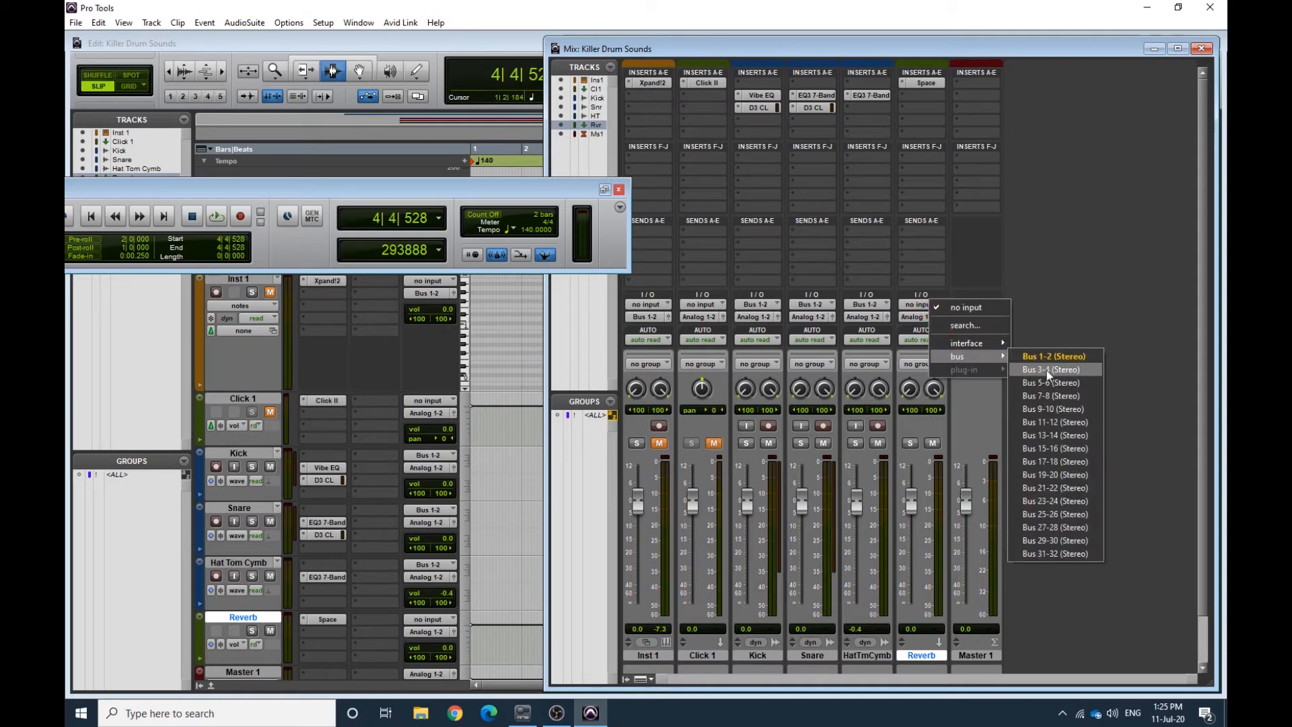
left_click(1046, 372)
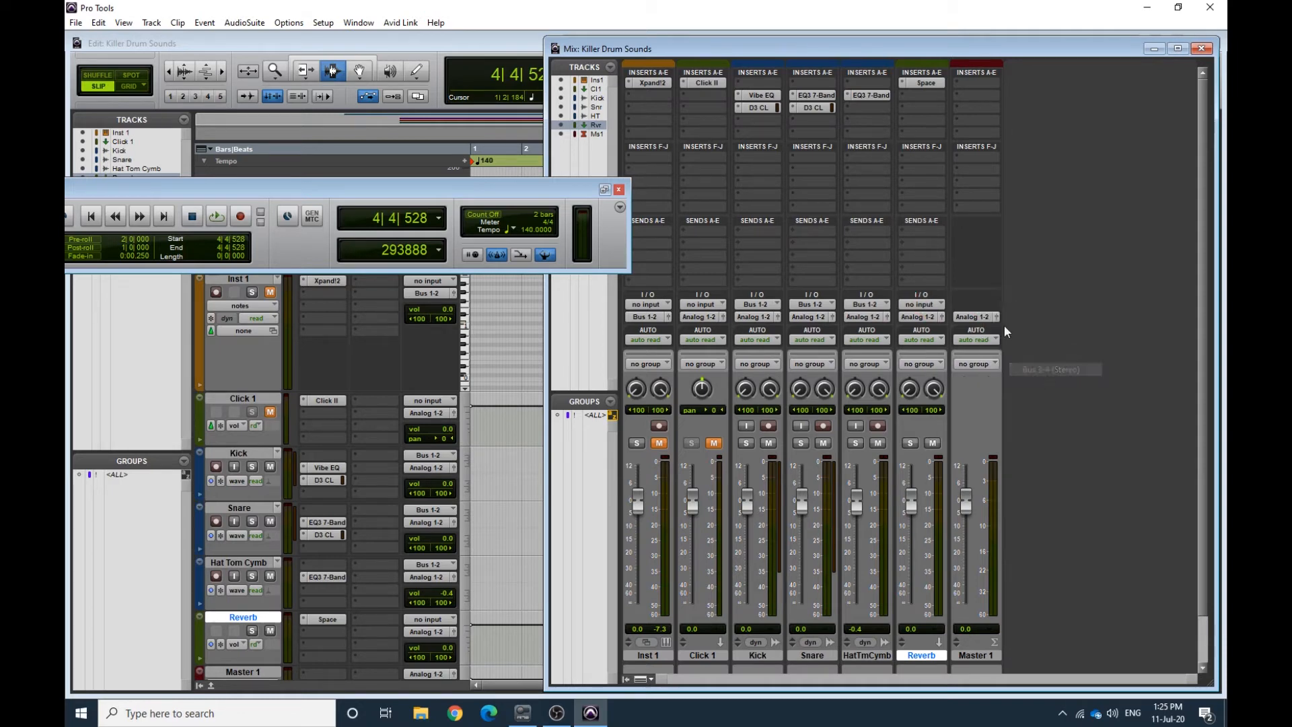
Add a Bus 3-4 (Stereo) send in the second send slot of the Kick, Snare and HatTmCymb channels
left_click(755, 240)
mouse_move(800, 297)
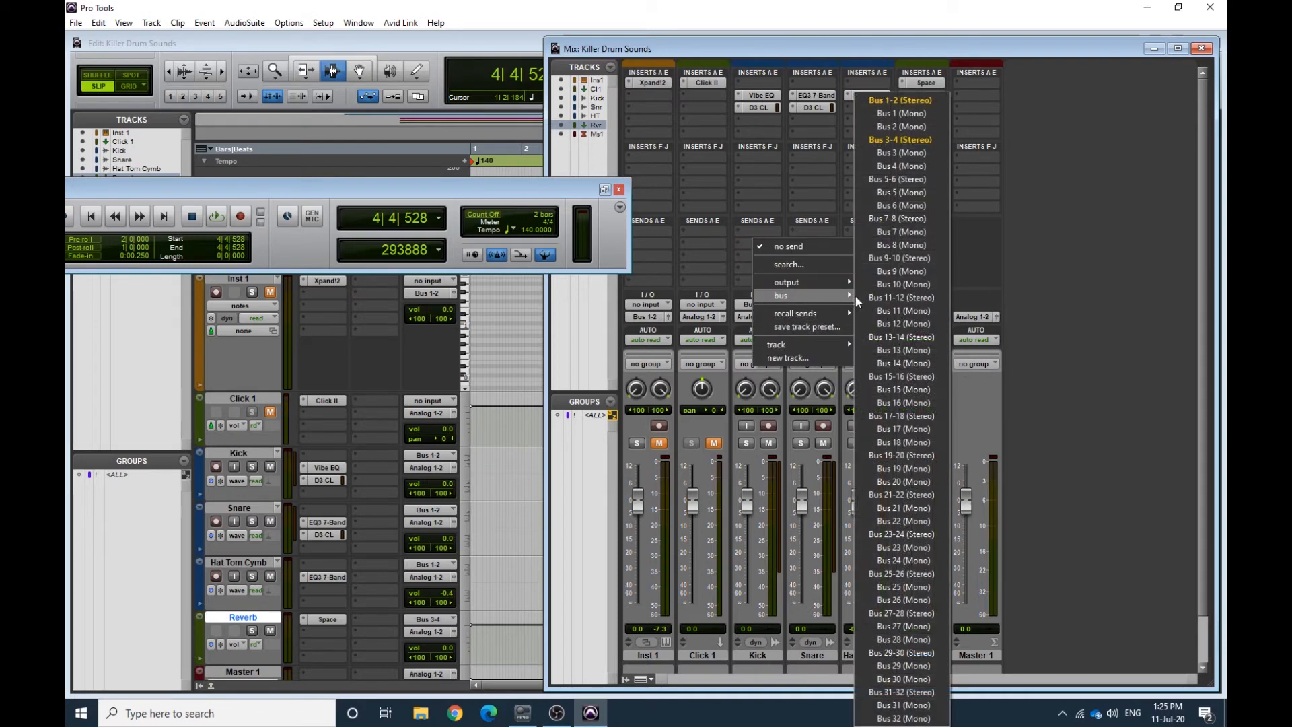
left_click(900, 140)
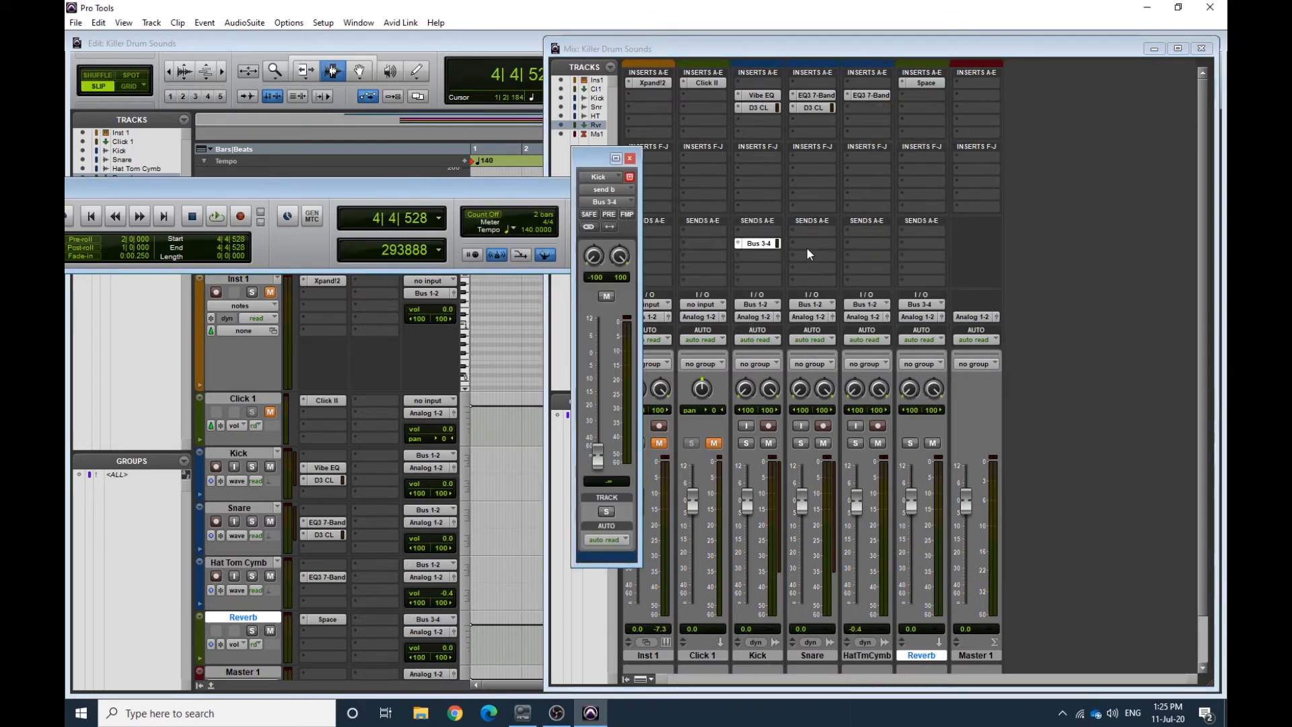
left_click(807, 248)
mouse_move(862, 296)
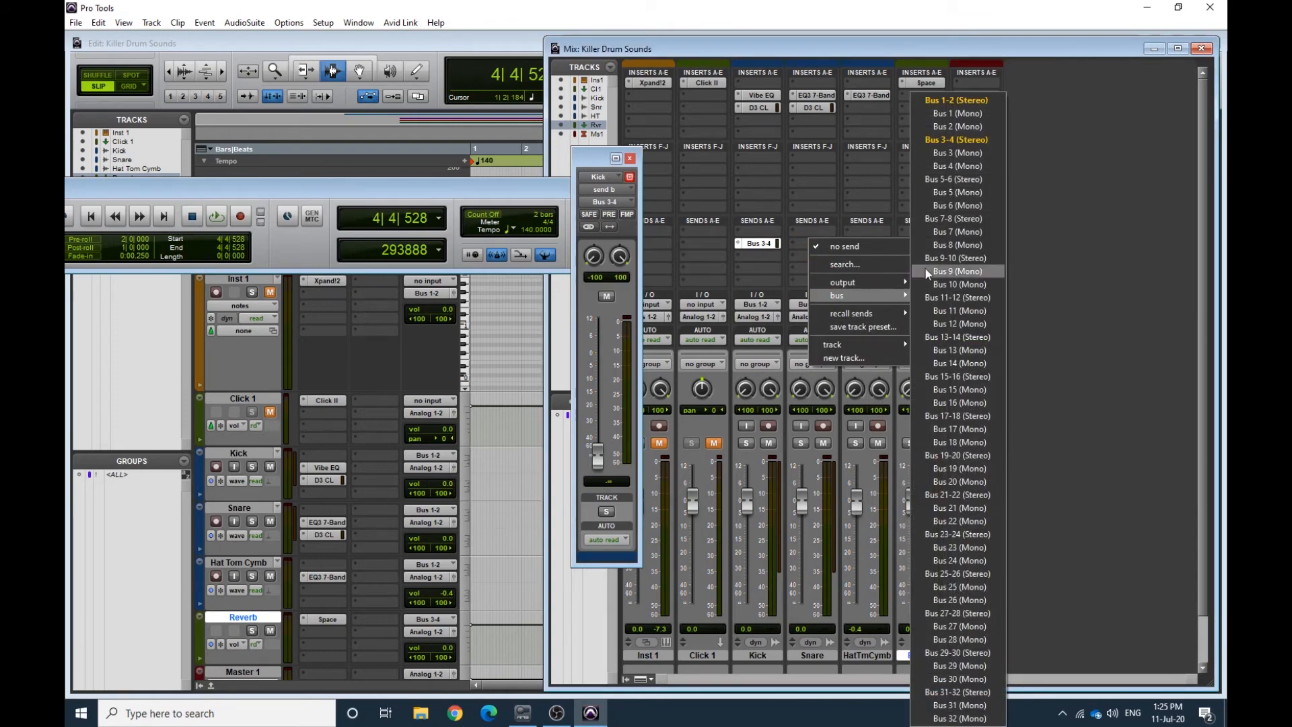
left_click(948, 140)
left_click(861, 243)
mouse_move(902, 296)
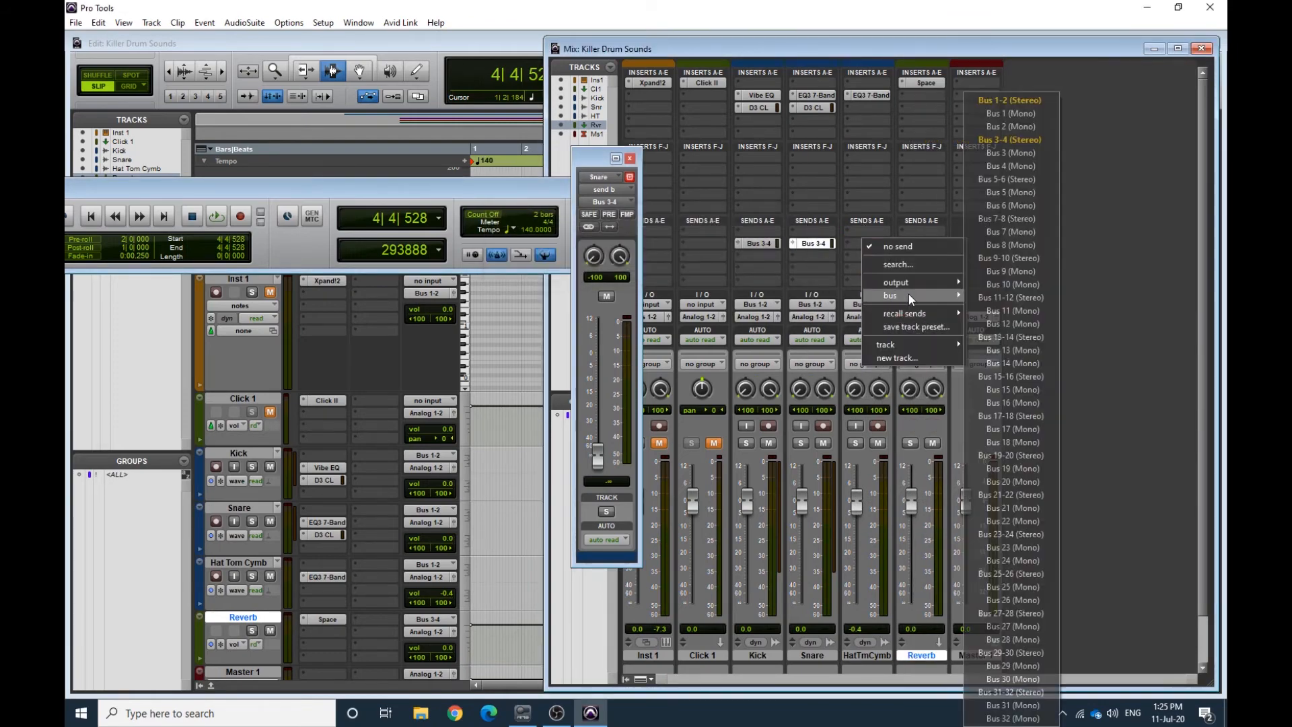
left_click(1000, 162)
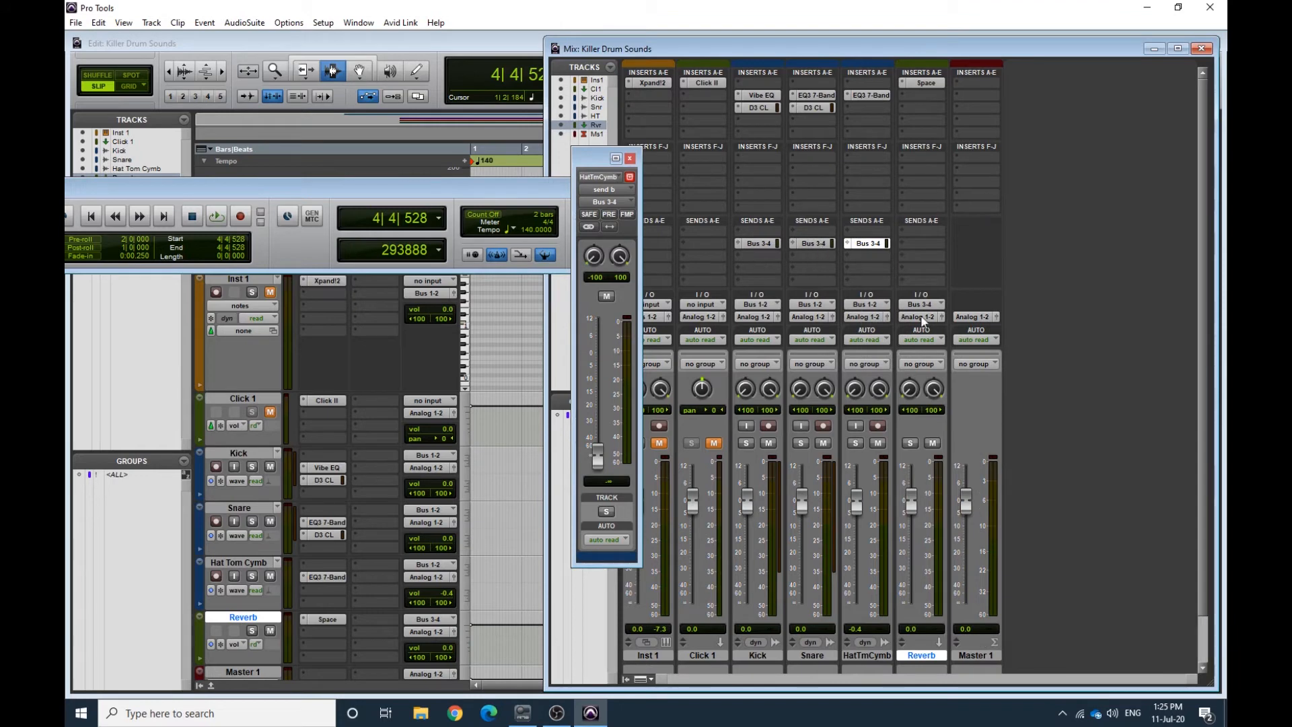
Raise the HatTmCymb channel's Bus 3-4 send level to about -13.7 dB during playback
key("space")
key("space")
left_click(862, 243)
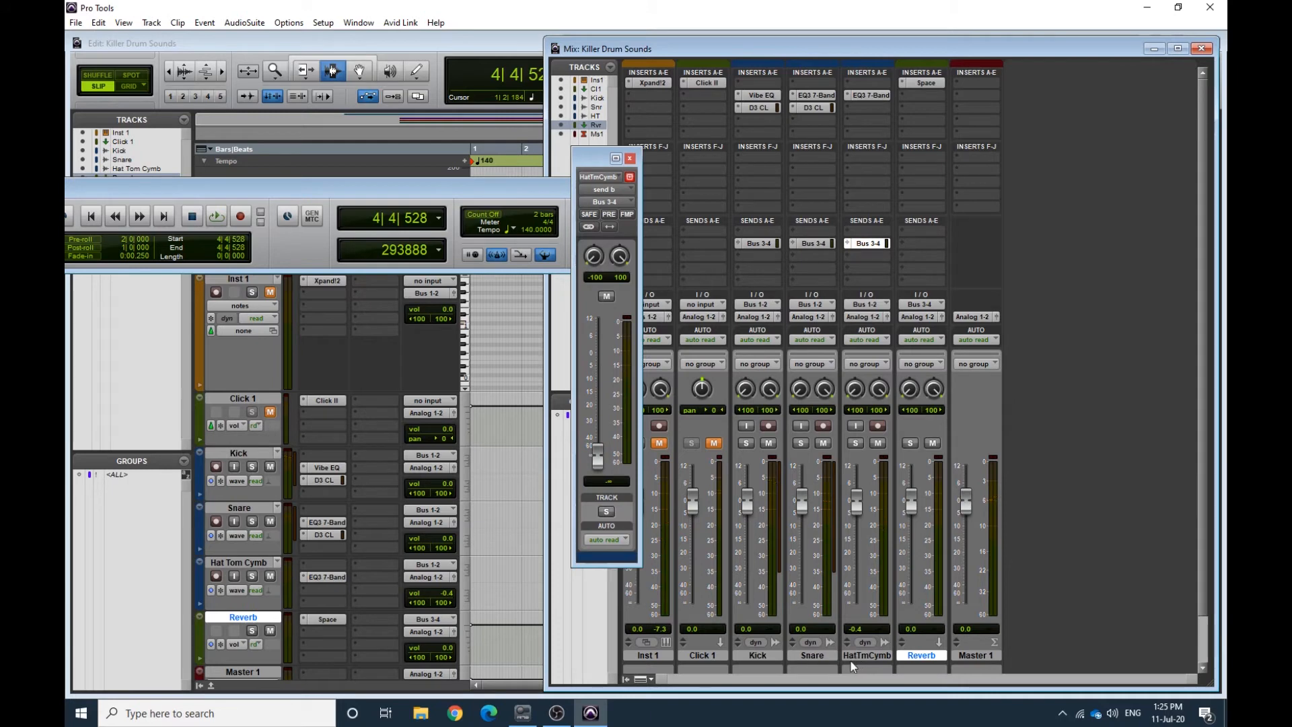
key("space")
left_click_drag(598, 456, 620, 386)
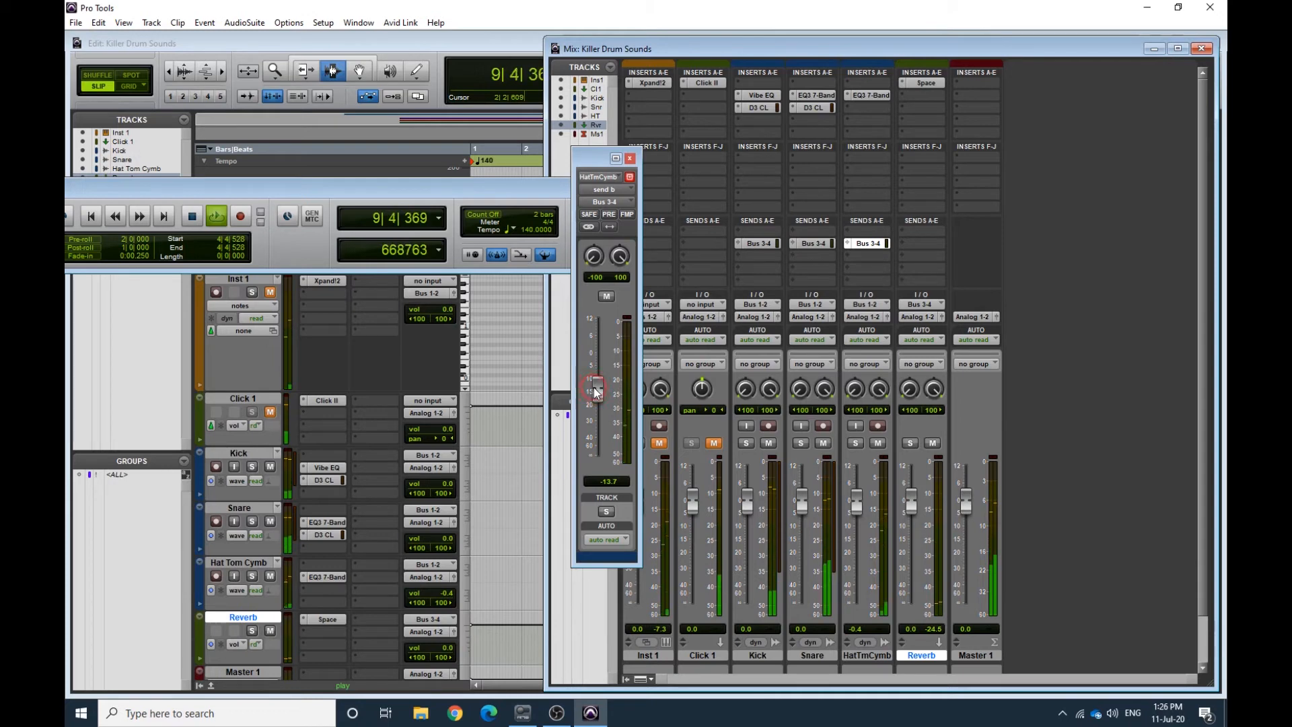
Raise the Snare channel's Bus 3-4 send level to about -18.8 dB during playback
key("space")
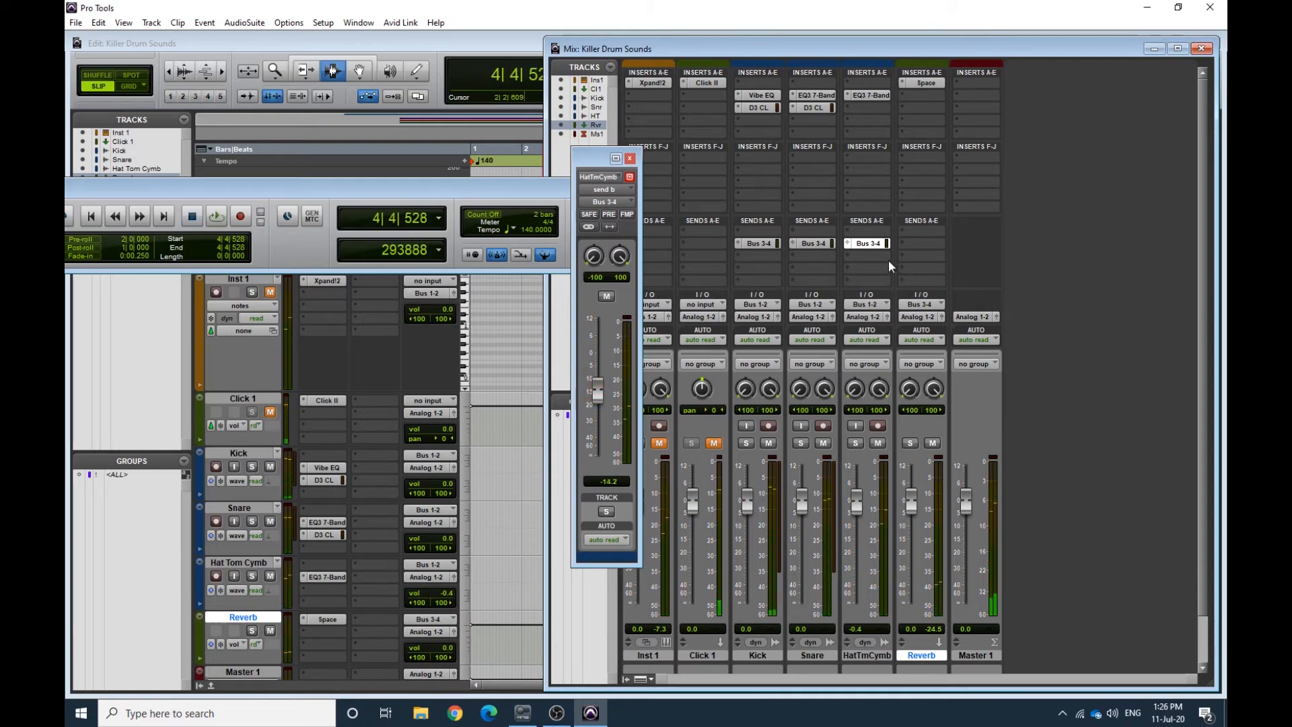
key("space")
left_click(812, 244)
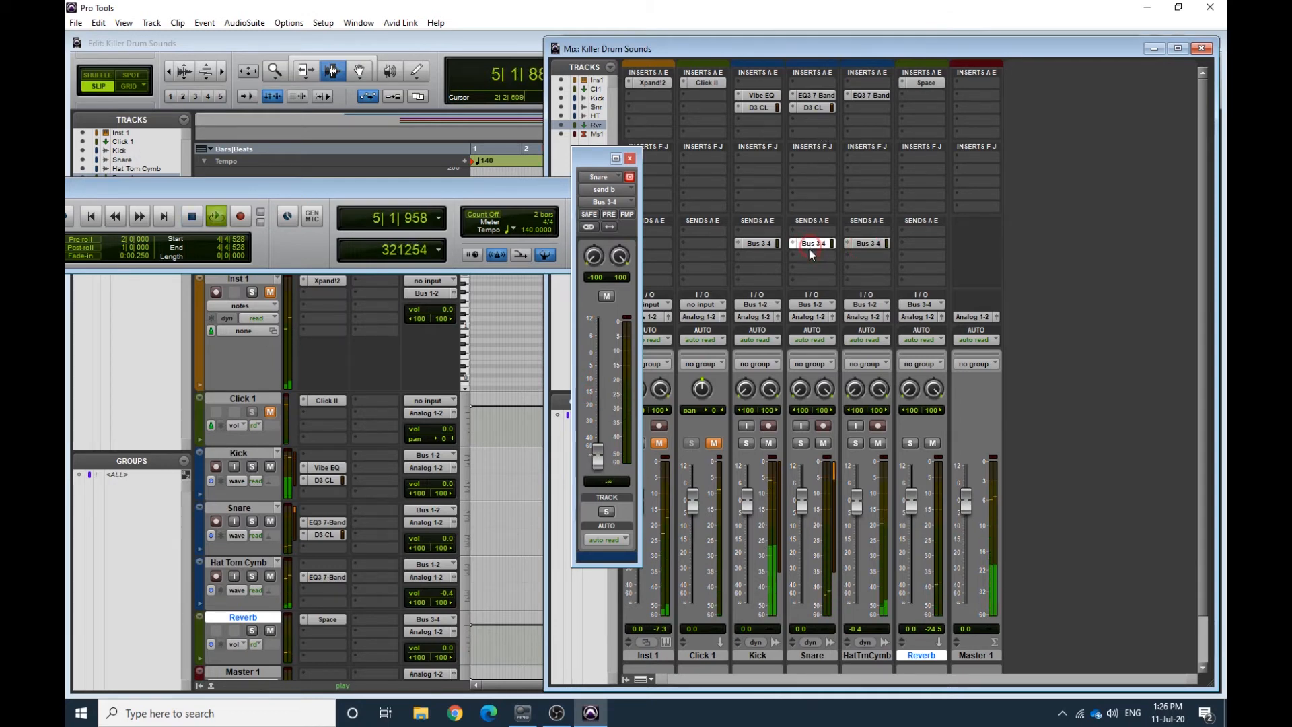
left_click_drag(596, 453, 601, 398)
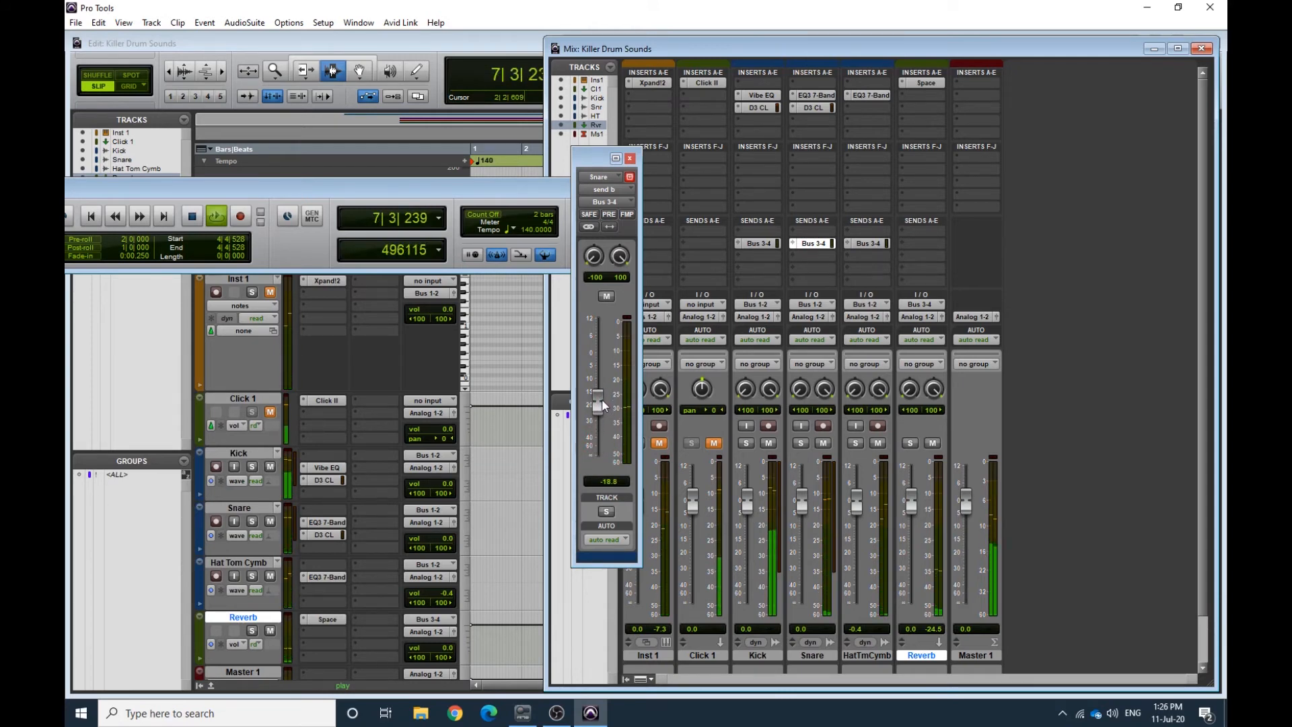
key("space")
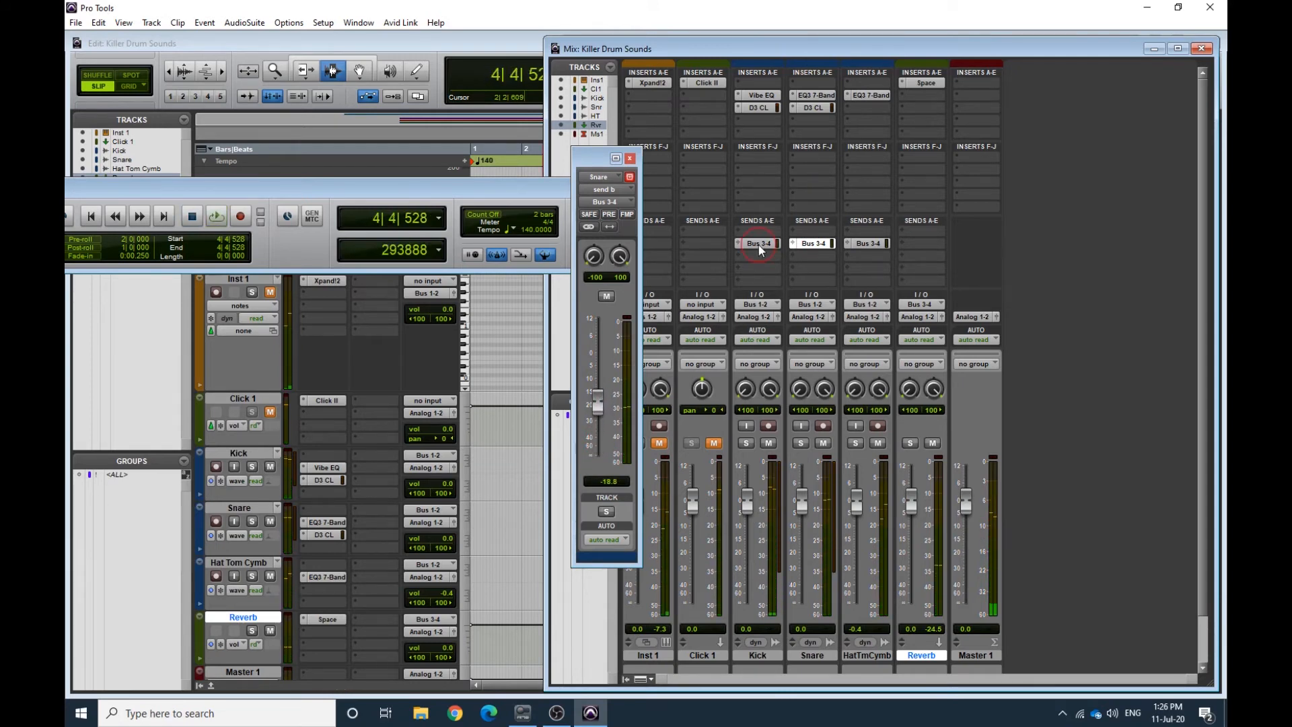
Raise the Kick channel's Bus 3-4 send to about -28.9 dB and the Reverb fader to about +2.1 dB during playback
left_click(758, 243)
key("space")
left_click_drag(597, 426, 598, 422)
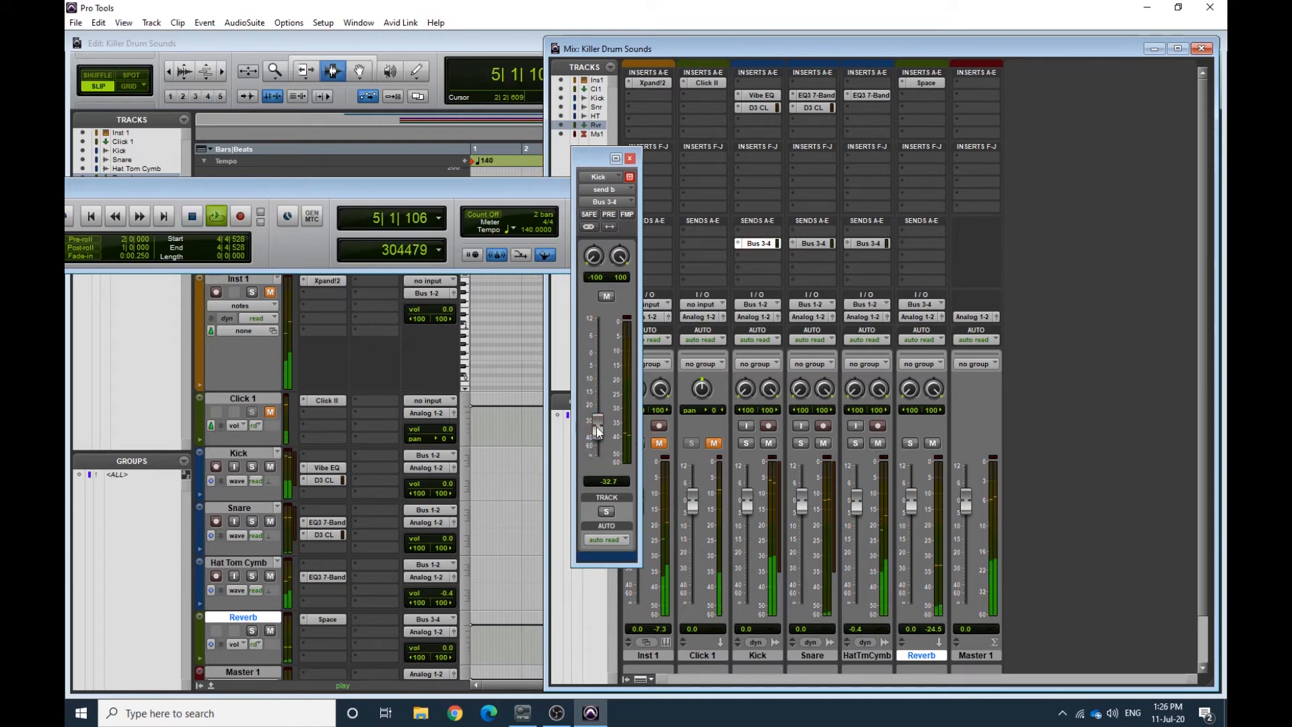
mouse_move(906, 495)
left_mouse_down()
mouse_move(911, 482)
mouse_move(912, 498)
left_mouse_up()
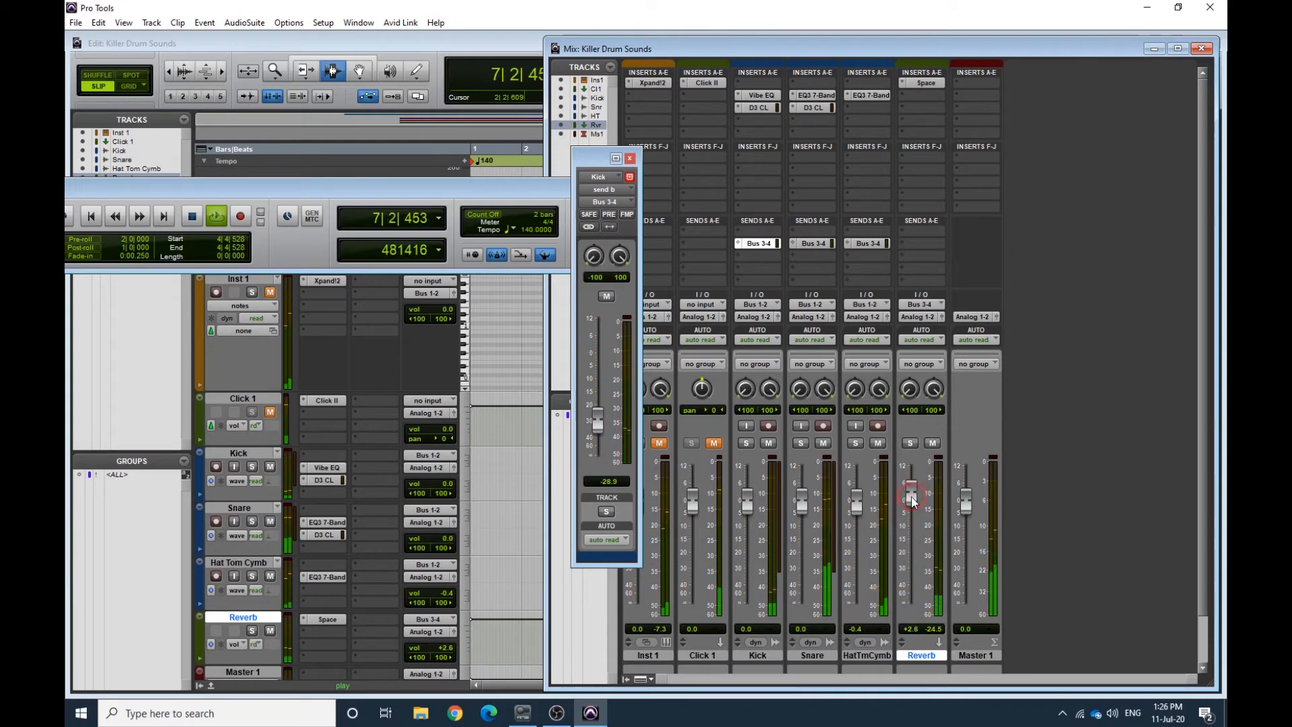
key("space")
Load the 2 m-q Buiksloterkerk church reverb in the Reverb channel's Space plug-in, audition it and close the plug-in window
left_click(923, 83)
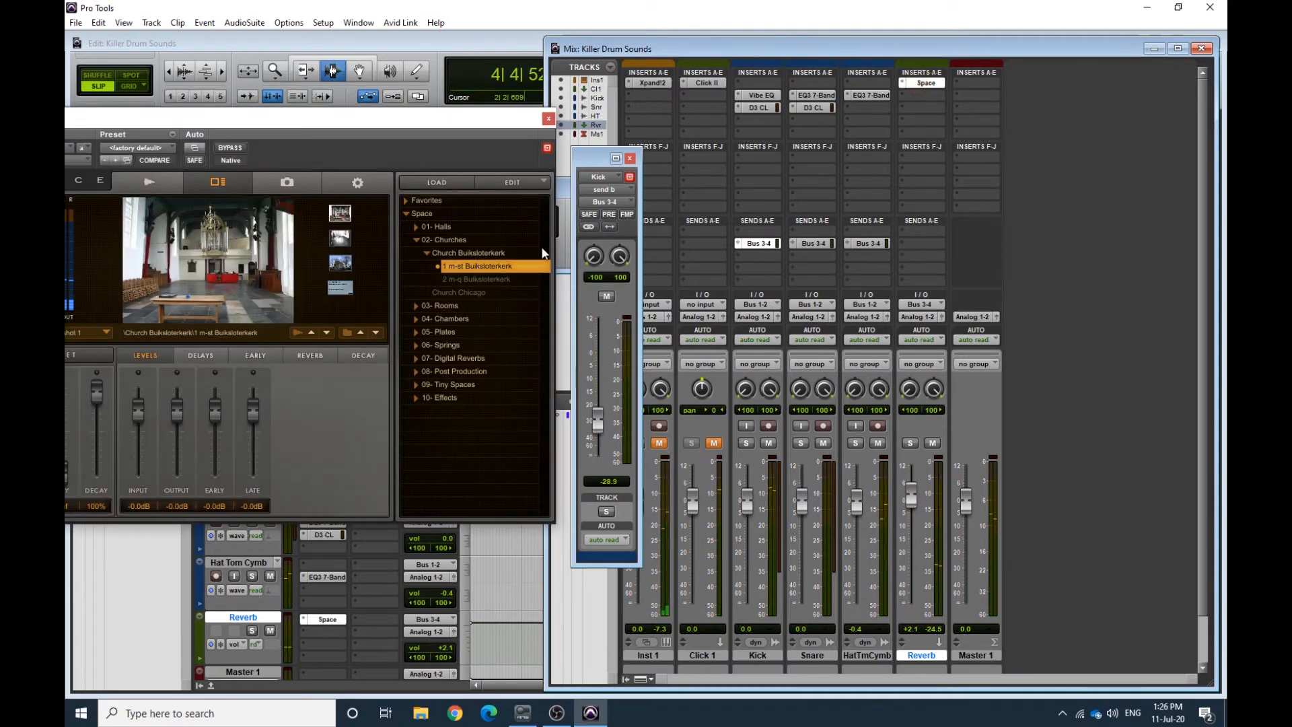
left_click(417, 306)
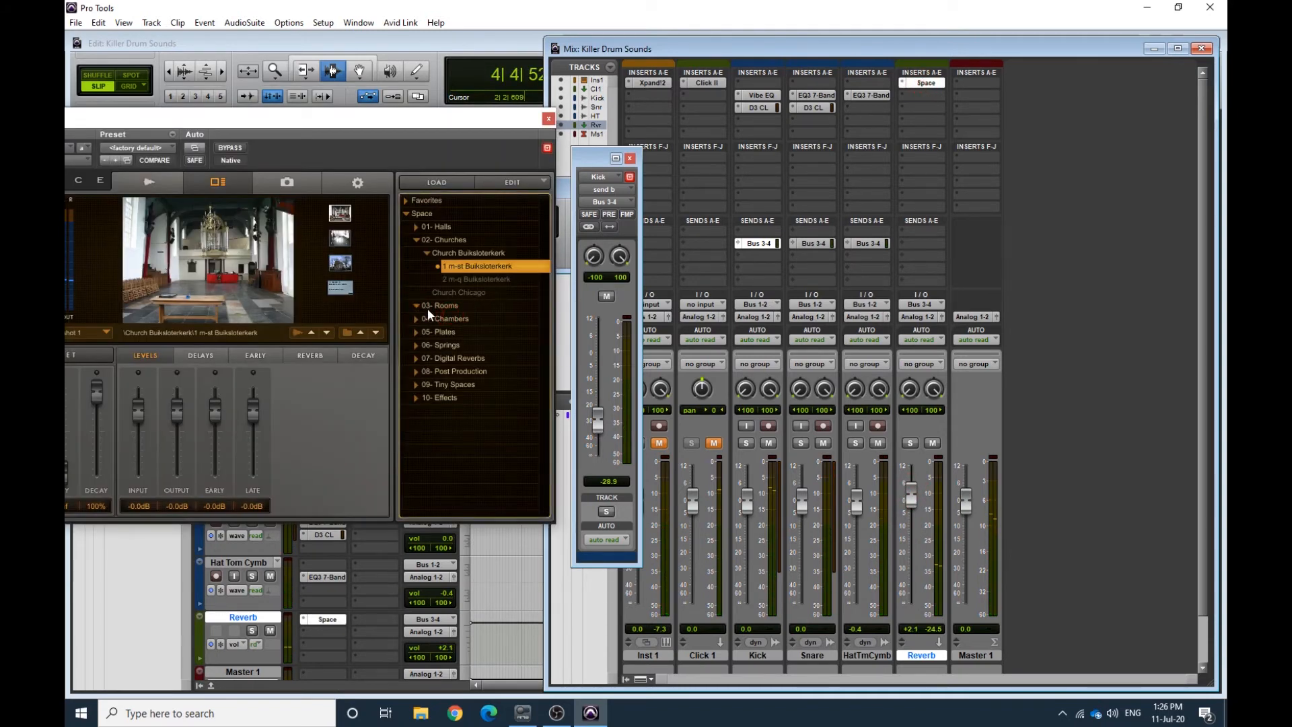
left_click(451, 281)
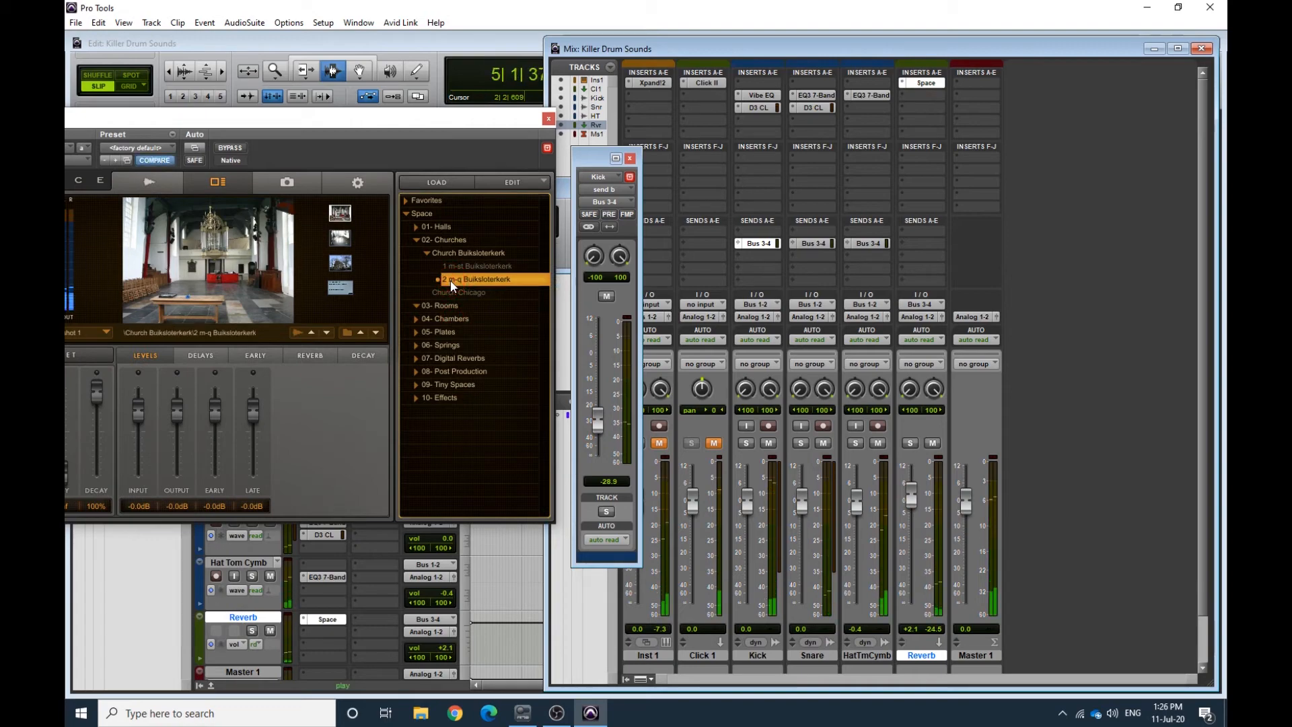
left_click_drag(469, 118, 563, 127)
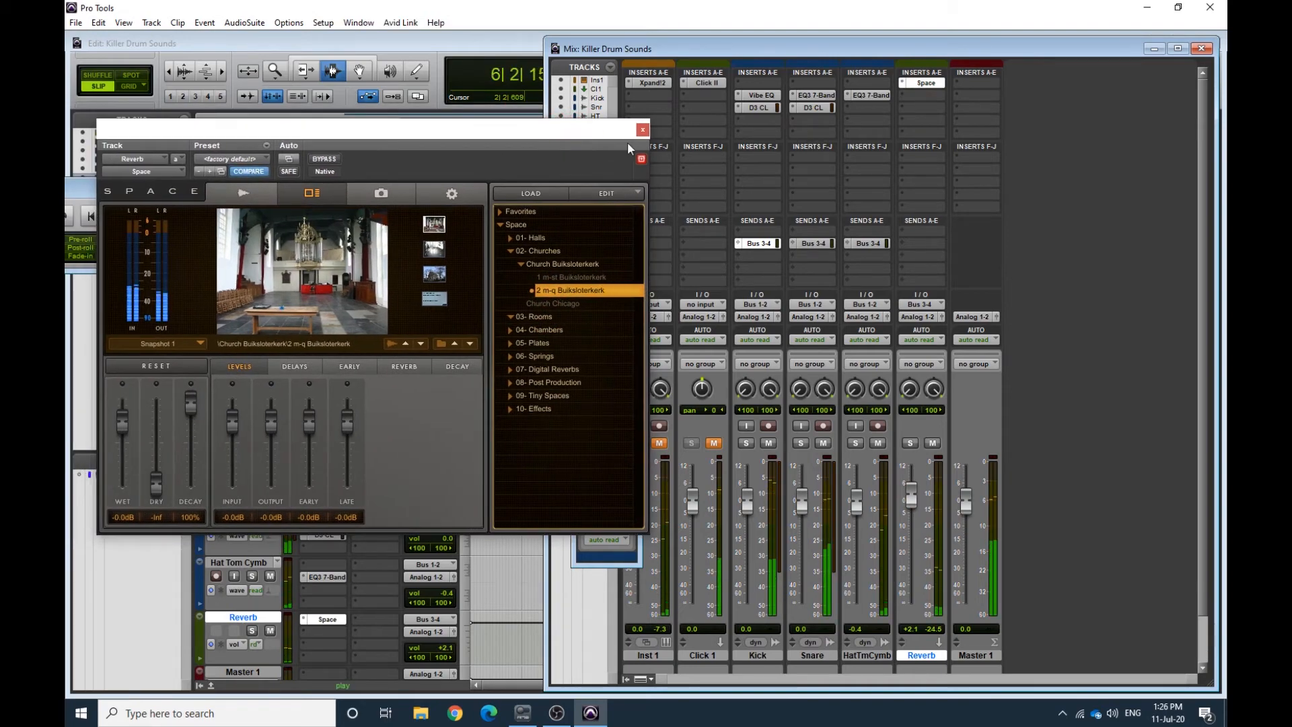
left_click(643, 129)
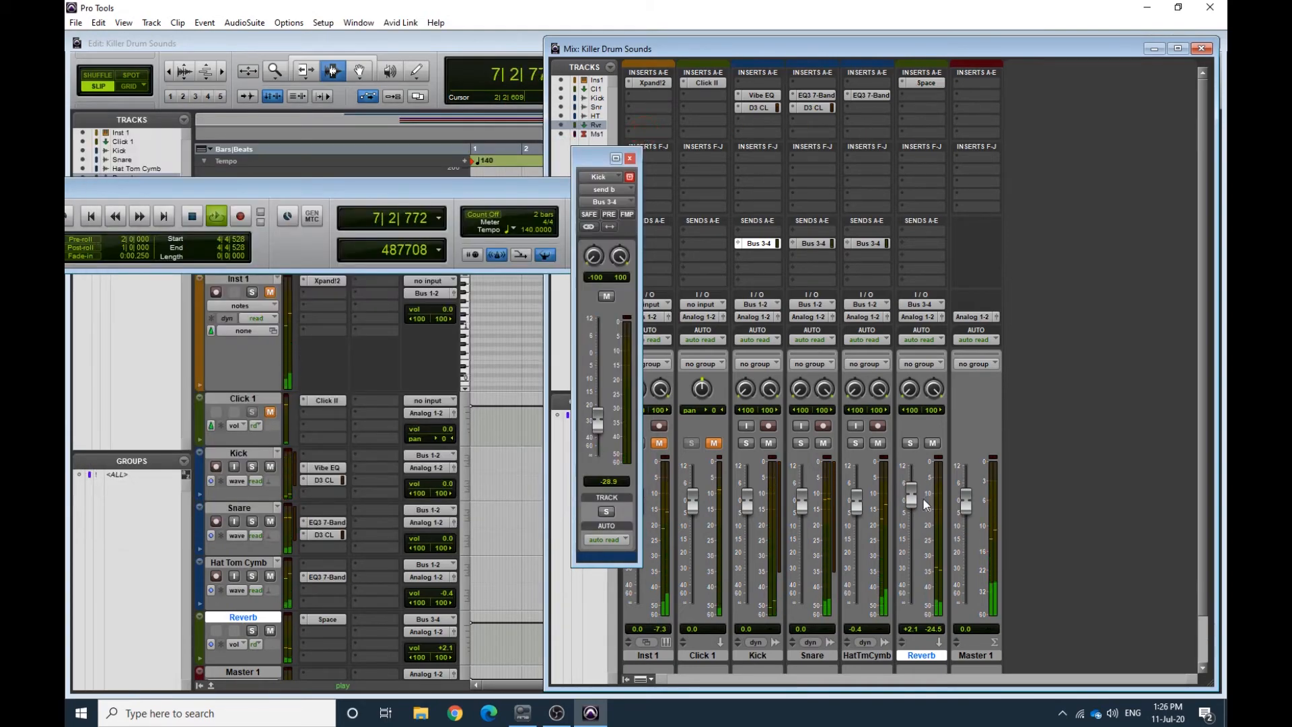
Lower the Snare fader to about -4.1 dB and the Kick fader to about -4.3 dB during playback
key("space")
key("space")
left_click_drag(801, 502, 801, 513)
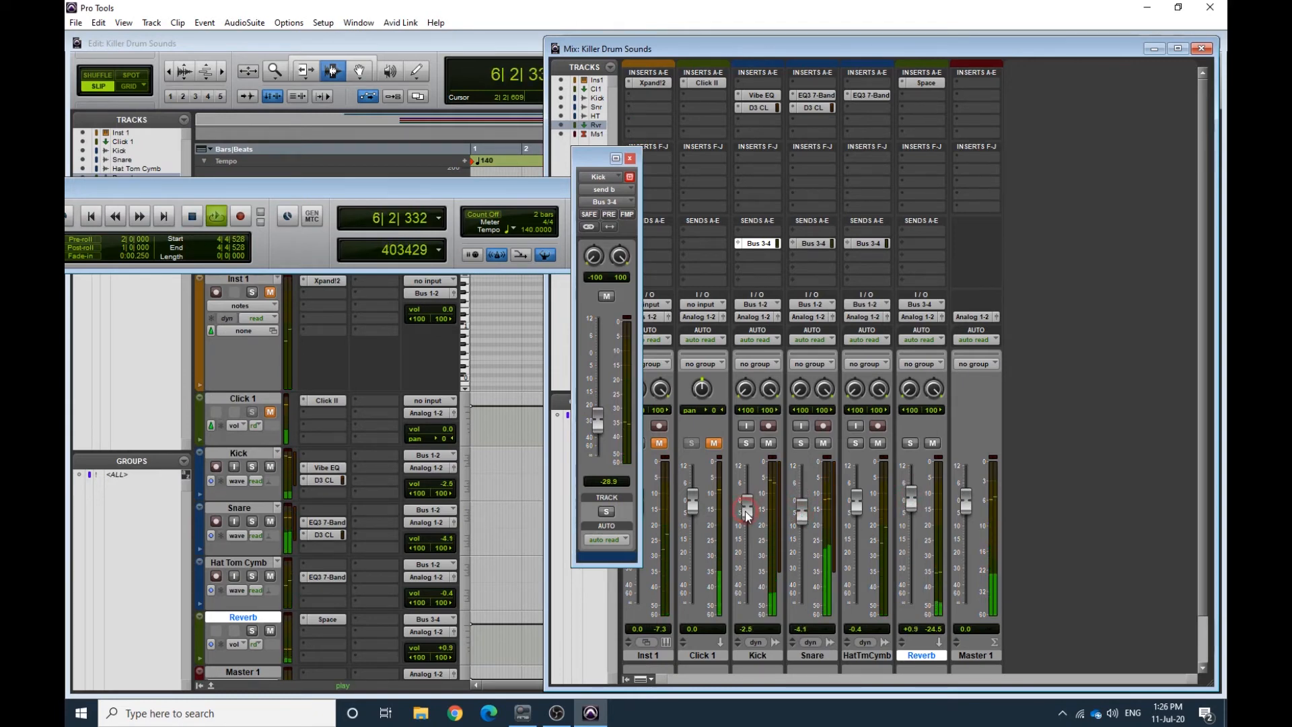
left_click_drag(745, 502, 746, 522)
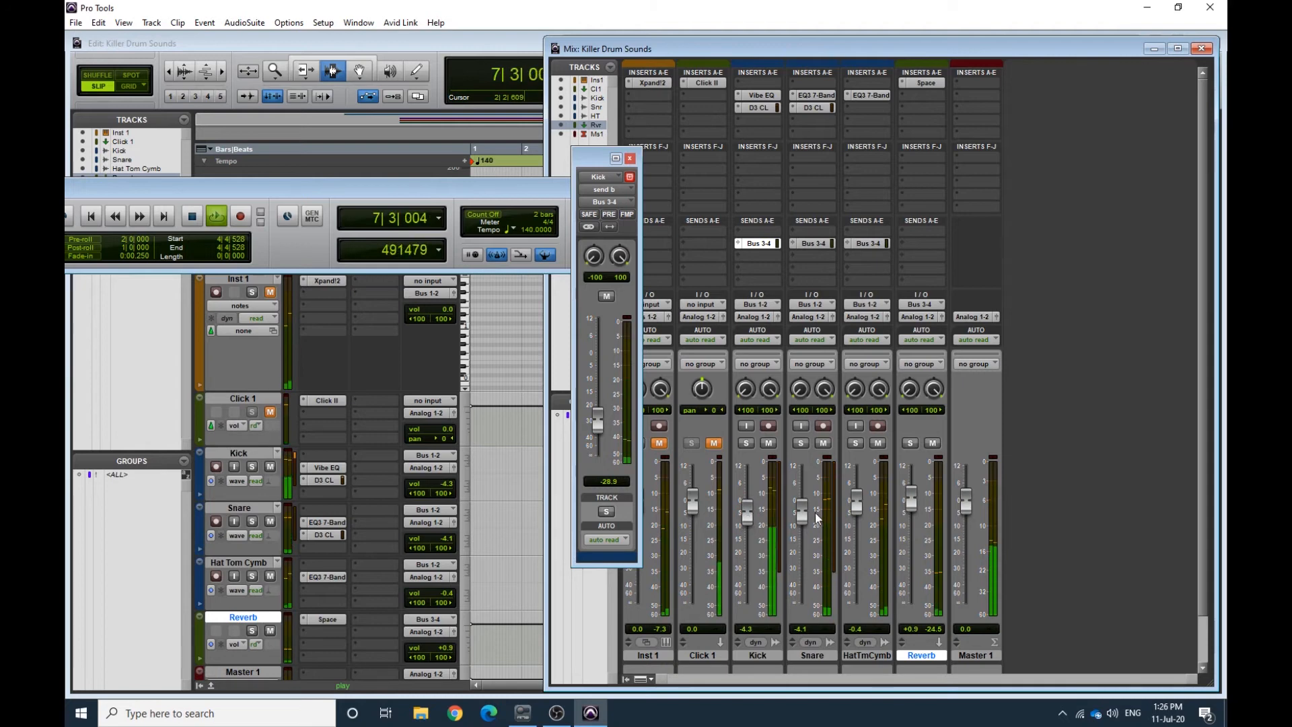
Close the floating Transport and Kick send windows and lower the HatTmCymb fader to about -2.2 dB
left_click(552, 191)
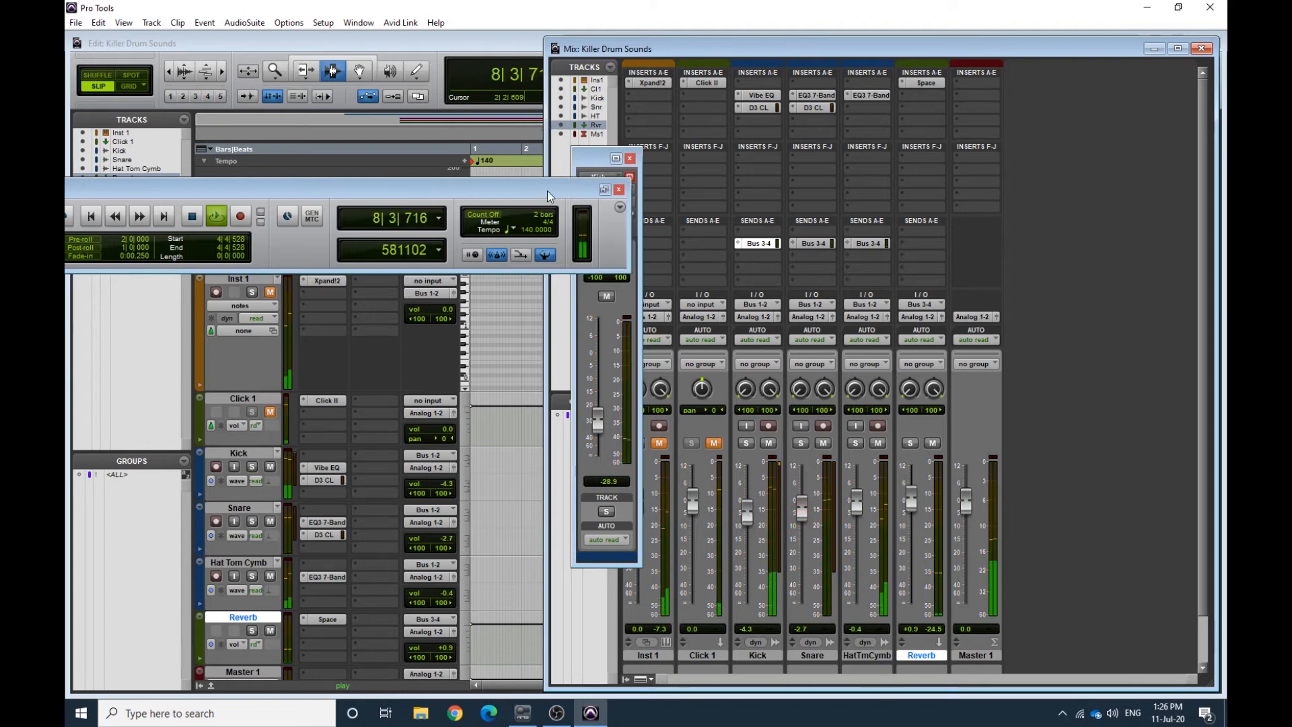
left_click(619, 189)
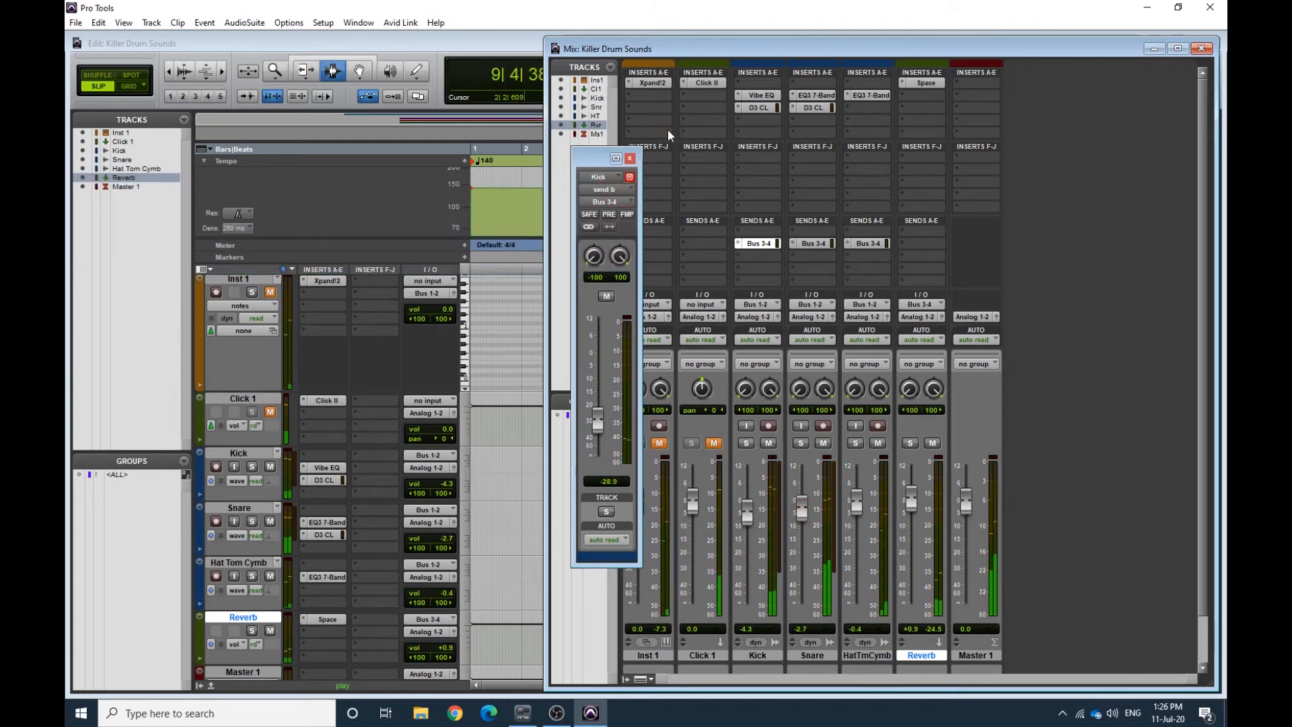
left_click(630, 159)
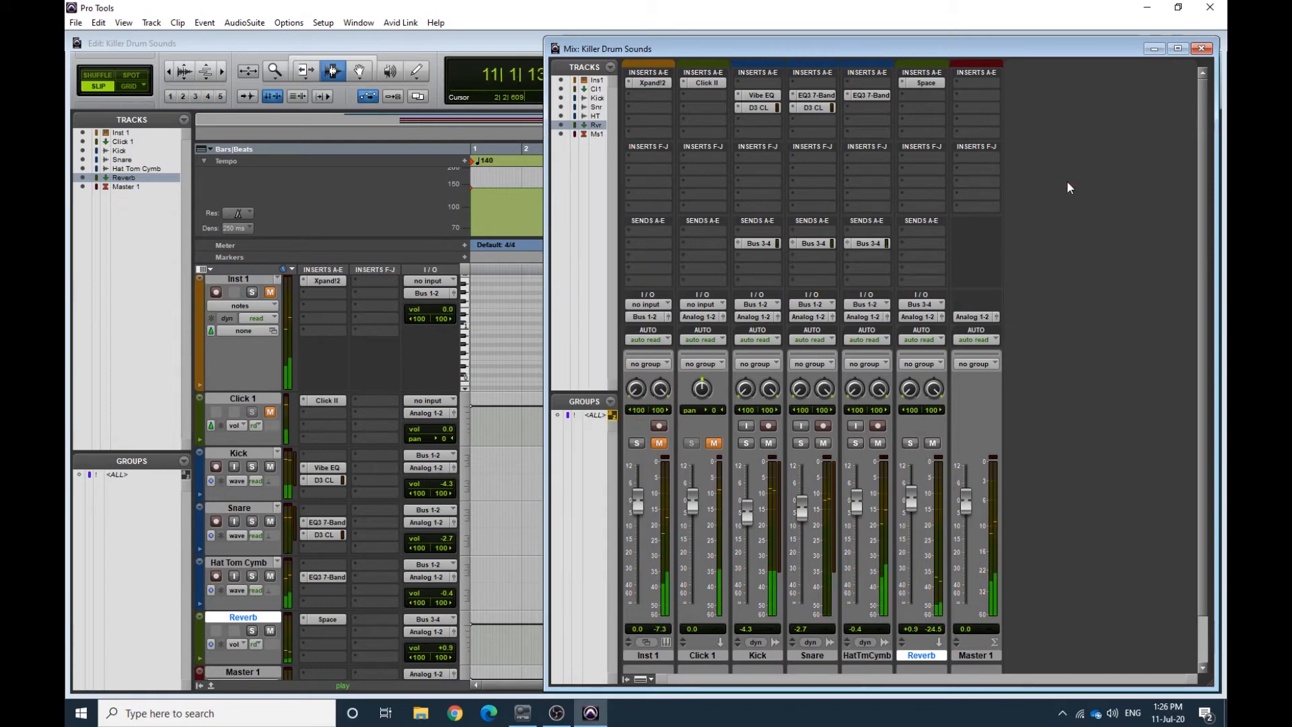
left_click_drag(858, 507, 857, 515)
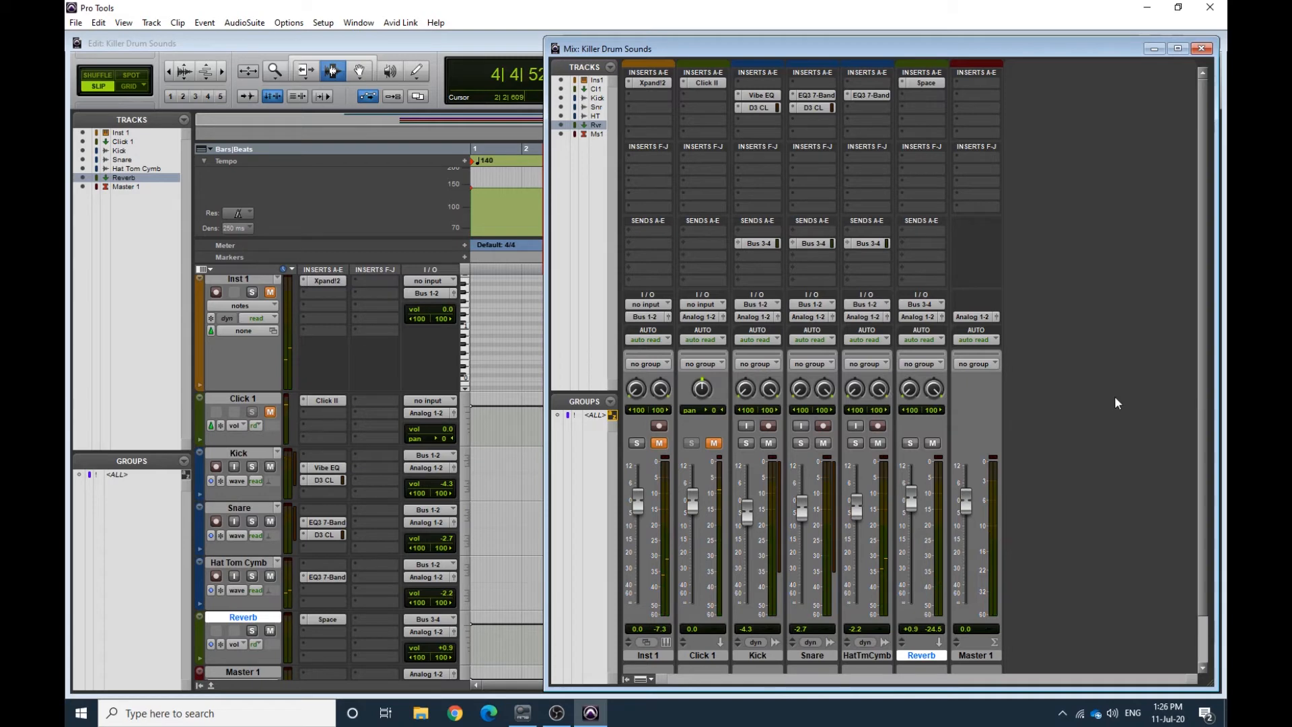
Review the Xpand!2 drum parts and MIDI notes on Inst 1 and the channels in the Mix window
left_click(490, 43)
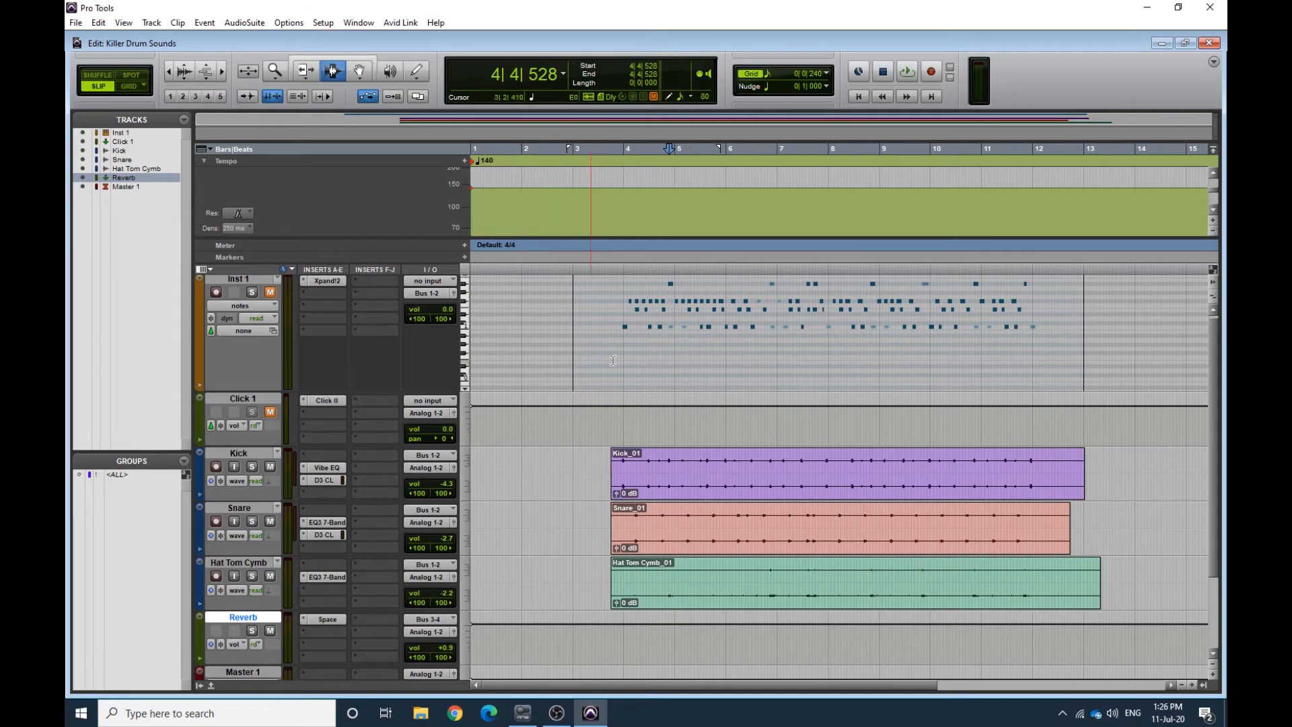
left_click(327, 282)
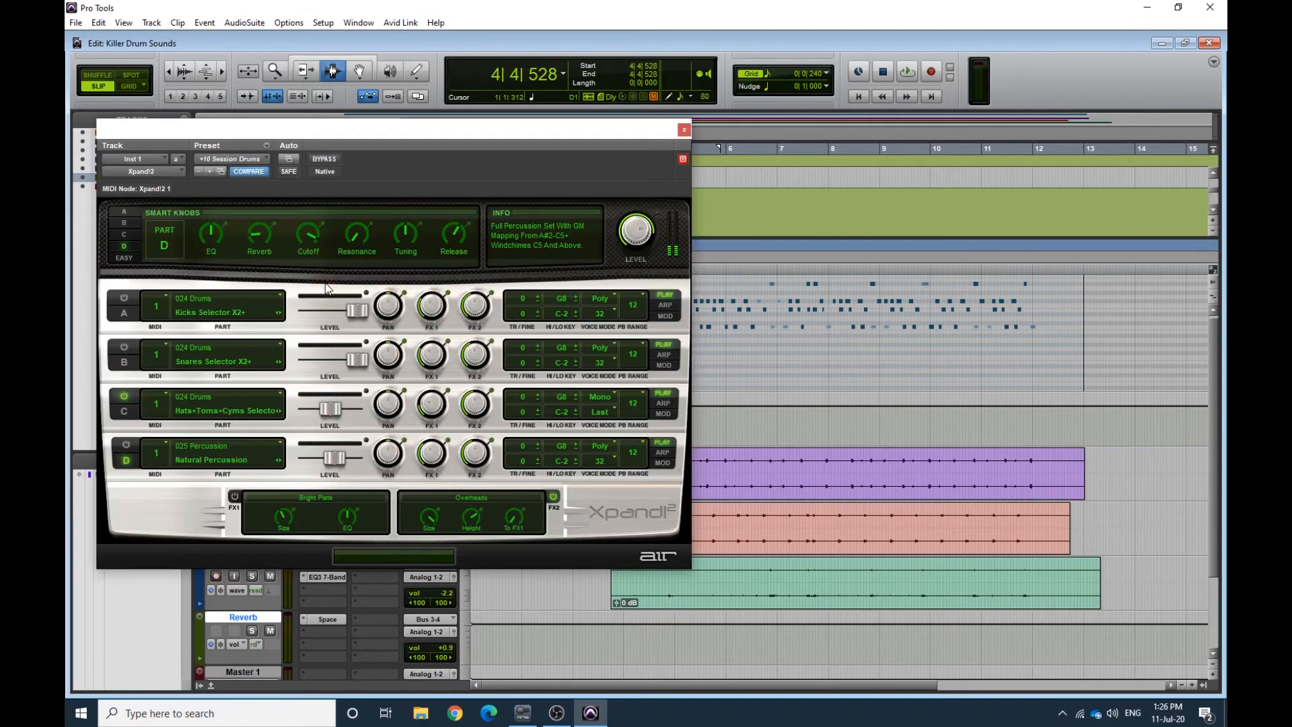
left_click_drag(367, 140, 446, 126)
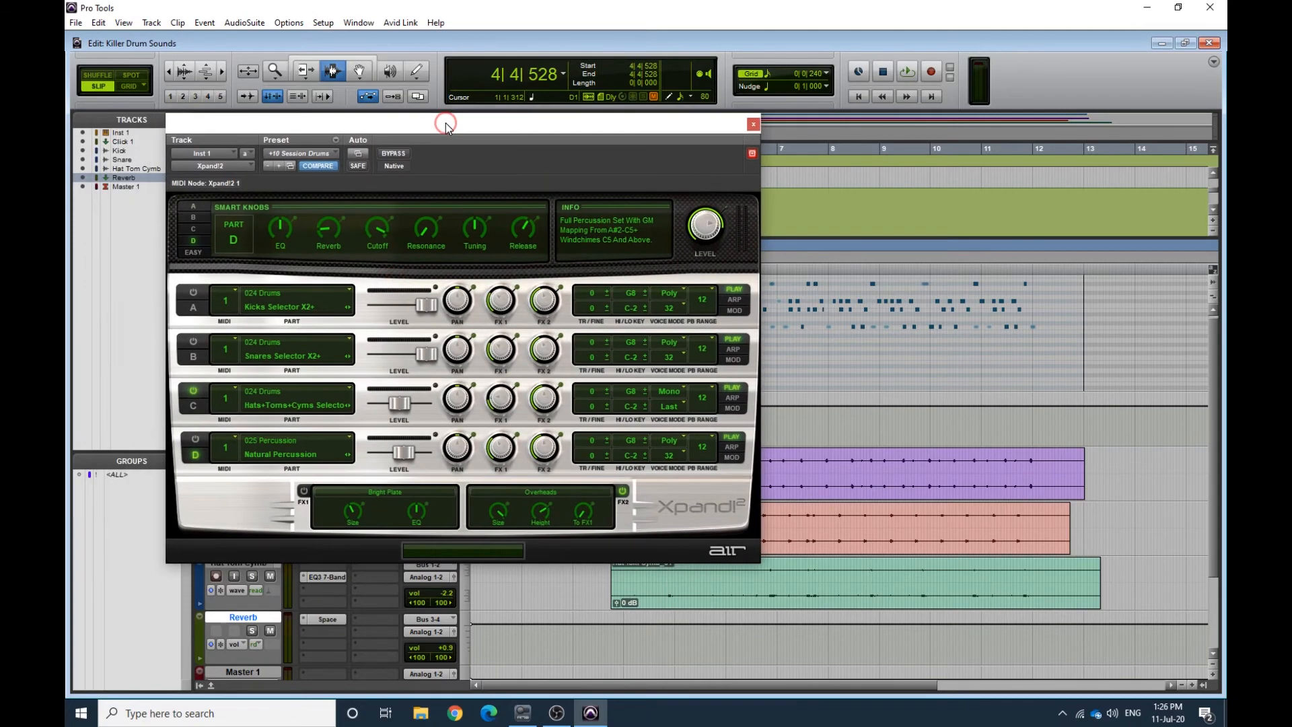
left_click(753, 125)
left_click_drag(608, 310, 1056, 311)
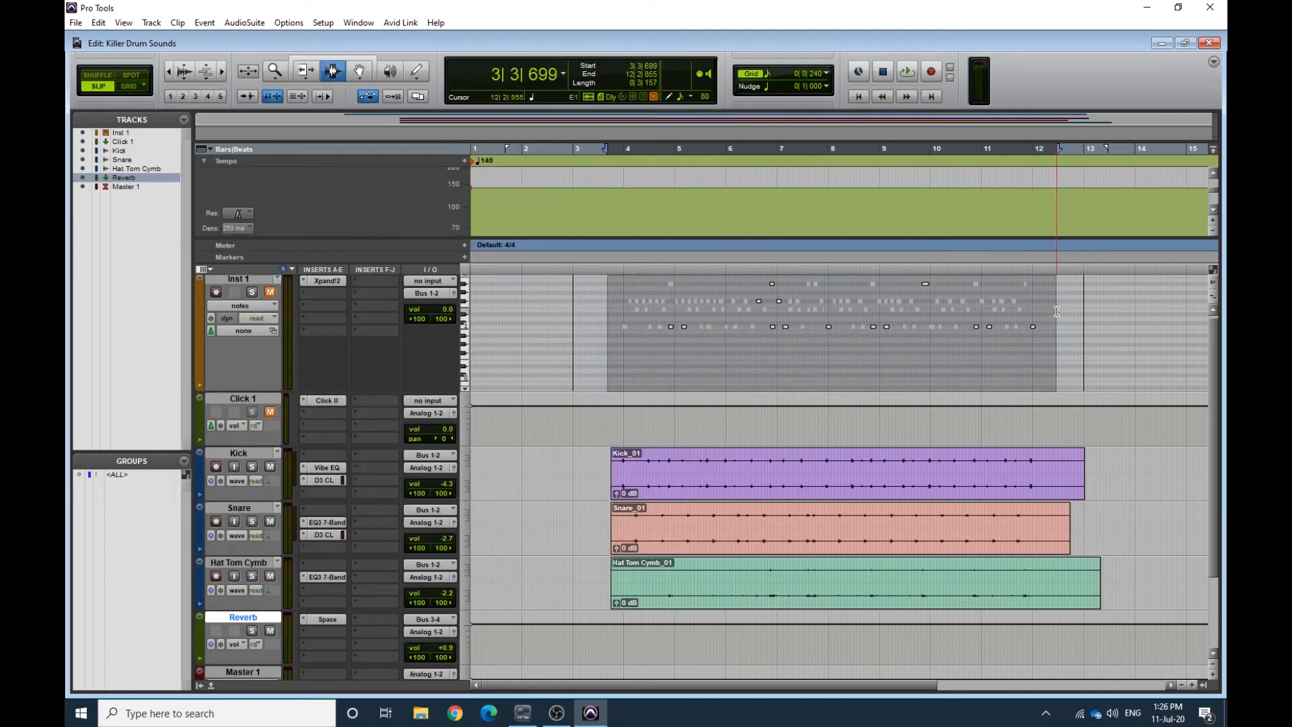
left_click(1056, 311)
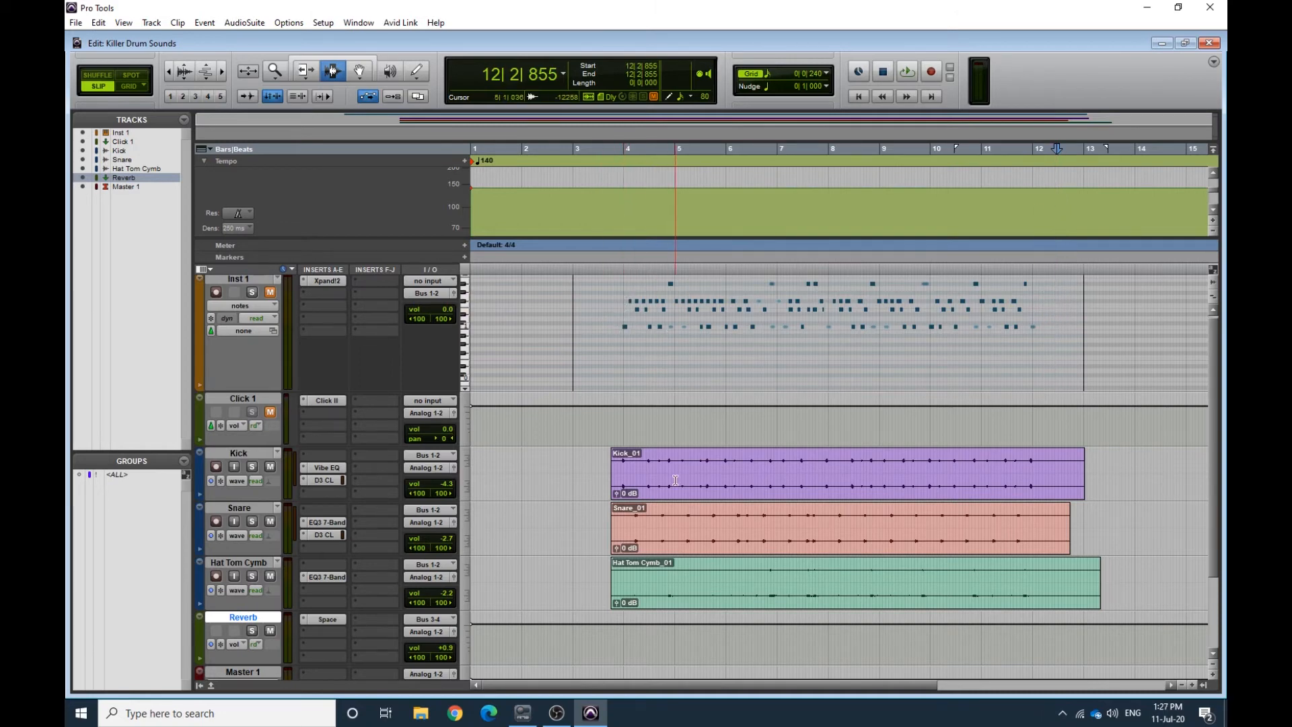
key("ctrl+equal")
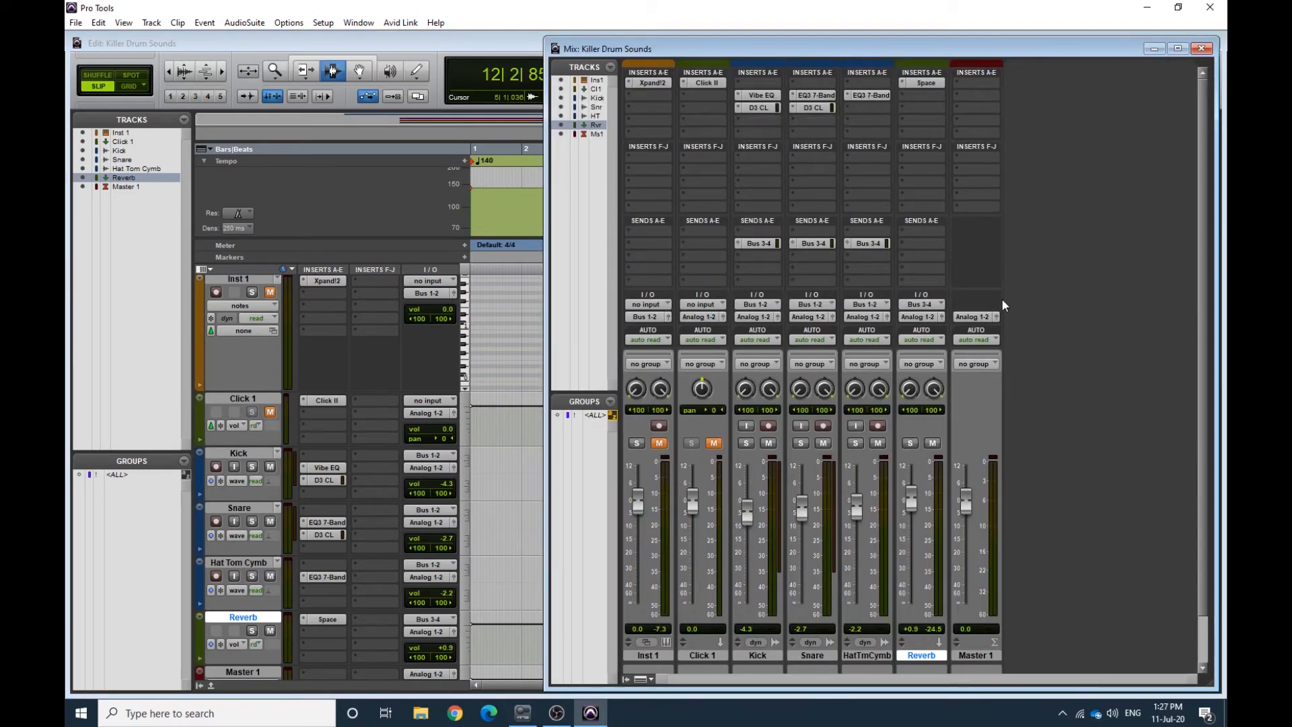
key("ctrl+equal")
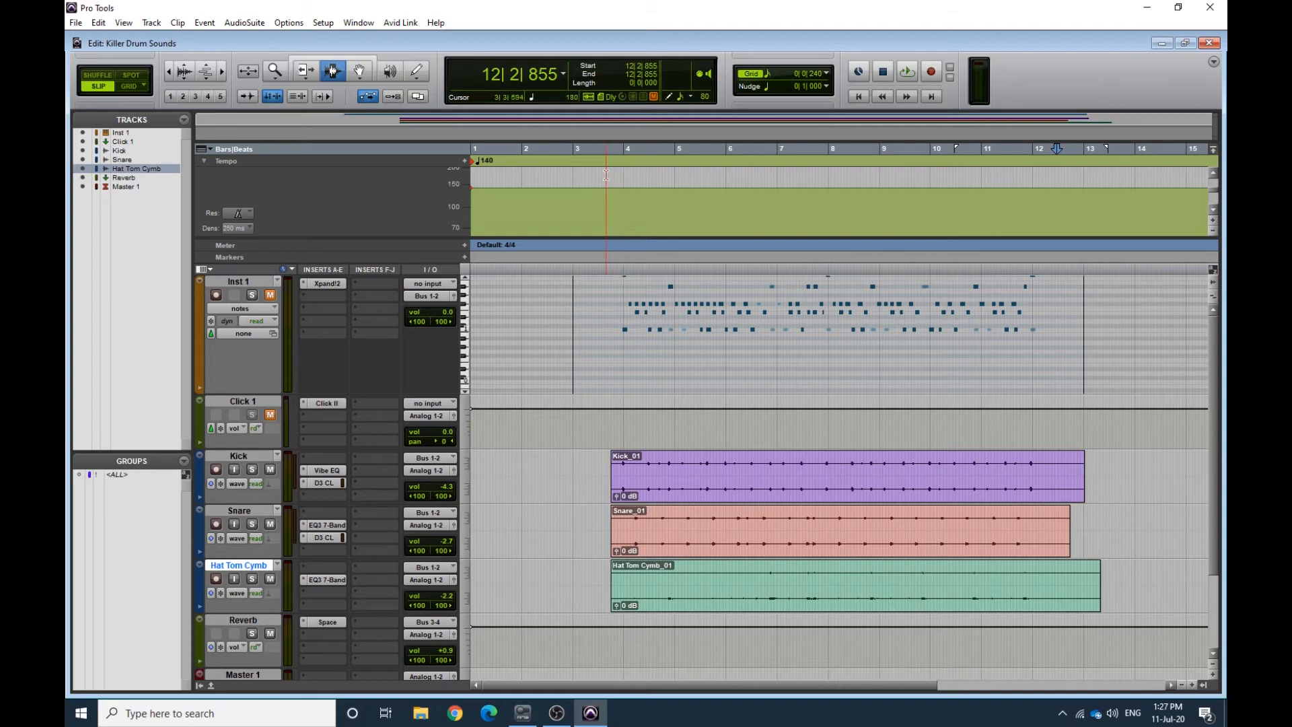
Create one new stereo instrument track below the Hat Tom Cymb track
left_click(152, 22)
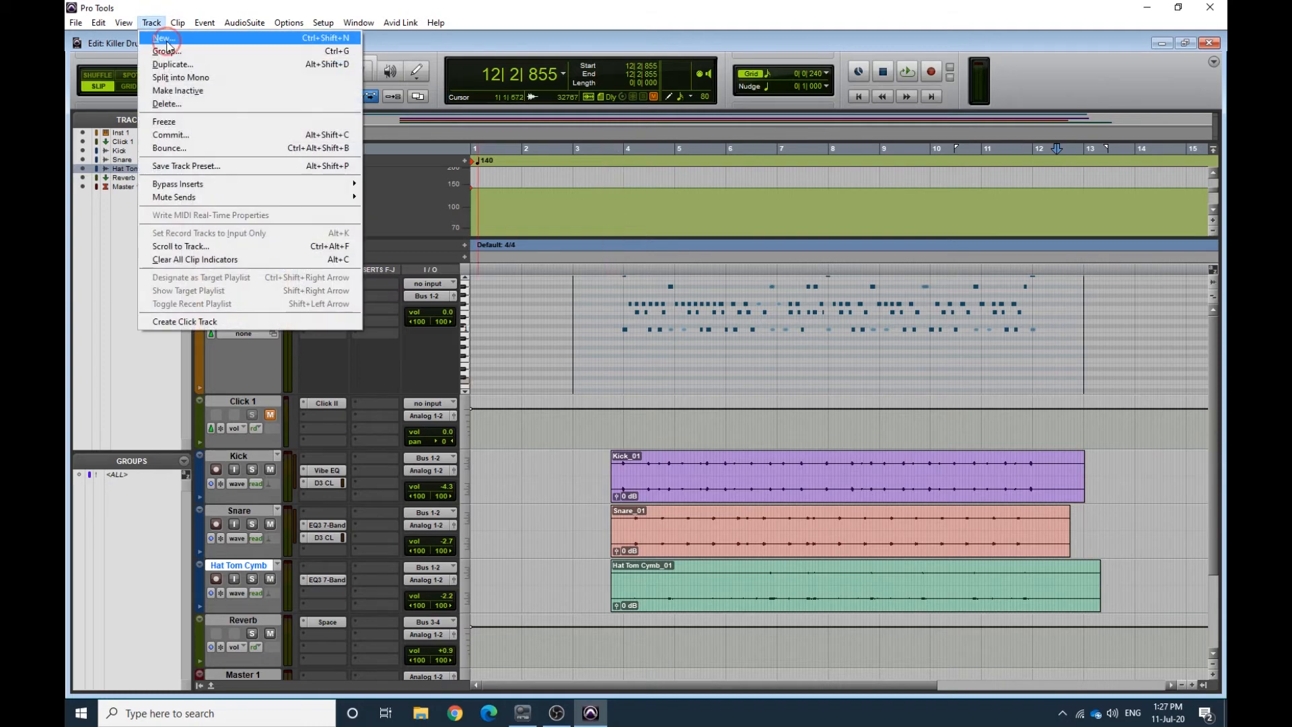
left_click(161, 43)
left_click(527, 244)
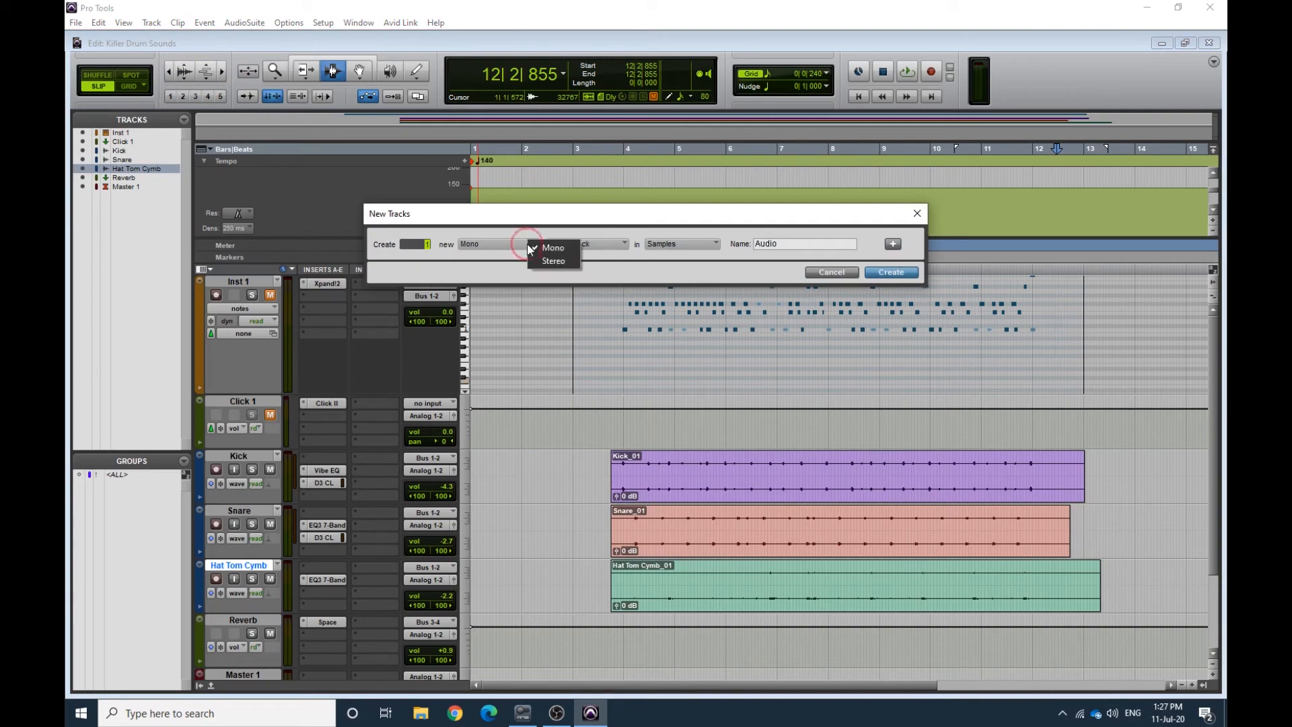
left_click(537, 257)
left_click(582, 243)
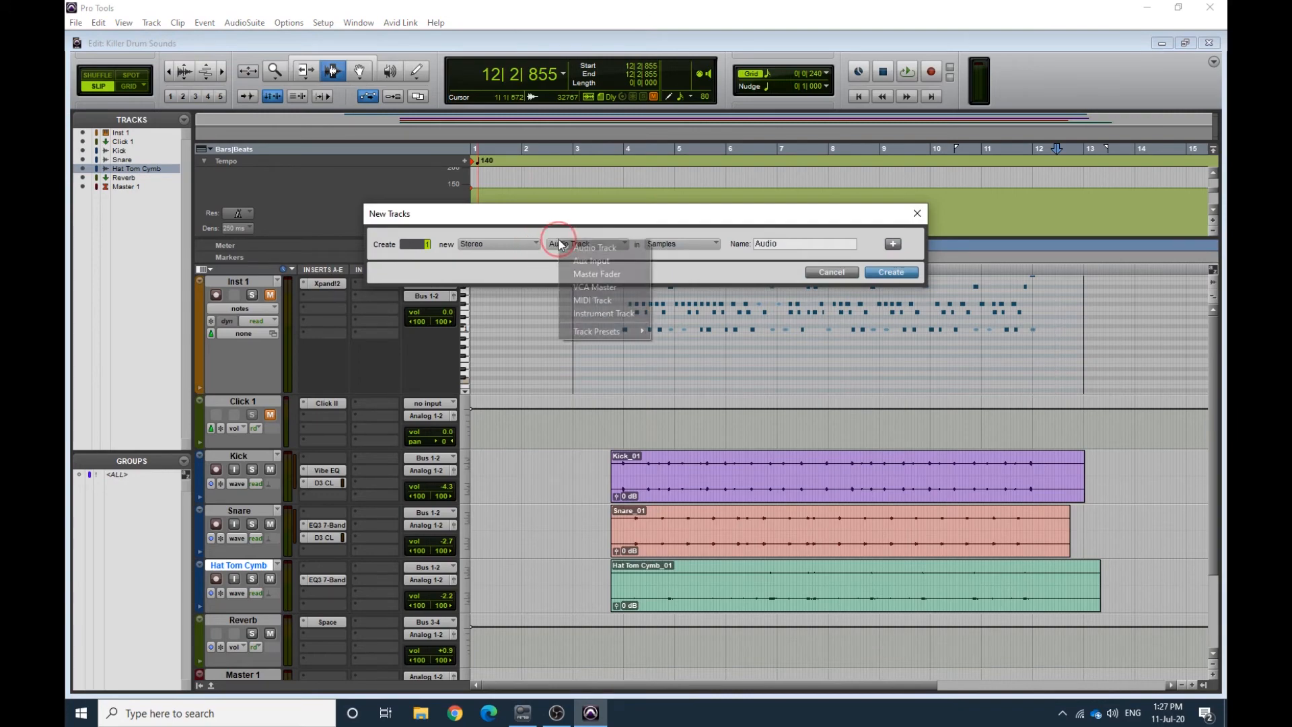
left_click(604, 314)
left_click(889, 272)
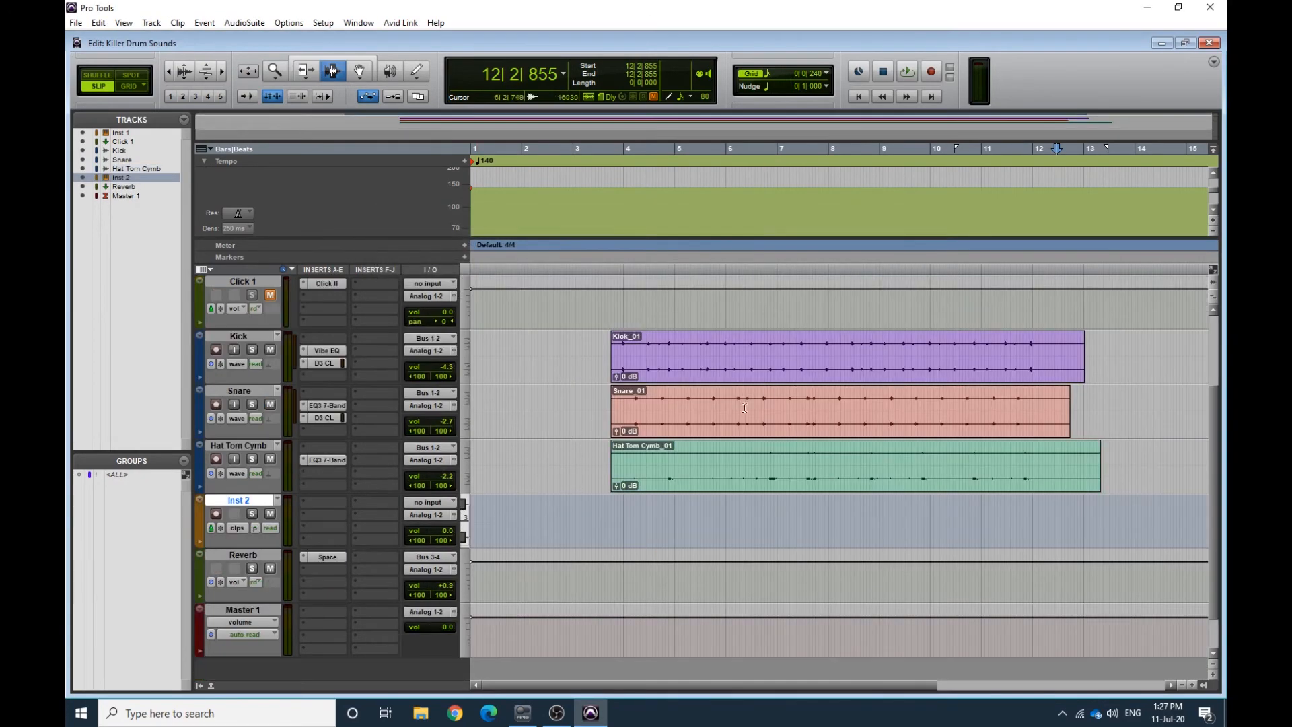
Insert the multichannel Xpand!2 (stereo) instrument plug-in on the Inst 2 track
left_click(319, 510)
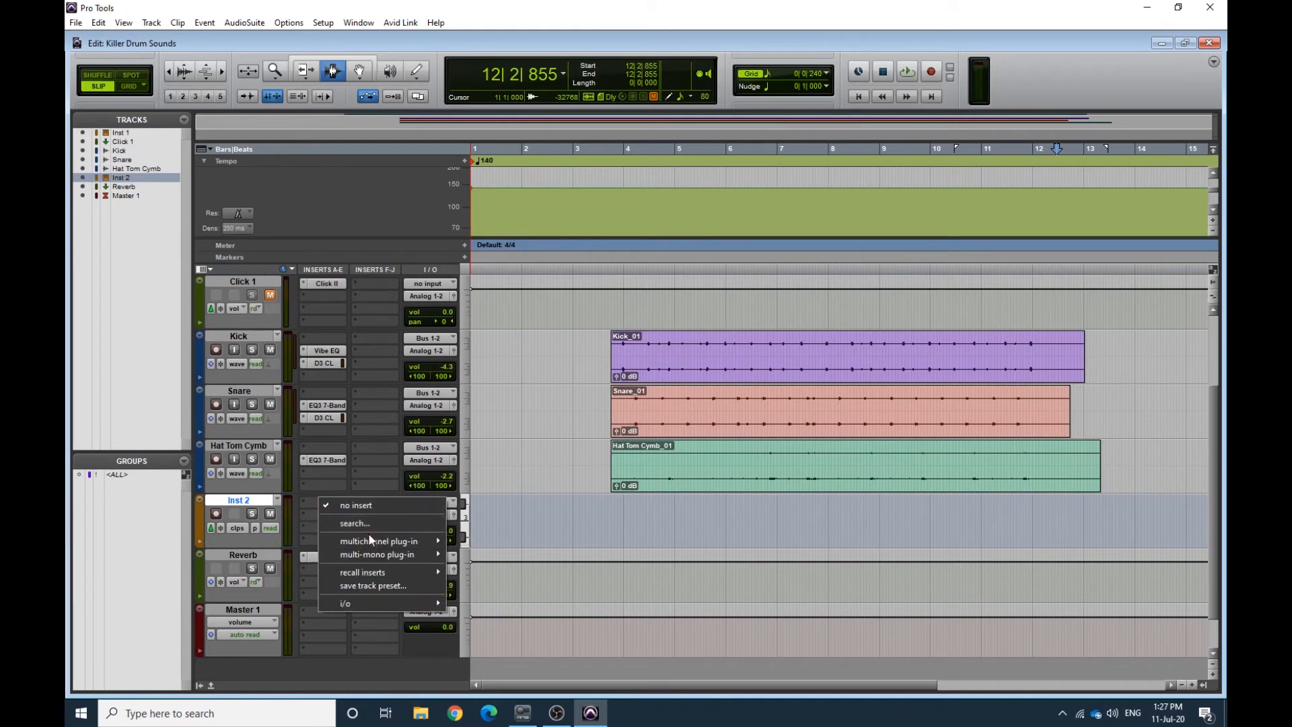
mouse_move(404, 541)
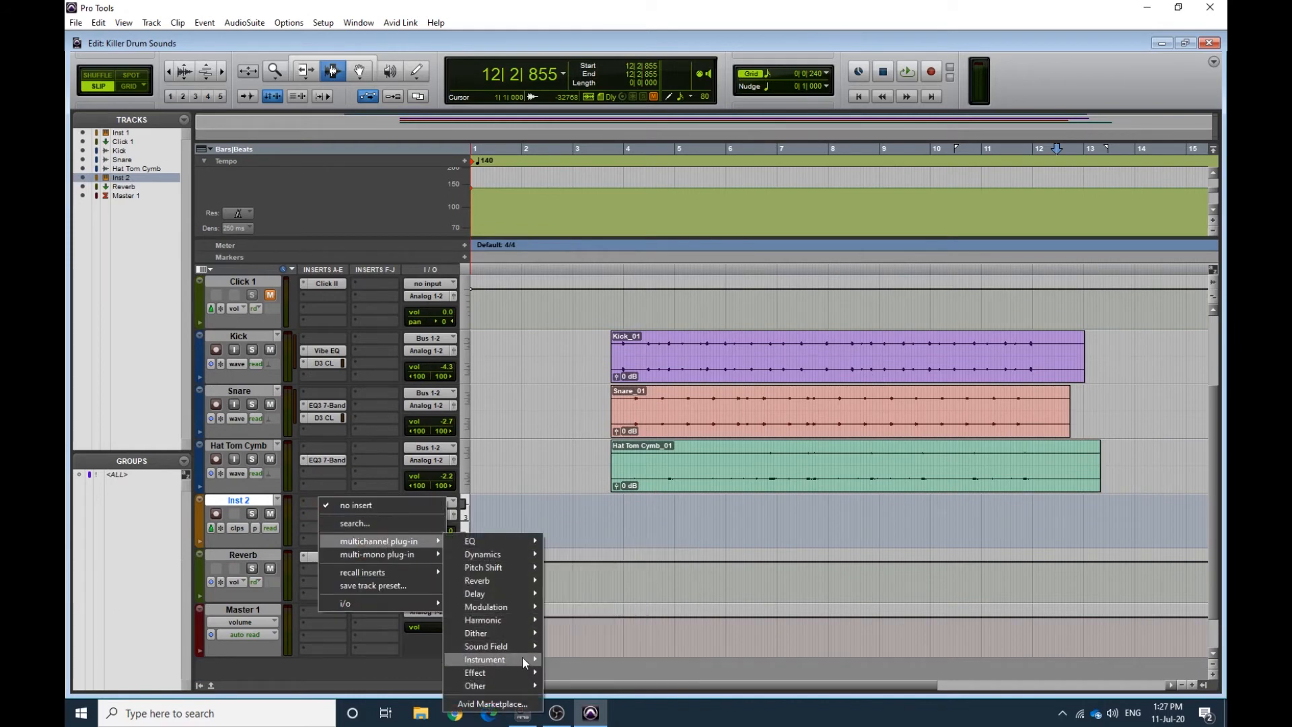
mouse_move(524, 540)
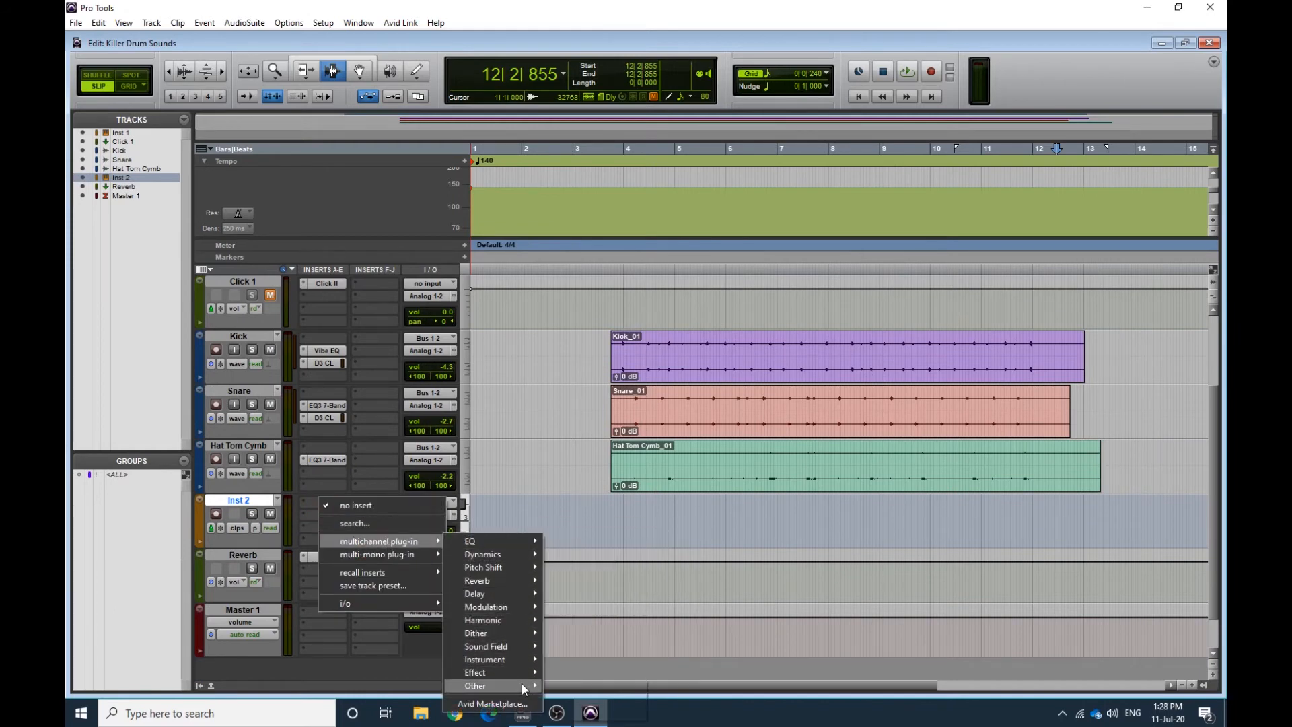
mouse_move(523, 684)
mouse_move(523, 660)
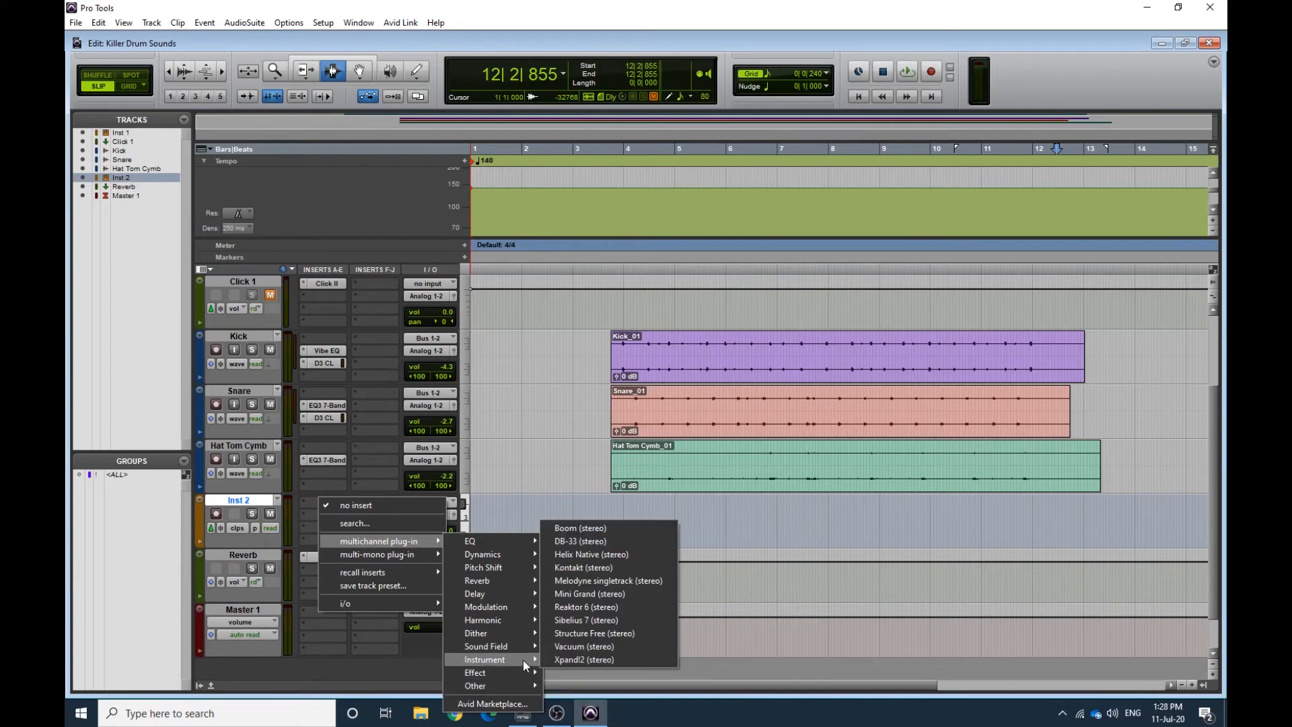
left_click(626, 660)
Load the 12 Hard Finger Bass preset from the 25 Basses category in Inst 2's Xpand!2
left_click(296, 155)
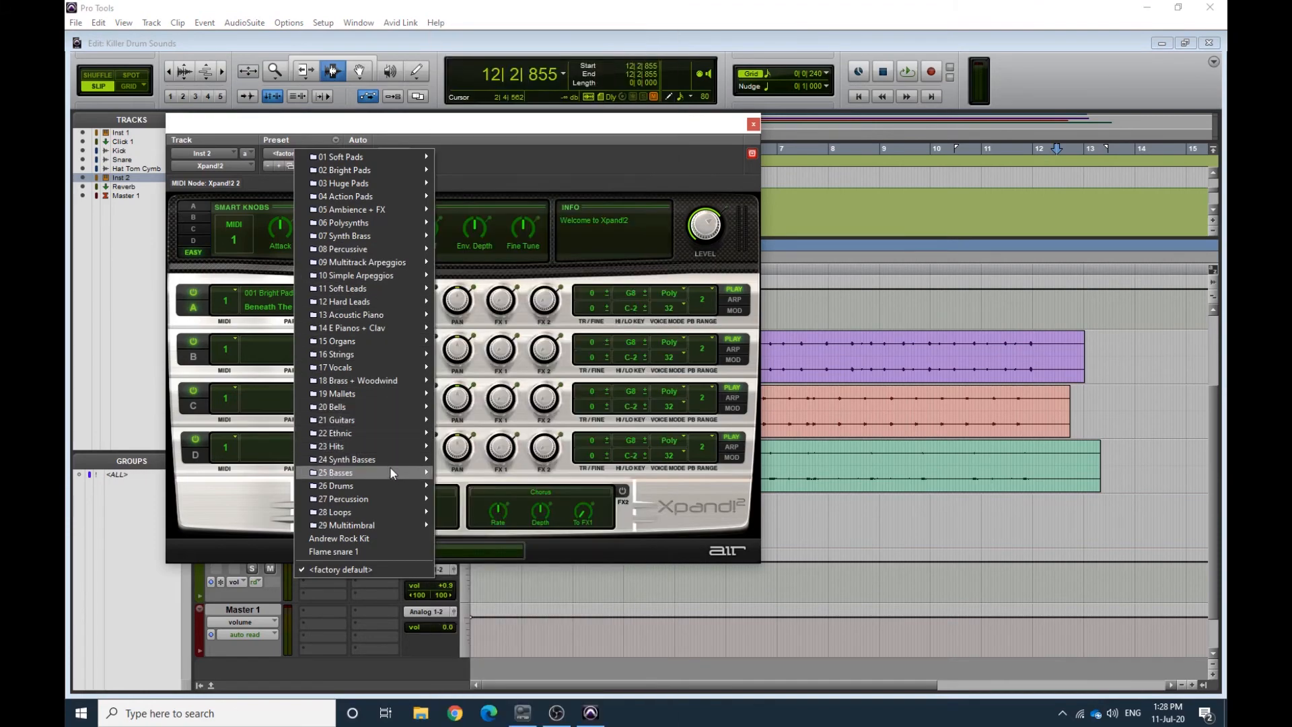
mouse_move(389, 471)
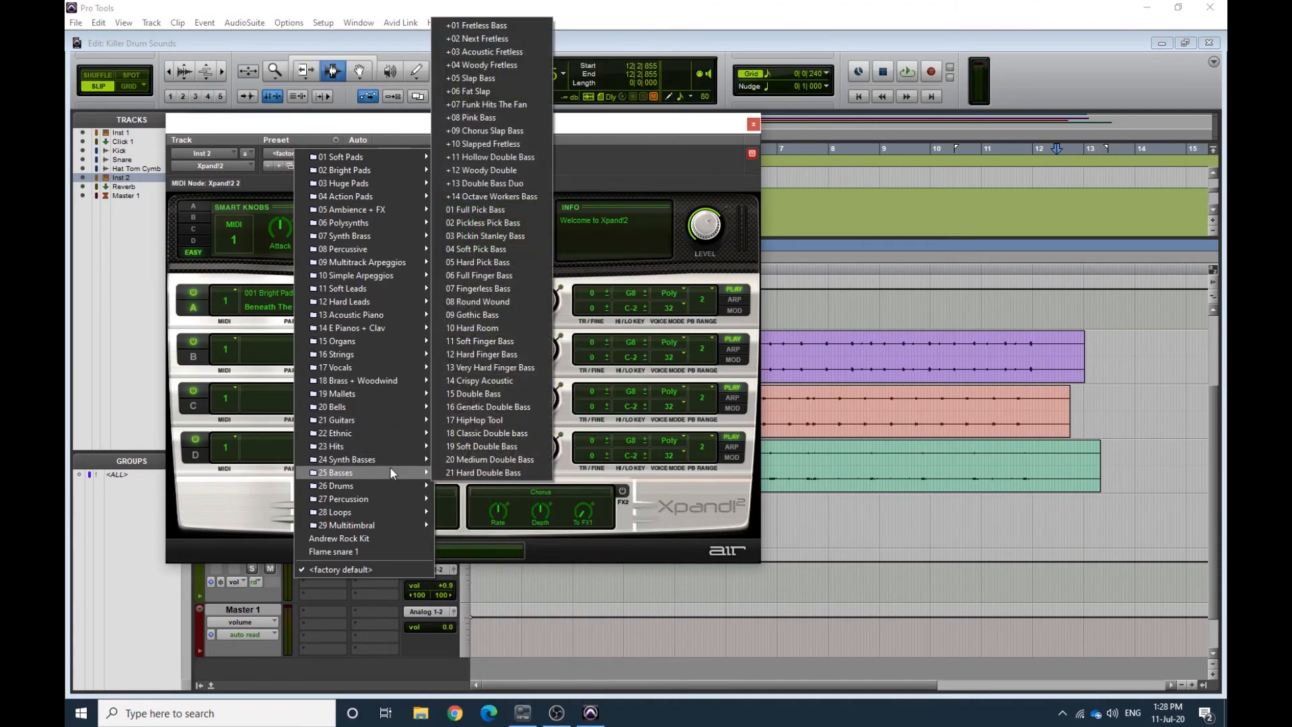
left_click(515, 358)
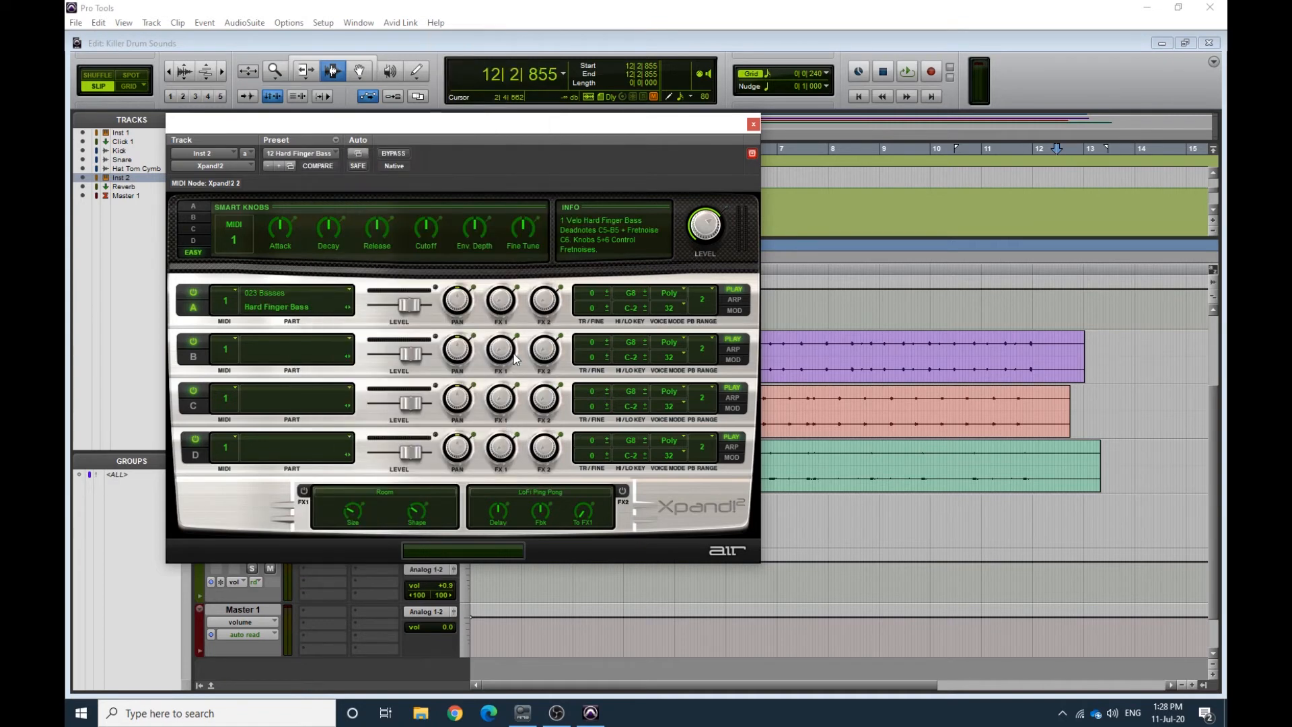
Record-enable Inst 2 and load the 11 Soft Finger Bass preset from the 25 Basses category in its Xpand!2
left_click(753, 125)
left_click(217, 514)
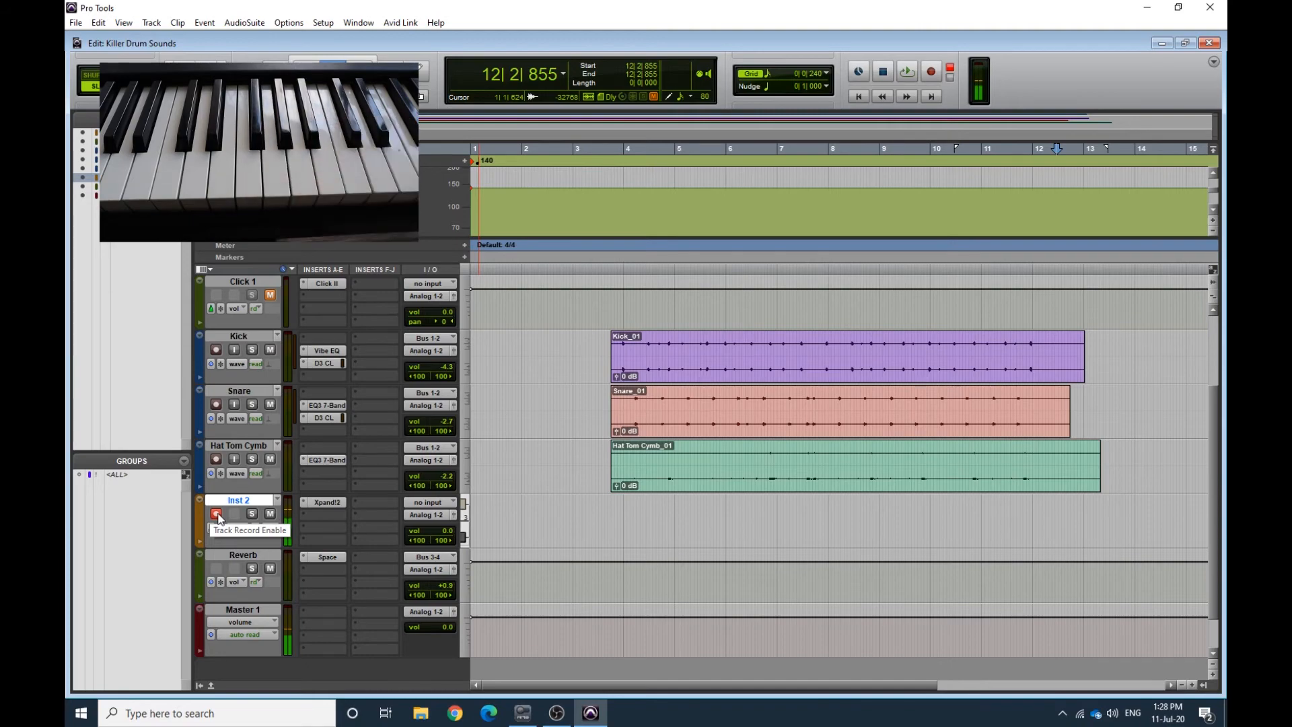
left_click(323, 502)
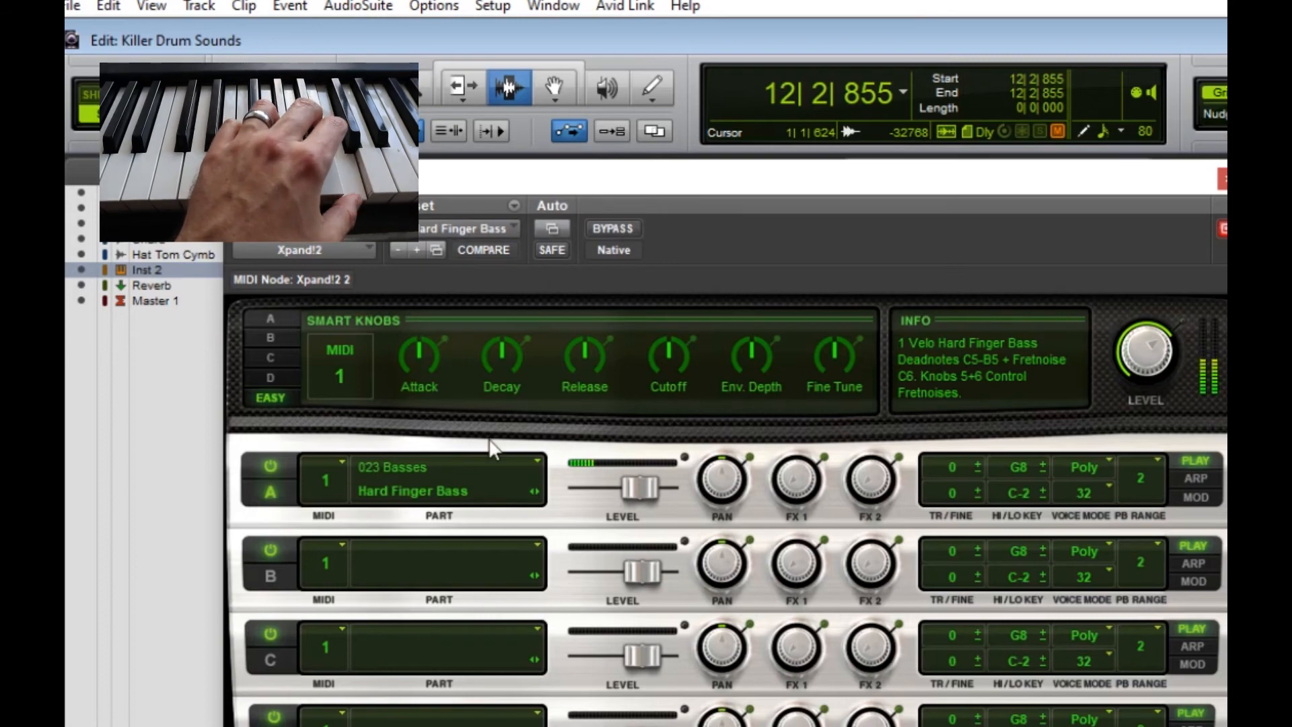
left_click(463, 229)
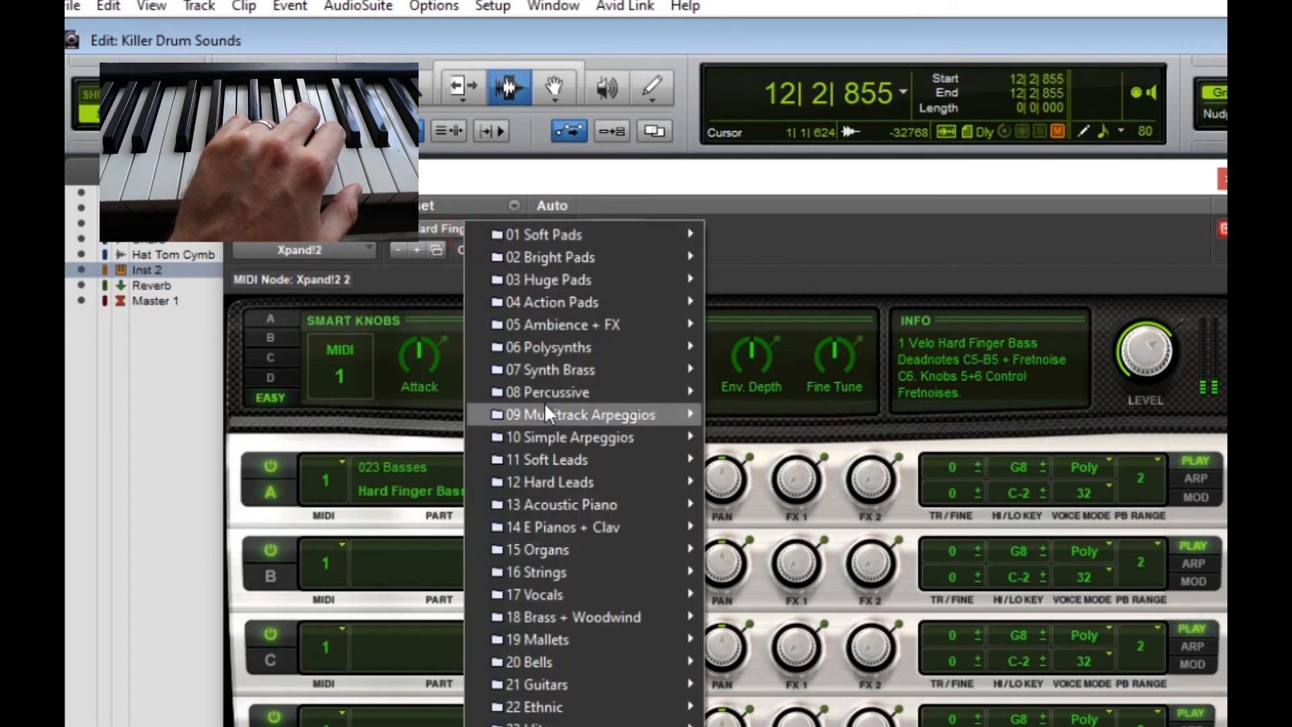
mouse_move(583, 724)
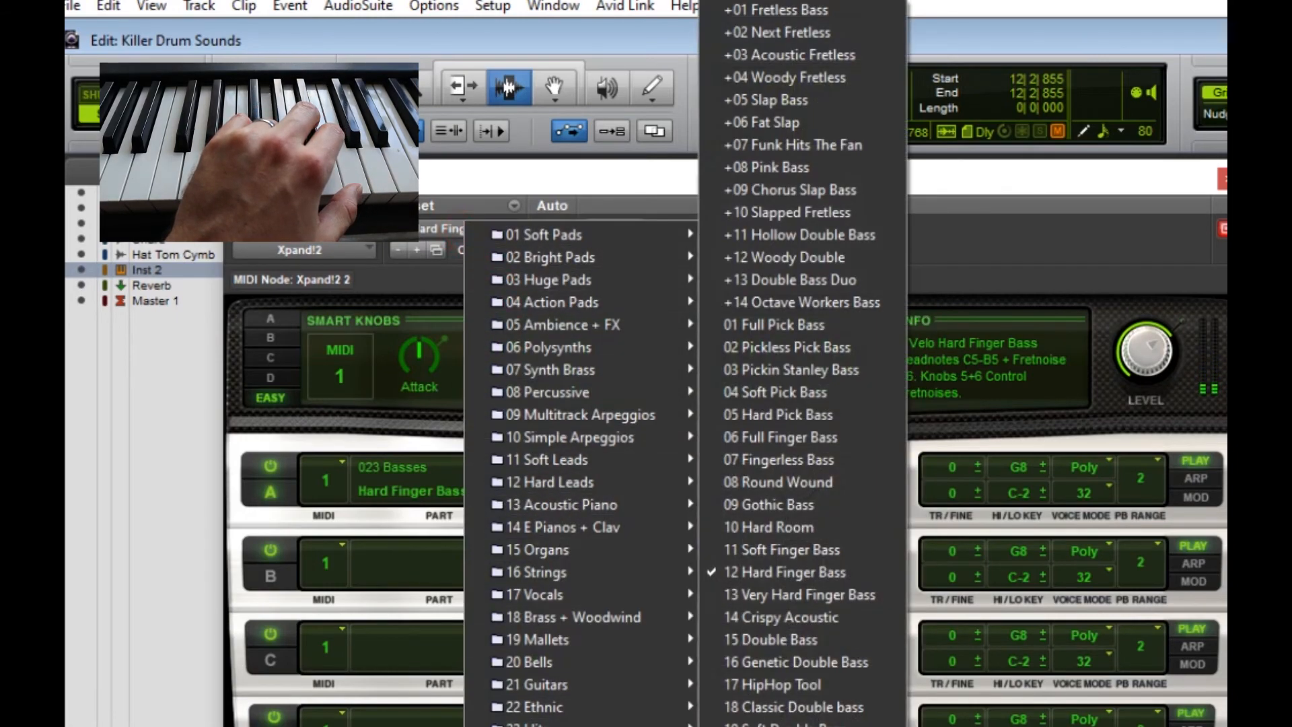
left_click(818, 558)
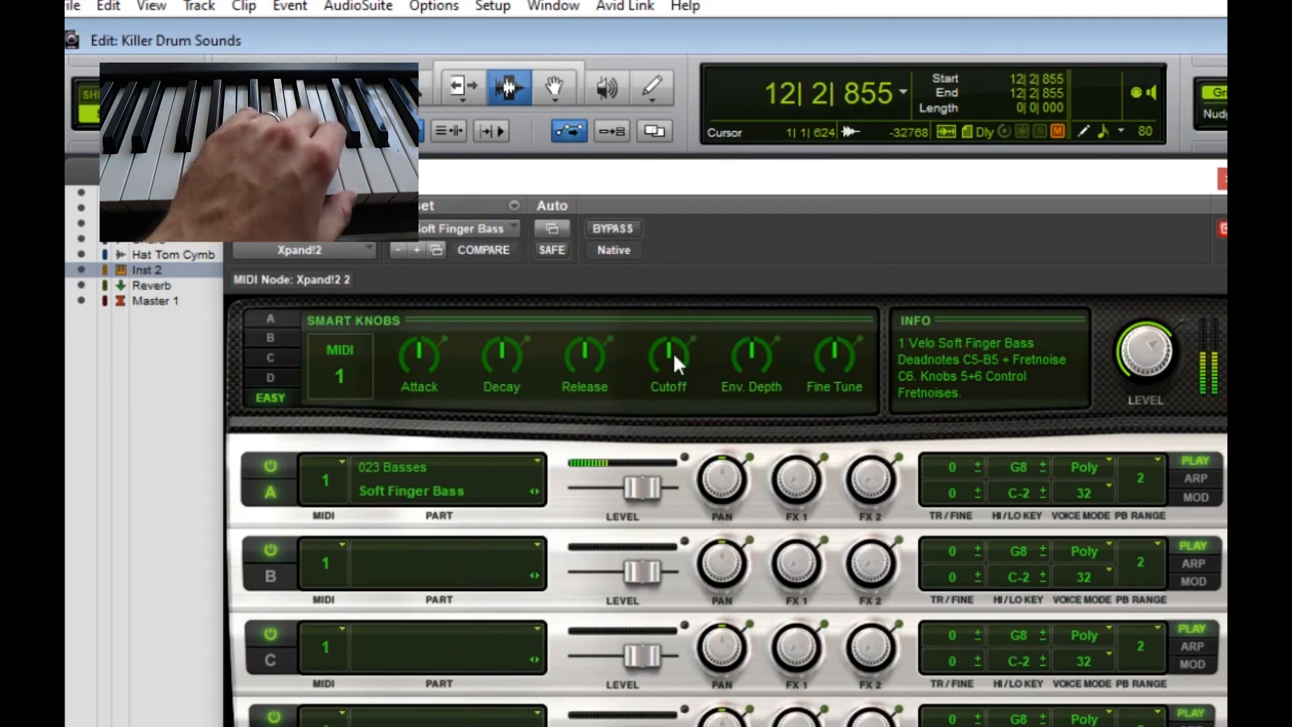
Lower the Cutoff and Attack smart knobs of Inst 2's soft finger bass and close the plug-in window
left_click_drag(680, 392, 676, 458)
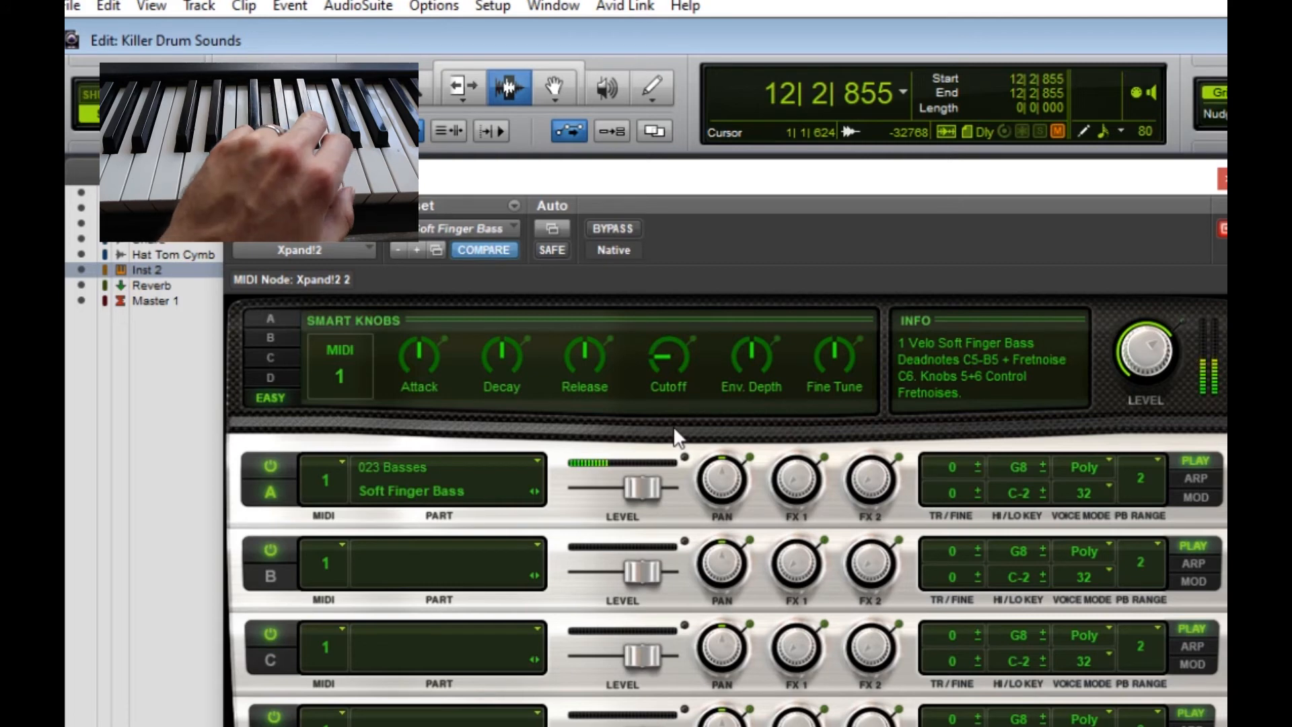
left_click_drag(430, 360, 421, 406)
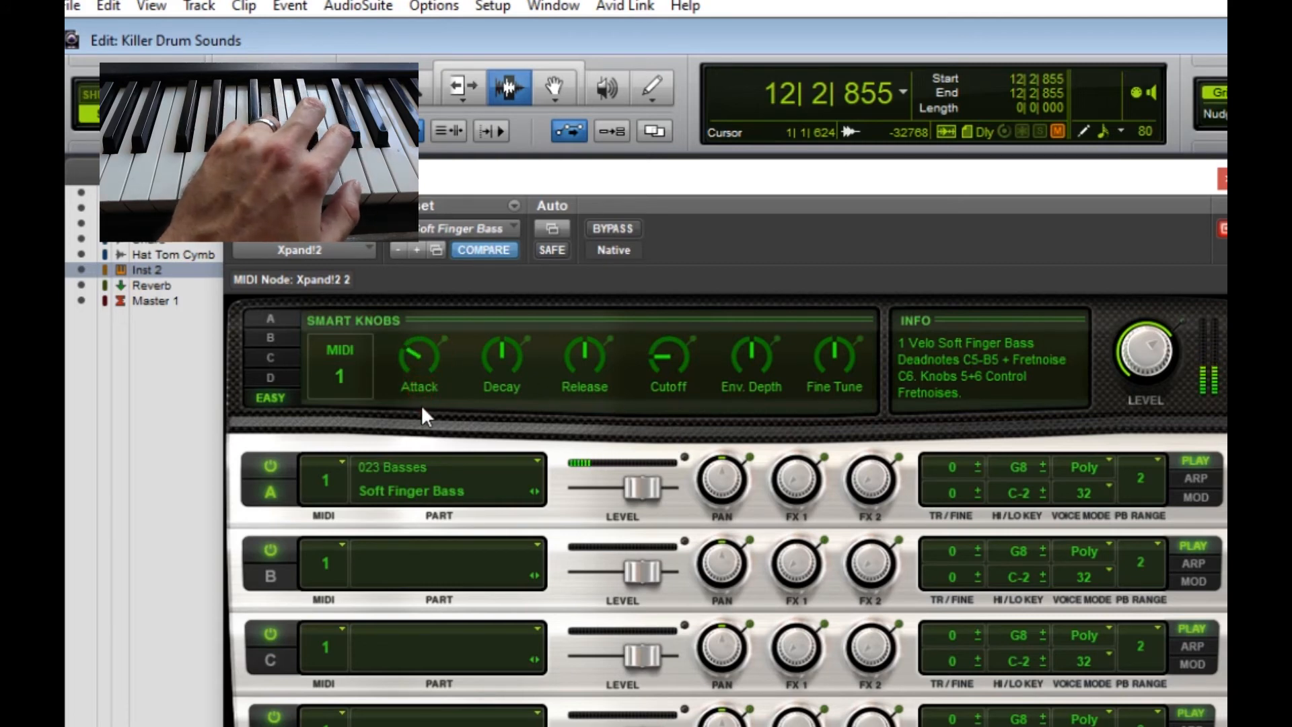
left_click(1220, 179)
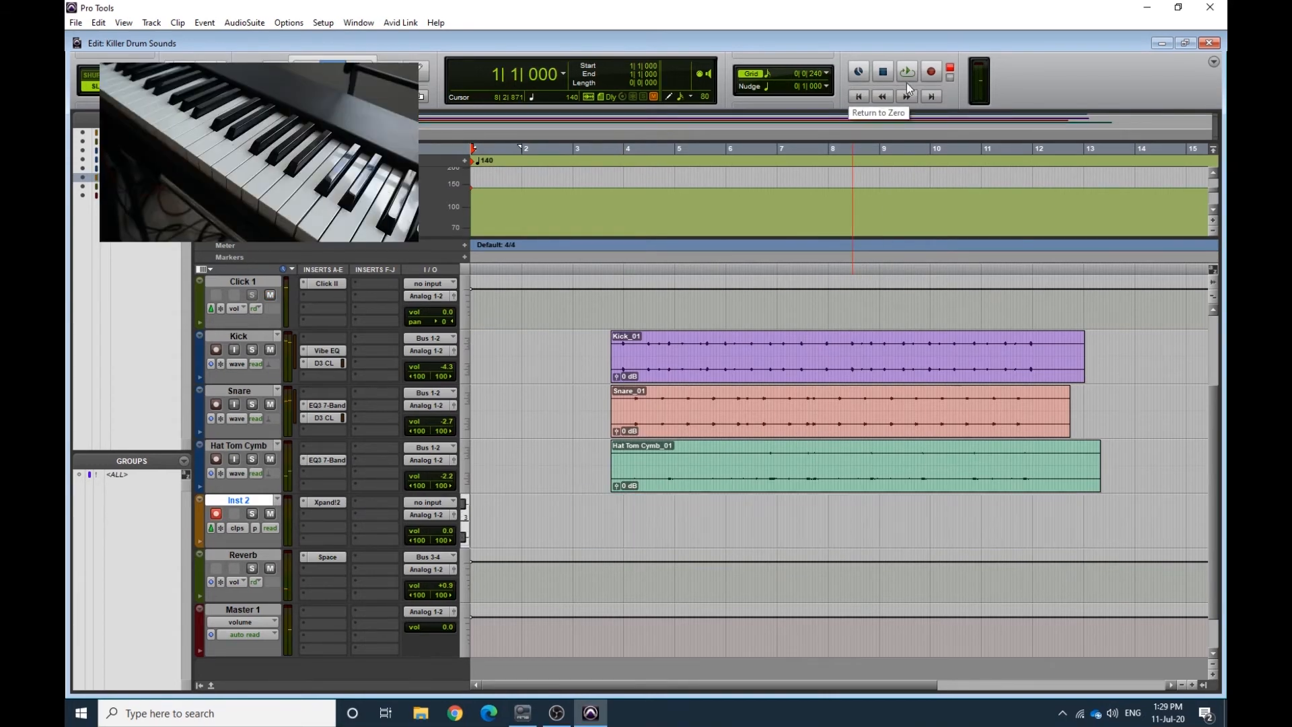
Record the MIDI bass part on Inst 2 from bar 1 to past the end of the drum clips
left_click(909, 72)
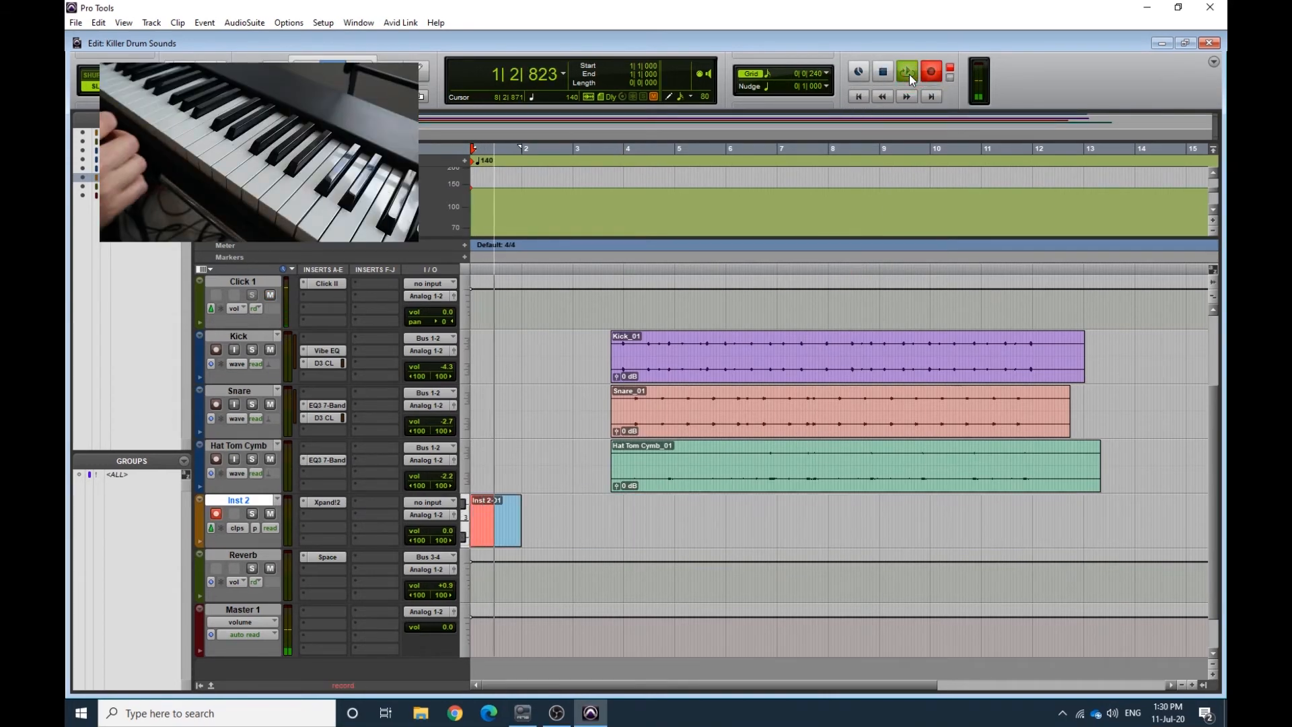
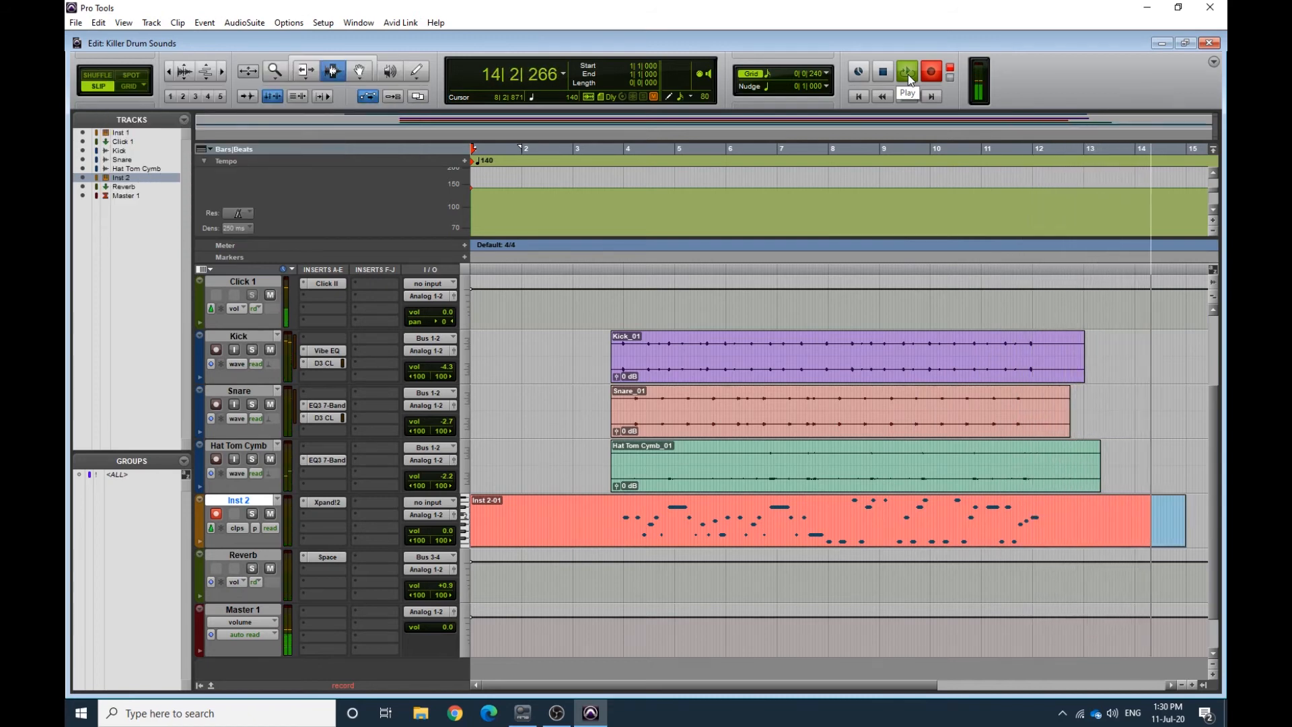
key("space")
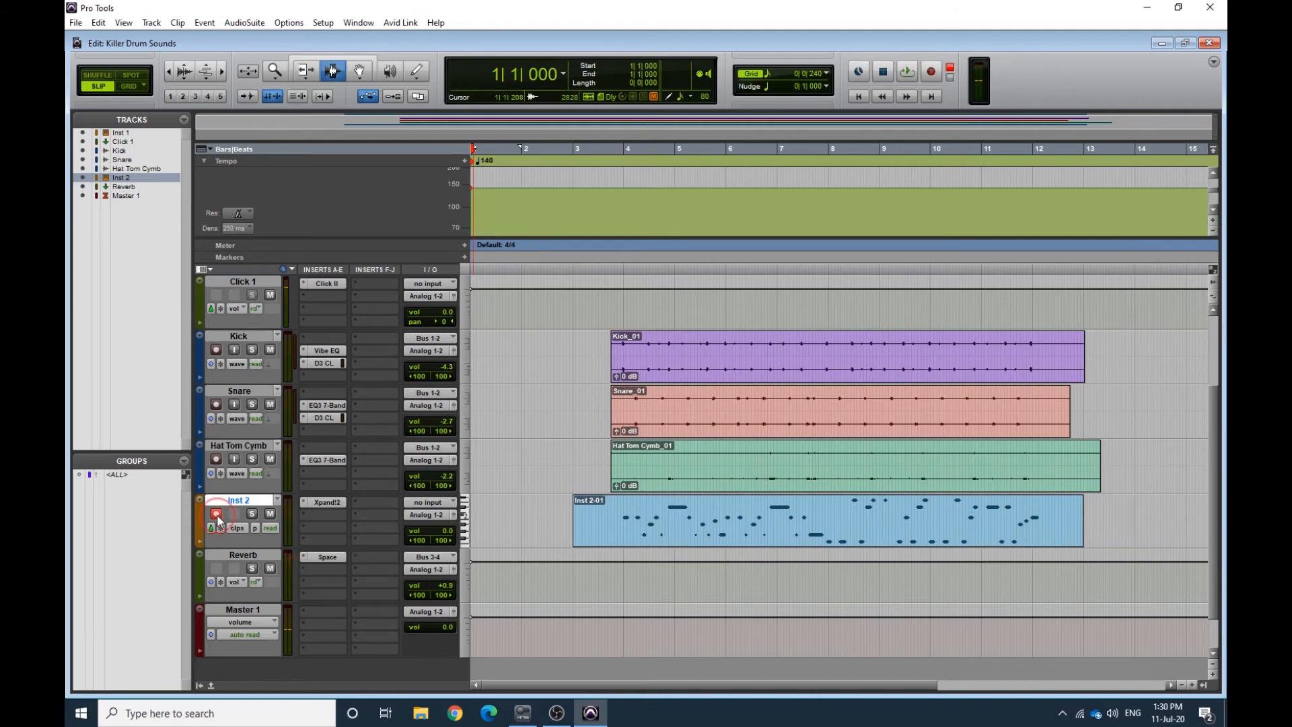
Create one new stereo instrument track below the Inst 2 track
left_click(148, 23)
left_click(163, 40)
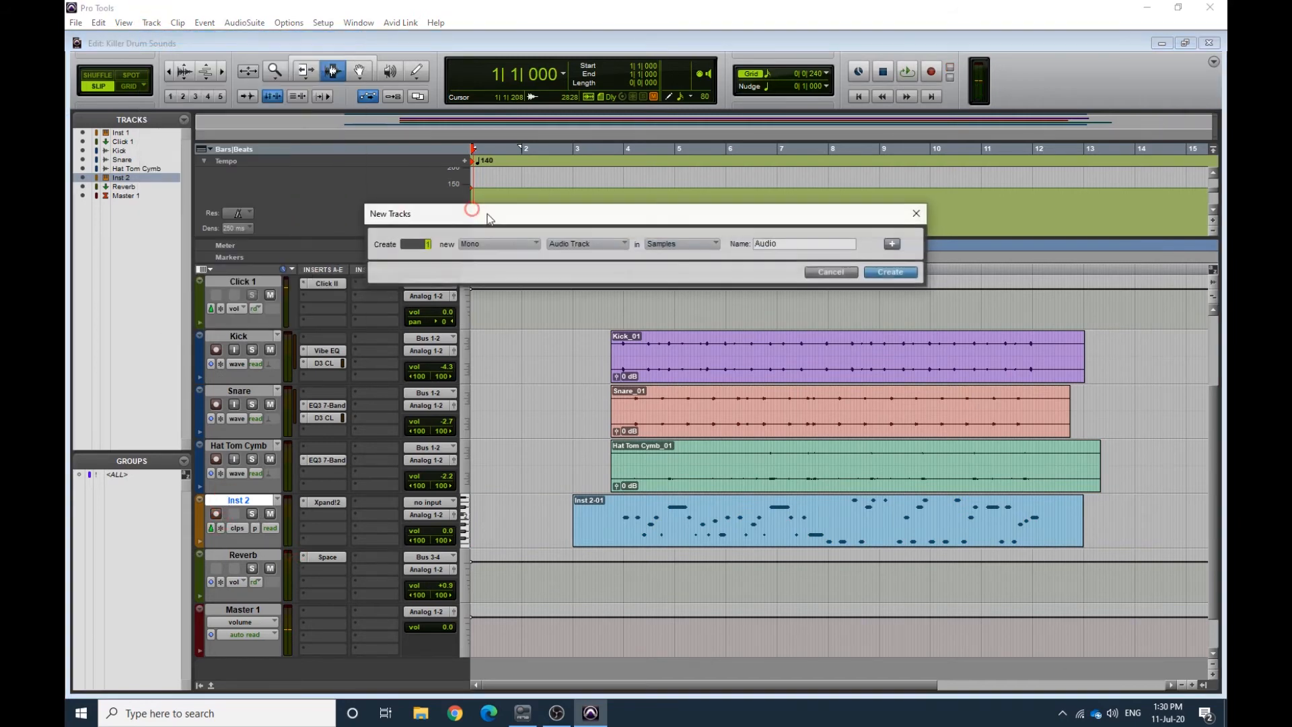
left_click(525, 243)
left_click(532, 257)
left_click(586, 243)
left_click(631, 313)
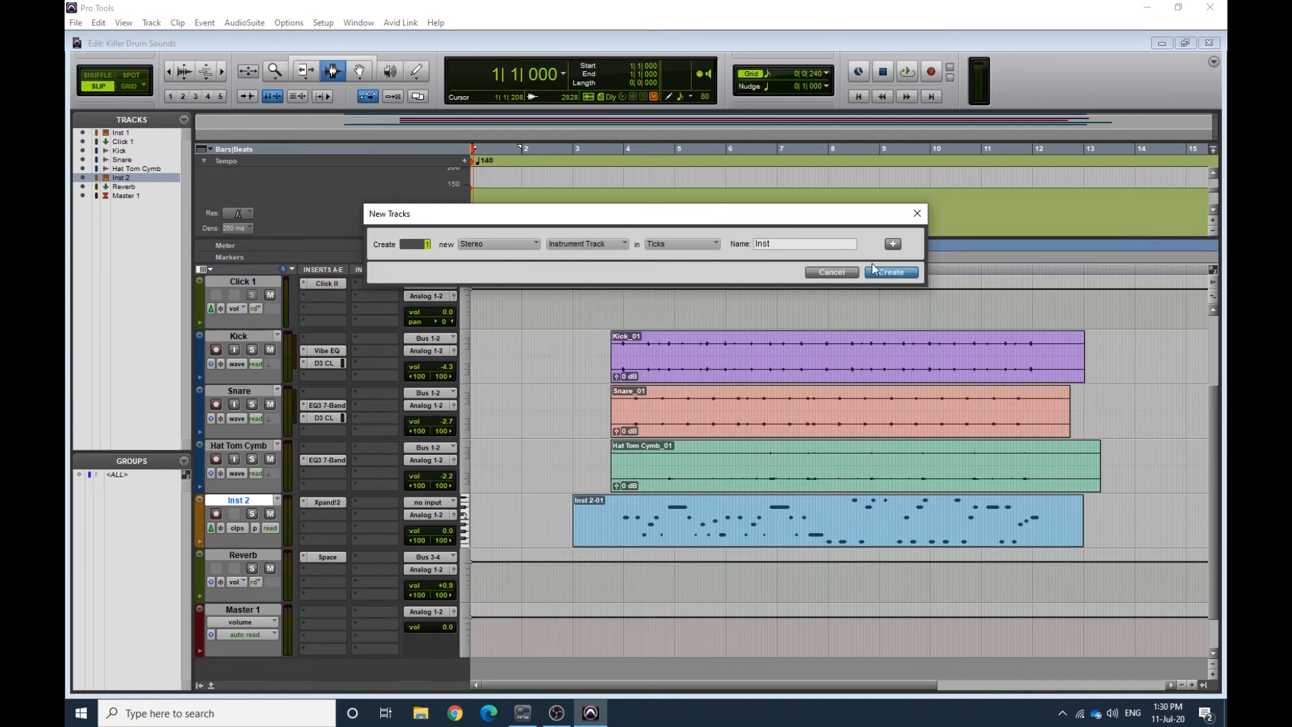
left_click(875, 272)
Insert the multichannel Xpand!2 (stereo) instrument plug-in on the Inst 3 track
left_click(327, 562)
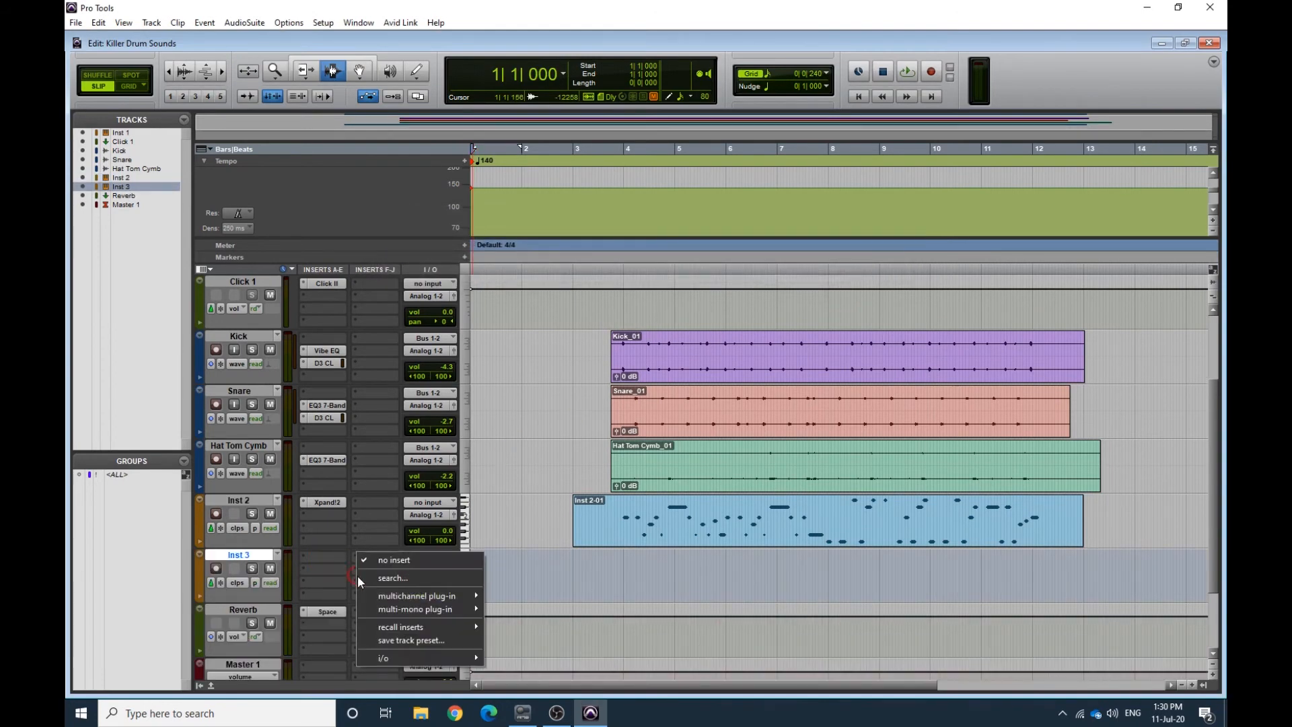
mouse_move(432, 596)
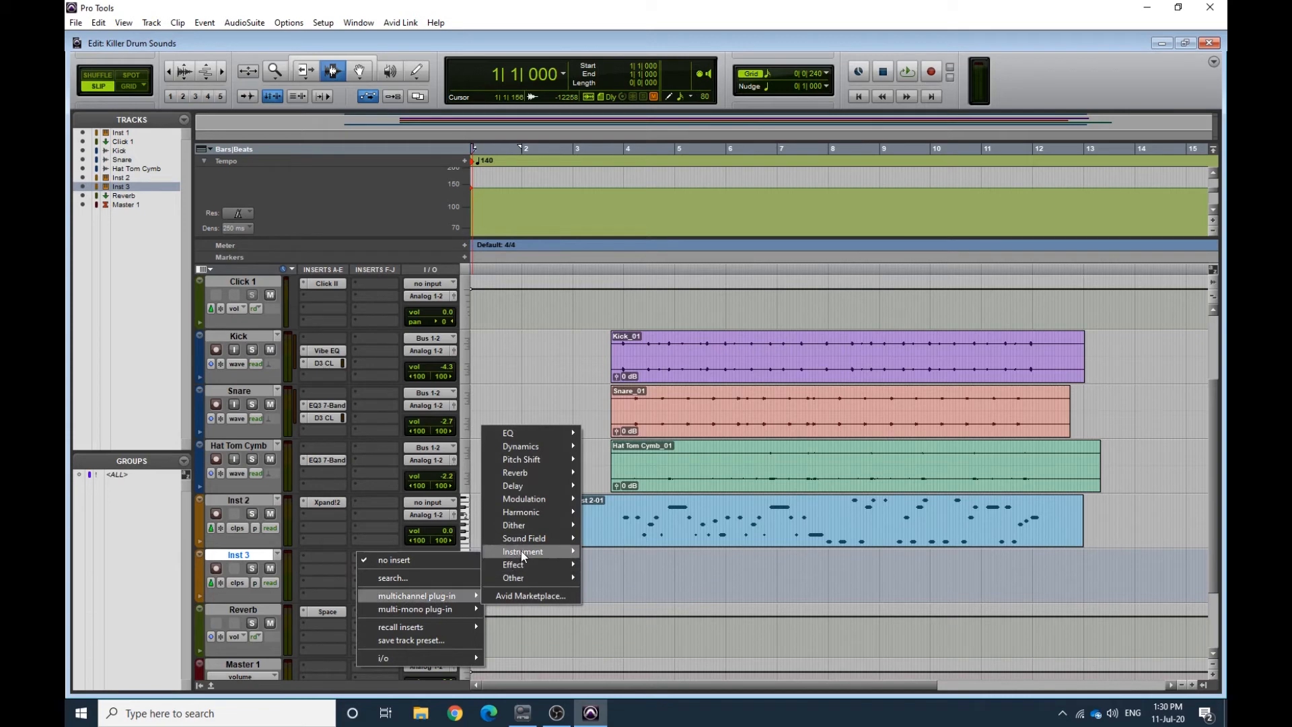
mouse_move(537, 434)
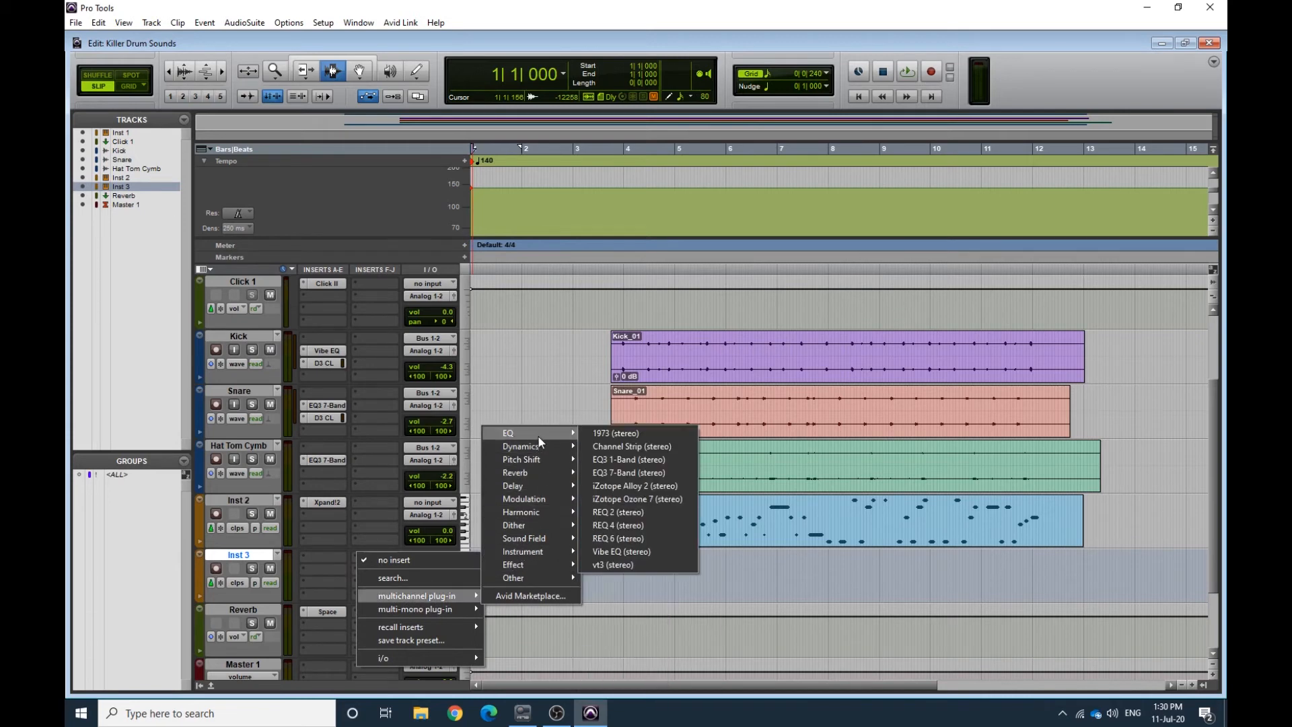
mouse_move(548, 551)
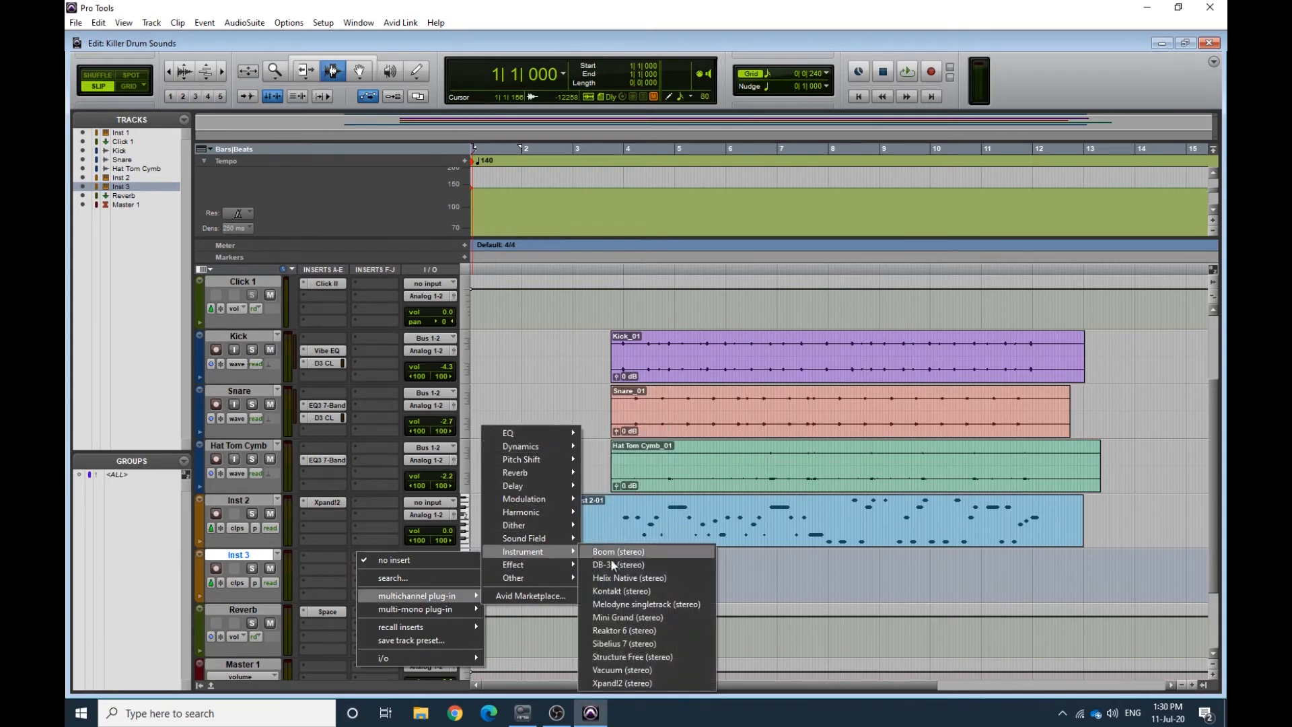
left_click(651, 683)
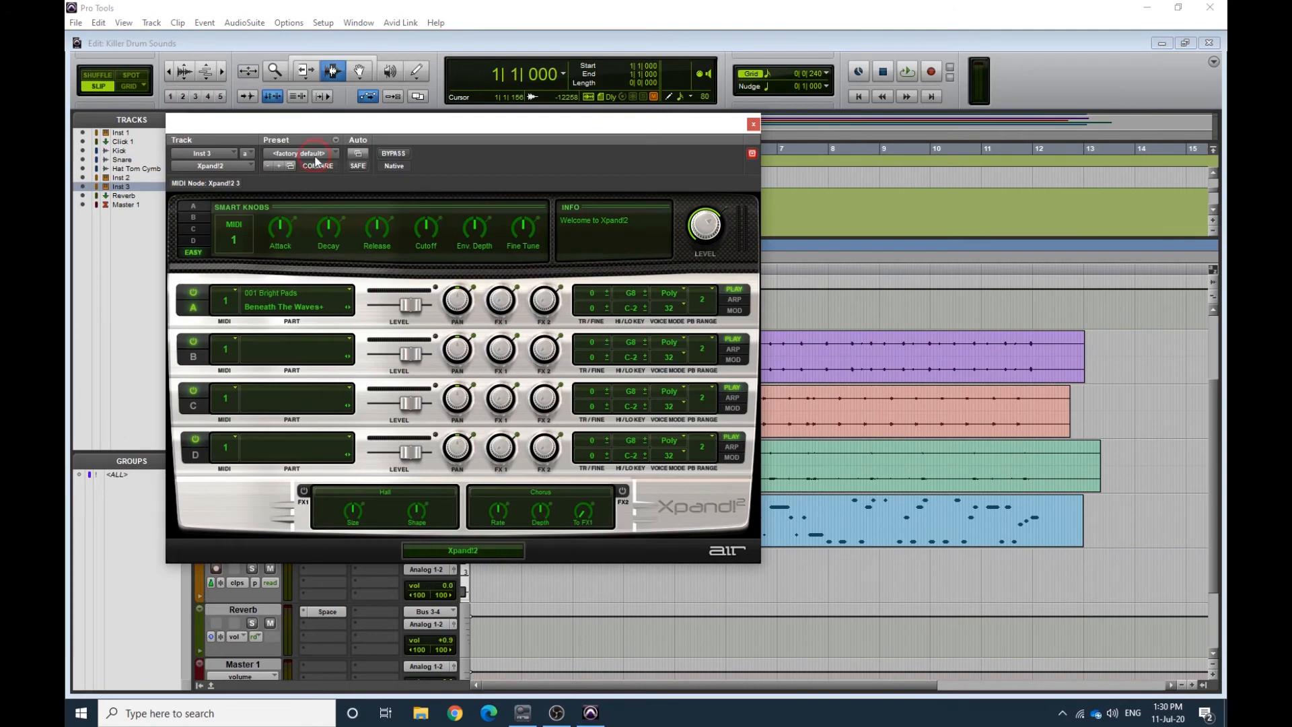
Try the +04 Warm Natural Piano preset from the 13 Acoustic Piano category on Inst 3 with a raised Part A level
left_click(315, 156)
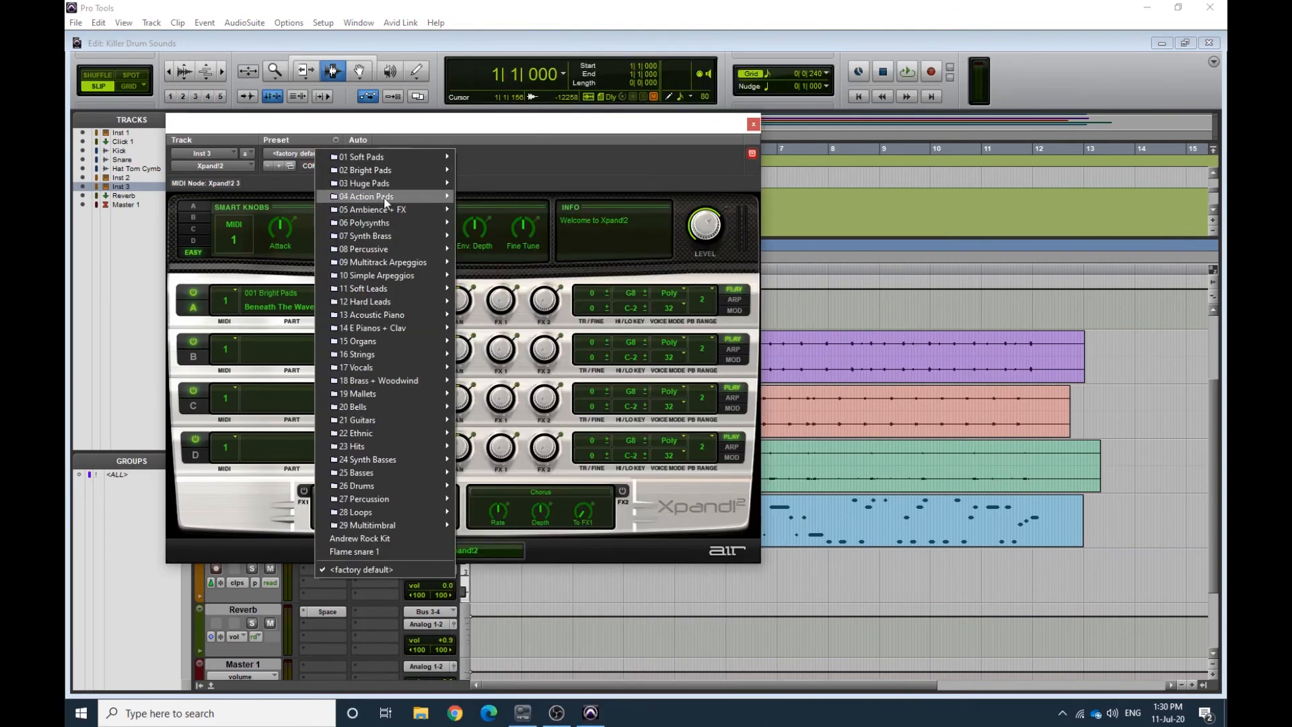
mouse_move(395, 304)
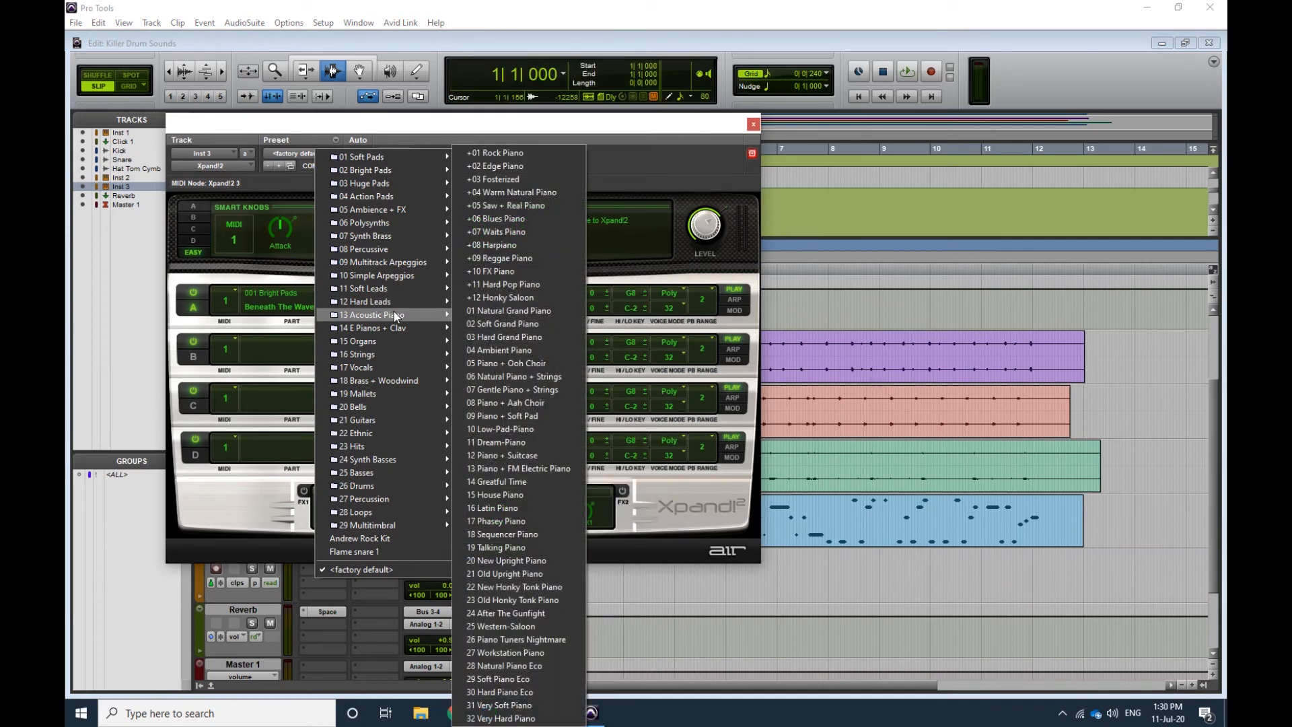
left_click(490, 195)
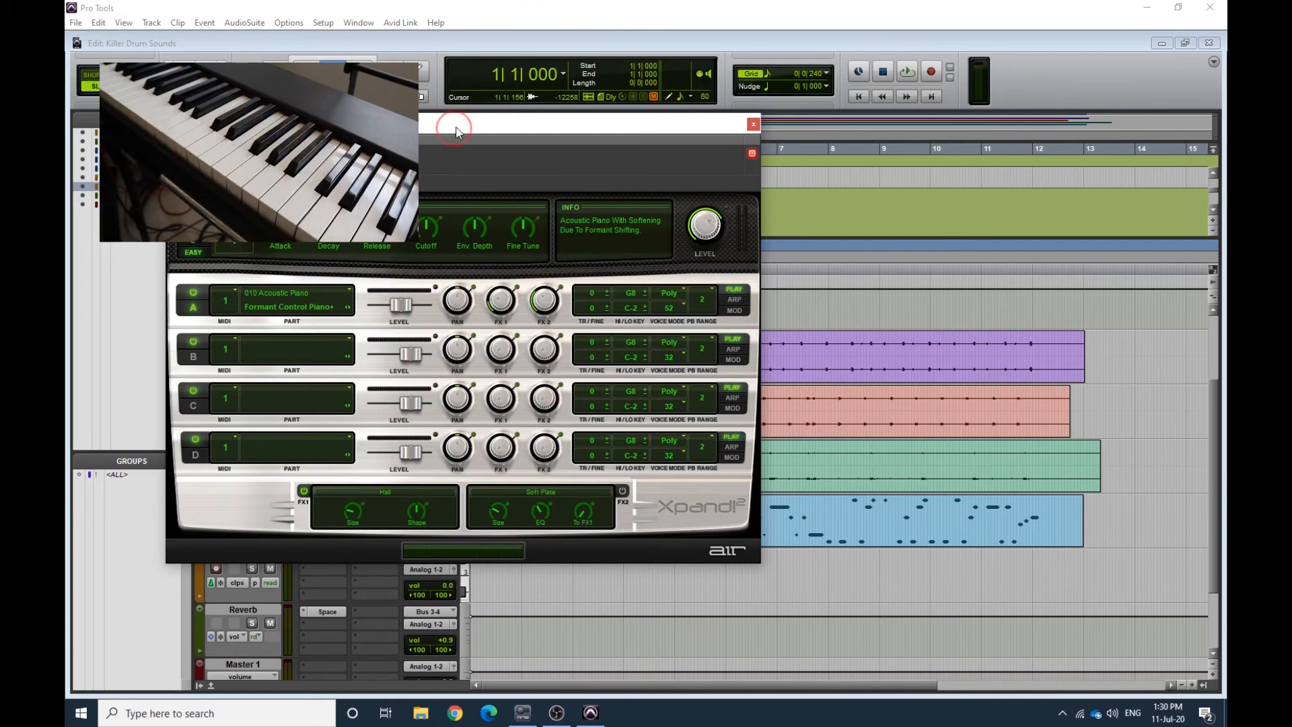
left_click_drag(454, 134, 514, 72)
left_click_drag(407, 58, 425, 32)
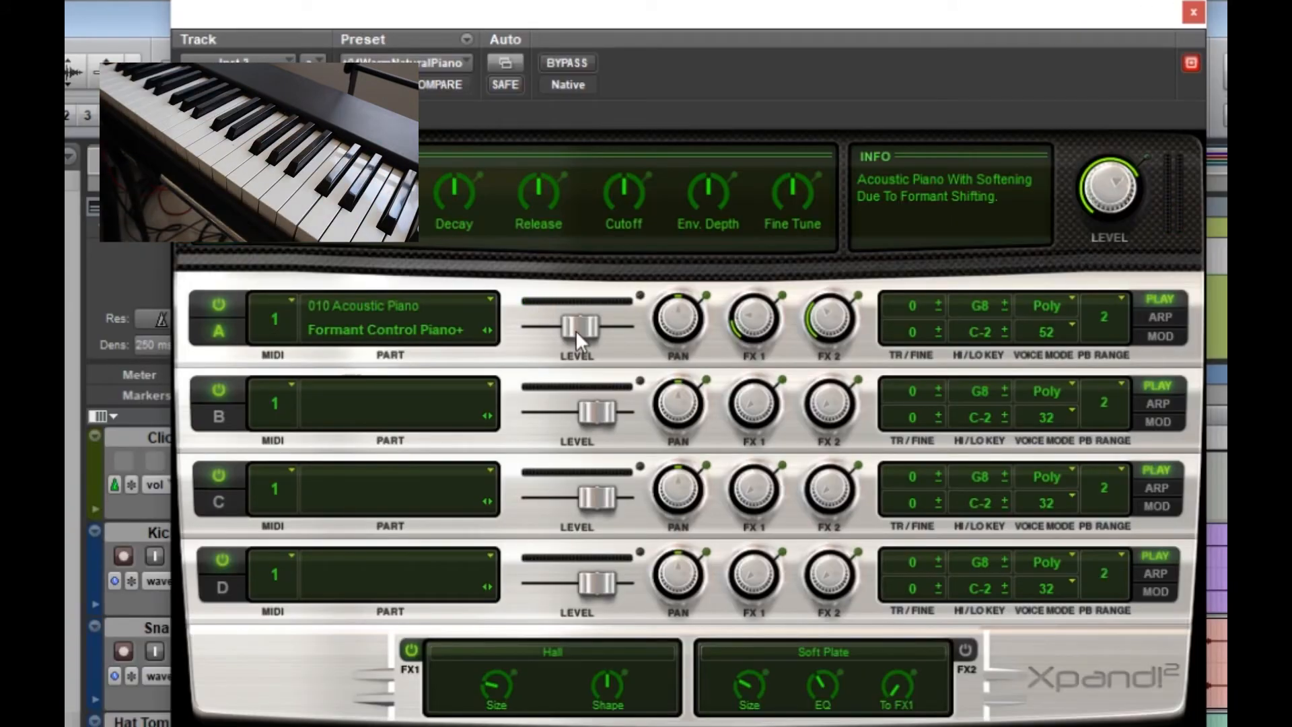
left_click_drag(604, 328, 612, 326)
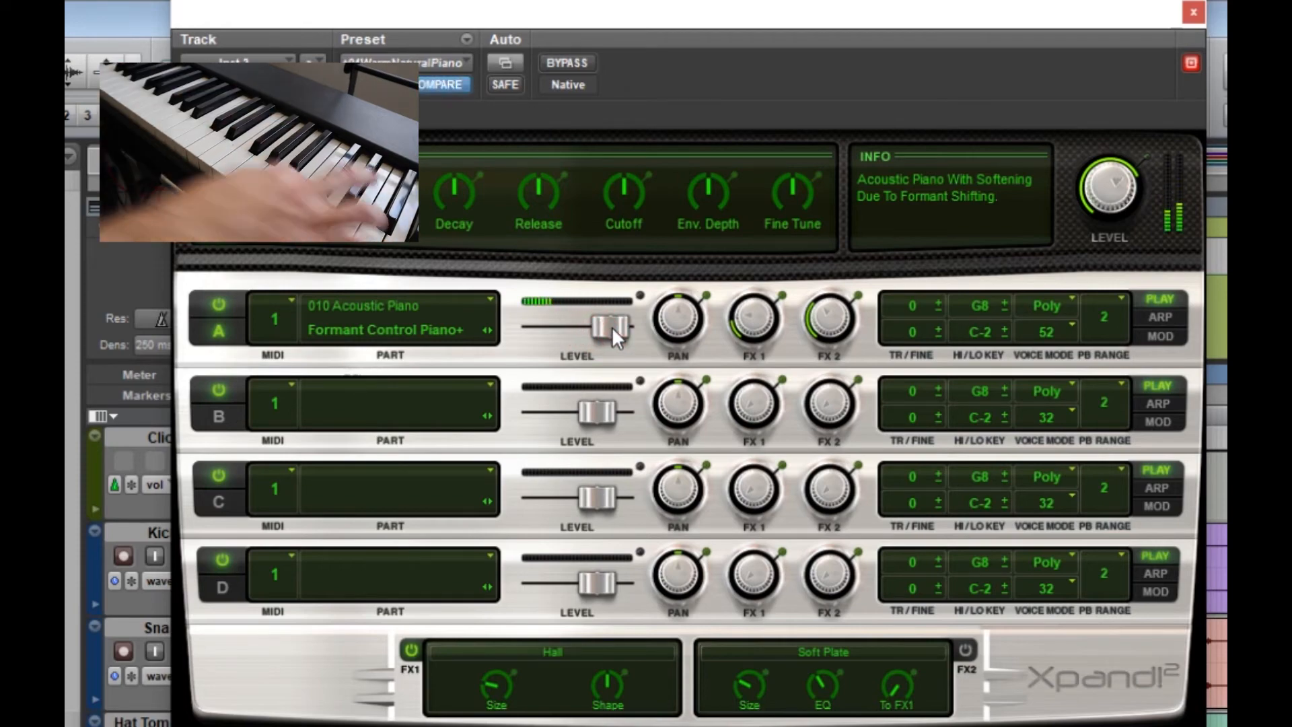
Load the 01 Natural Grand Piano preset from 13 Acoustic Piano on Inst 3 and raise Part A's level to about +6 dB
left_click(455, 66)
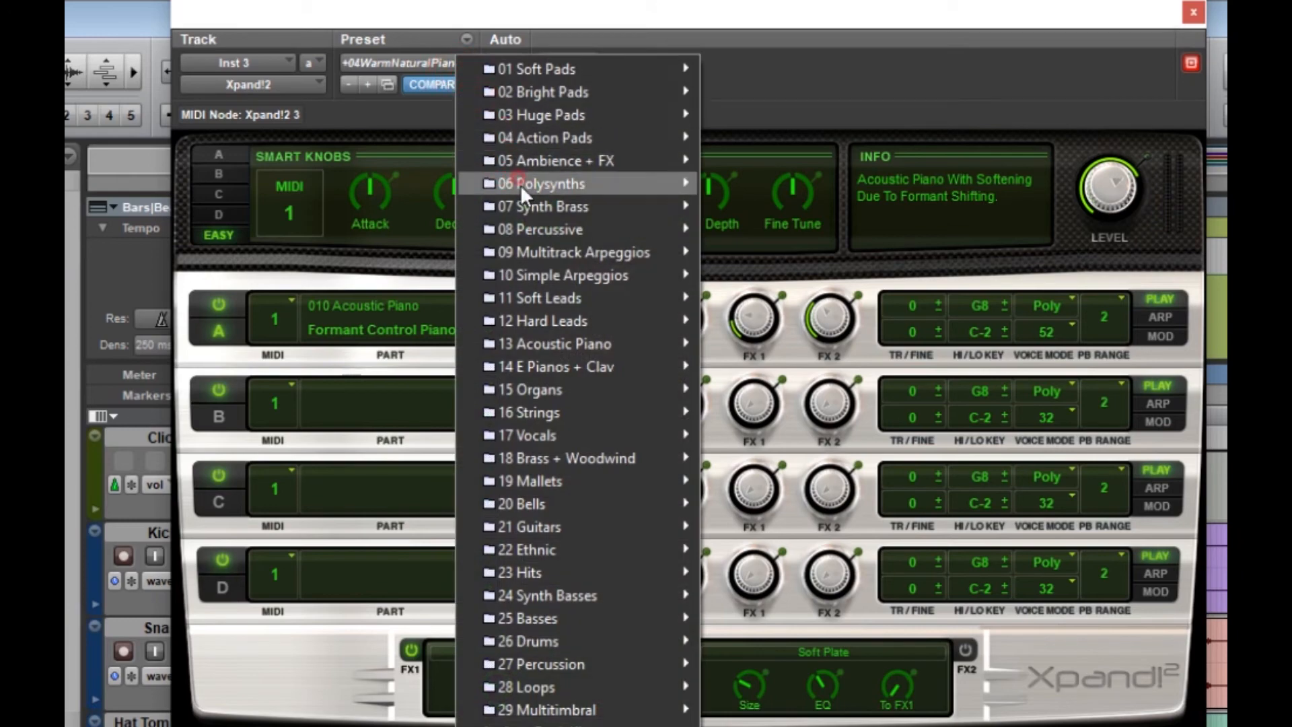
mouse_move(595, 337)
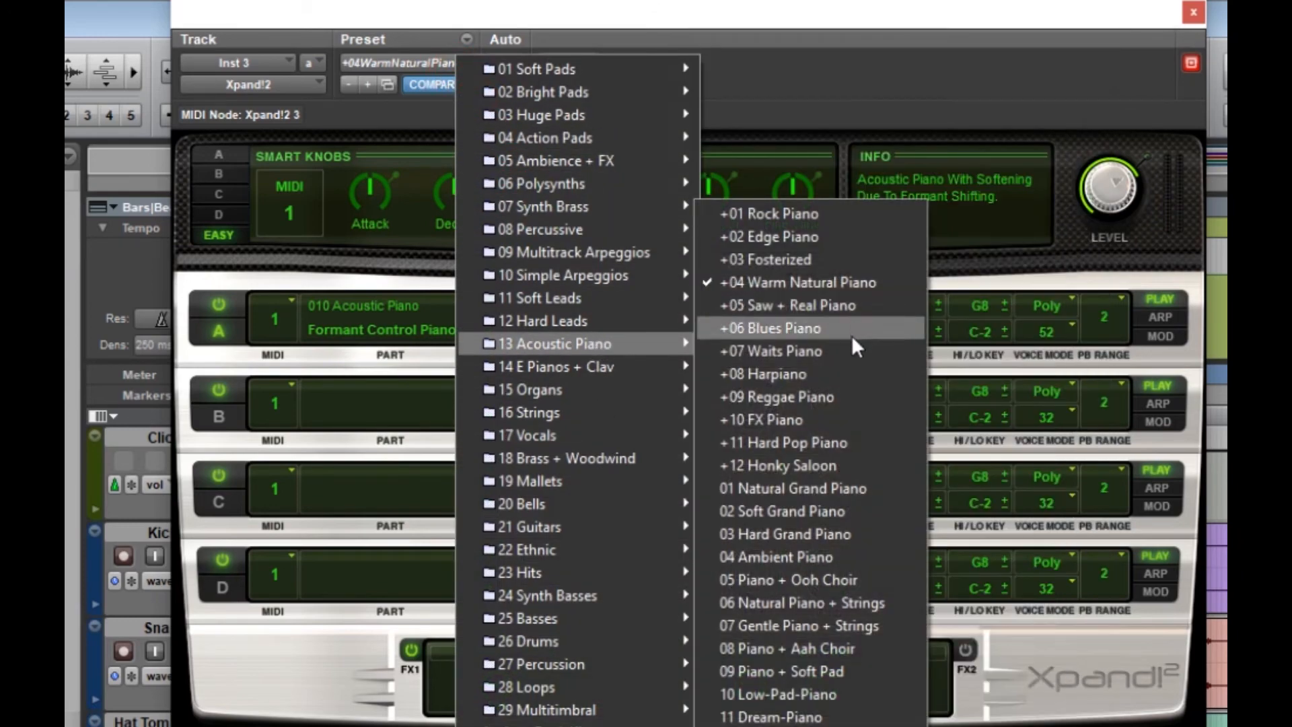
left_click(842, 488)
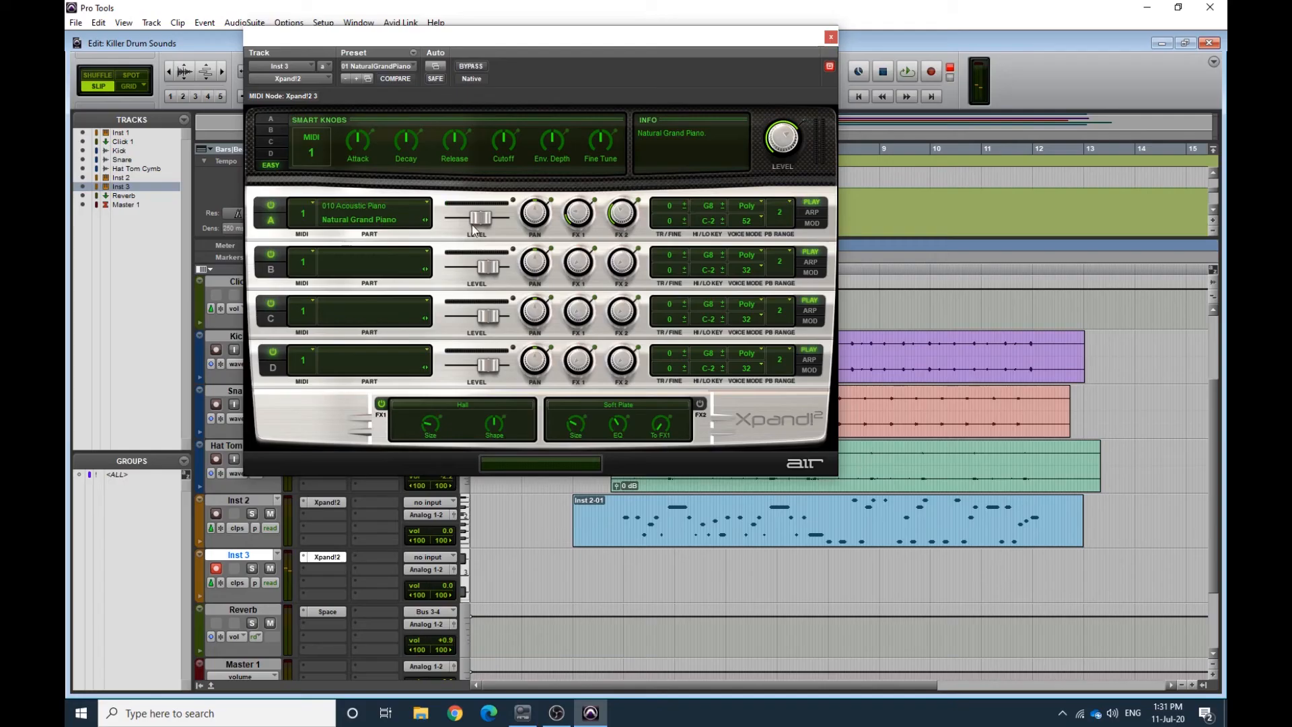
left_click_drag(582, 330, 640, 321)
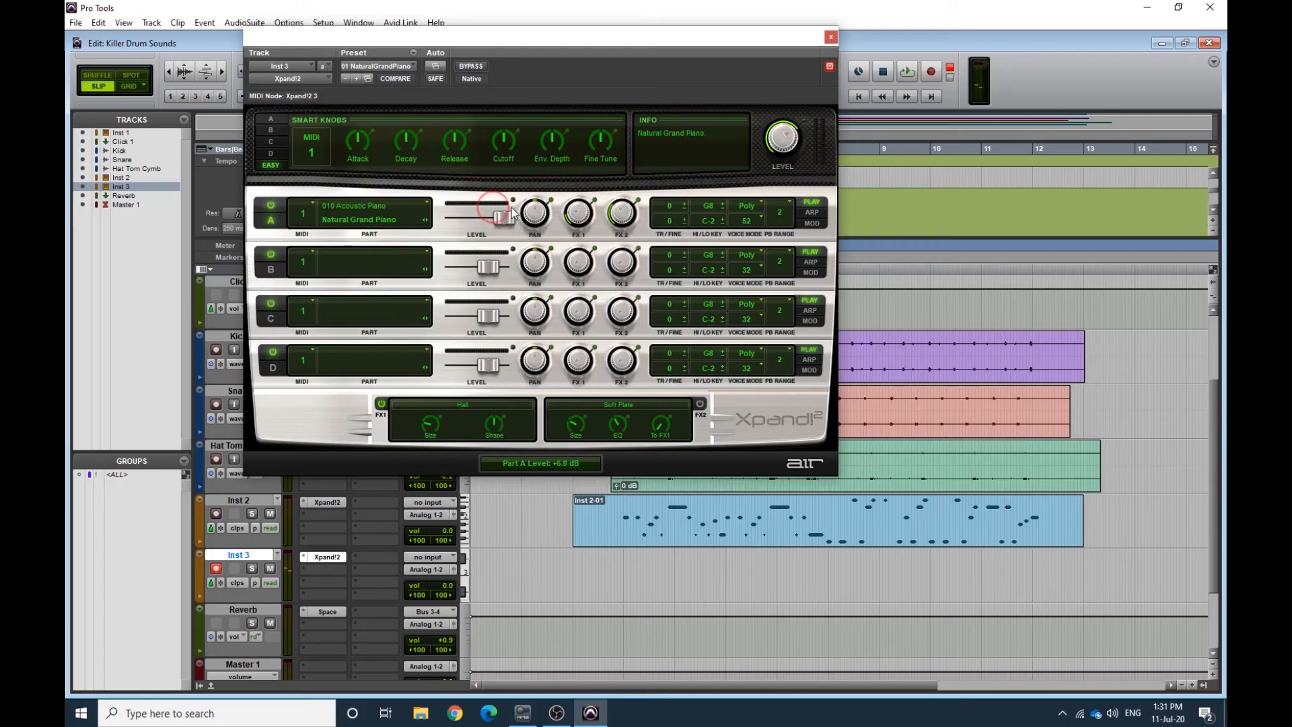
left_click(831, 38)
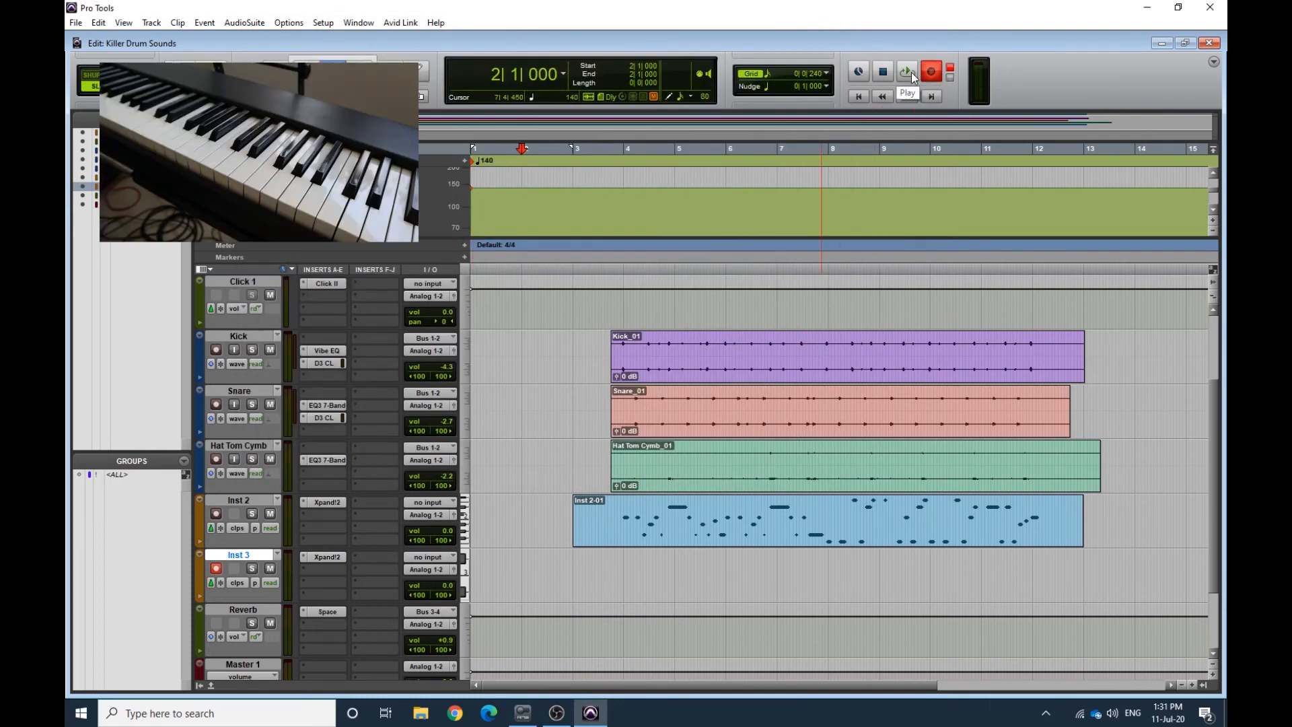
Record the MIDI piano part on Inst 3 from bar 2 to past bar 13
left_click(912, 71)
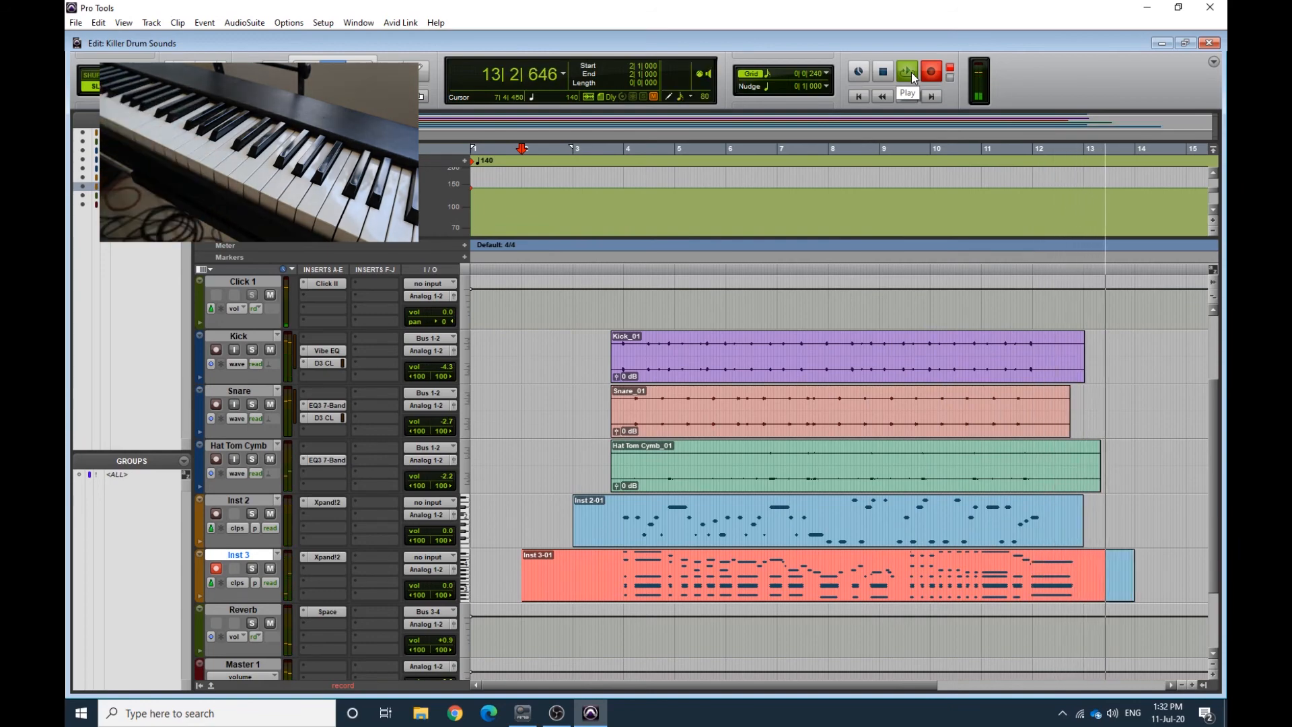
left_click(885, 72)
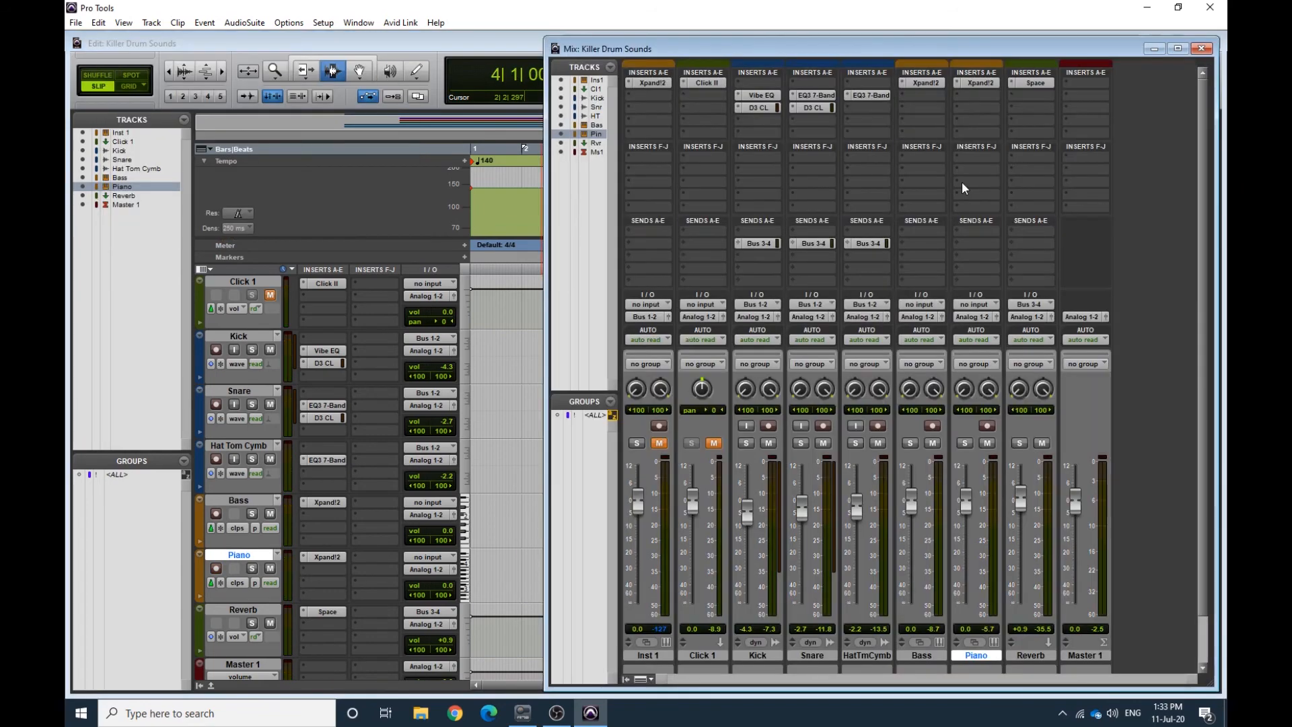
Assign send b of the Piano track to Bus 3-4 in the Mix window
left_click(973, 242)
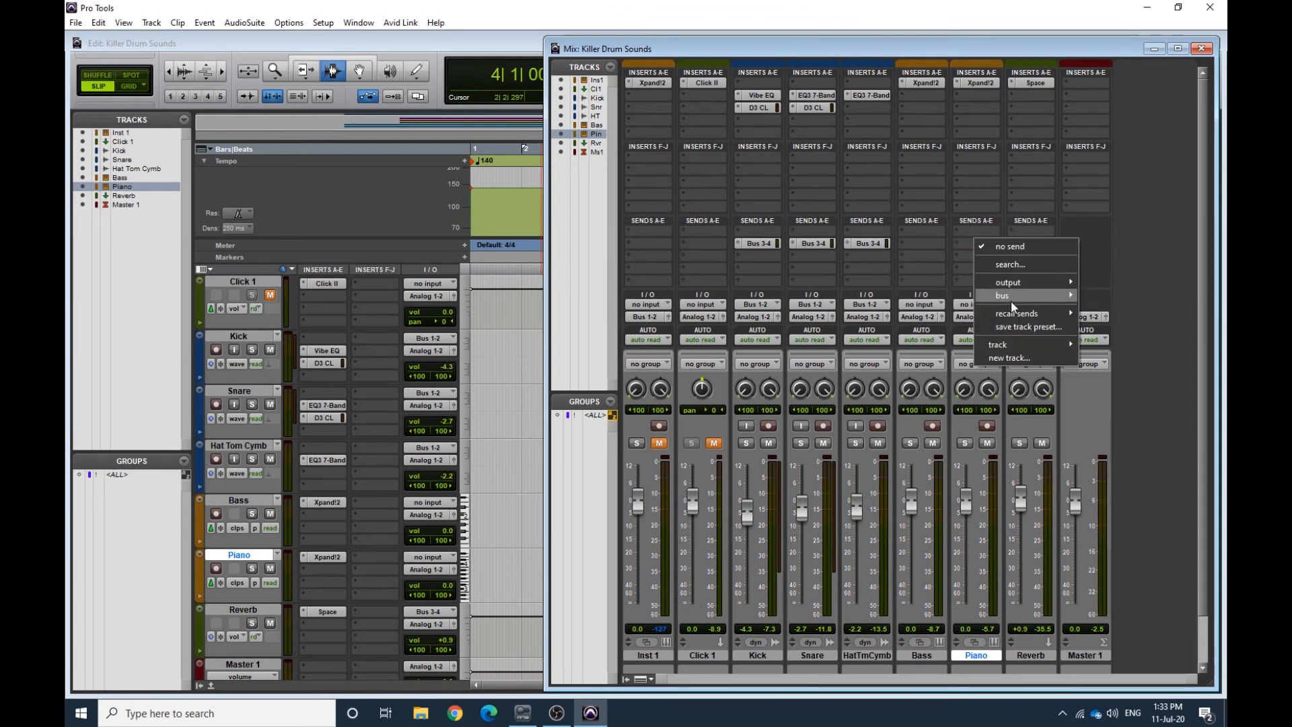
mouse_move(1036, 295)
left_click(1122, 139)
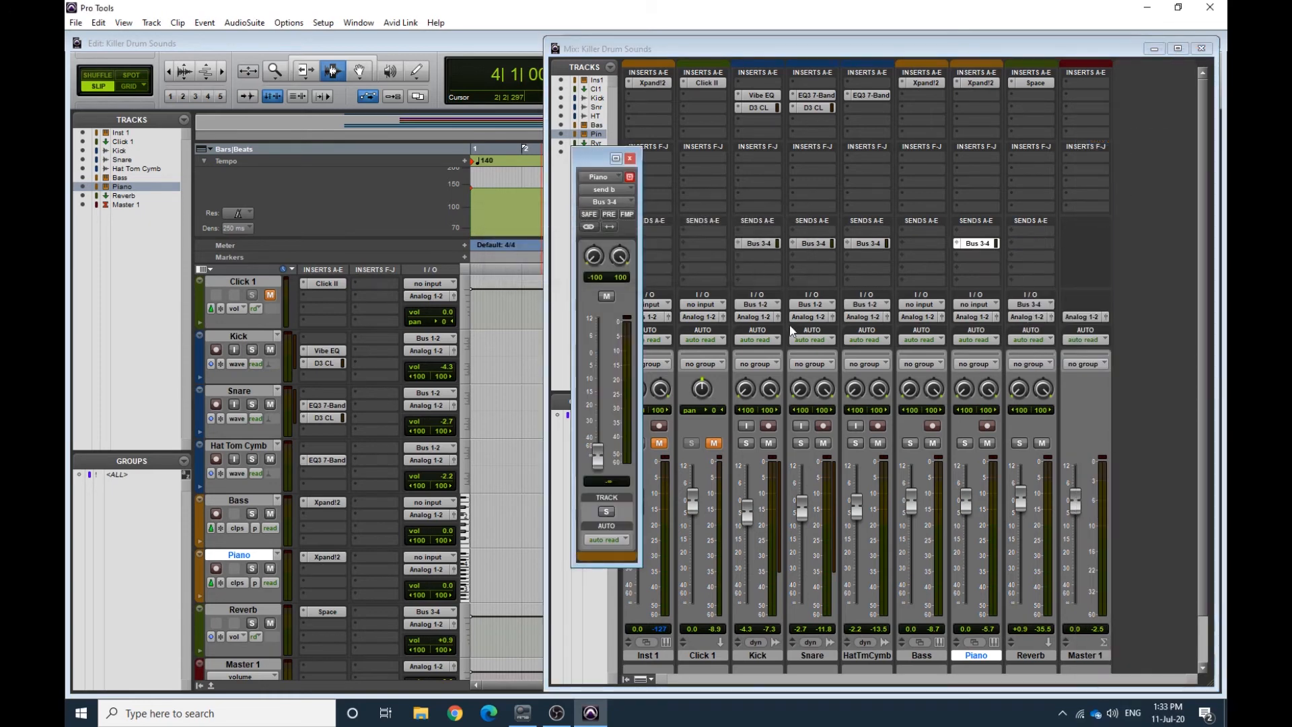
Solo the Piano and Reverb tracks and set the piano's Bus 3-4 send level to about -12.3 dB during playback
left_click(964, 442)
left_click(1019, 442)
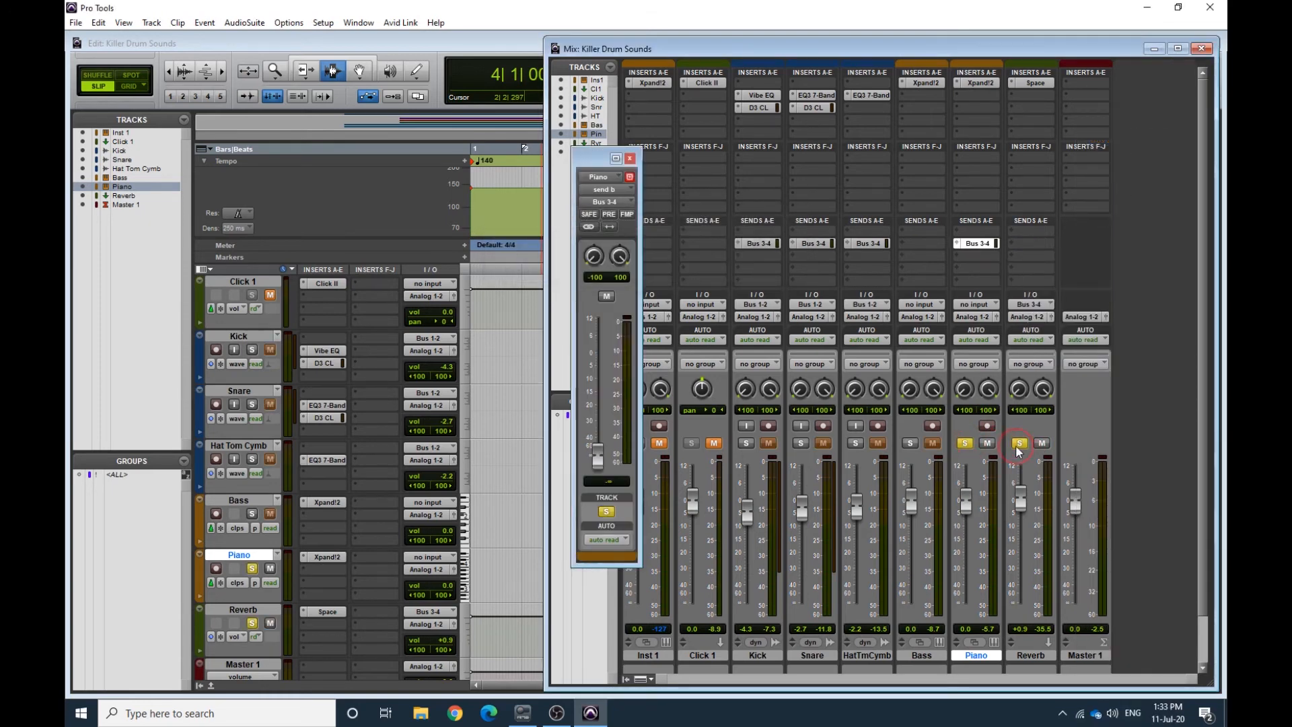
key("space")
left_click_drag(597, 458, 599, 383)
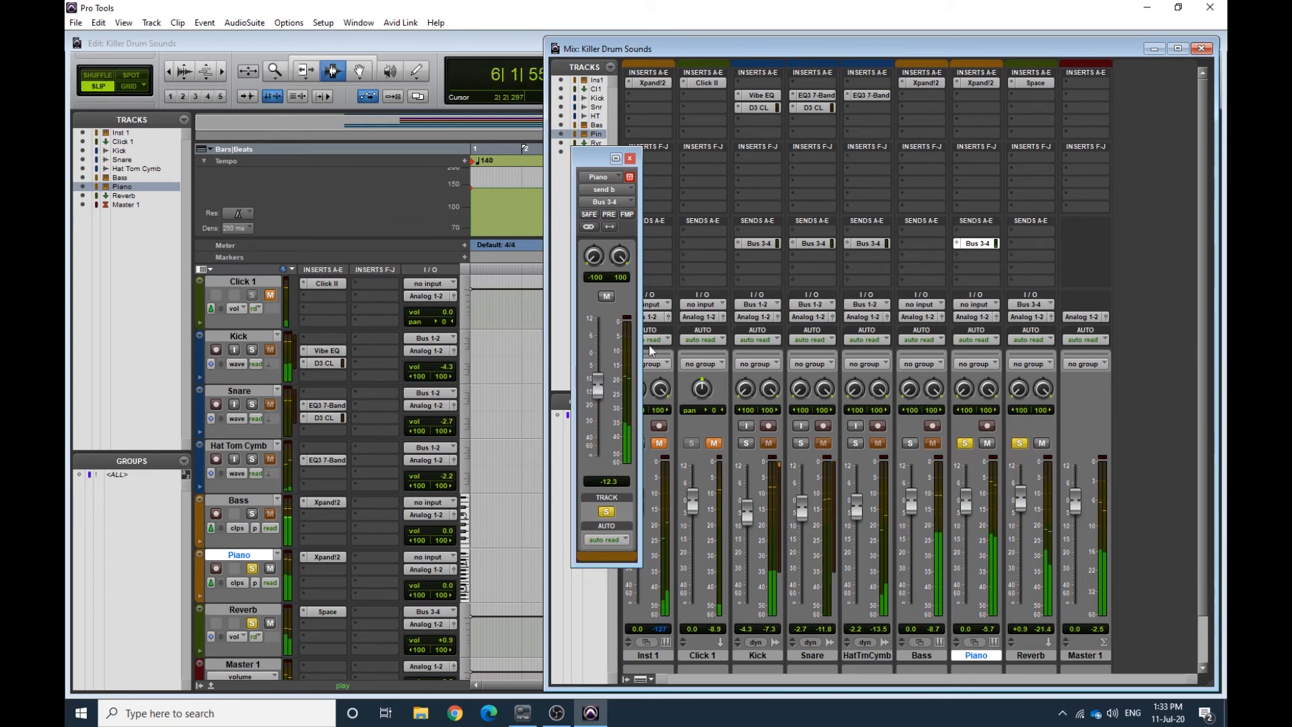
Insert a stereo EQ3 7-Band plug-in on the Piano track below Xpand!2
left_click(984, 101)
mouse_move(1043, 134)
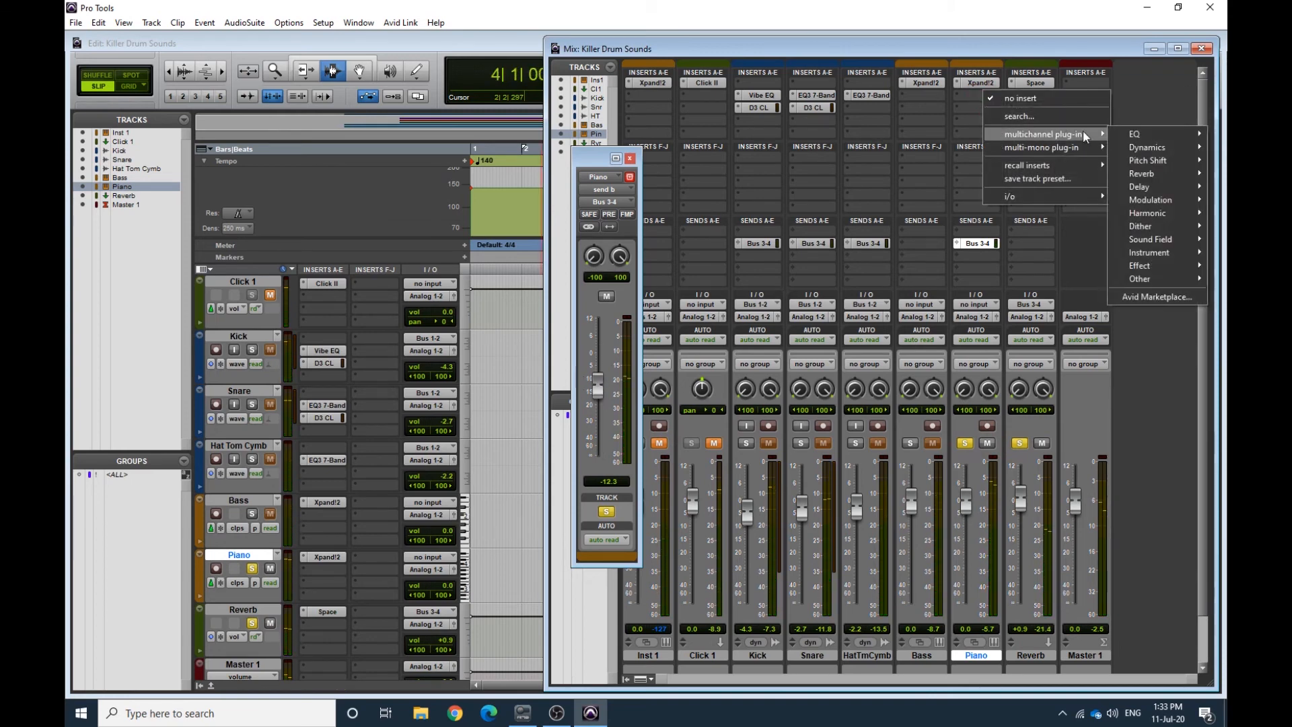
mouse_move(1139, 135)
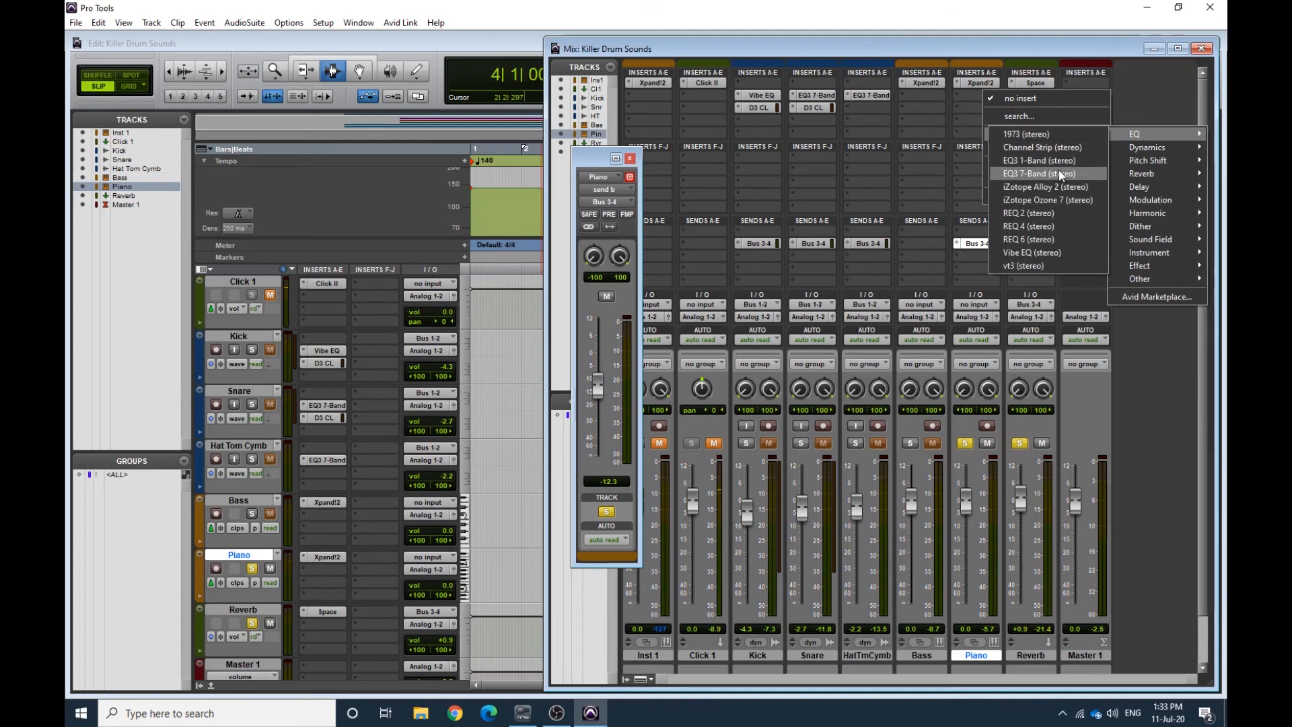
left_click(1050, 174)
Boost the piano EQ about 5.1 dB at 3.32 kHz and 2.5 dB at 5.42 kHz, and cut 200 Hz by about 1.4 dB during playback
left_click_drag(680, 327, 542, 282)
key("space")
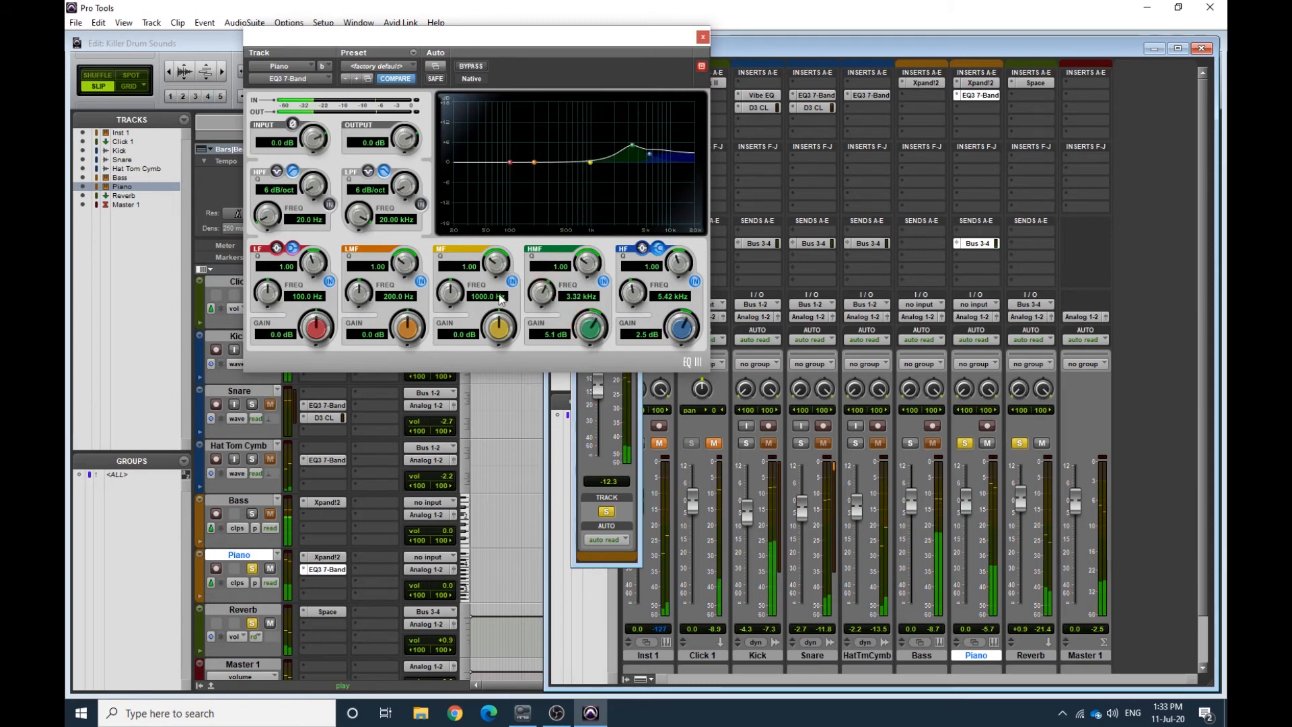
left_click_drag(405, 326, 402, 345)
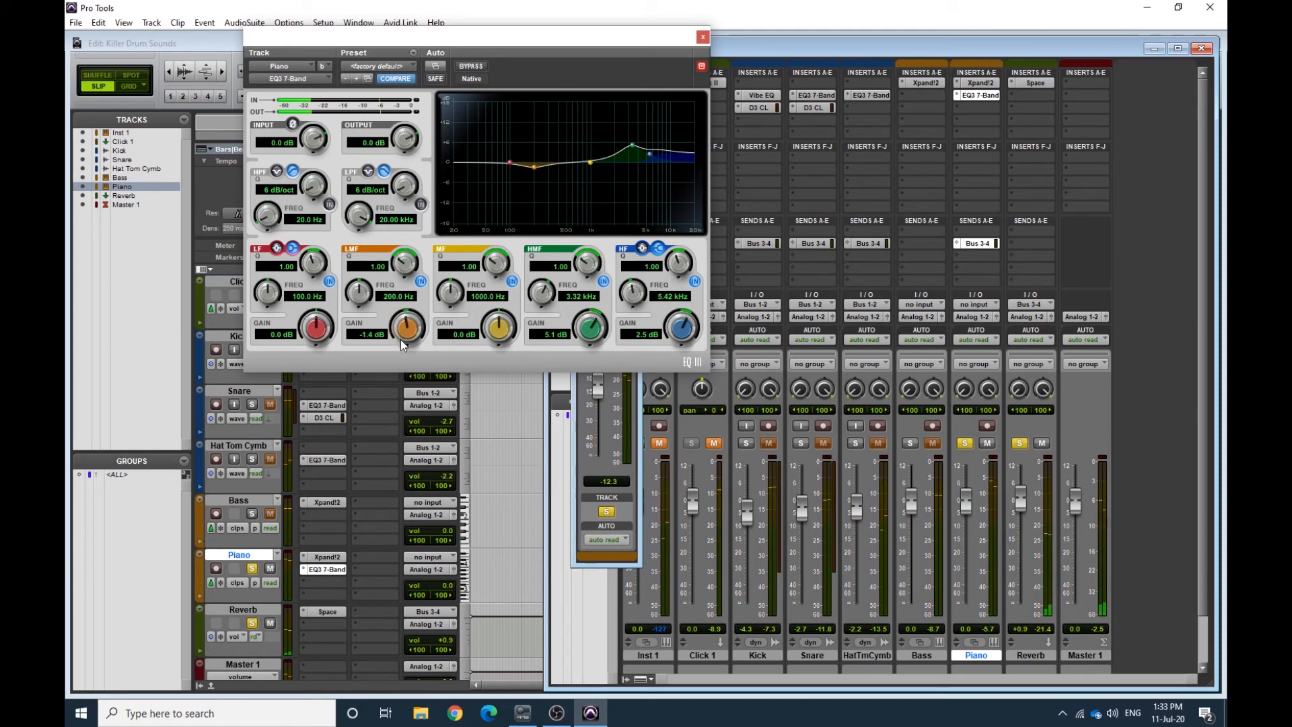
left_click(703, 38)
key("space")
Solo the Bass track and insert a stereo SansAmp PSA-1 plug-in below its Xpand!2
left_click(910, 443)
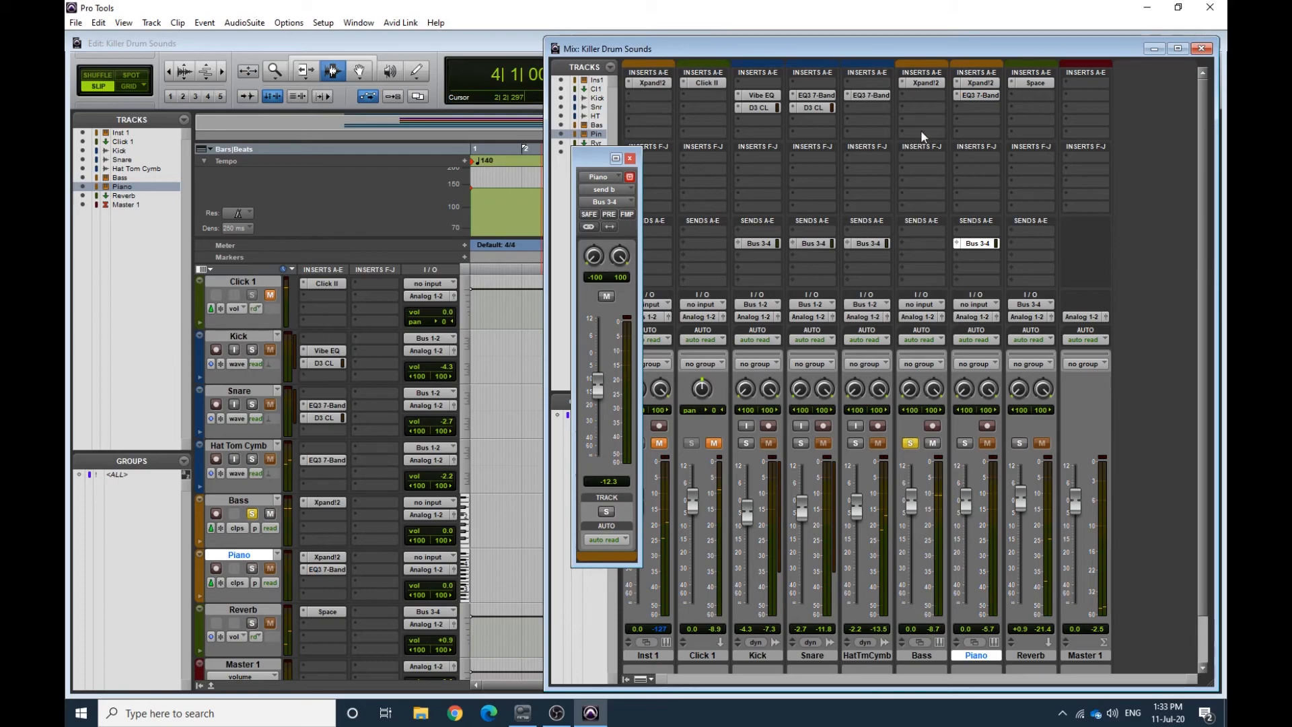
left_click(920, 113)
mouse_move(939, 146)
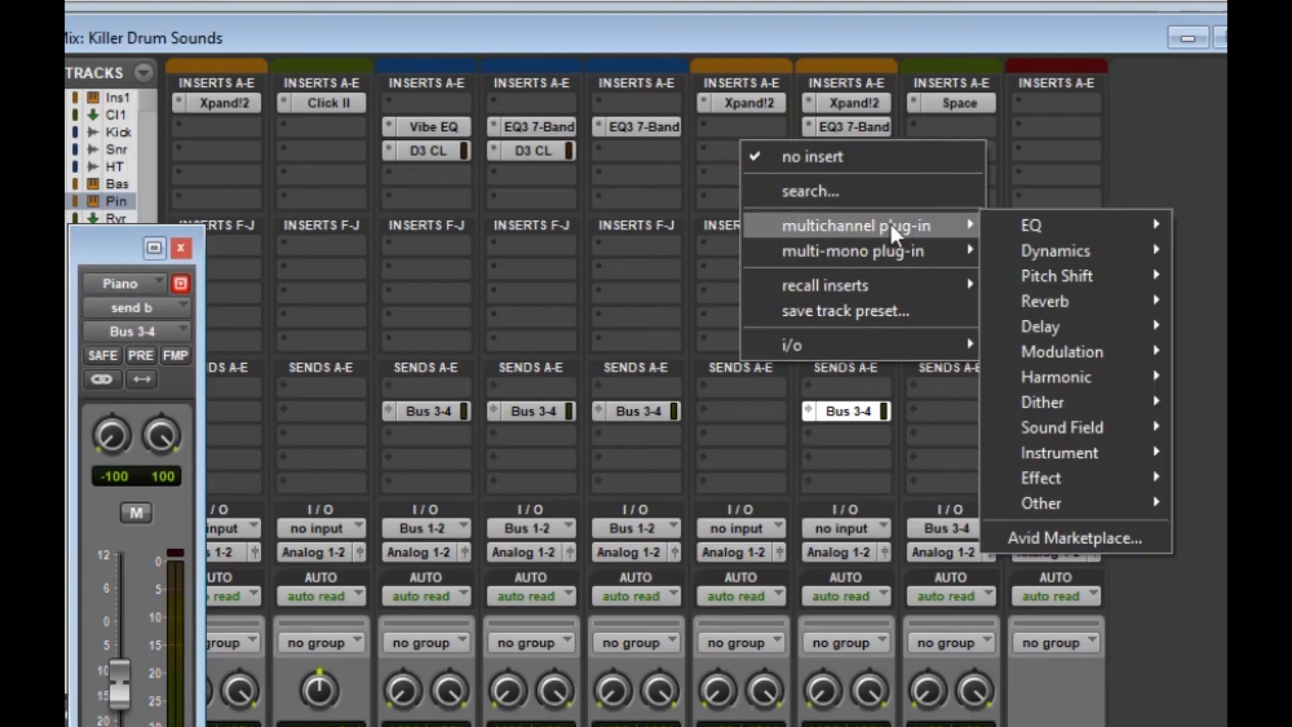
mouse_move(1096, 380)
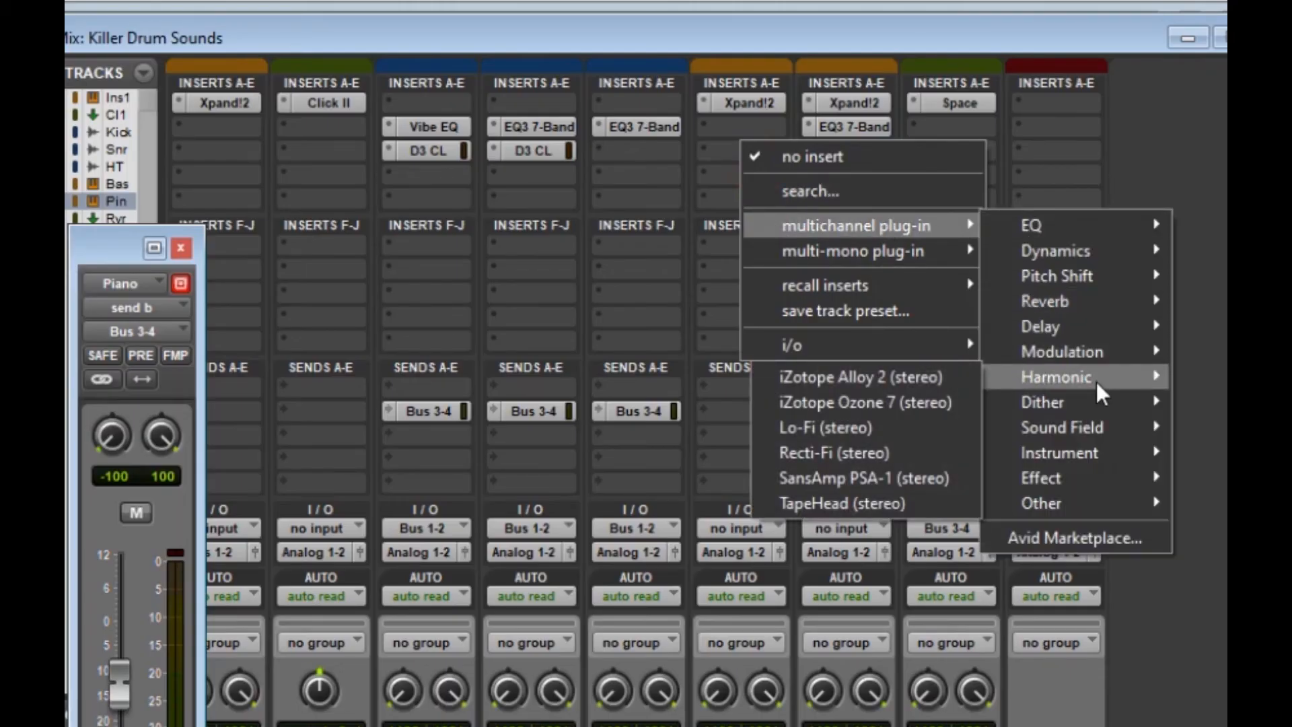
left_click(943, 479)
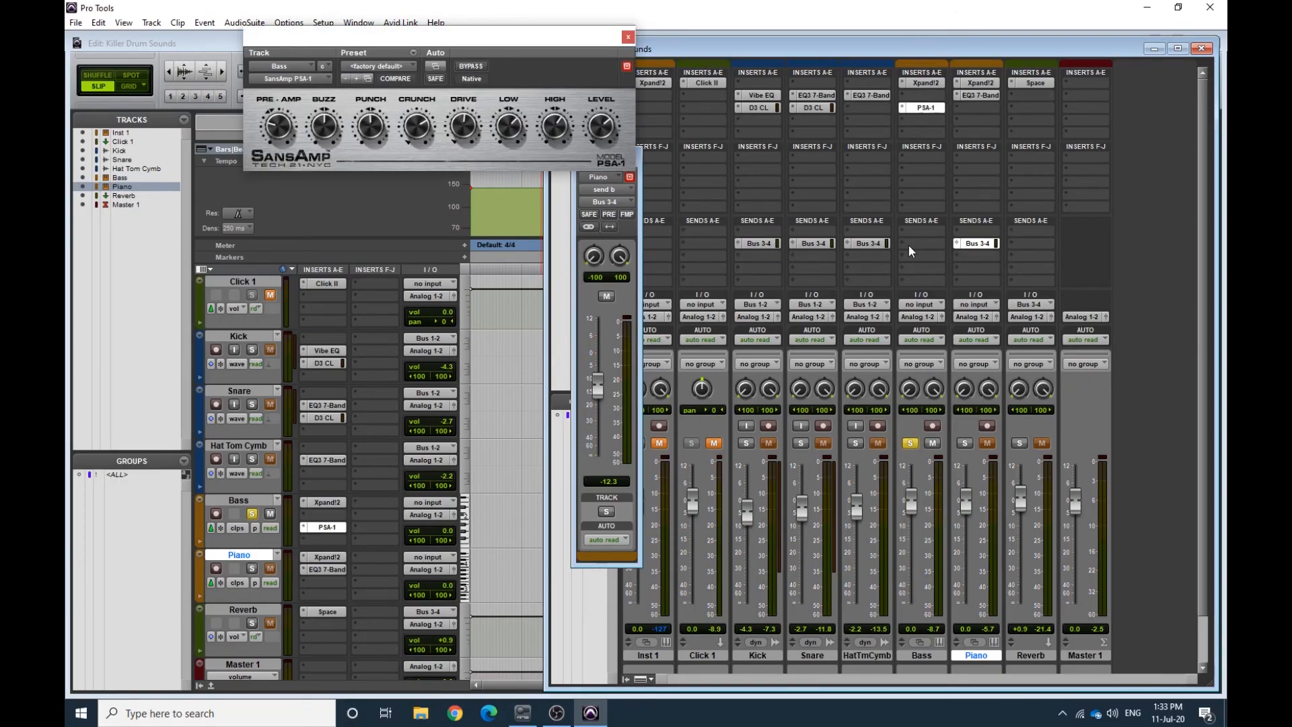
Load the Hollow Bass preset from the Bass folder in the SansAmp PSA-1
left_click_drag(559, 36, 649, 179)
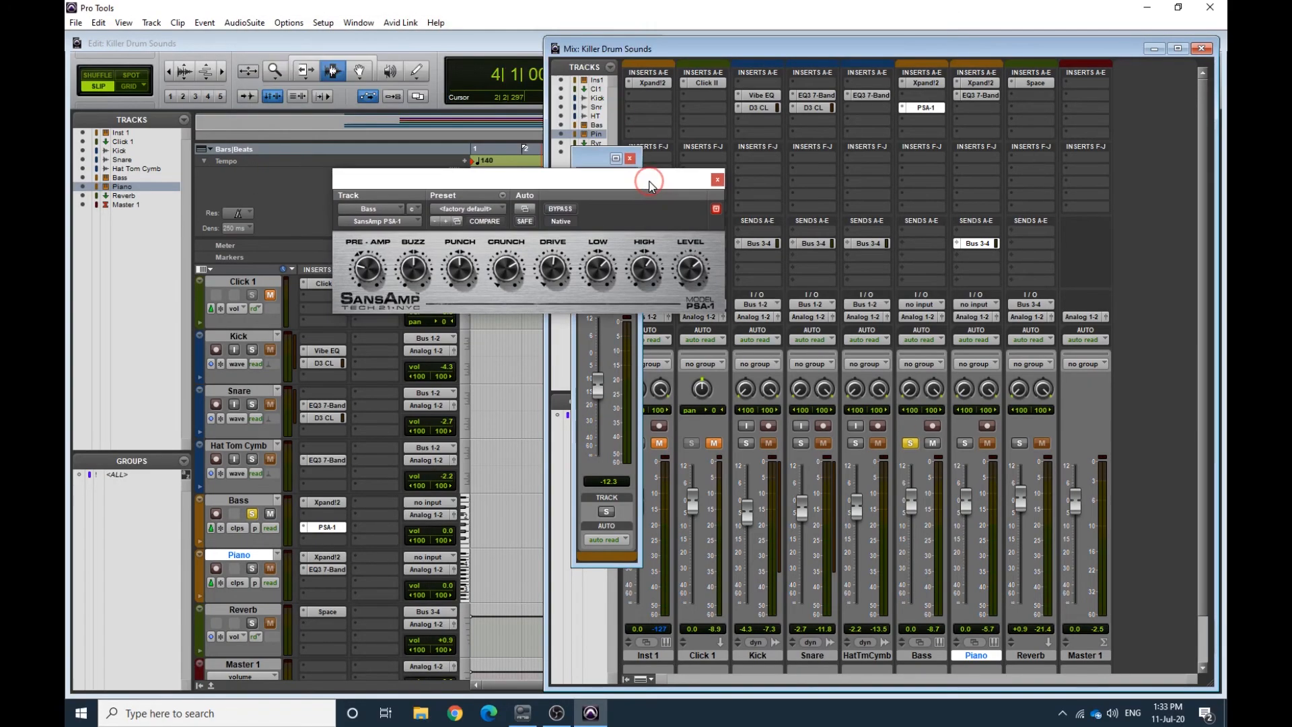
left_click(473, 210)
mouse_move(518, 212)
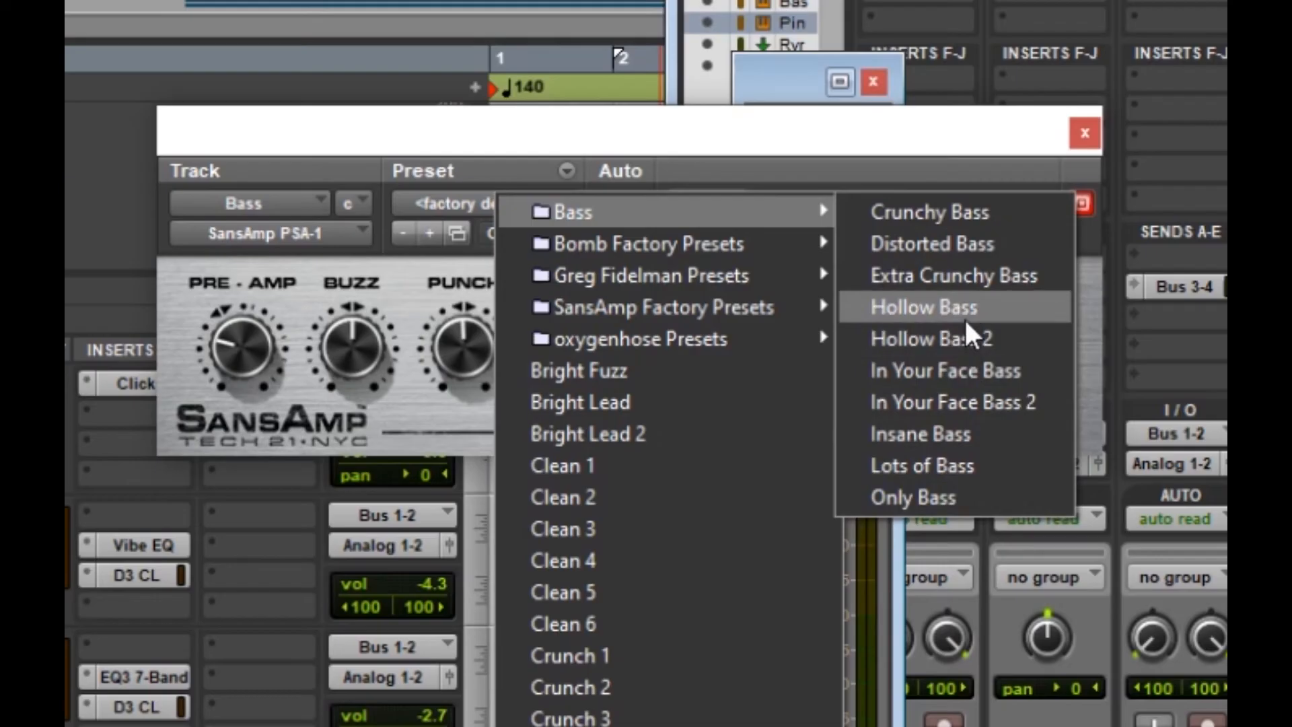
left_click(964, 318)
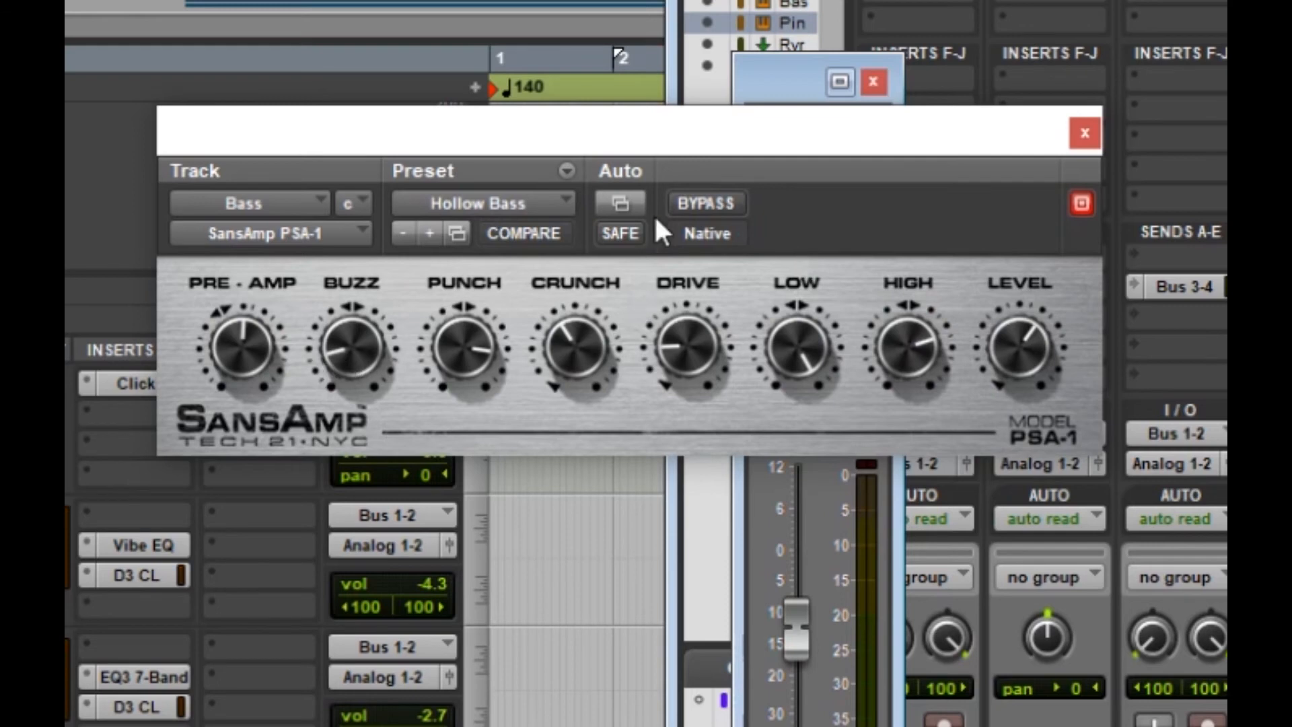
Turn down the SansAmp's Drive, High and Punch, close the plug-in and unsolo the Bass track
left_click_drag(701, 349, 698, 366)
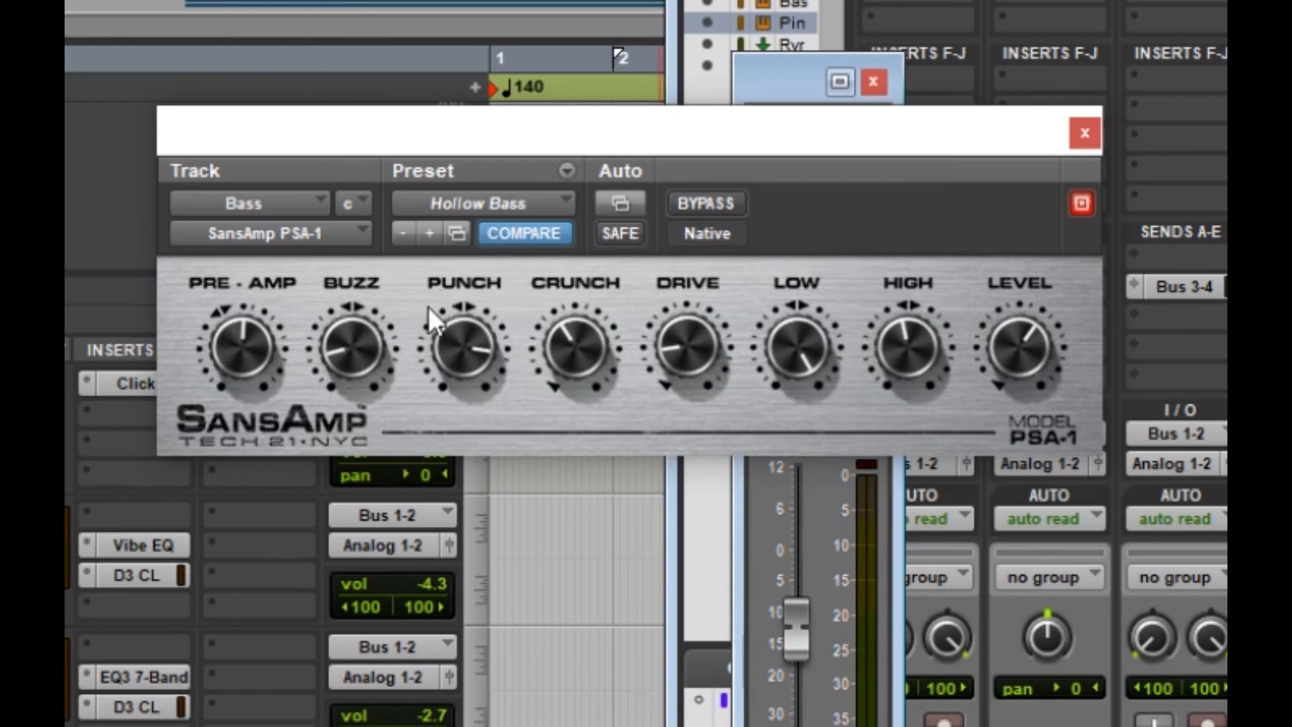
left_click_drag(463, 353, 483, 532)
left_click_drag(471, 460, 469, 434)
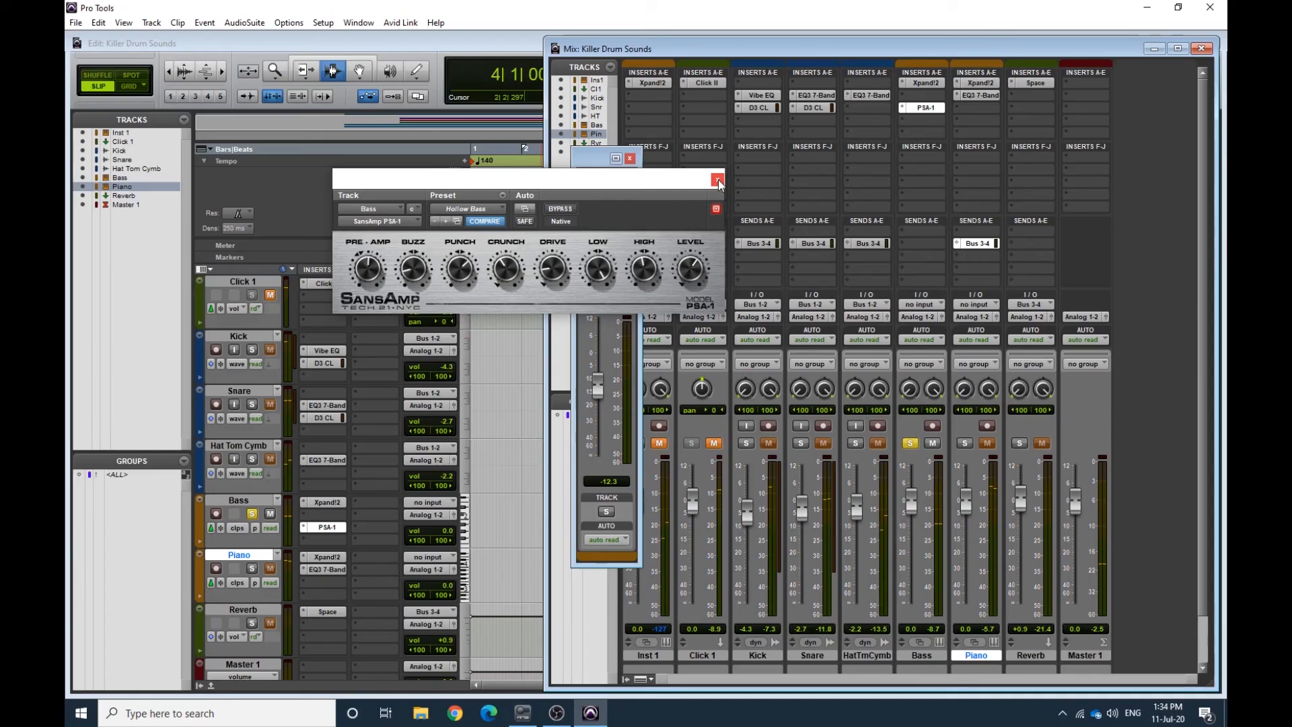
left_click(1085, 133)
left_click(910, 442)
Close the piano send window, play the full mix from just before bar 4, and lower the Piano track's fader in the Mix window
left_click(423, 43)
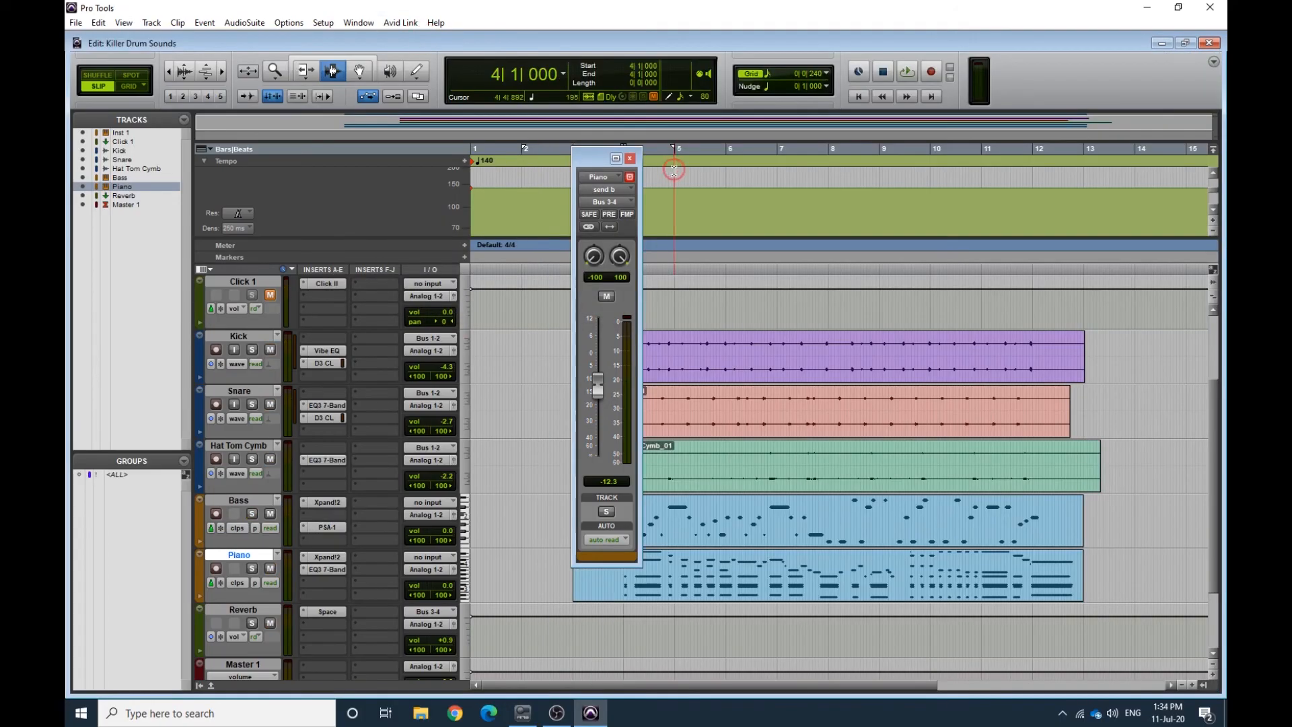
left_click(630, 158)
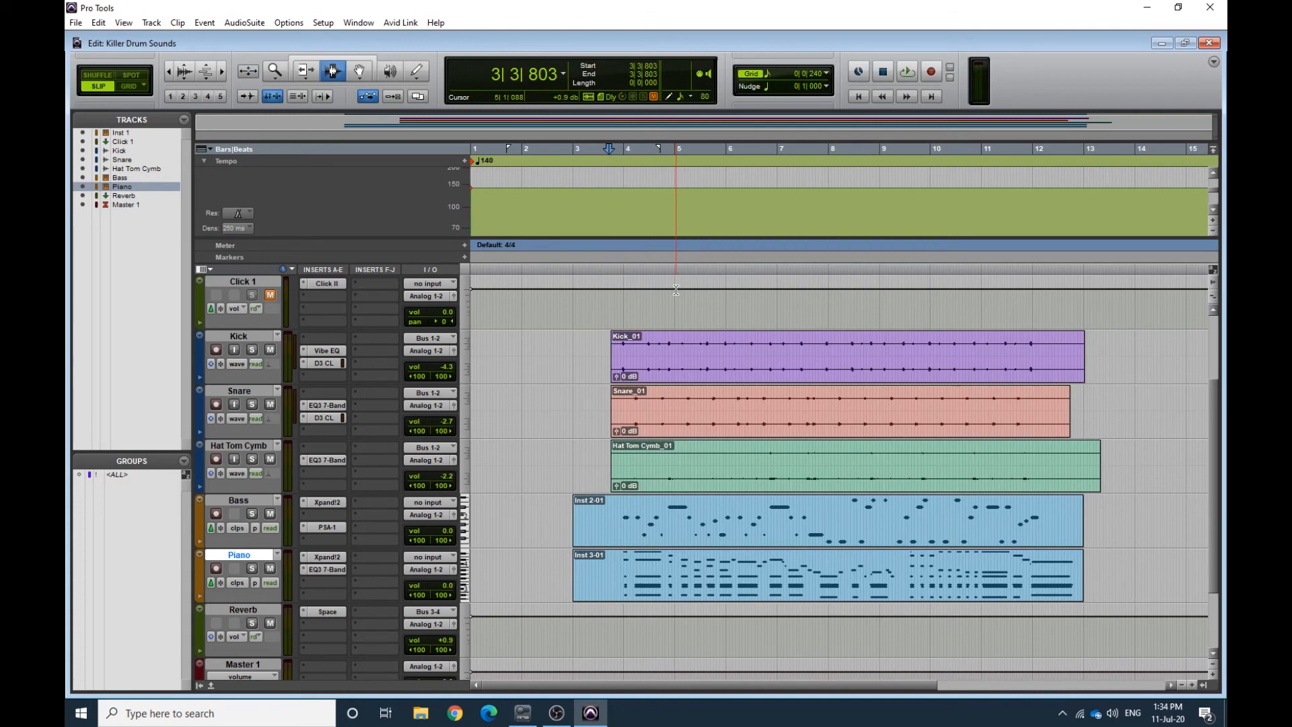
key("space")
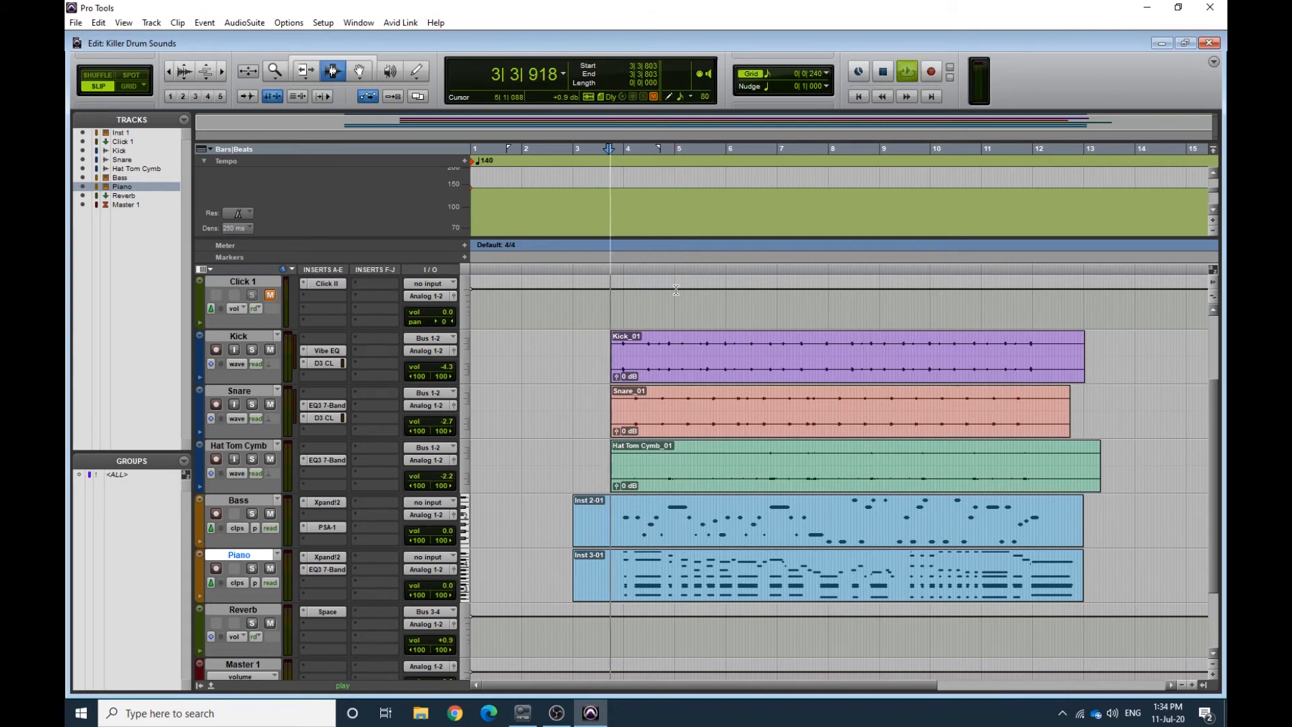
key("ctrl+equal")
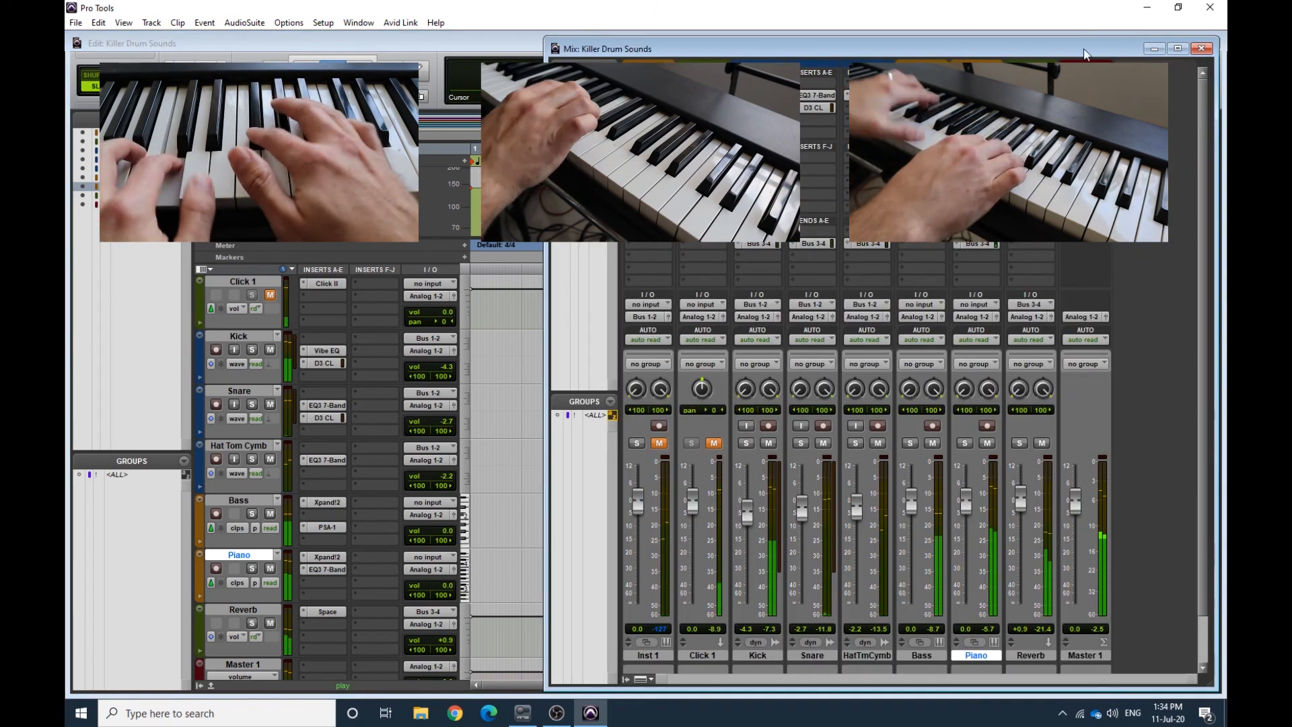
left_click_drag(965, 502, 968, 513)
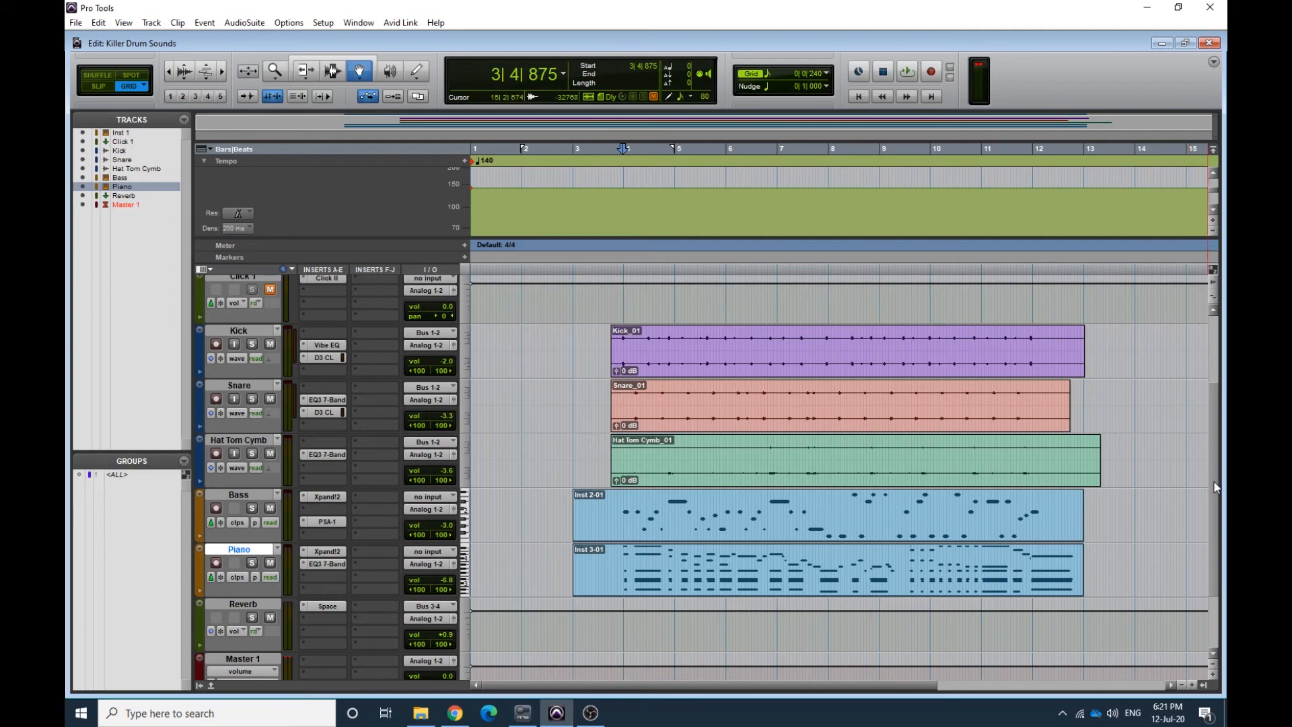
Examine how the kick, snare and cymbal MIDI notes of Inst 1 in bar 4 line up with the grid and the audio clips
left_click_drag(1214, 484, 1219, 421)
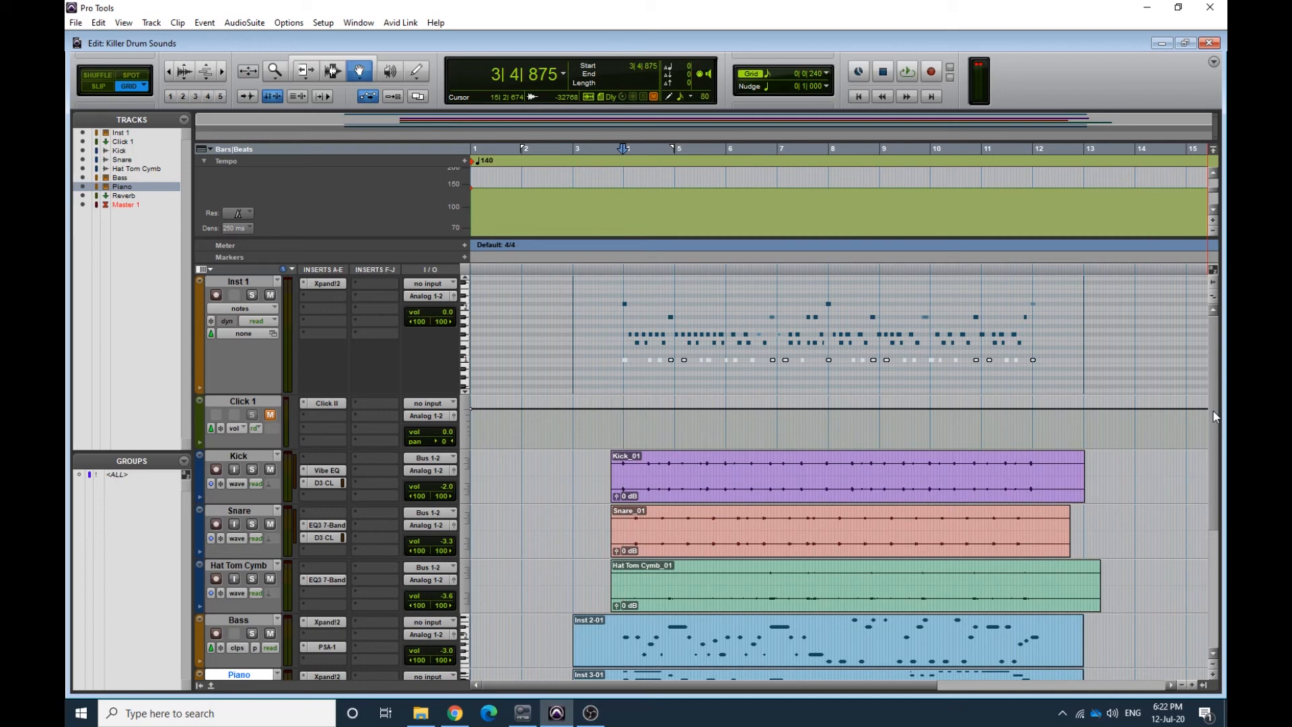
left_click(1192, 685)
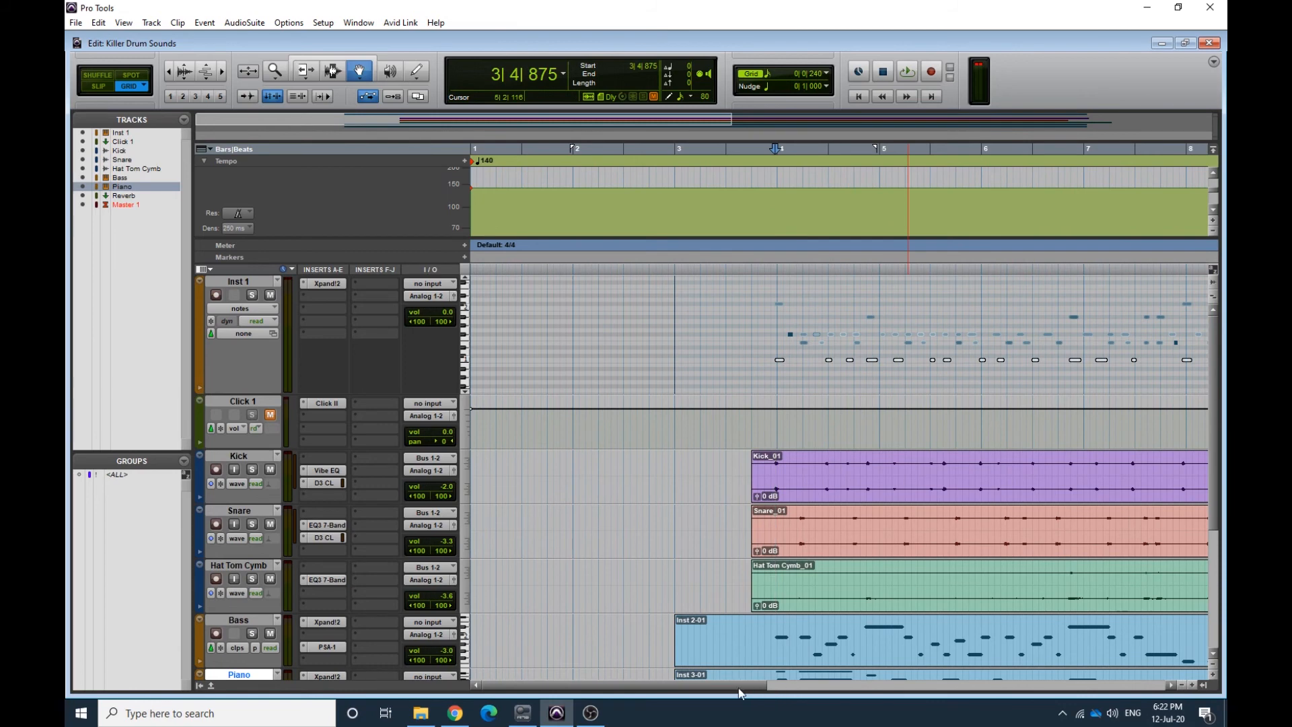
left_click_drag(736, 687, 822, 699)
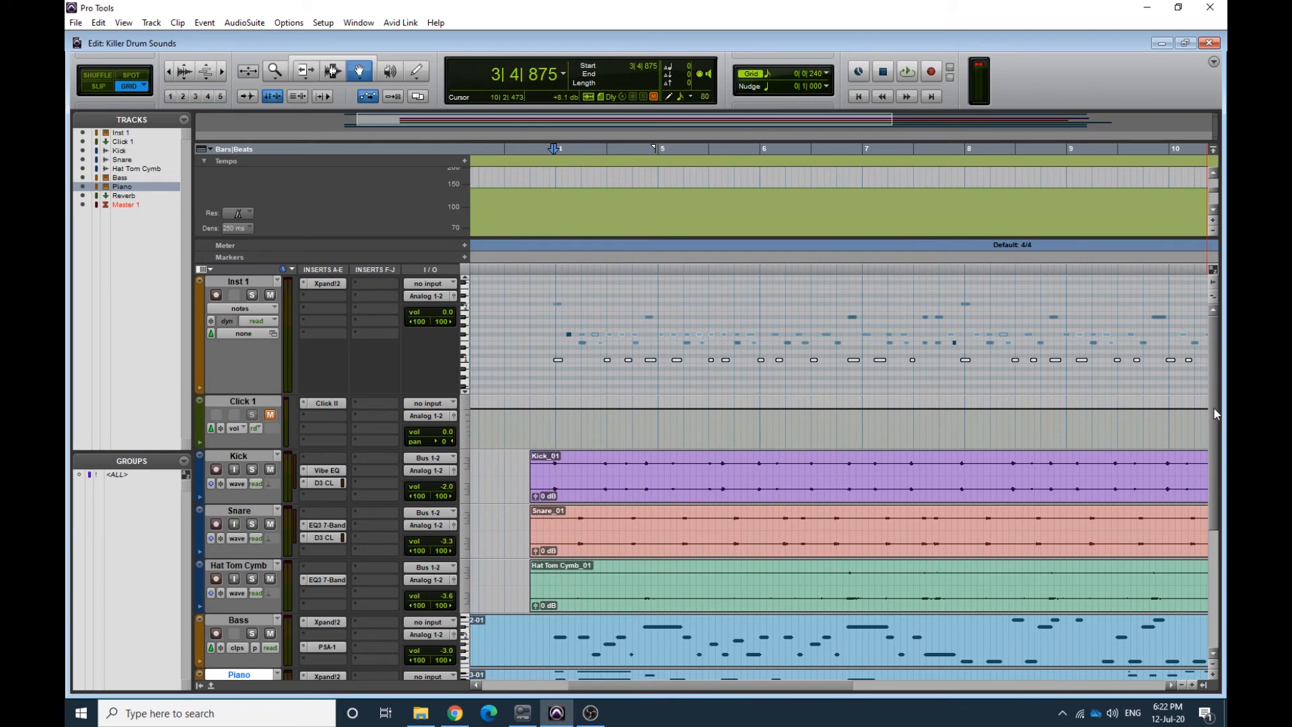
left_click(533, 151)
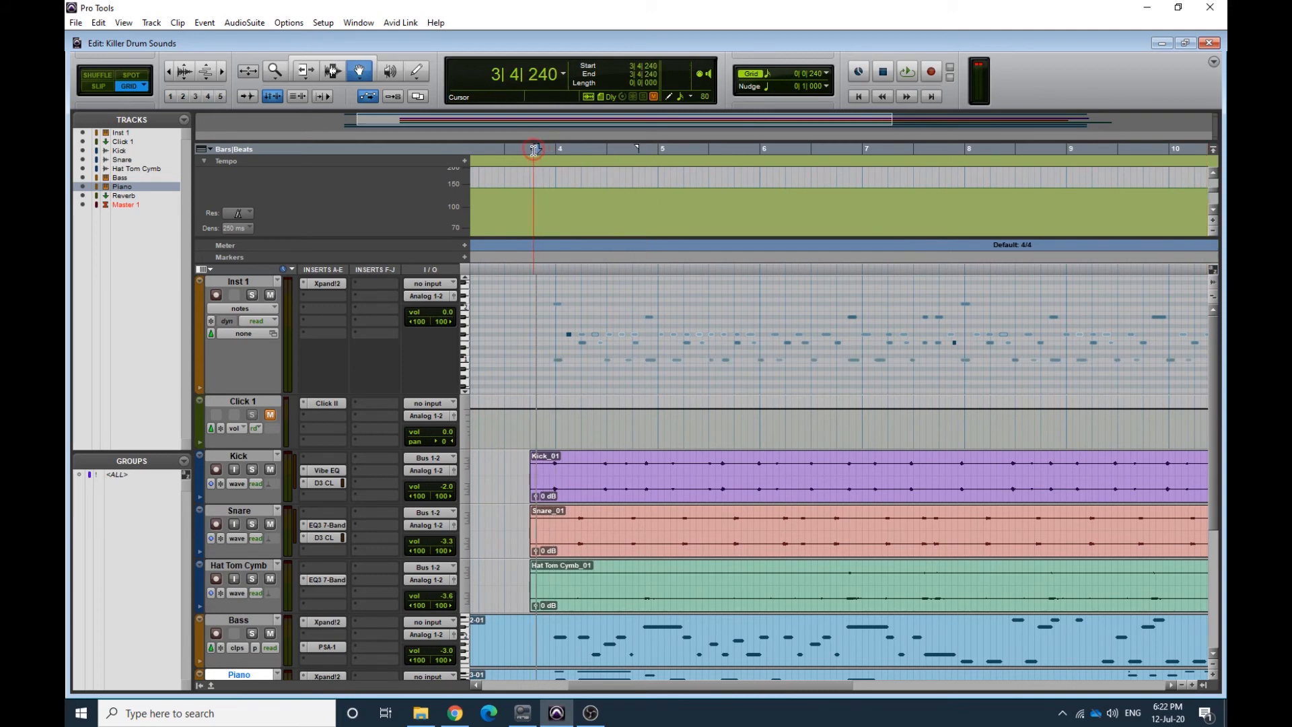
left_click(1191, 685)
left_click_drag(641, 682, 703, 685)
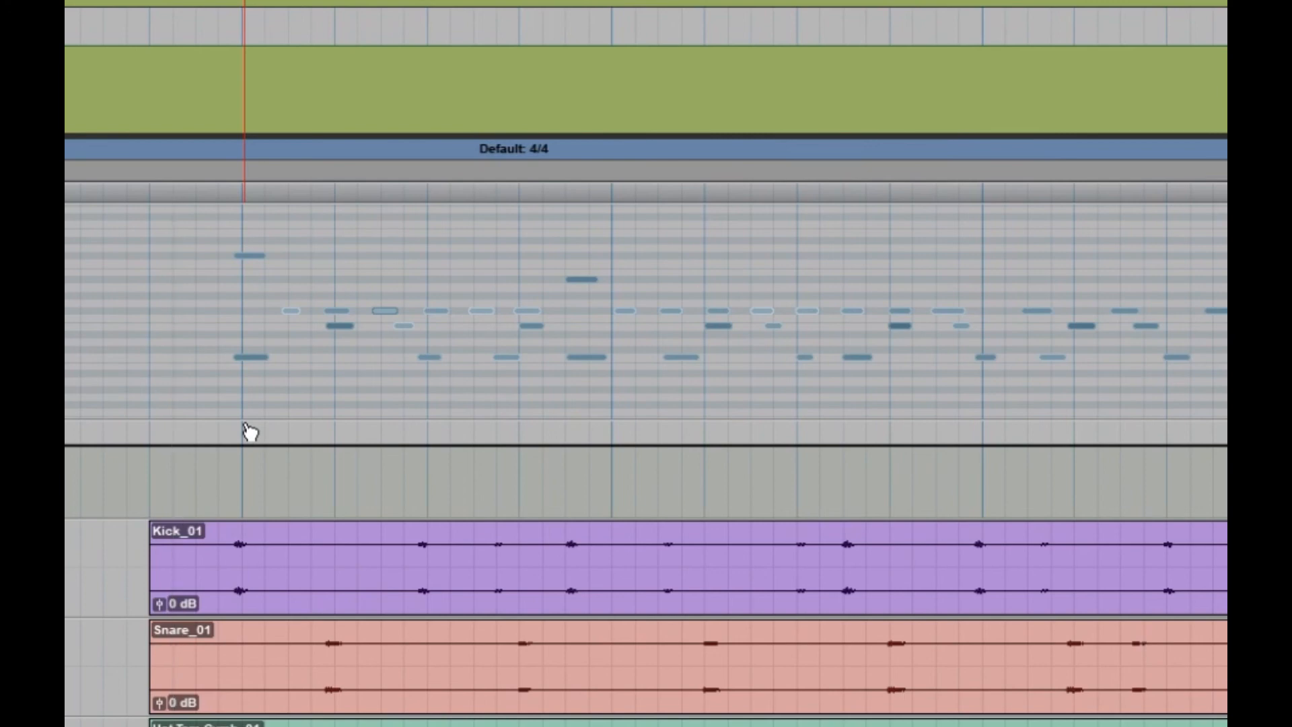
left_click(263, 358)
left_click(255, 260, "shift")
left_click(256, 256, "shift")
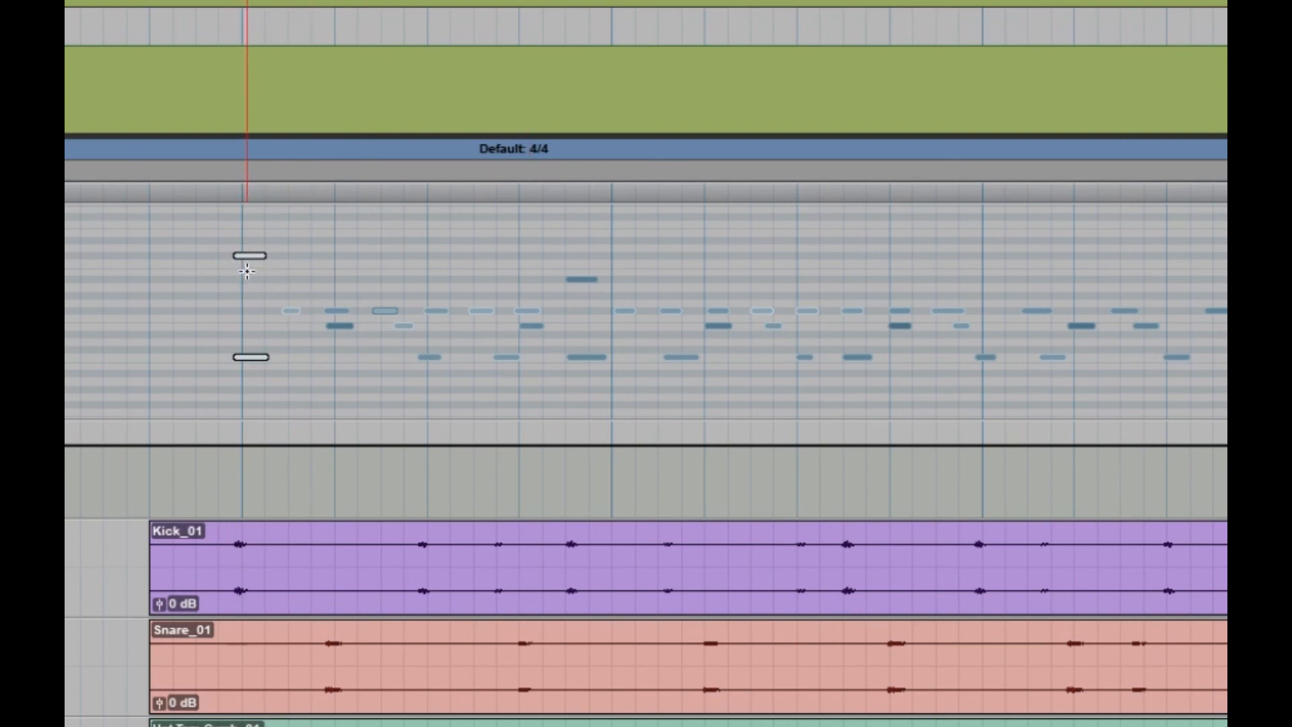
left_click(340, 326)
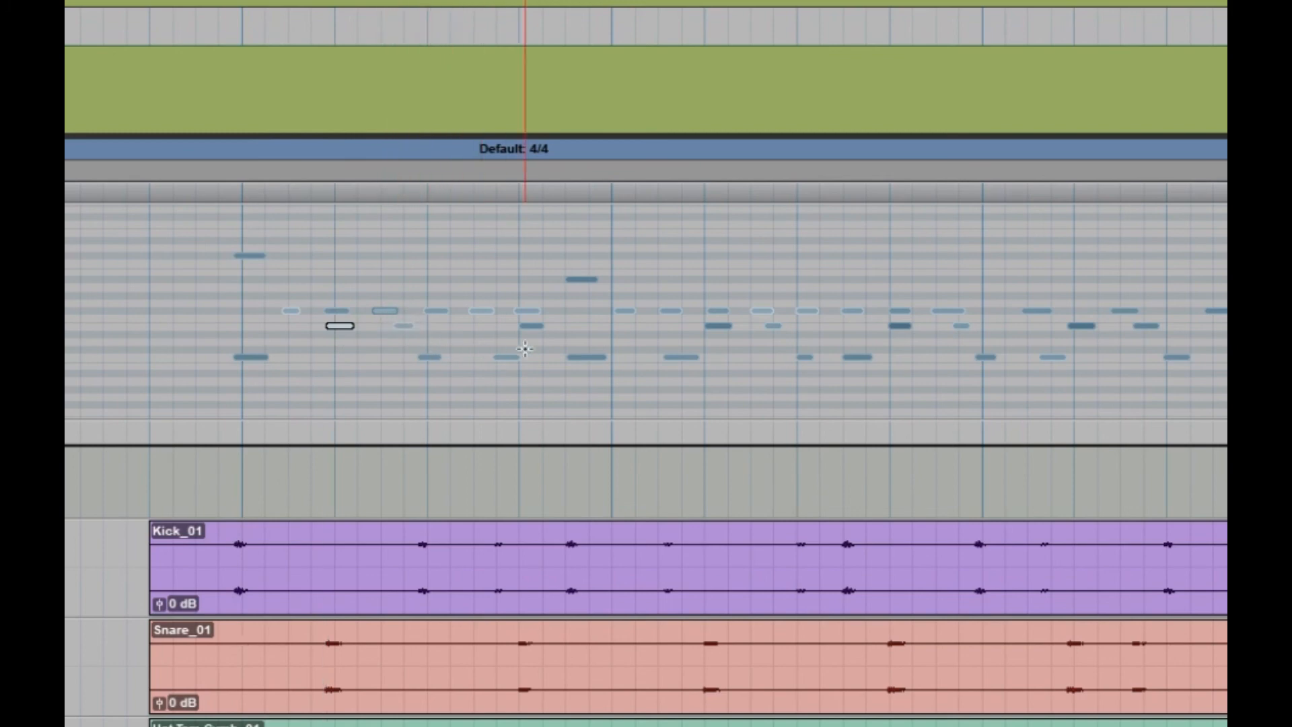
left_click(581, 279)
left_click(585, 356, "shift")
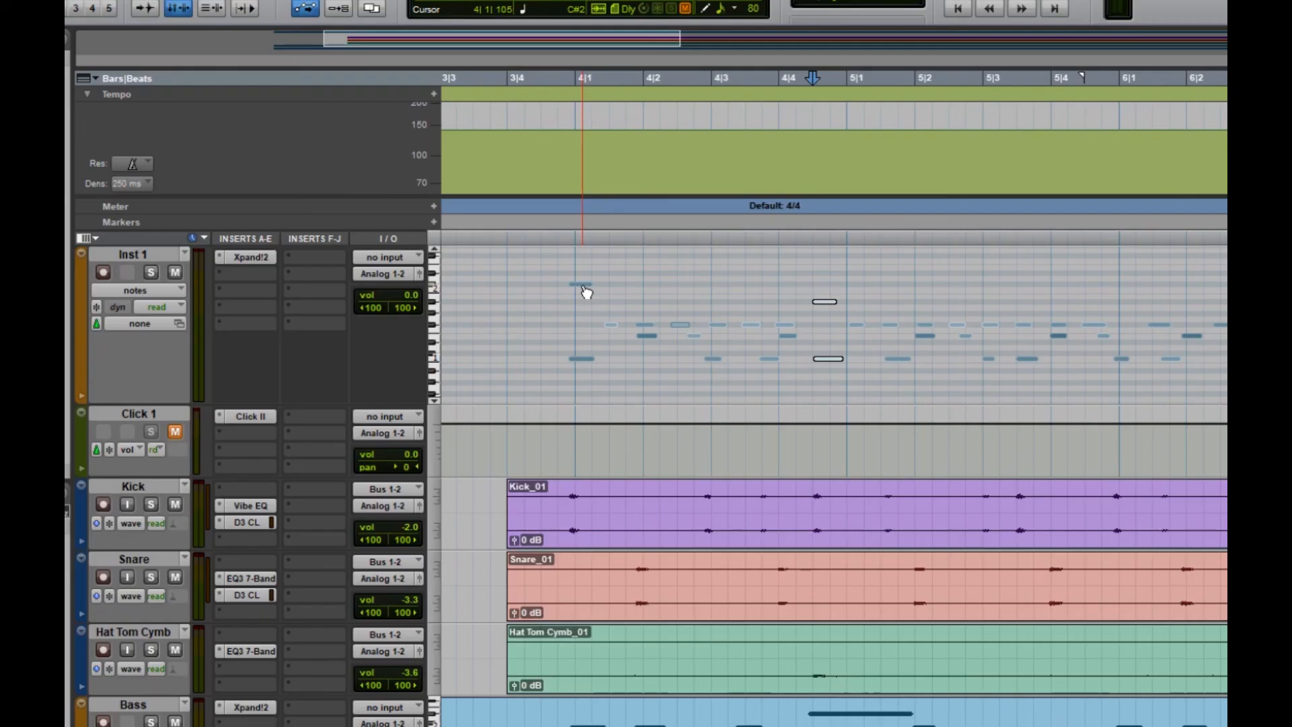
Try shifting the first cymbal and kick notes on Inst 1 onto the 4|1 grid line, and undo the move
left_click(253, 256)
left_click(585, 359, "shift")
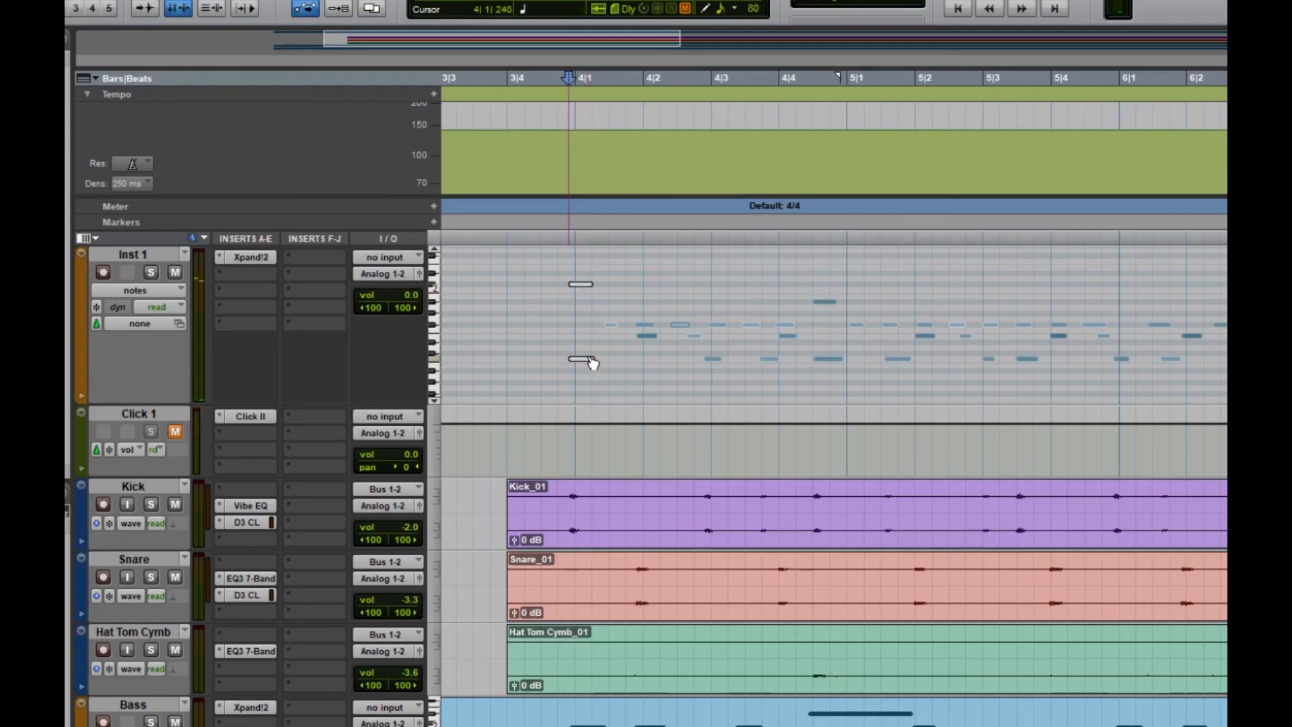
left_click_drag(598, 364, 604, 363)
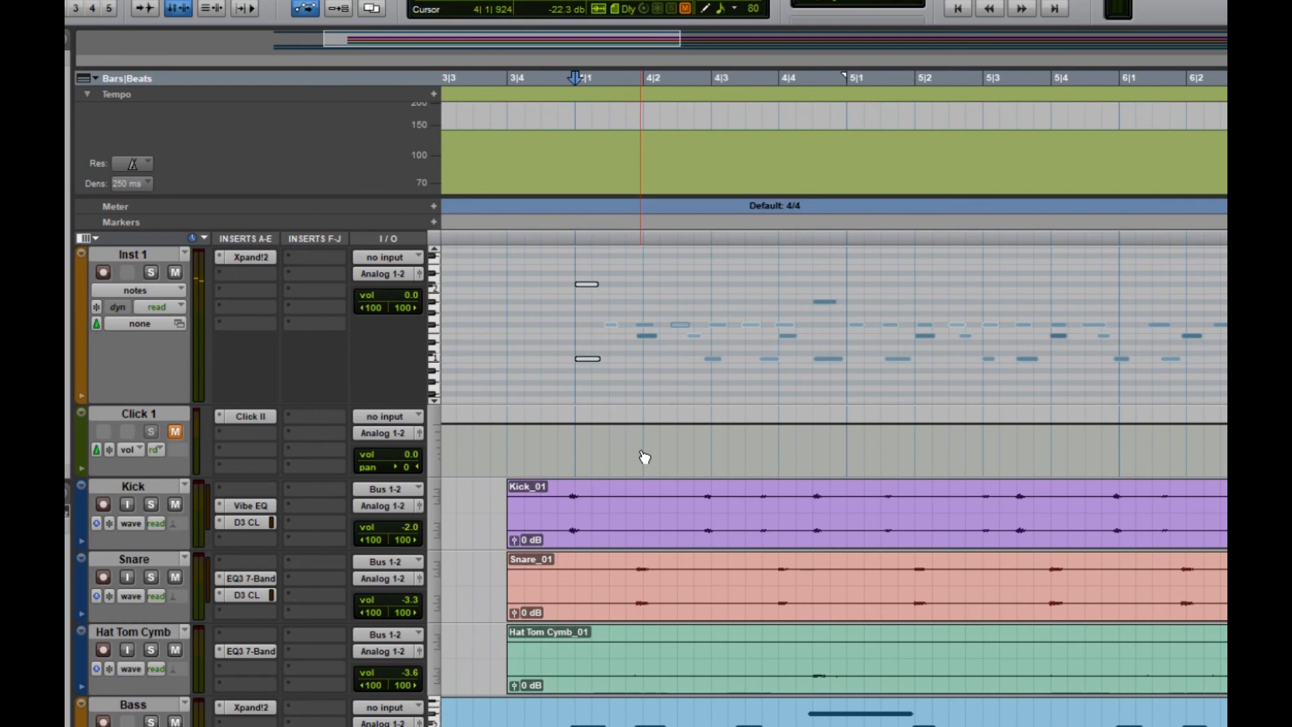
key("ctrl+z")
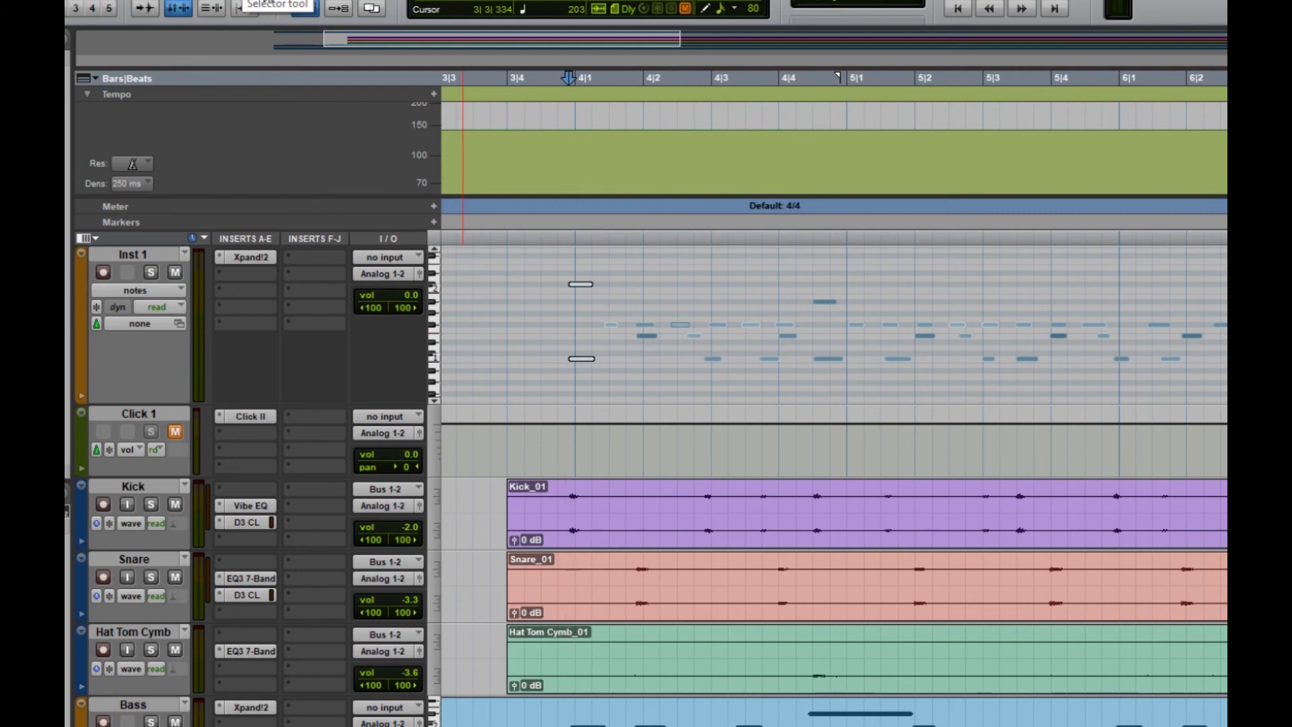
Highlight ranges of bar 4 across the Kick, Snare and Hat Tom Cymb clips with the Selector tool, and clear the selection
left_click(539, 80)
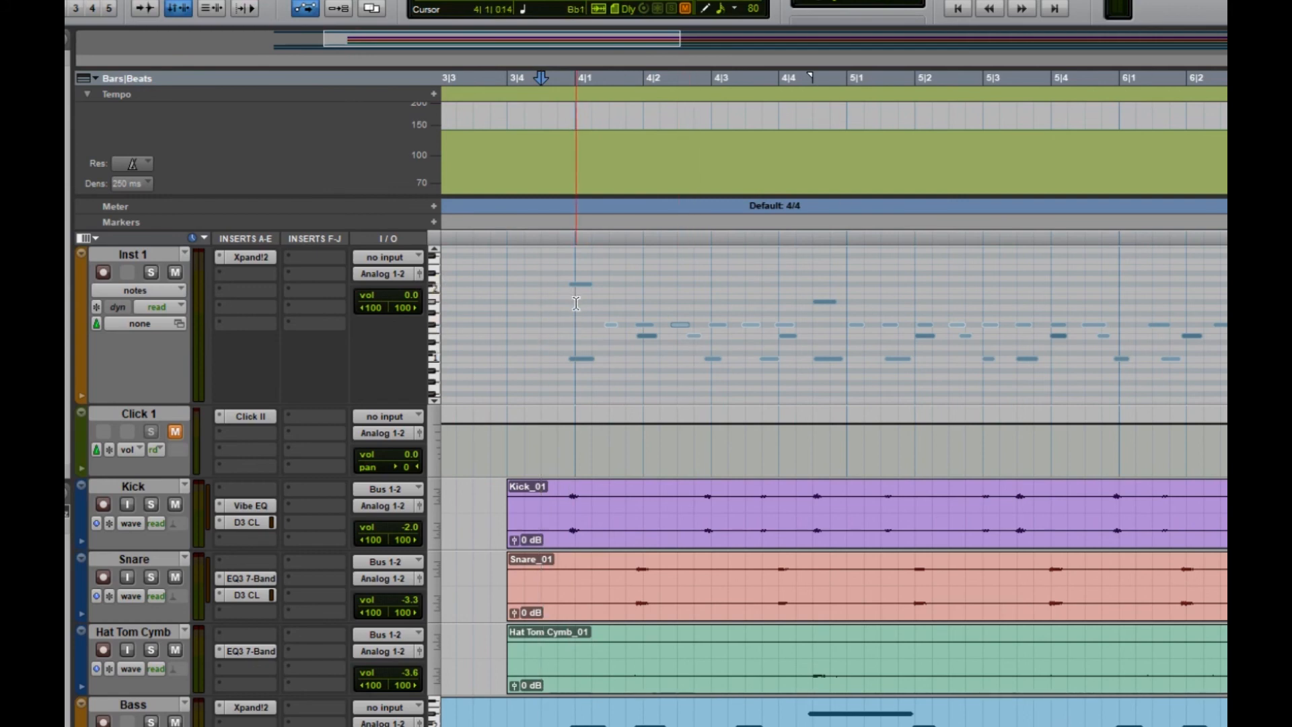
left_click(625, 518)
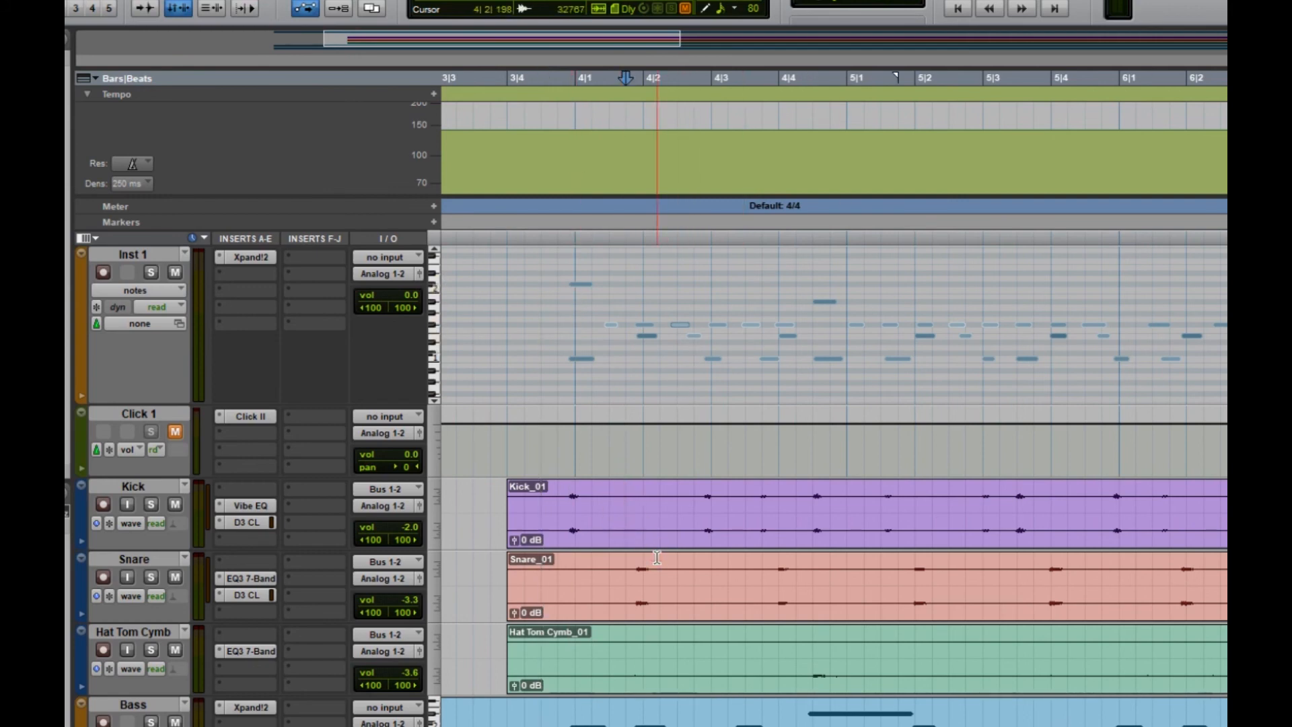
left_click_drag(608, 517, 781, 519)
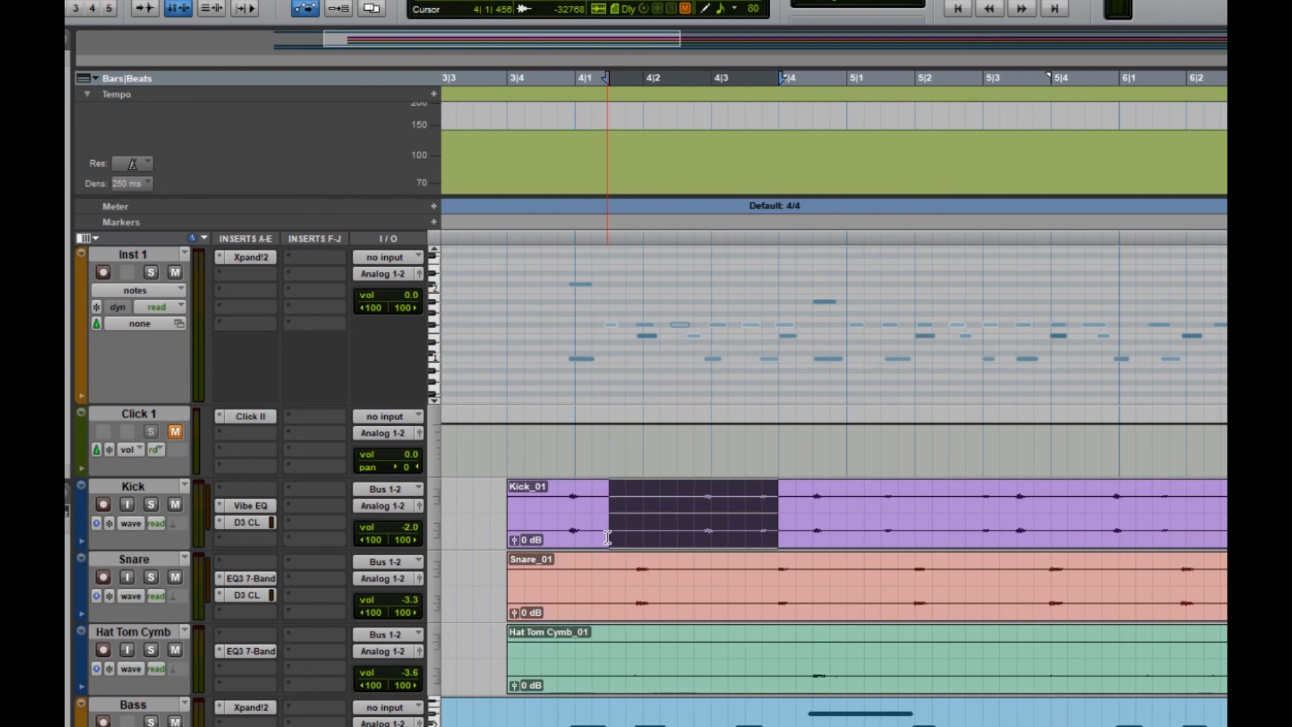
left_click_drag(609, 518, 802, 650)
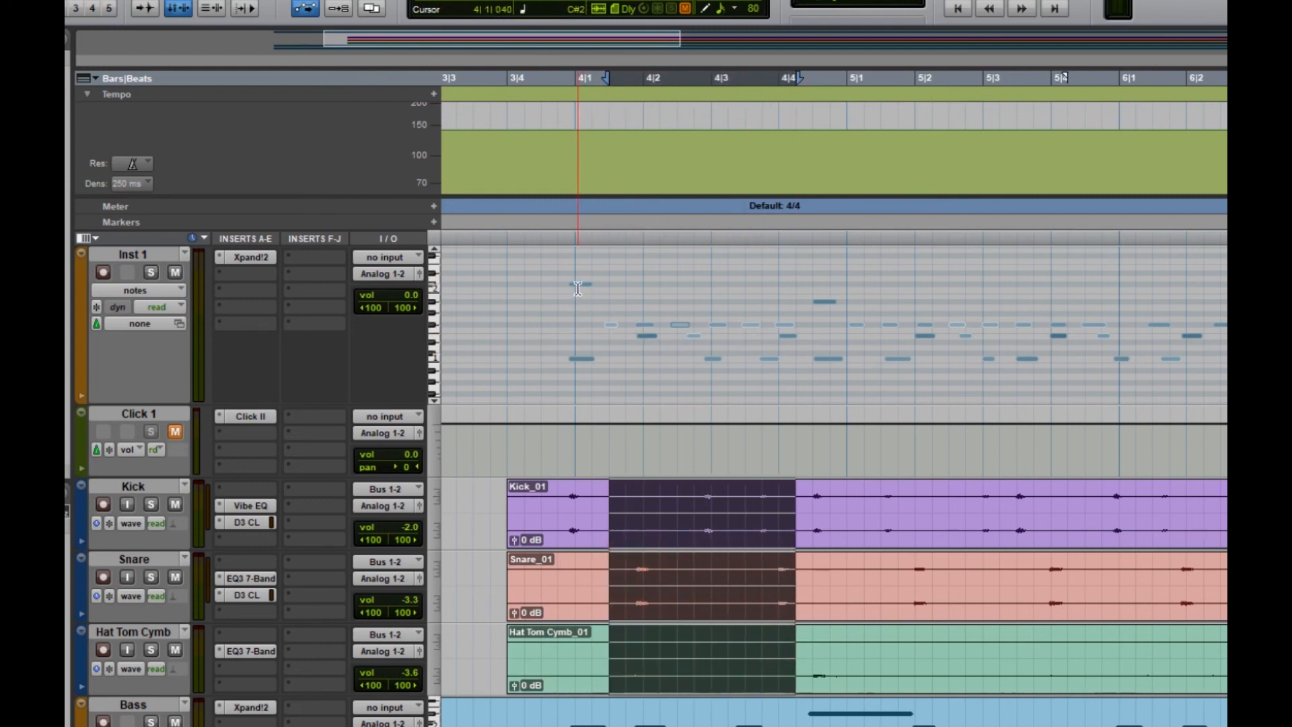
left_click_drag(471, 459, 1130, 638)
left_click(643, 486)
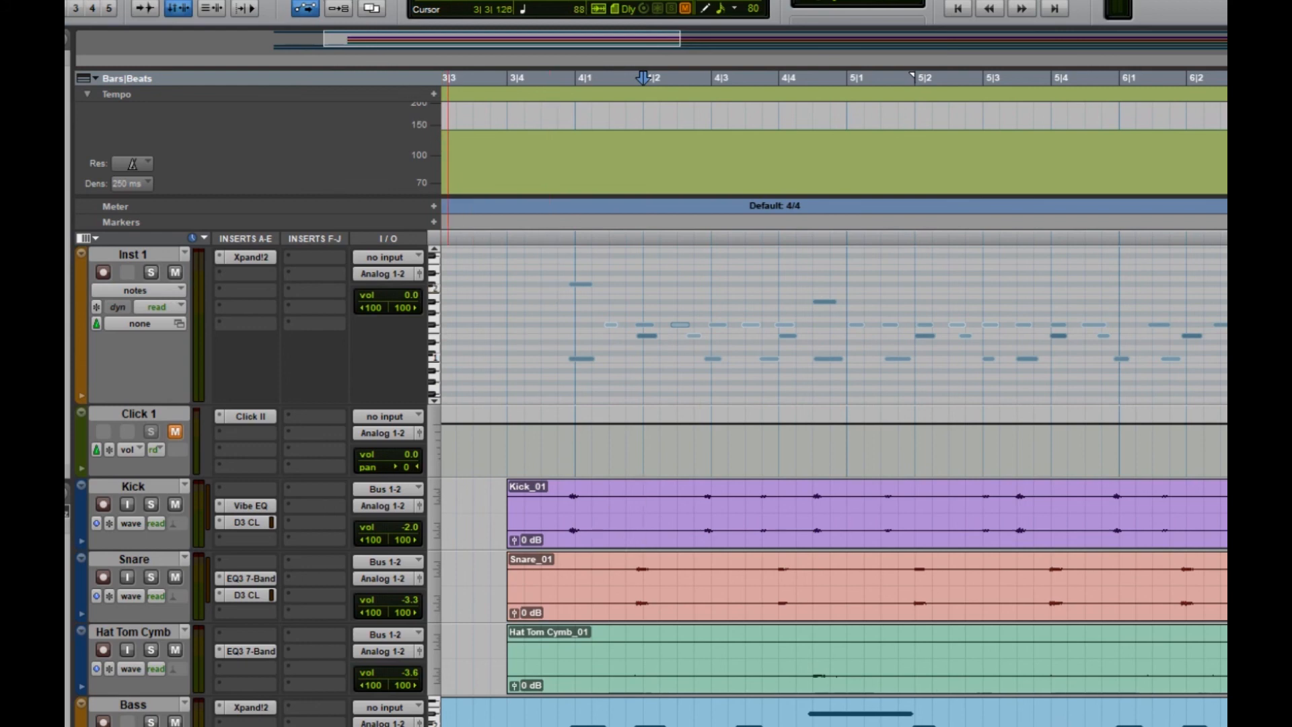
left_click(557, 171)
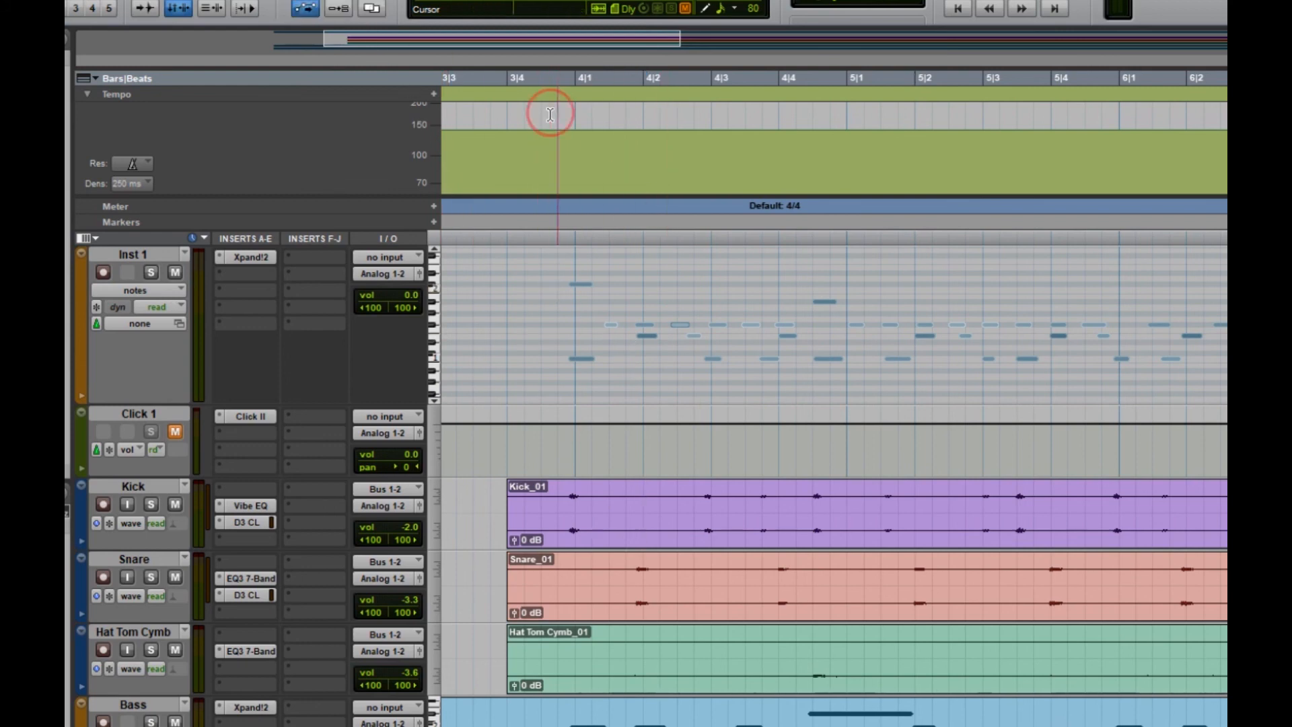
Solo the Inst 1 track and play its drum part several times from just before bar 4
left_click(152, 273)
key("space")
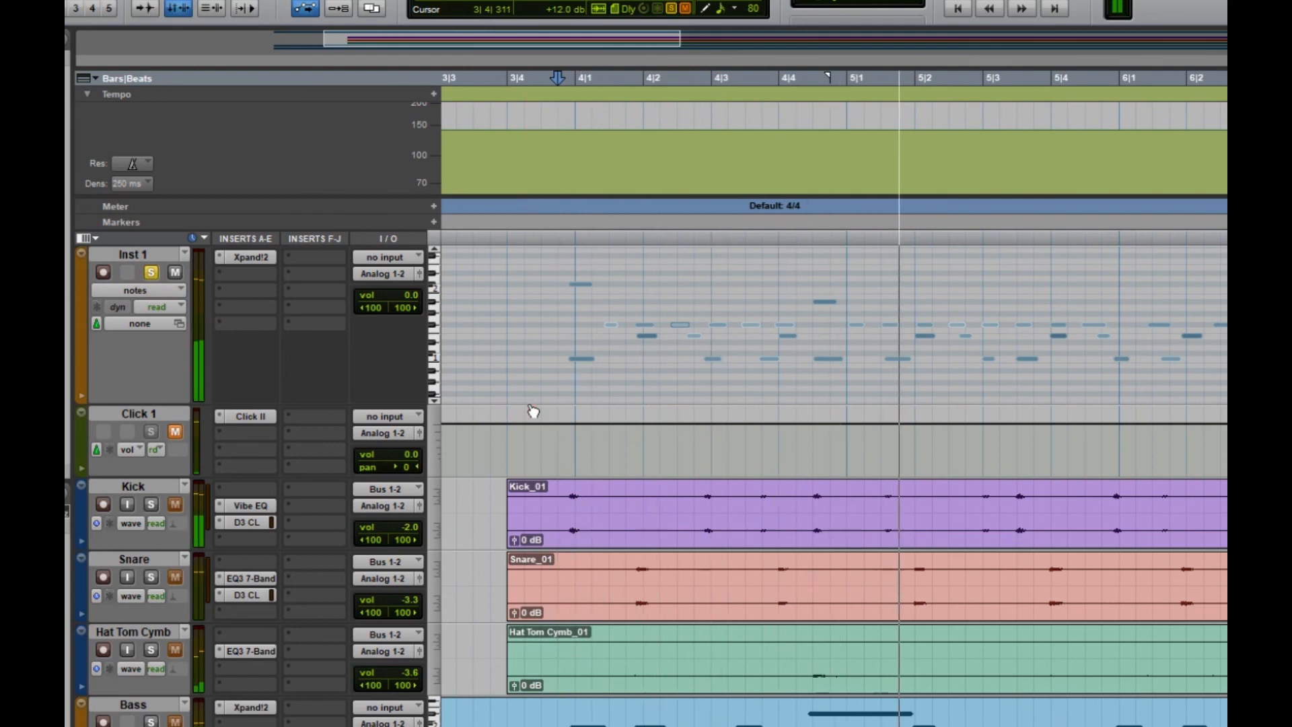
key("space")
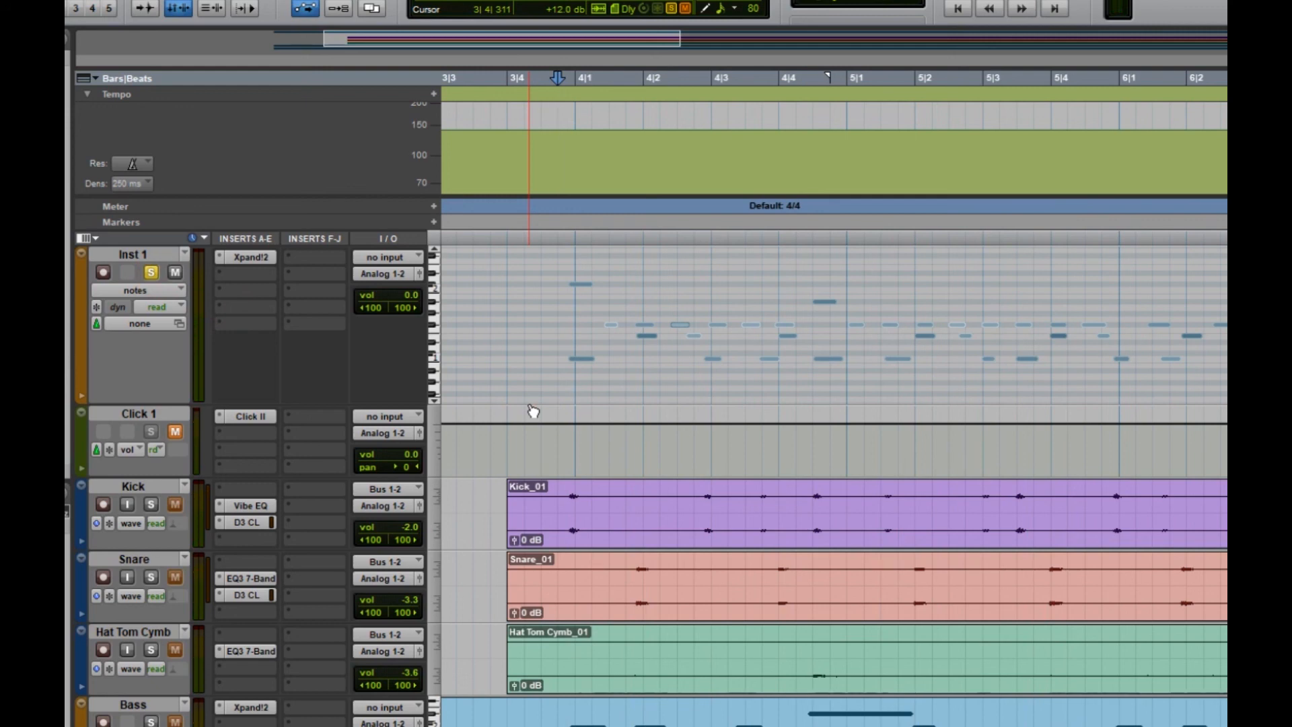
key("space")
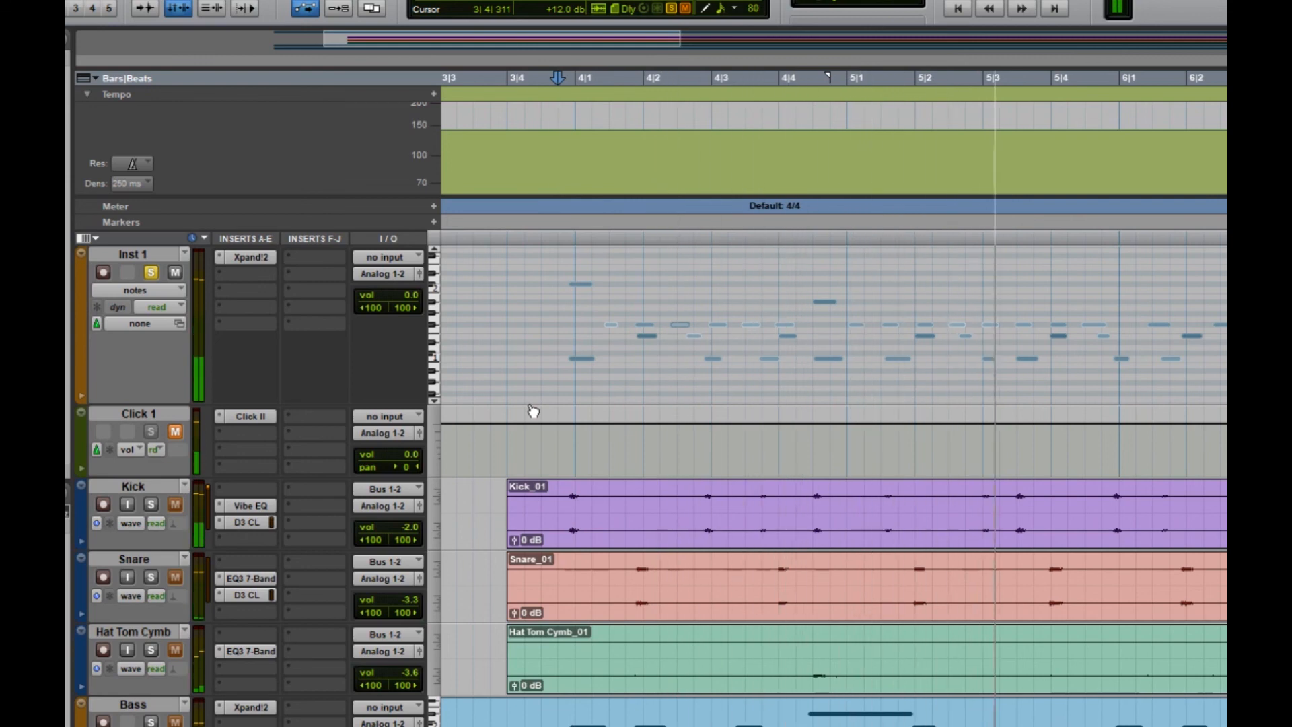
key("space")
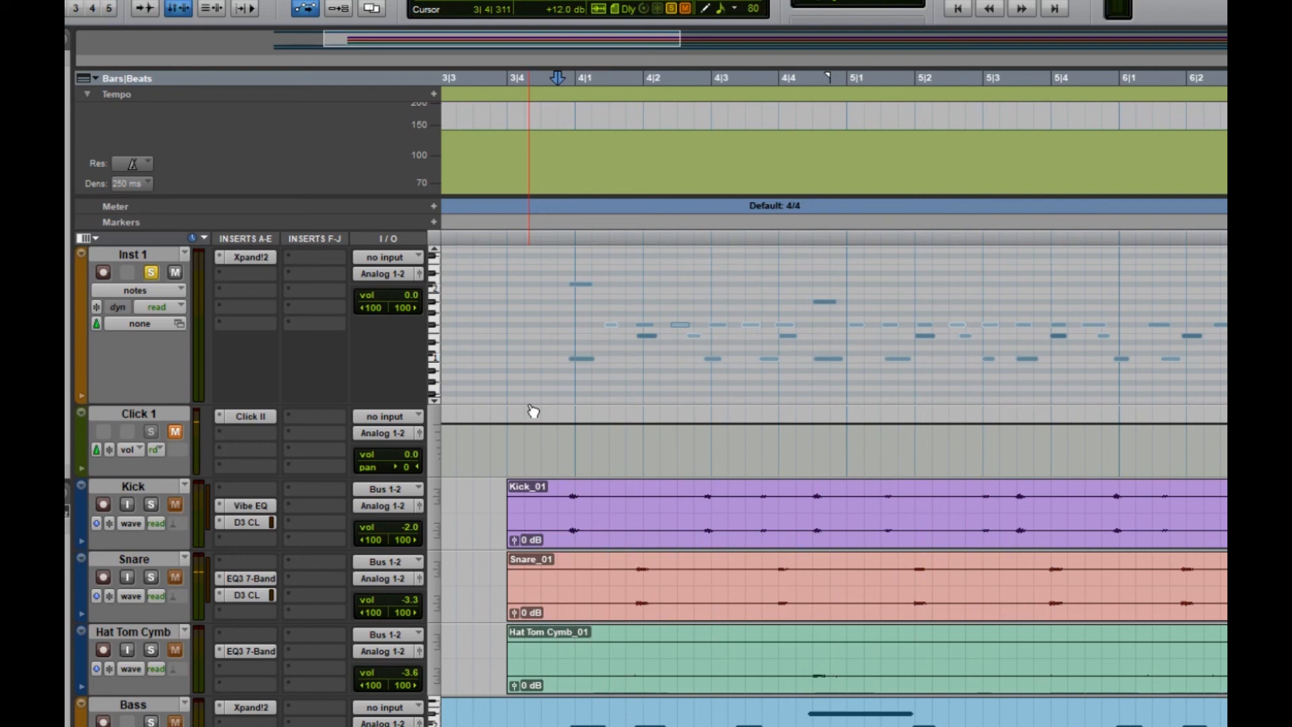
key("space")
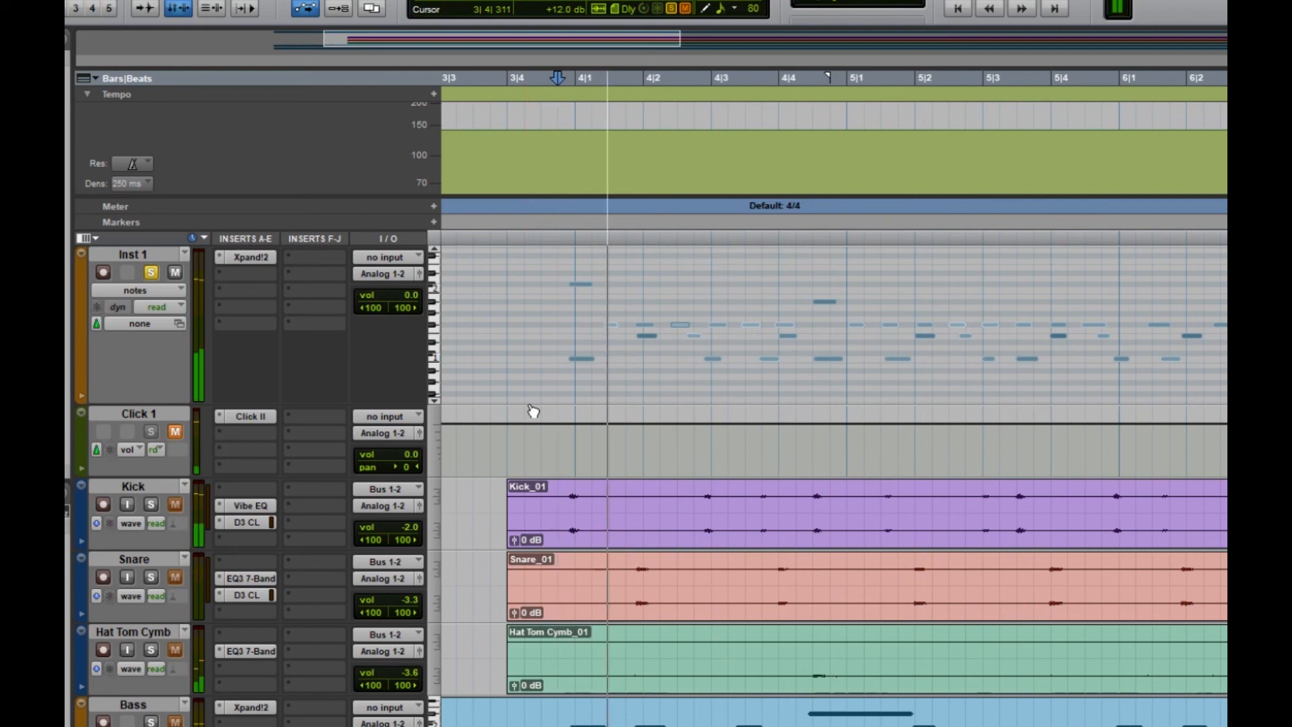
key("space")
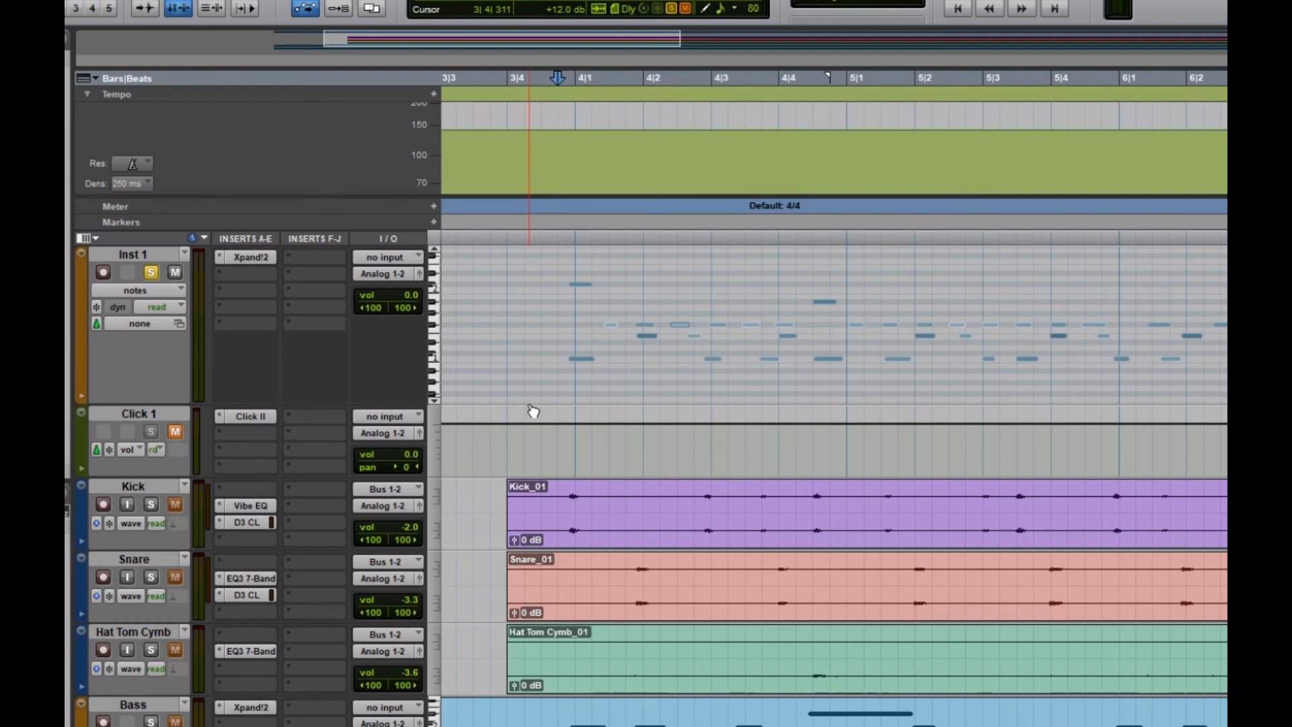
Switch Inst 1 to velocity view with the first kick note selected and inspect that note's velocity stalk
left_click(584, 363)
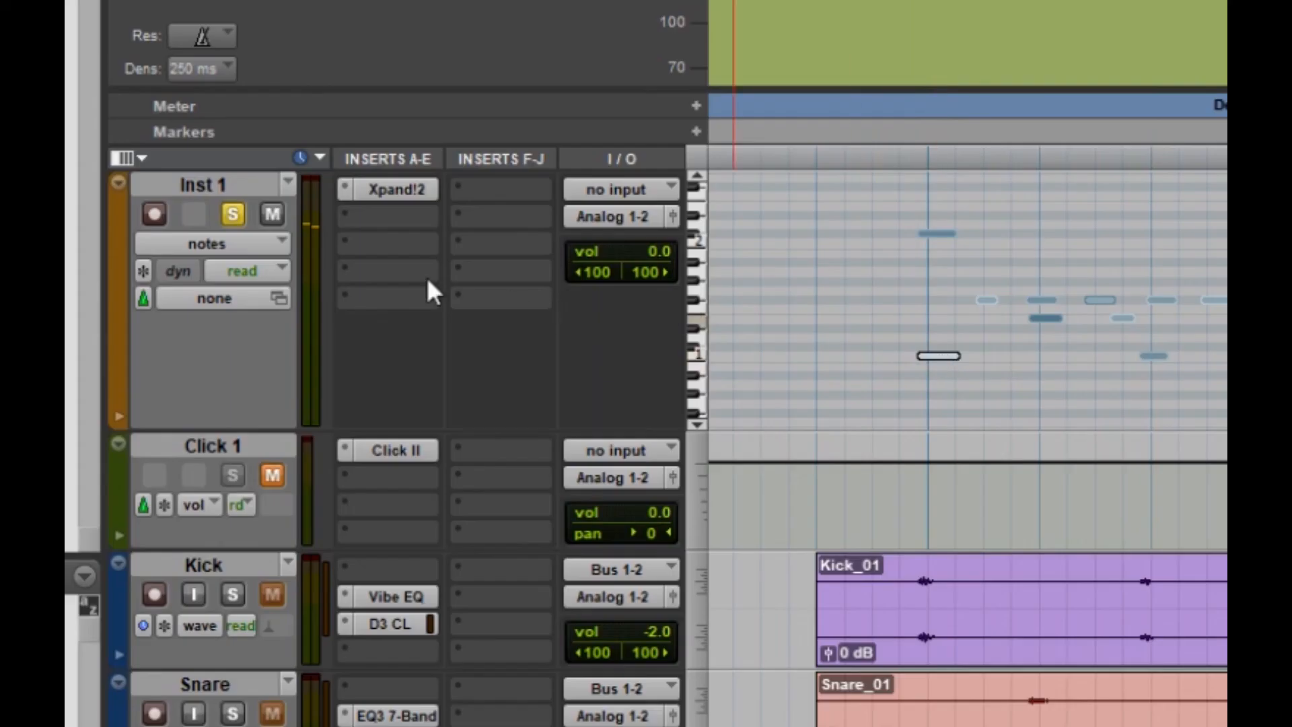
left_click(232, 244)
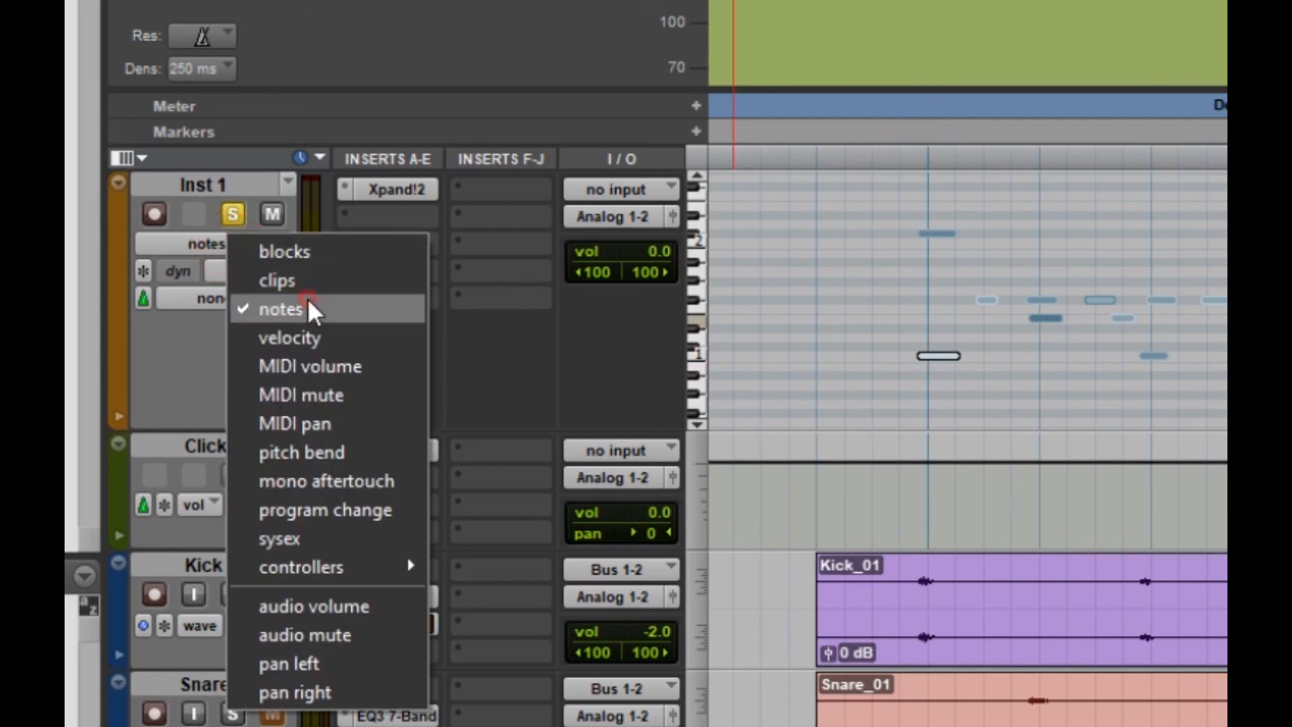
left_click(314, 337)
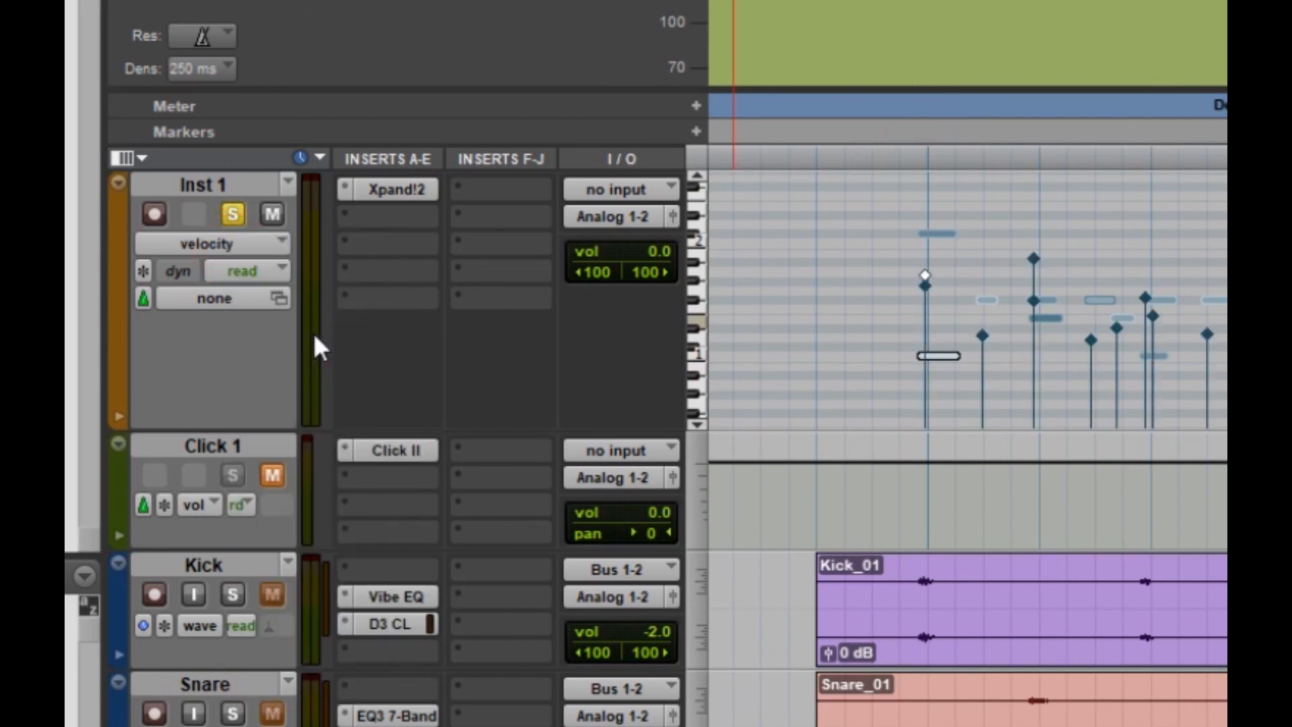
left_click(913, 300)
left_click(932, 286)
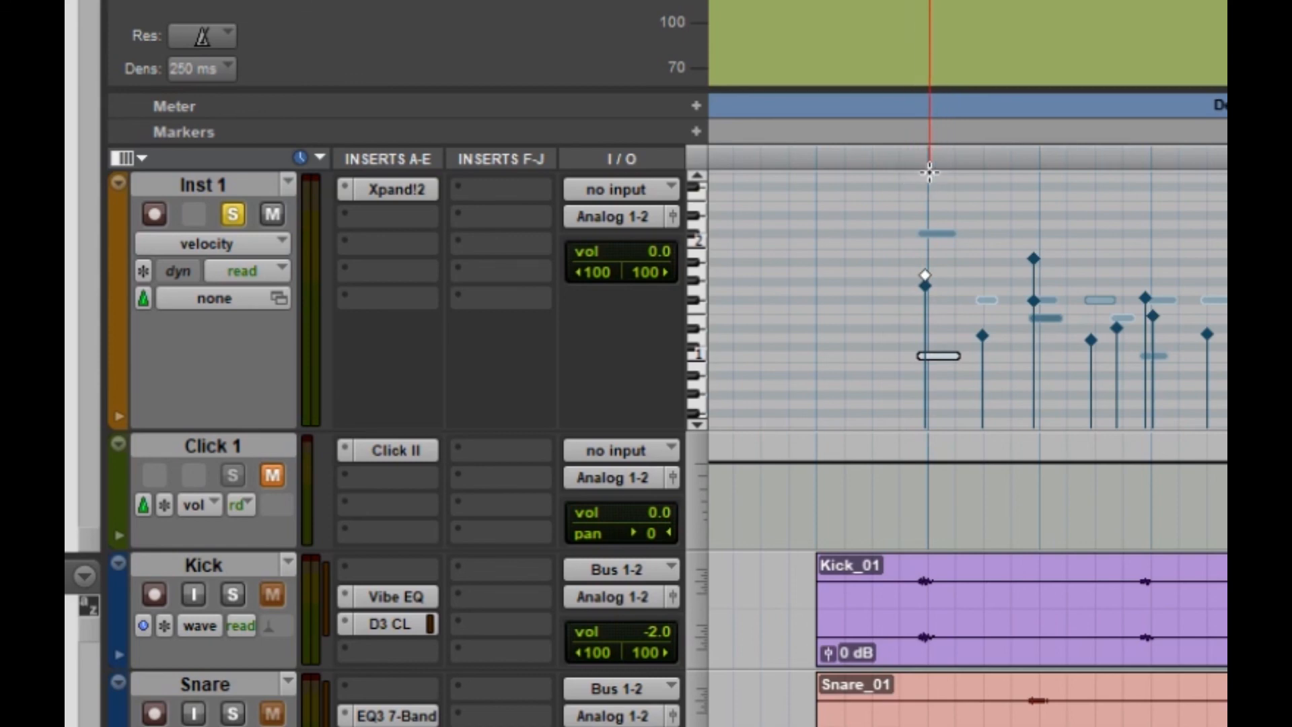
left_click(927, 276)
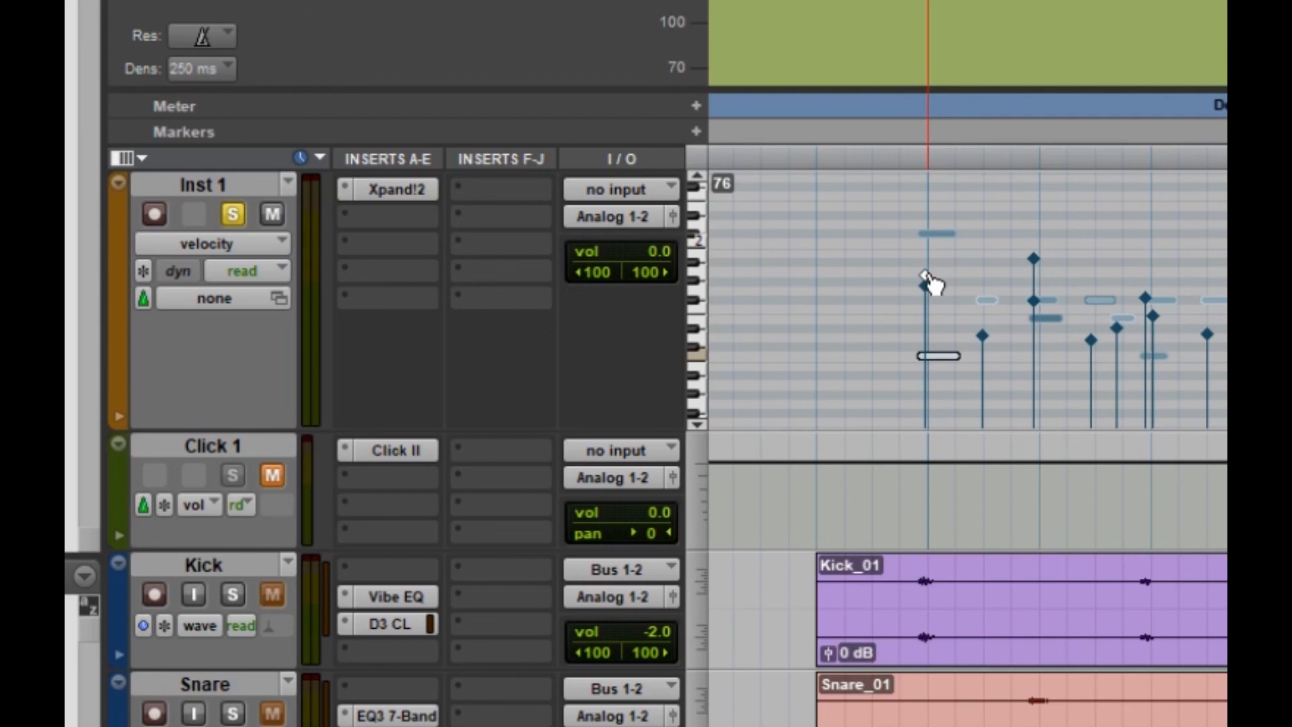
Try raising the first kick note's velocity to 97 and slightly higher, and bring it back to 76
left_click_drag(928, 279, 935, 241)
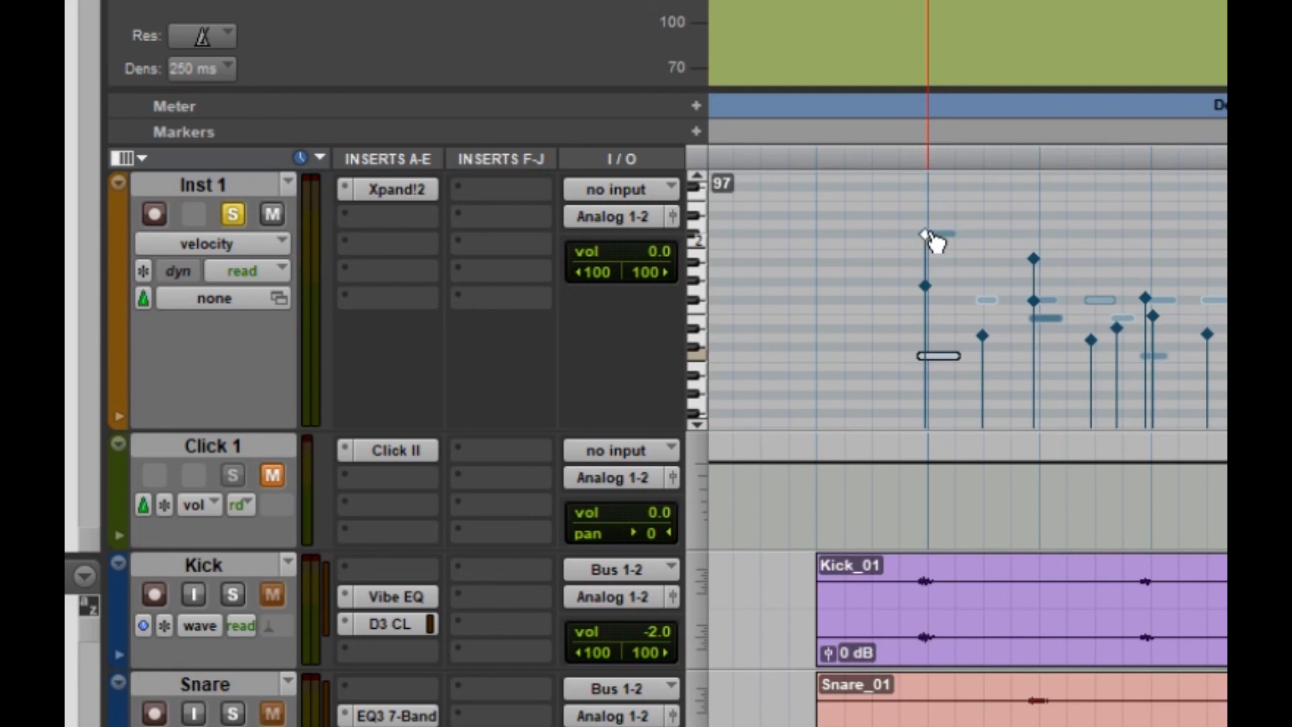
mouse_move(926, 234)
left_mouse_down()
mouse_move(926, 209)
mouse_move(926, 222)
left_mouse_up()
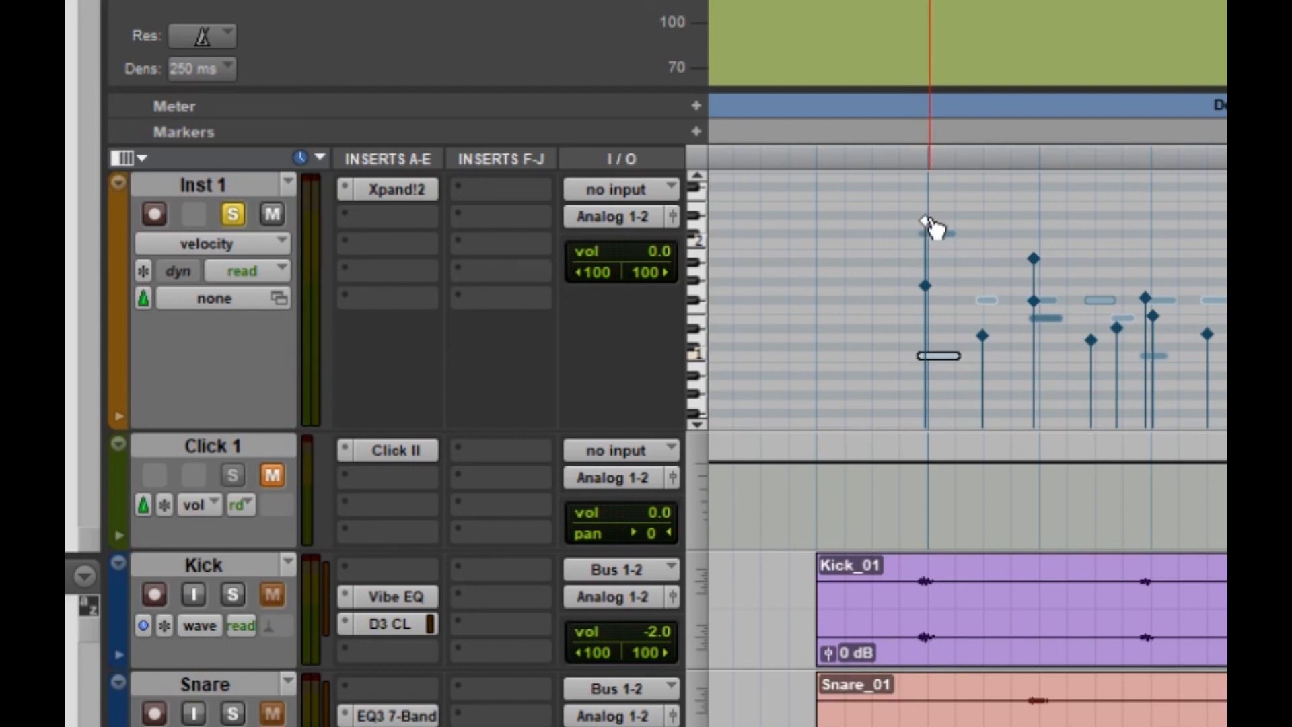
left_click_drag(926, 222, 926, 274)
left_click(885, 381)
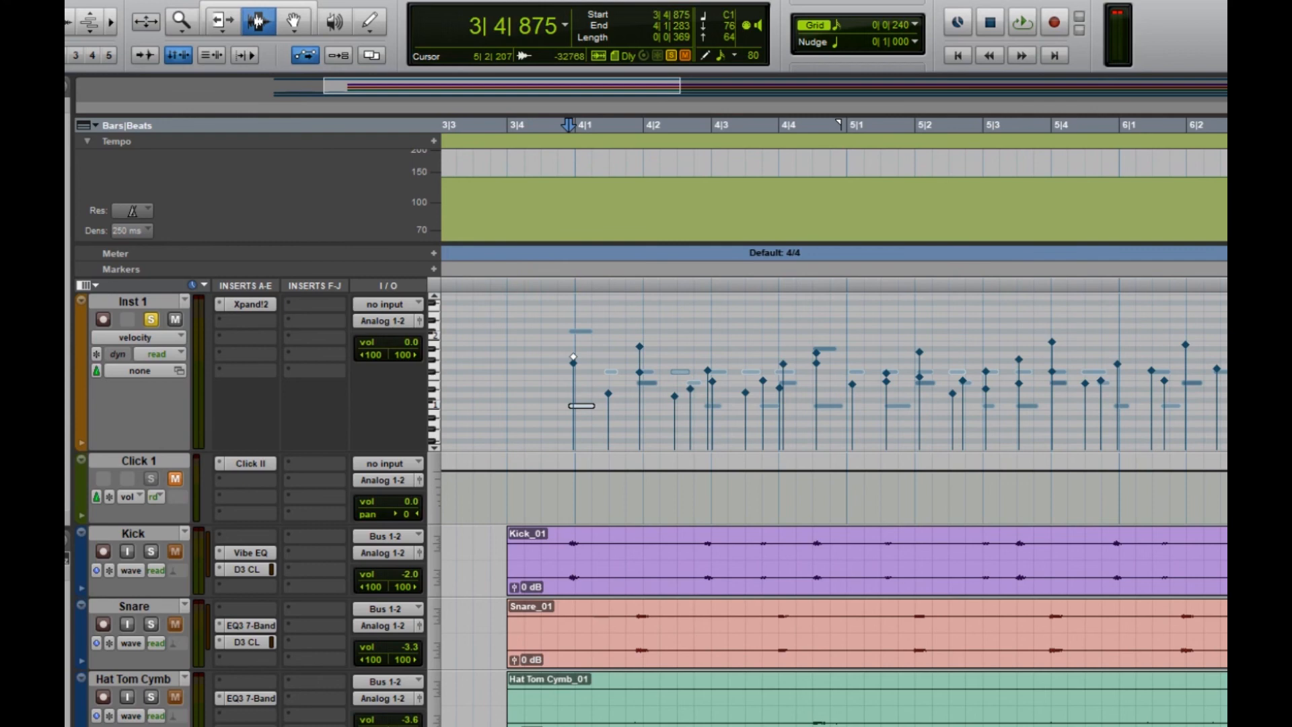
Return Inst 1 to notes view and select all the kick notes from bar 4 to bar 12 with the Grabber tool
key("r")
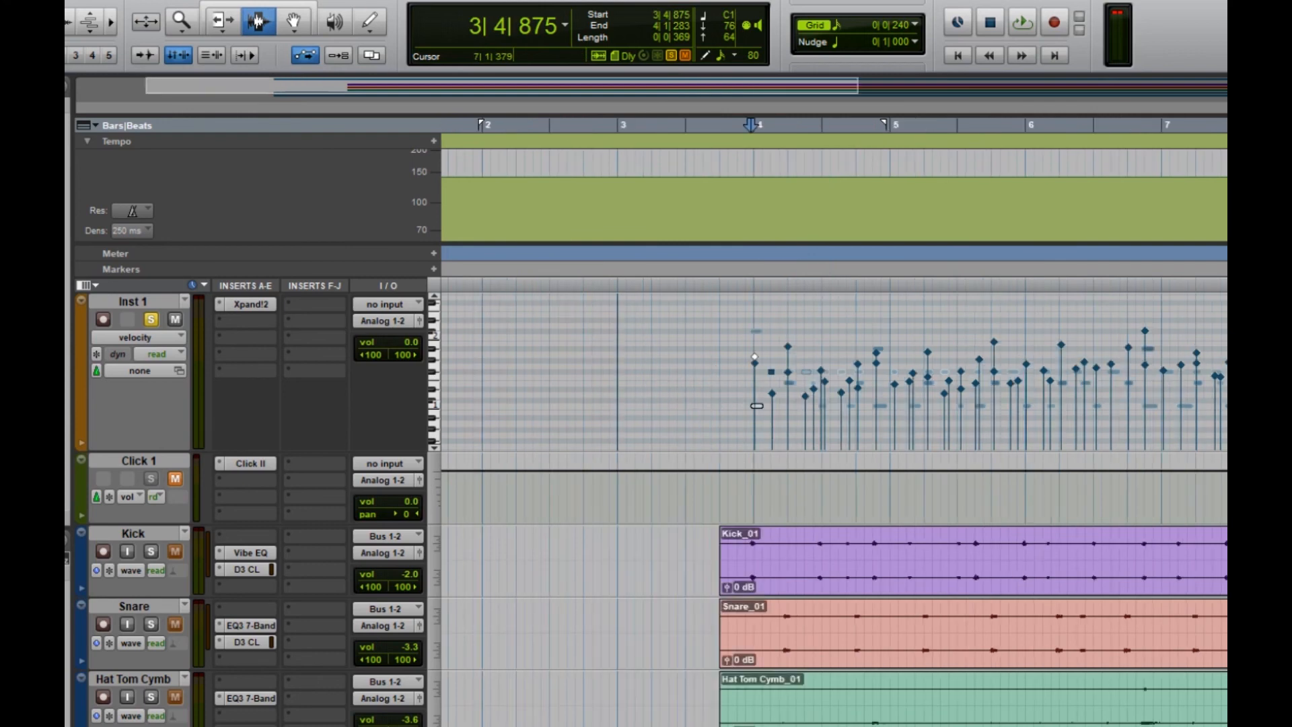
scroll(962, 374, "right", 2)
scroll(834, 404, "right", 2)
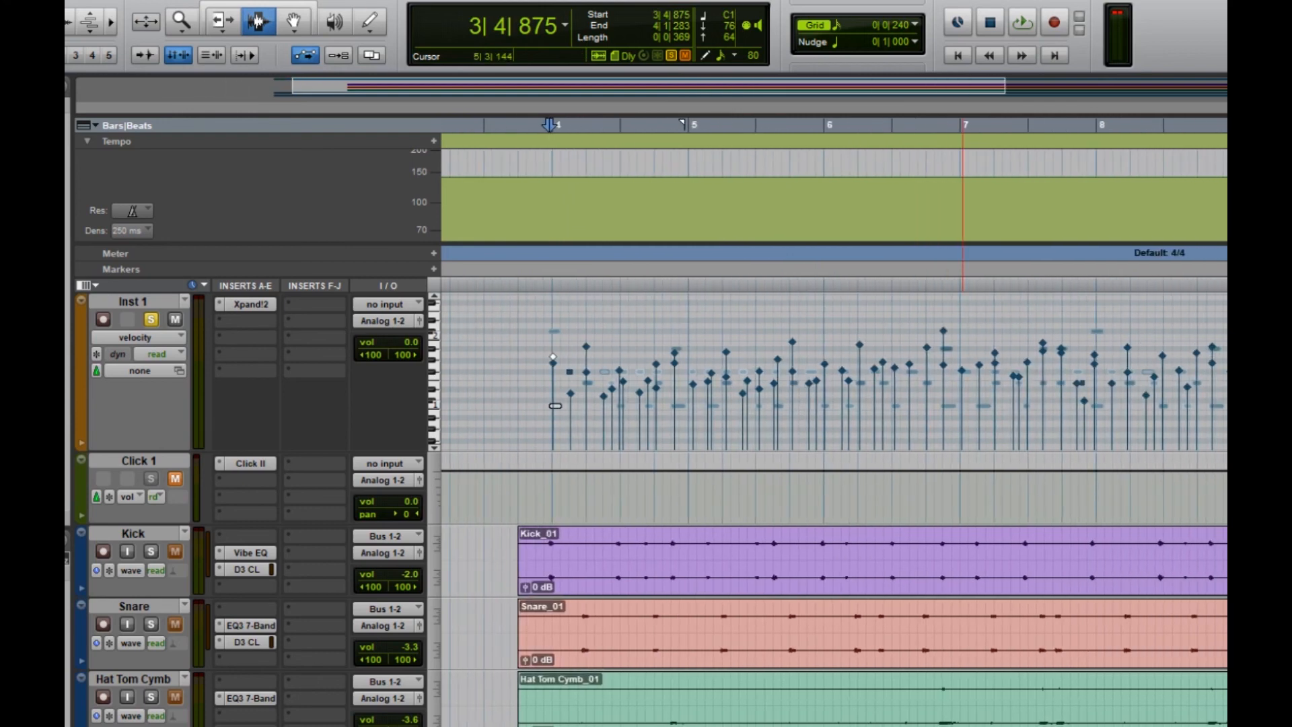
key("r")
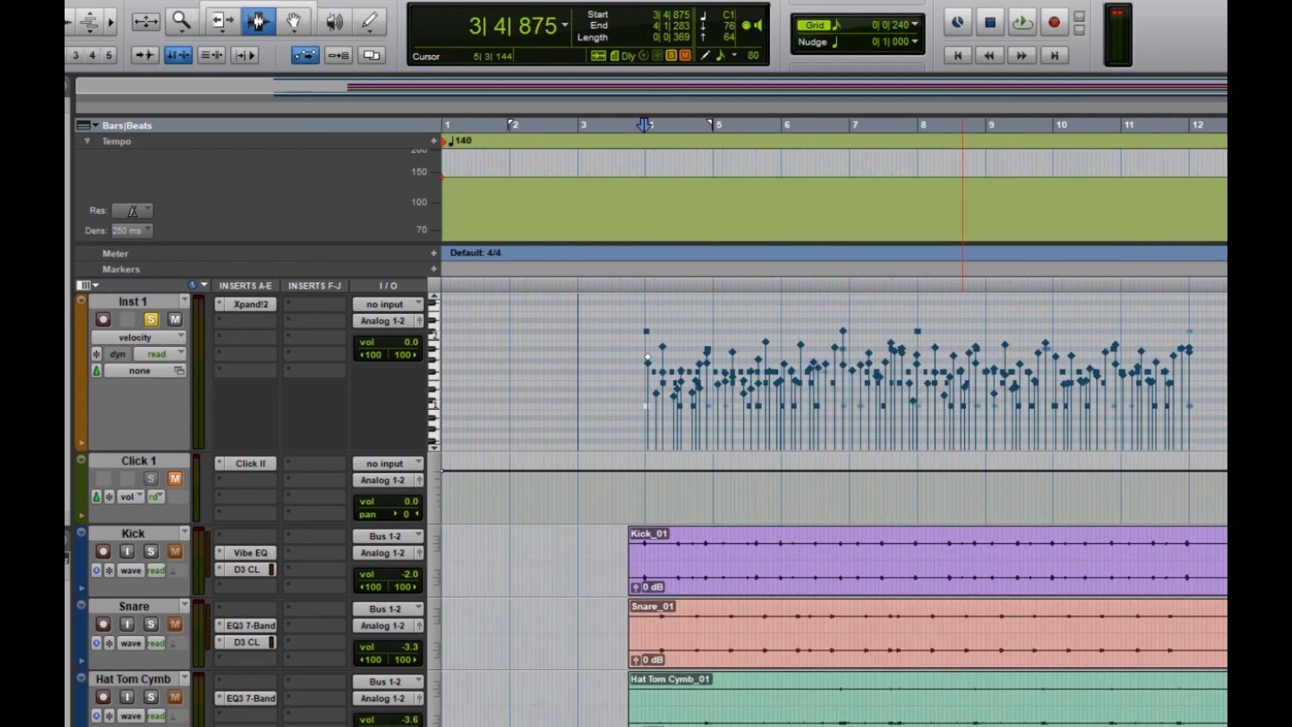
scroll(963, 374, "right", 2)
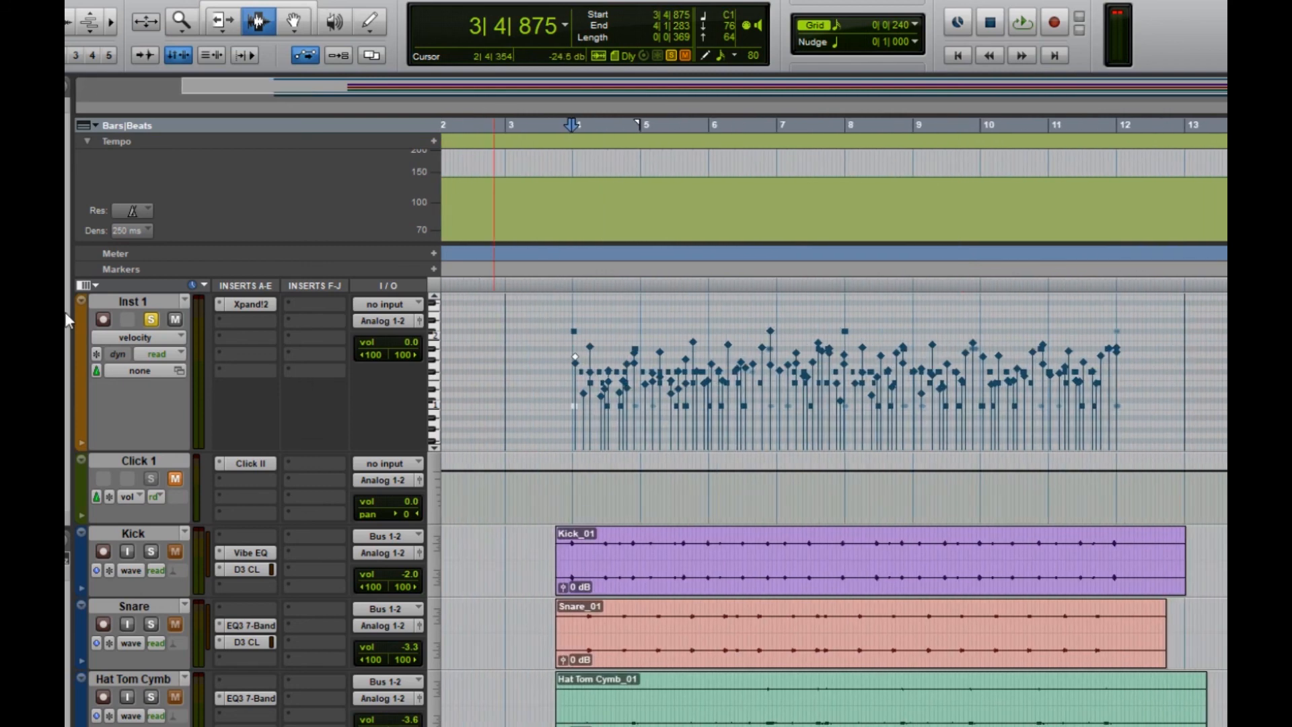
left_click(133, 337)
left_click(179, 377)
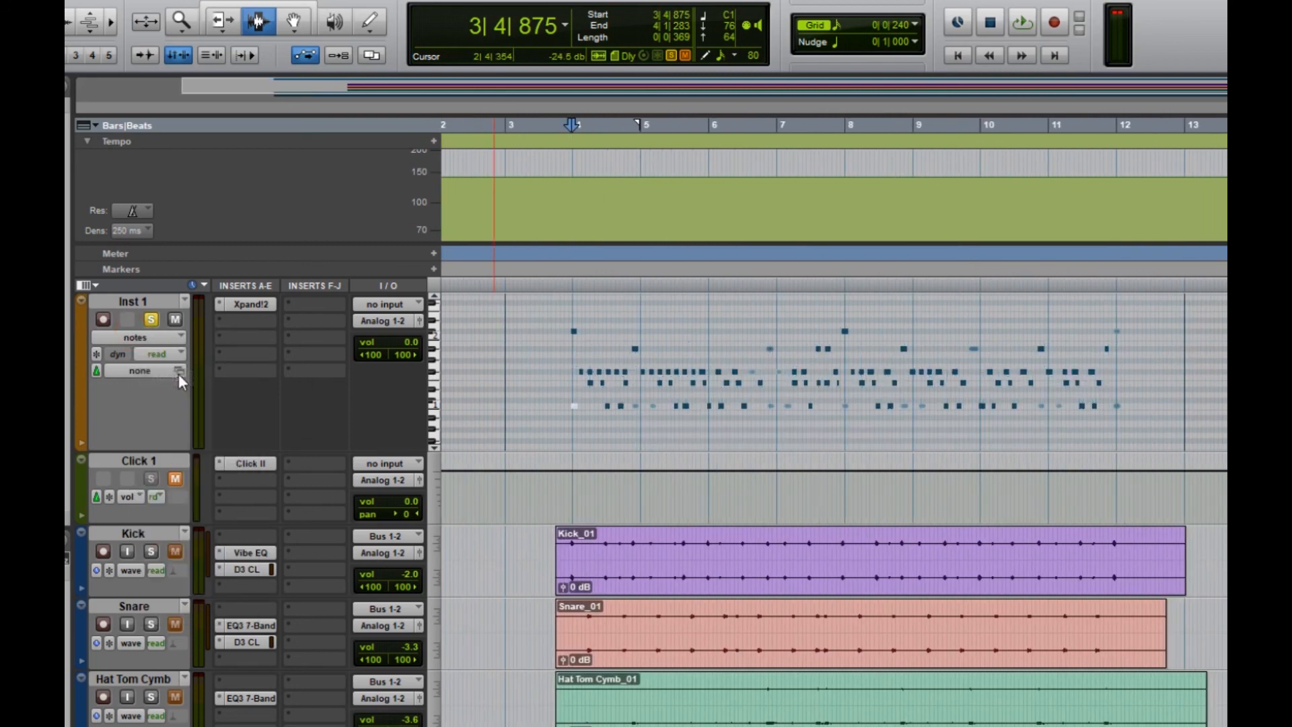
left_click(294, 21)
left_click_drag(556, 416, 1169, 409)
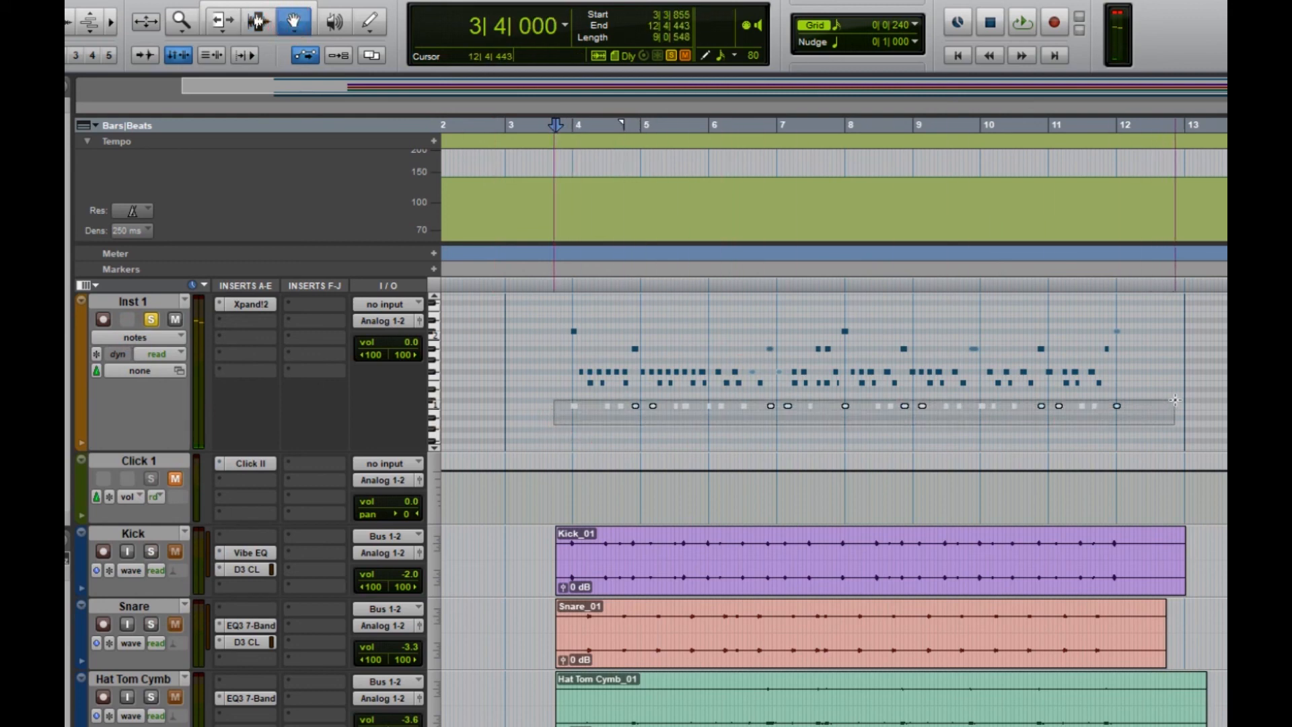
Display velocities on Inst 1 and try raising the velocities of all selected kick notes together
left_click(151, 337)
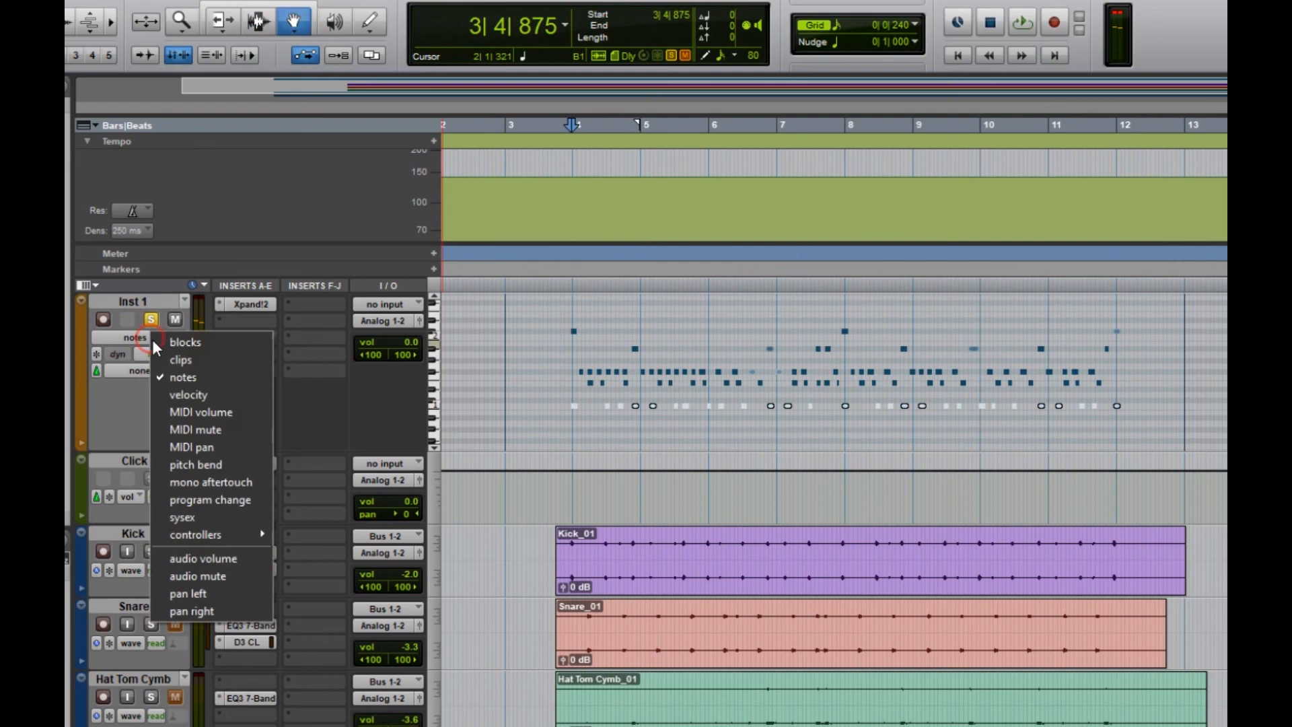
left_click(191, 395)
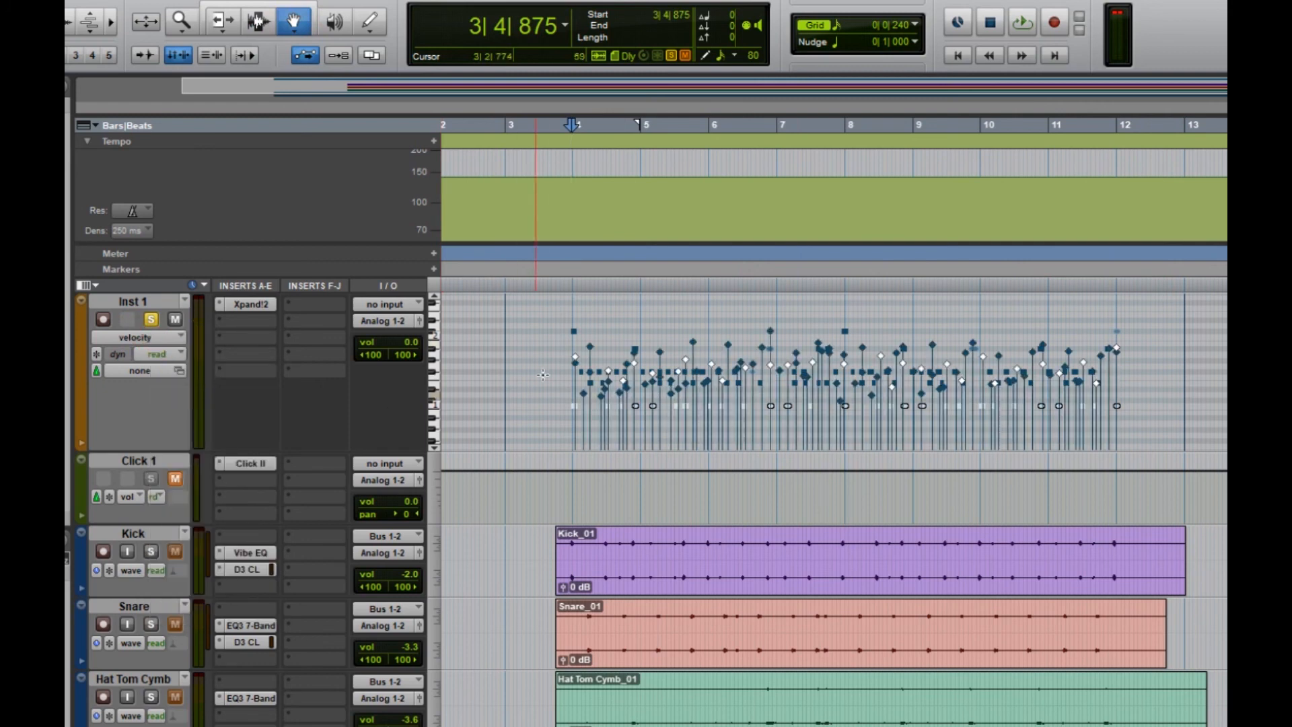
left_click(579, 363)
left_click_drag(578, 363, 578, 325)
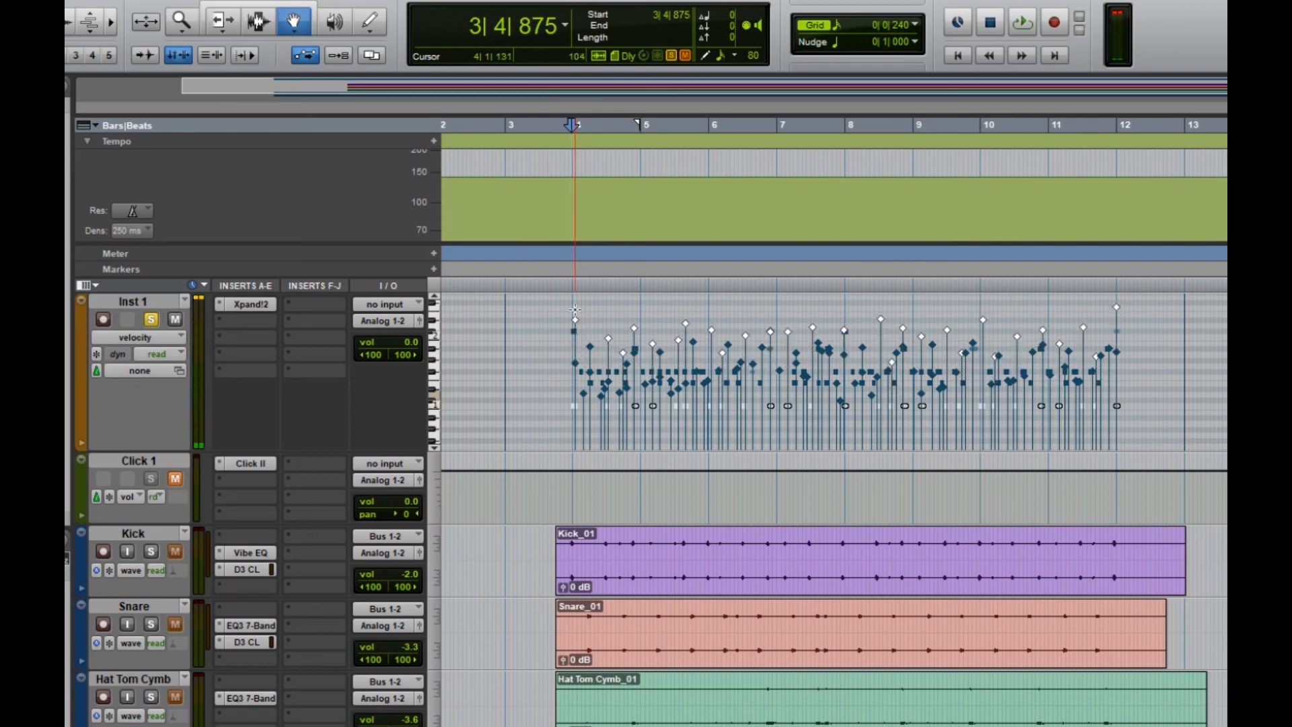
Play the drums from 3|4|240 with the louder kick notes, and undo the kick velocity increase
left_click(561, 127)
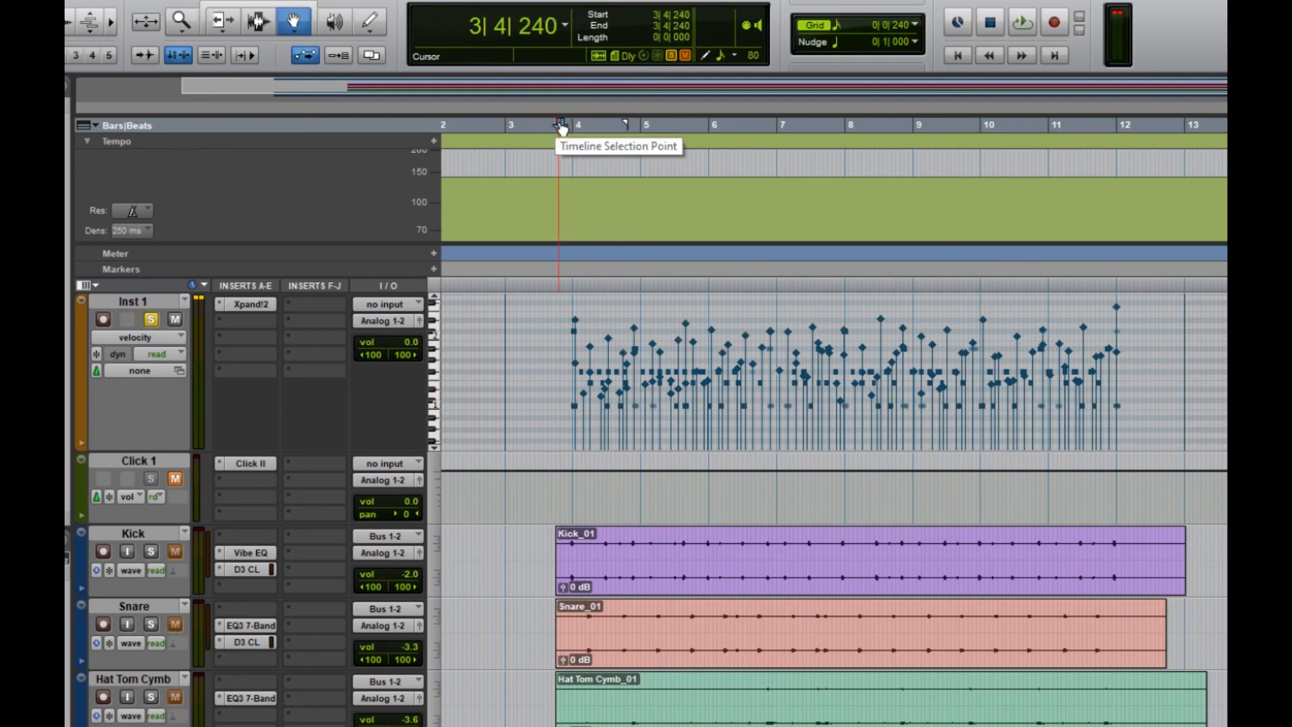
key("space")
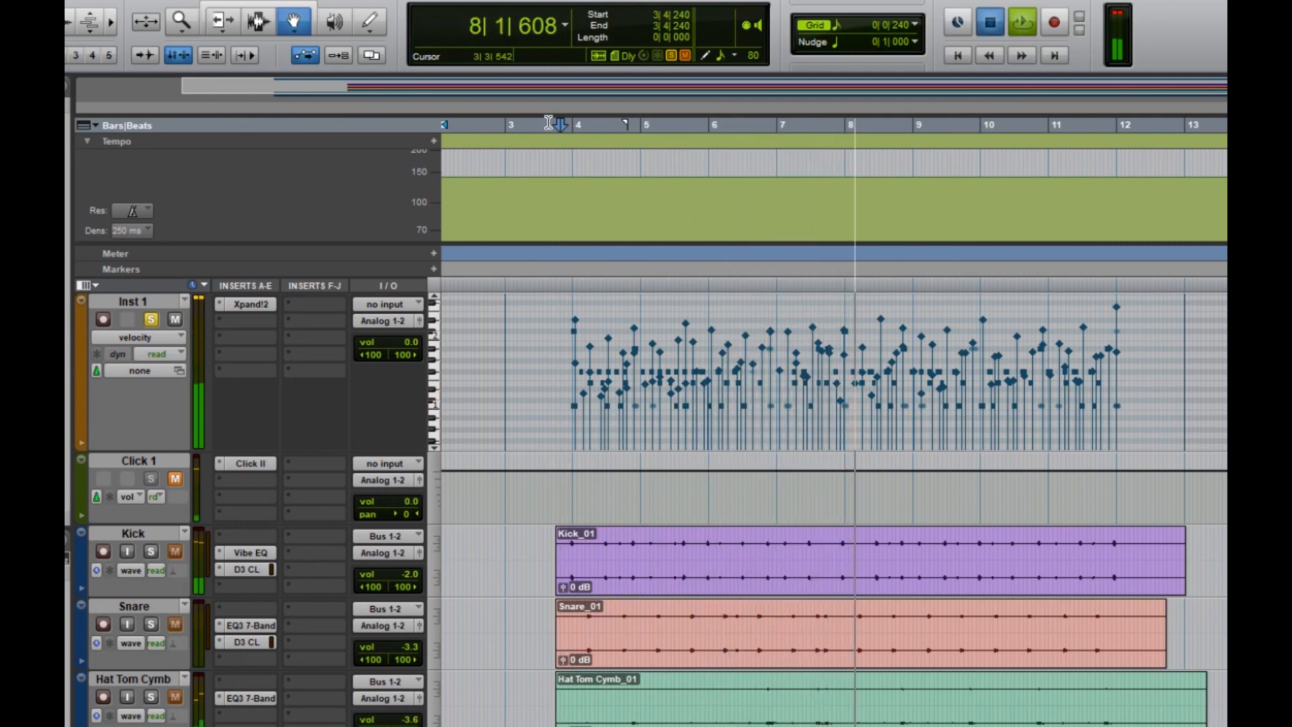
key("space")
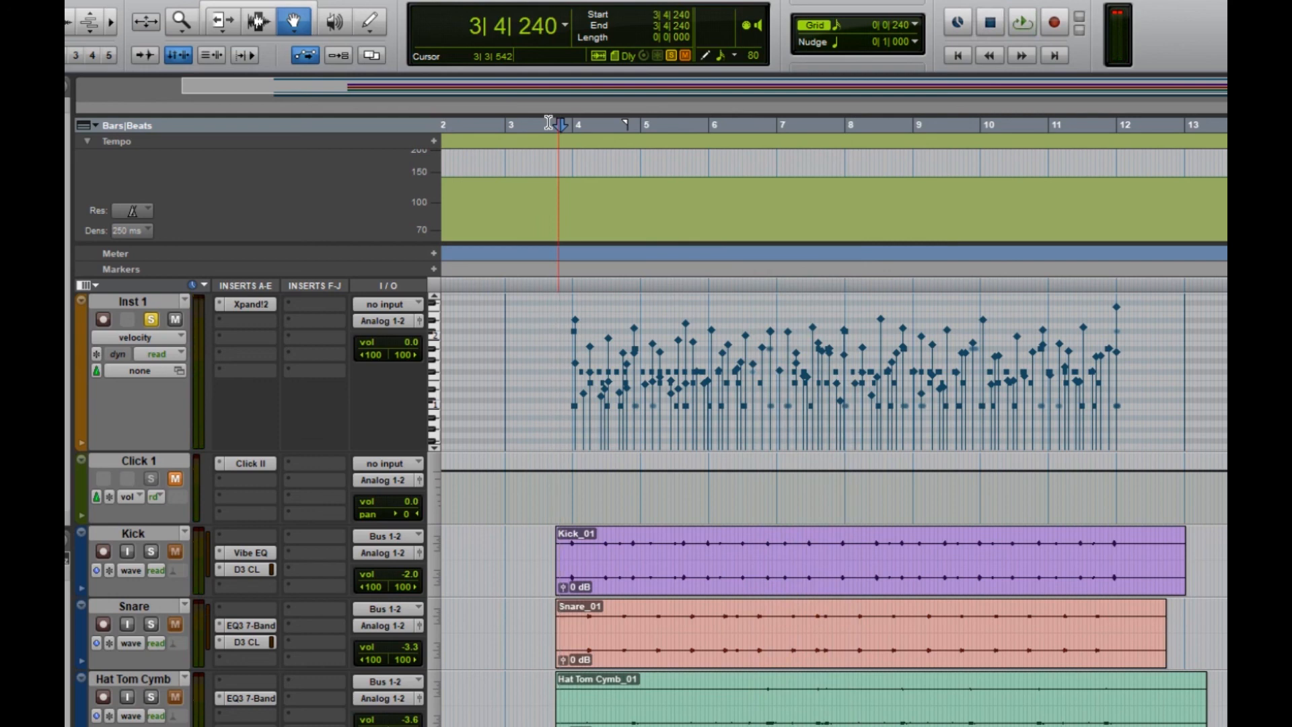
key("ctrl+z")
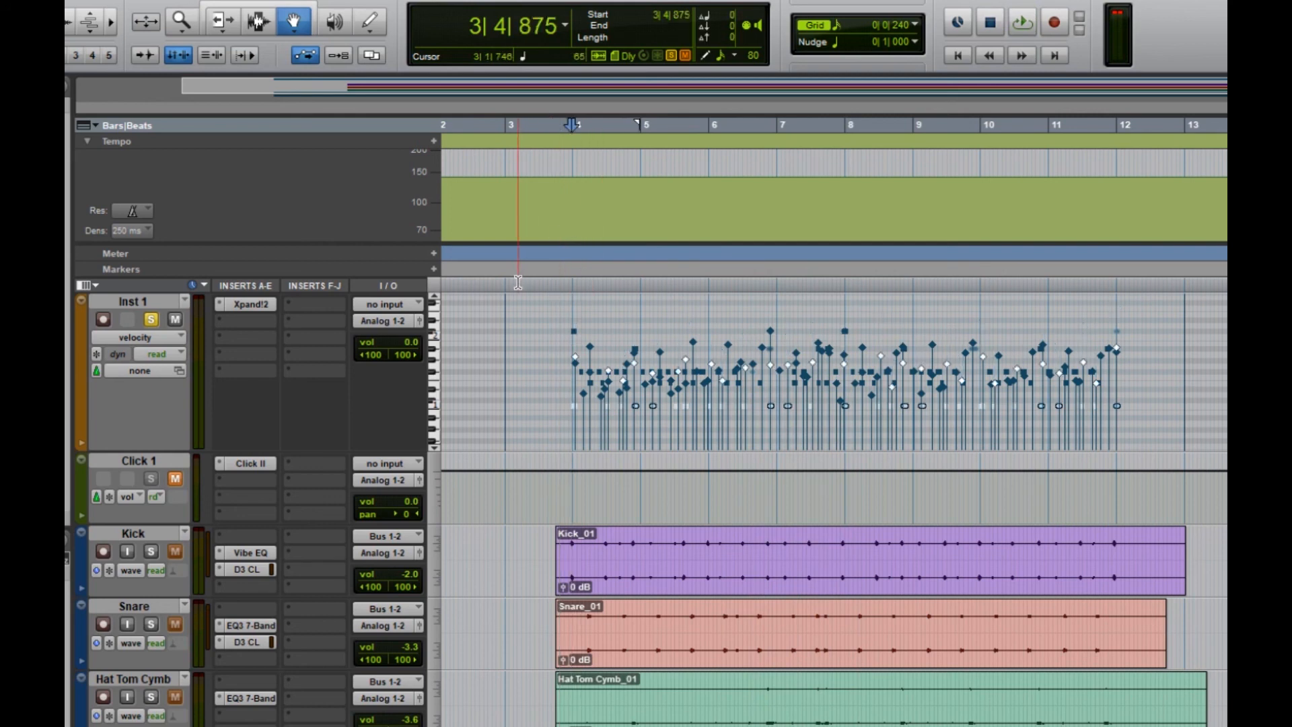
Set Inst 1 back to notes view and select every drum note in the part with the Grabber tool
left_click(138, 337)
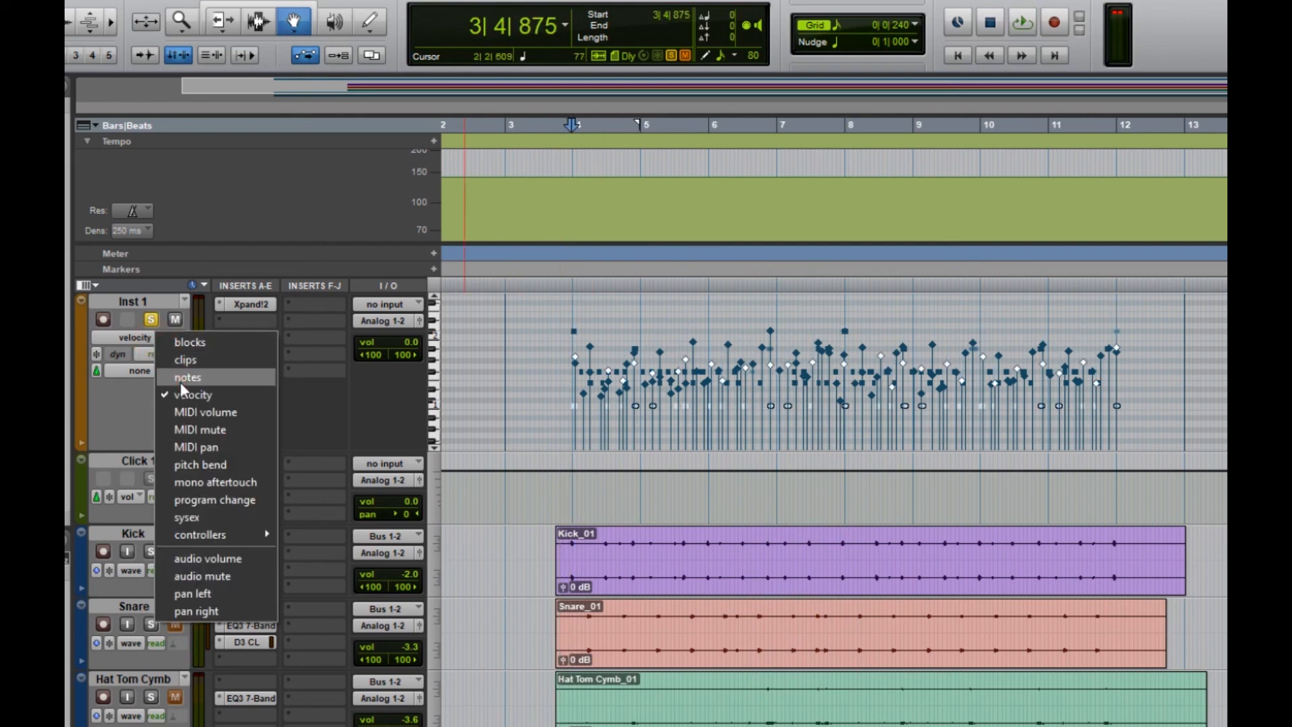
left_click(190, 374)
left_click(259, 27)
left_click(294, 22)
left_click_drag(538, 308, 1182, 445)
Show the velocities of Inst 1 and try raising all the selected drum notes' velocities together by a large amount
left_click(152, 337)
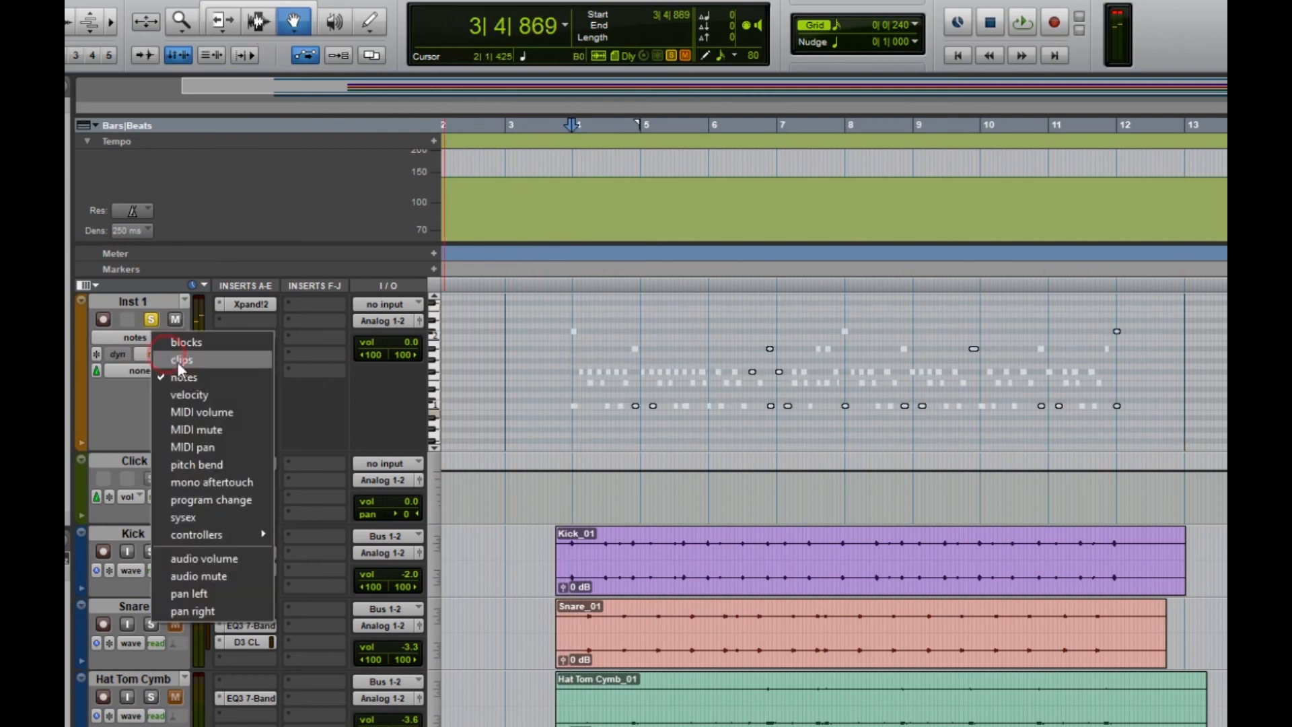
left_click(192, 395)
left_click_drag(576, 360, 566, 161)
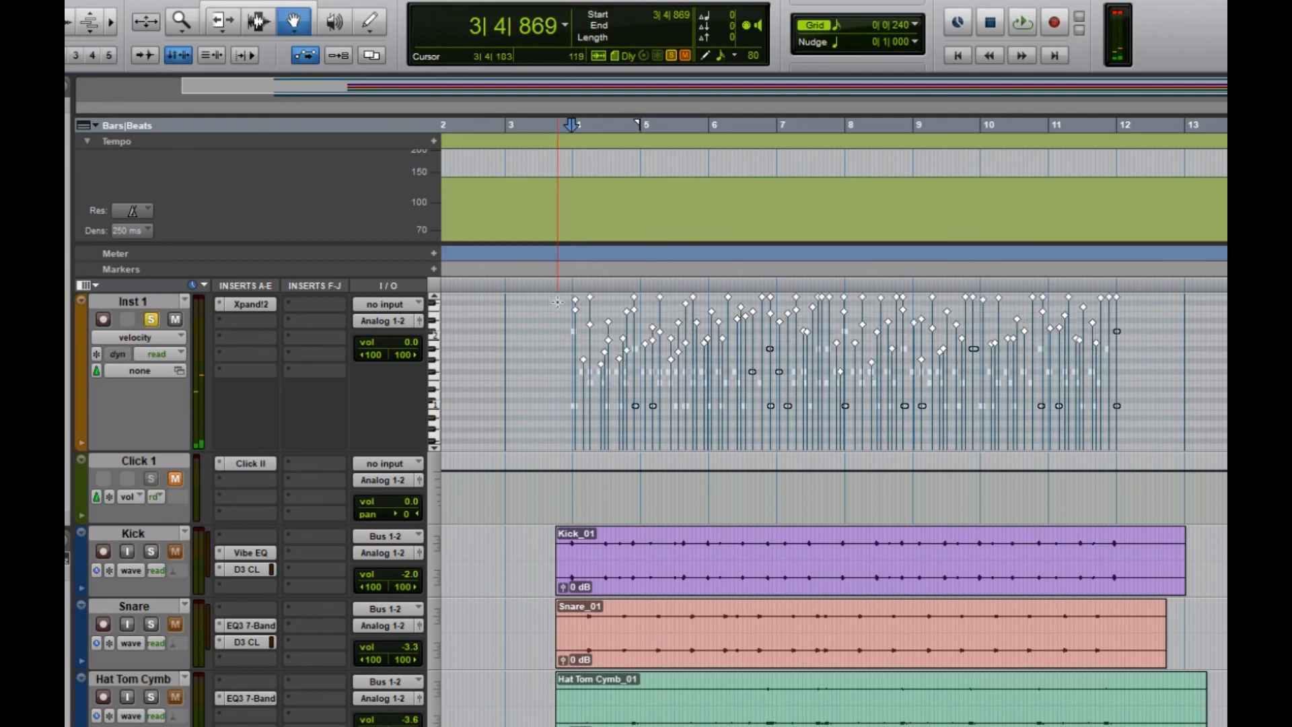
Play the drums from 3|4|000 with the raised velocities, and undo the velocity change on all notes
left_click(558, 148)
key("space")
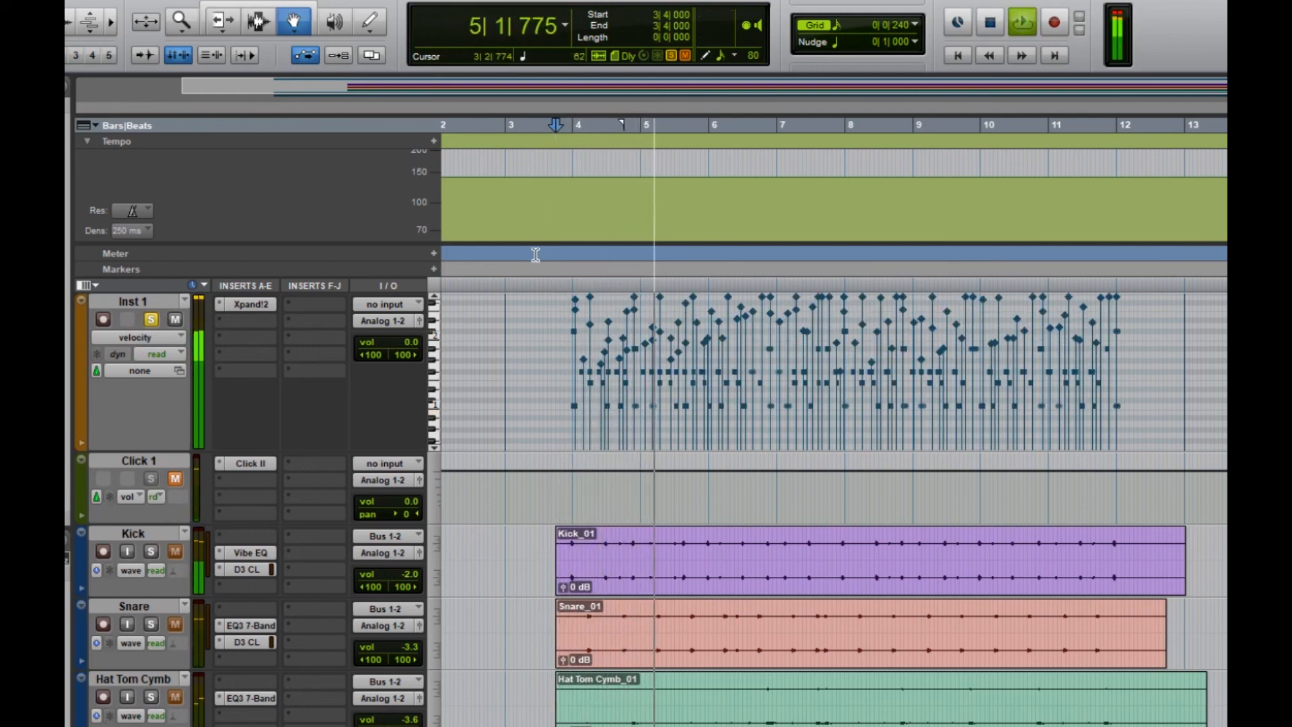
key("space")
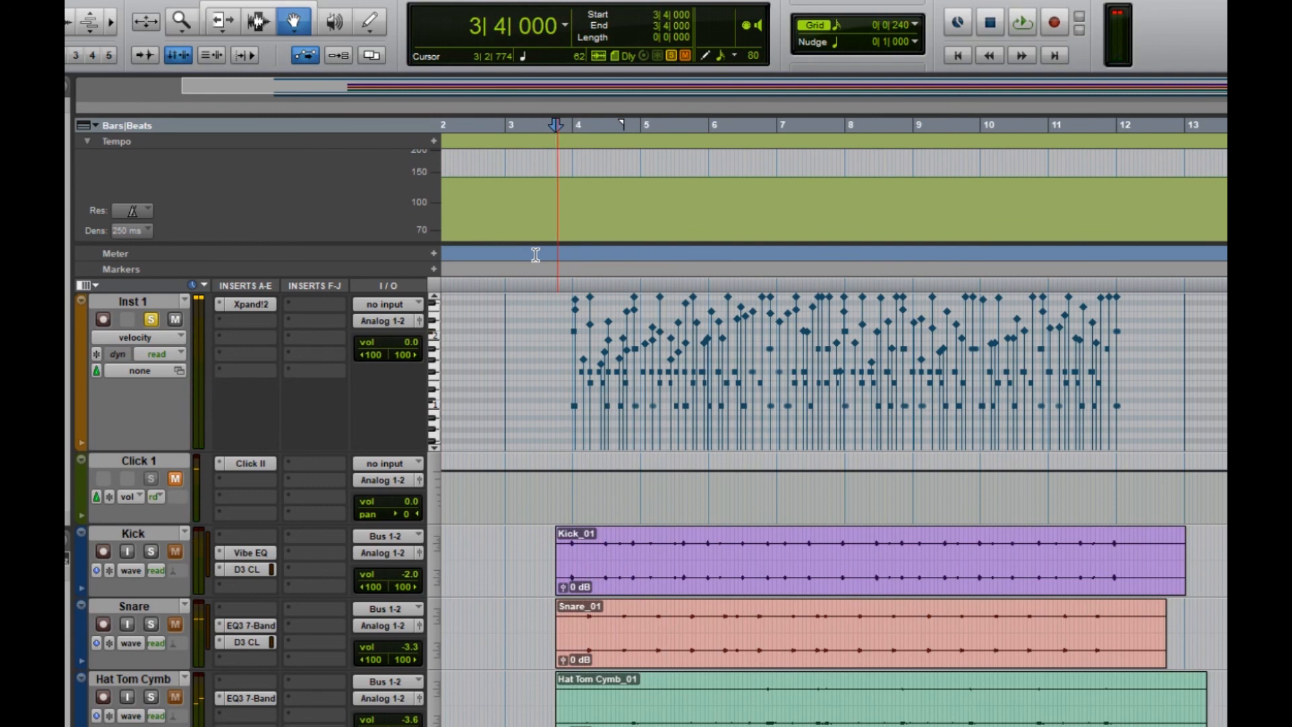
key("ctrl+z")
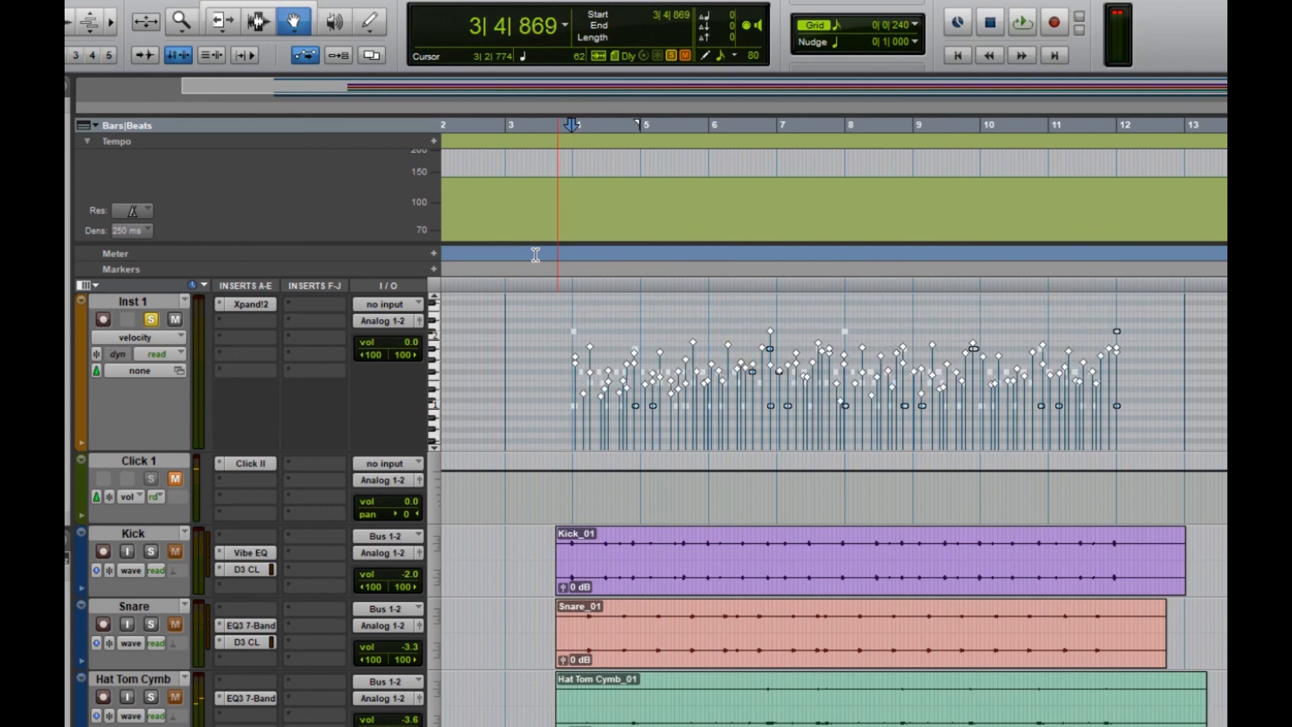
Take Inst 1 out of solo and place the playback start at 3|4|000
left_click(151, 320)
left_click(557, 137)
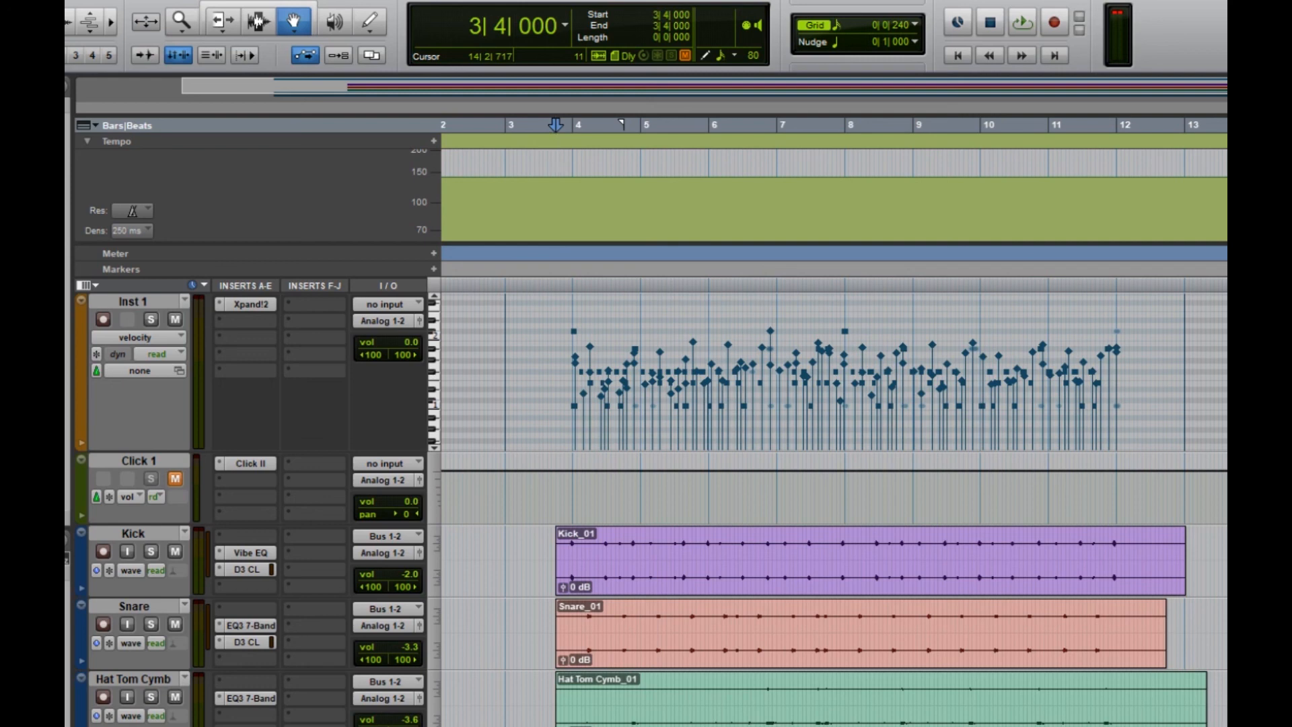
key("alt+Tab")
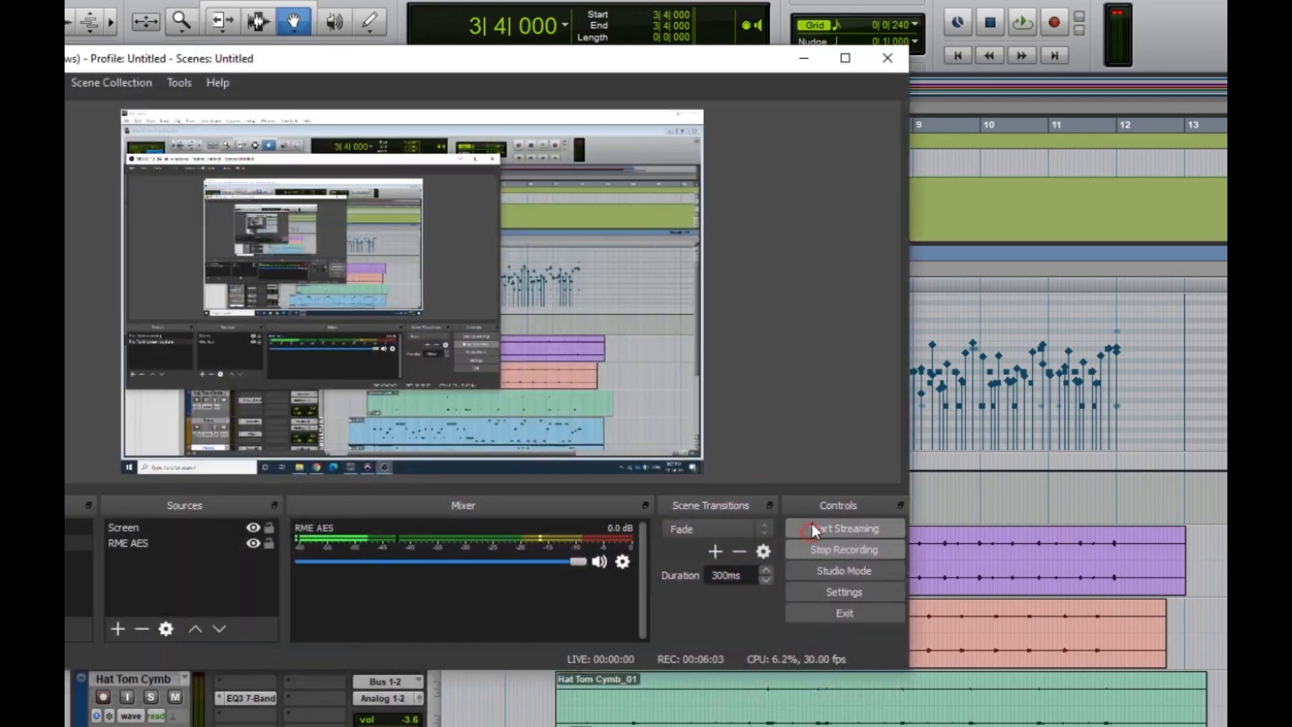